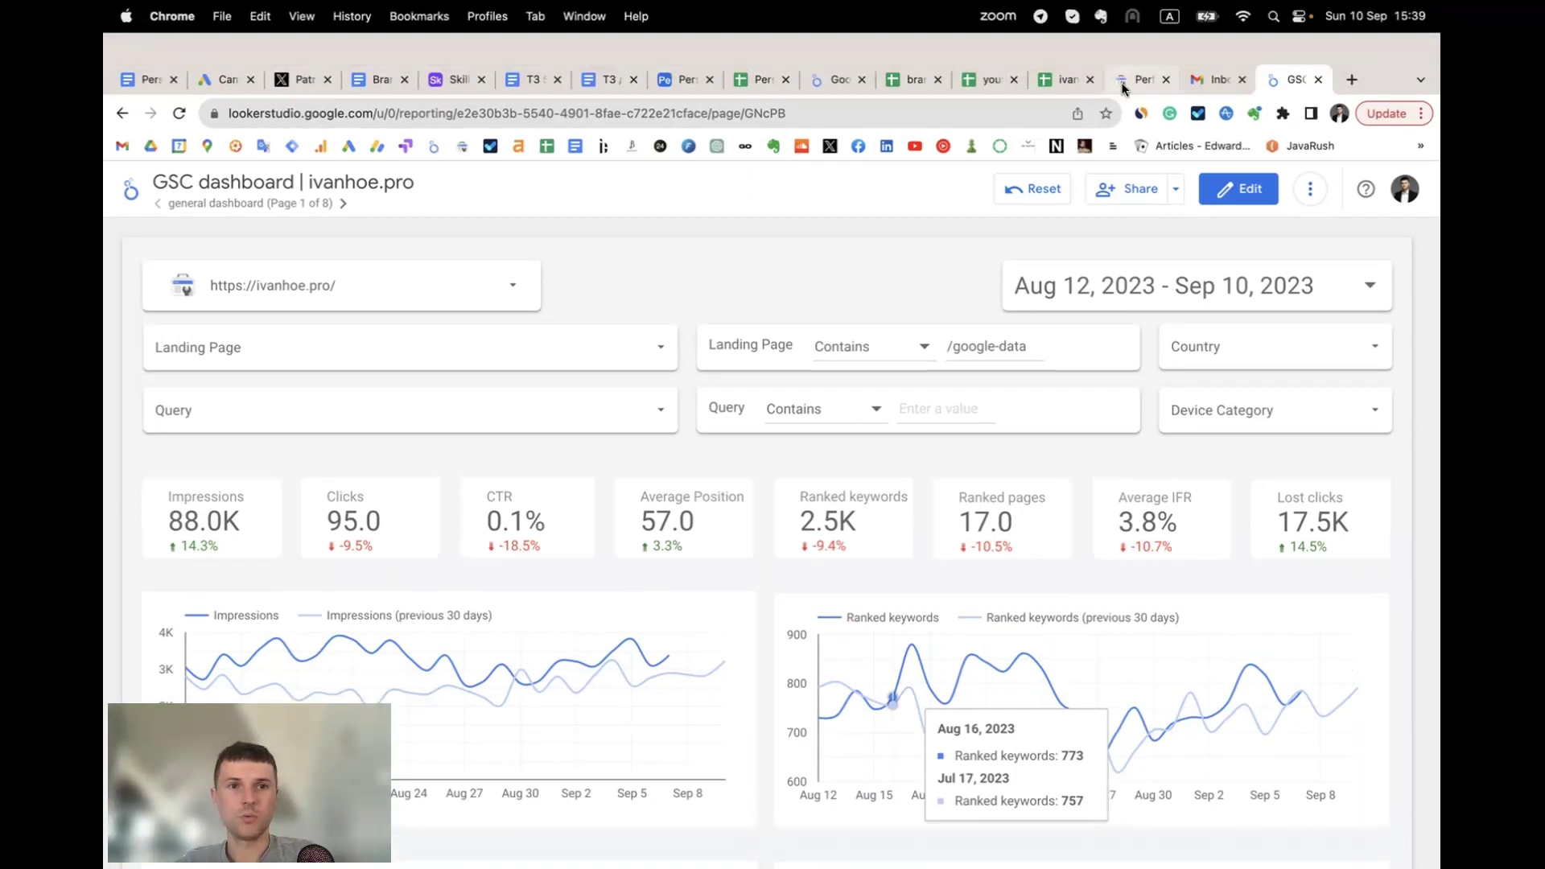
- Remove the /google-data value from the Landing Page "Contains" filter on the Looker Studio GSC dashboard
left_click(1136, 55)
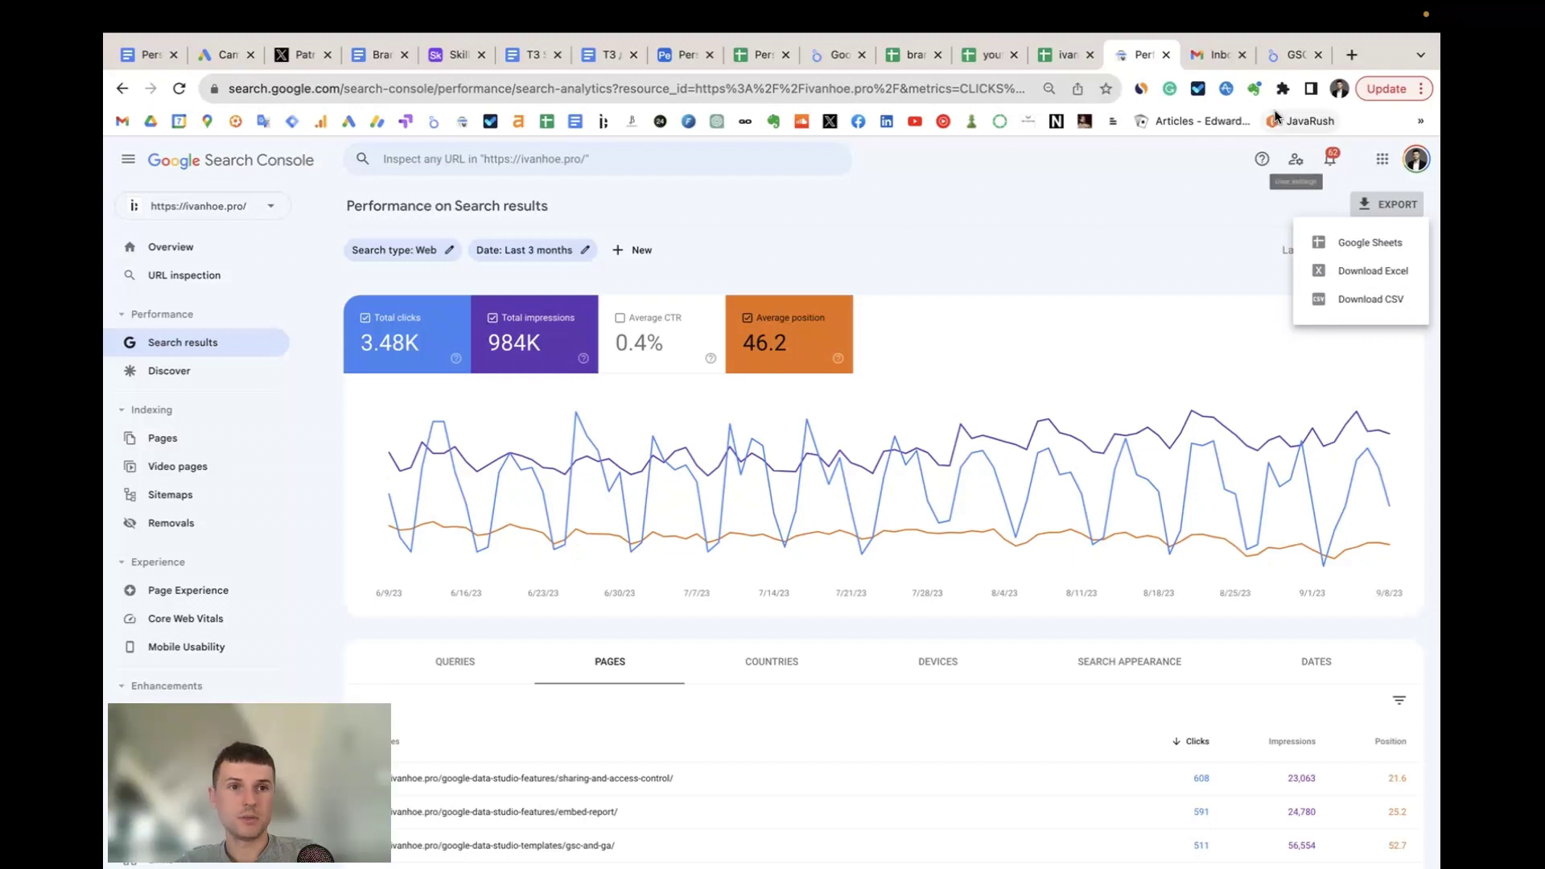
left_click(1285, 58)
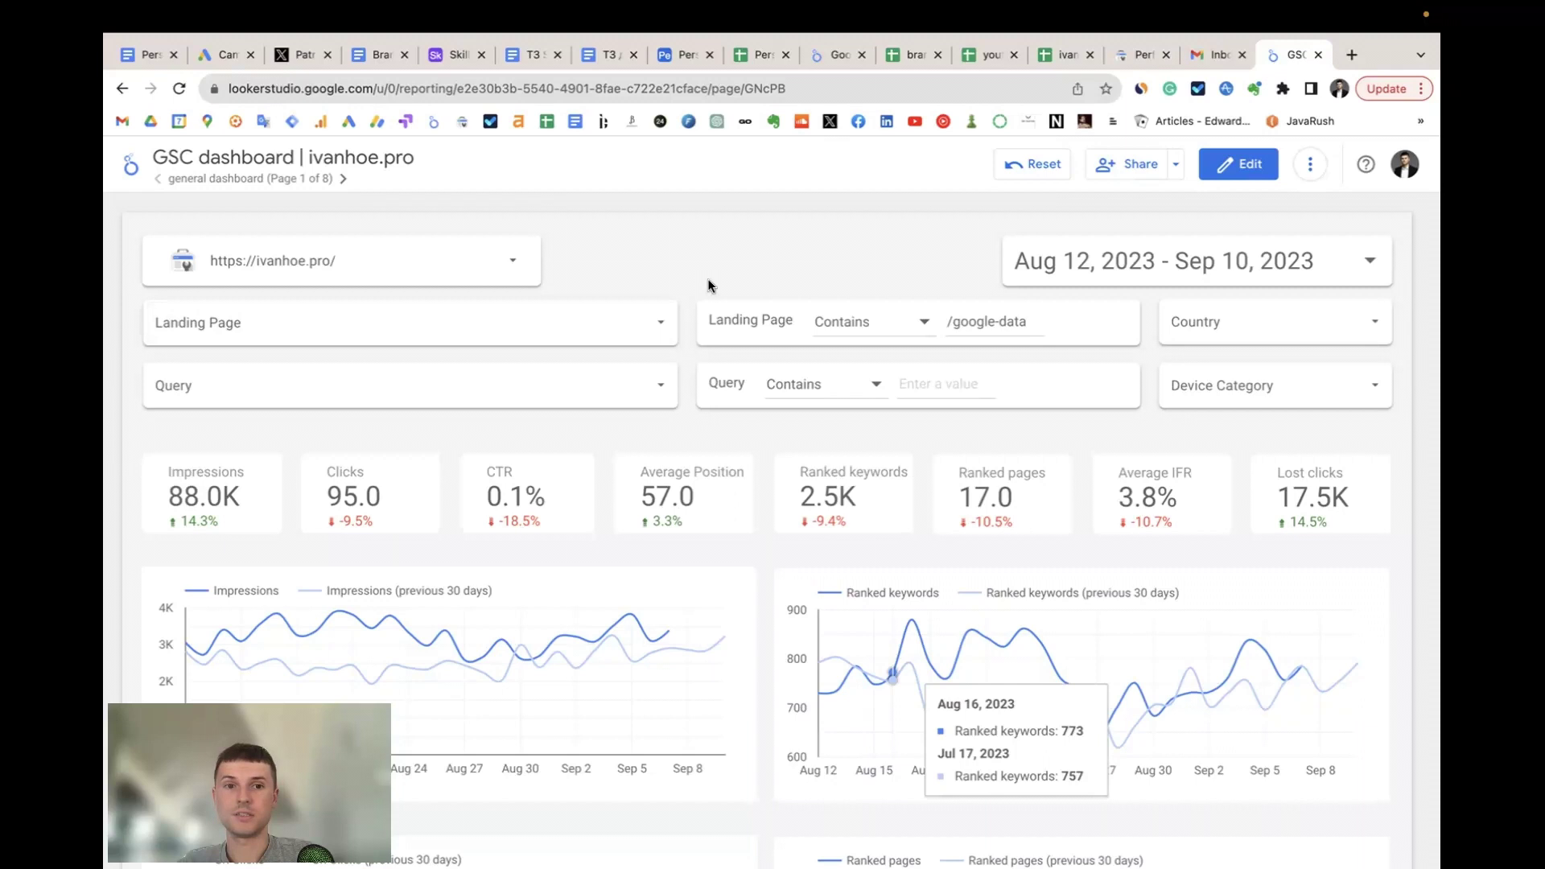
left_click_drag(1035, 322, 938, 329)
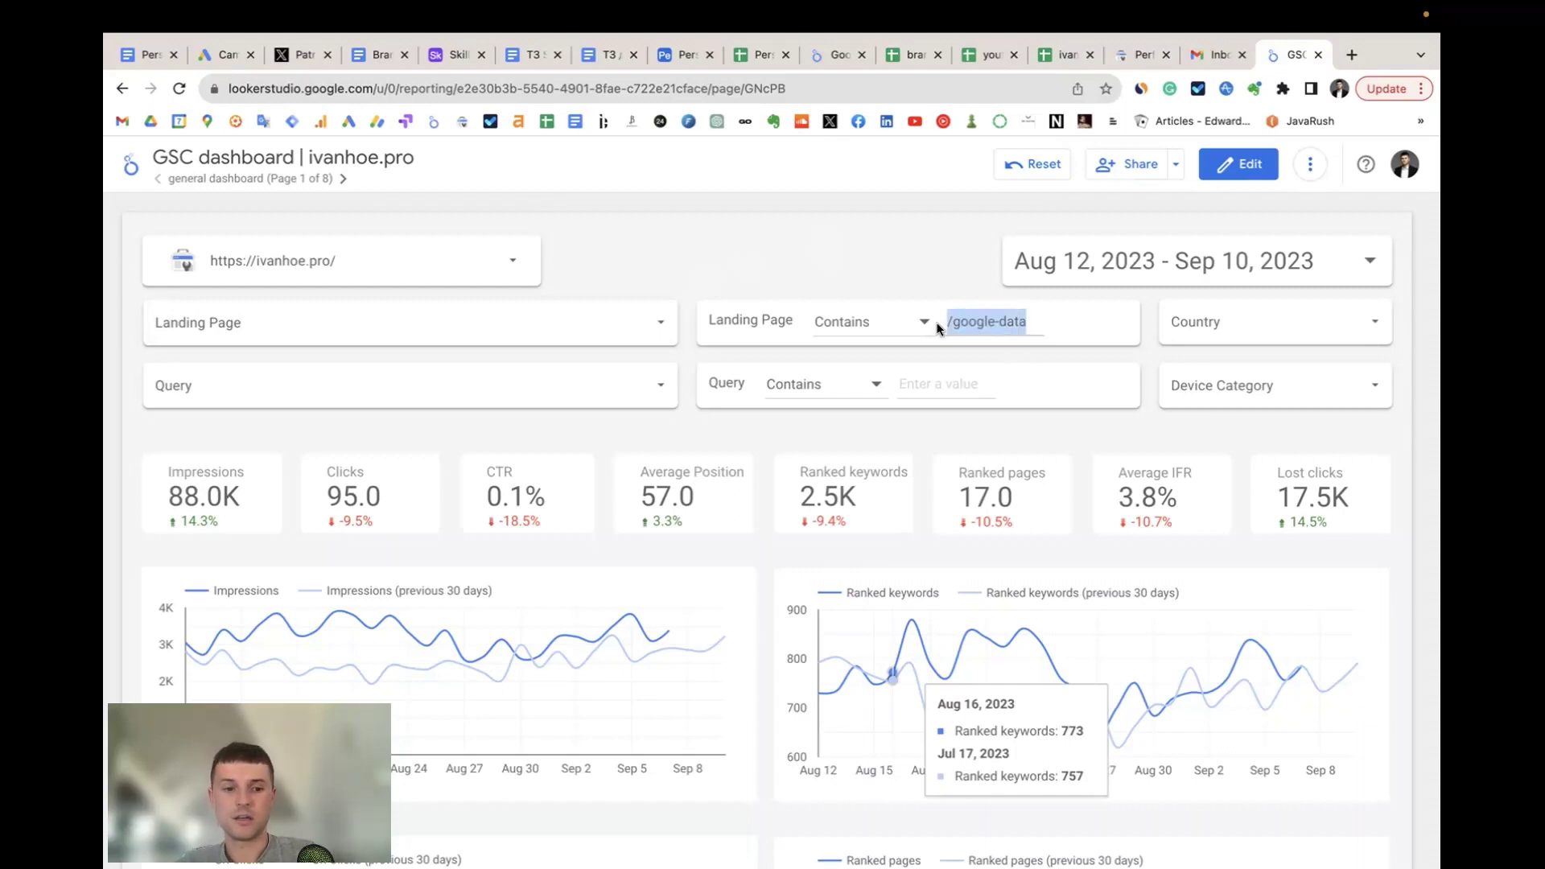
key("BackSpace")
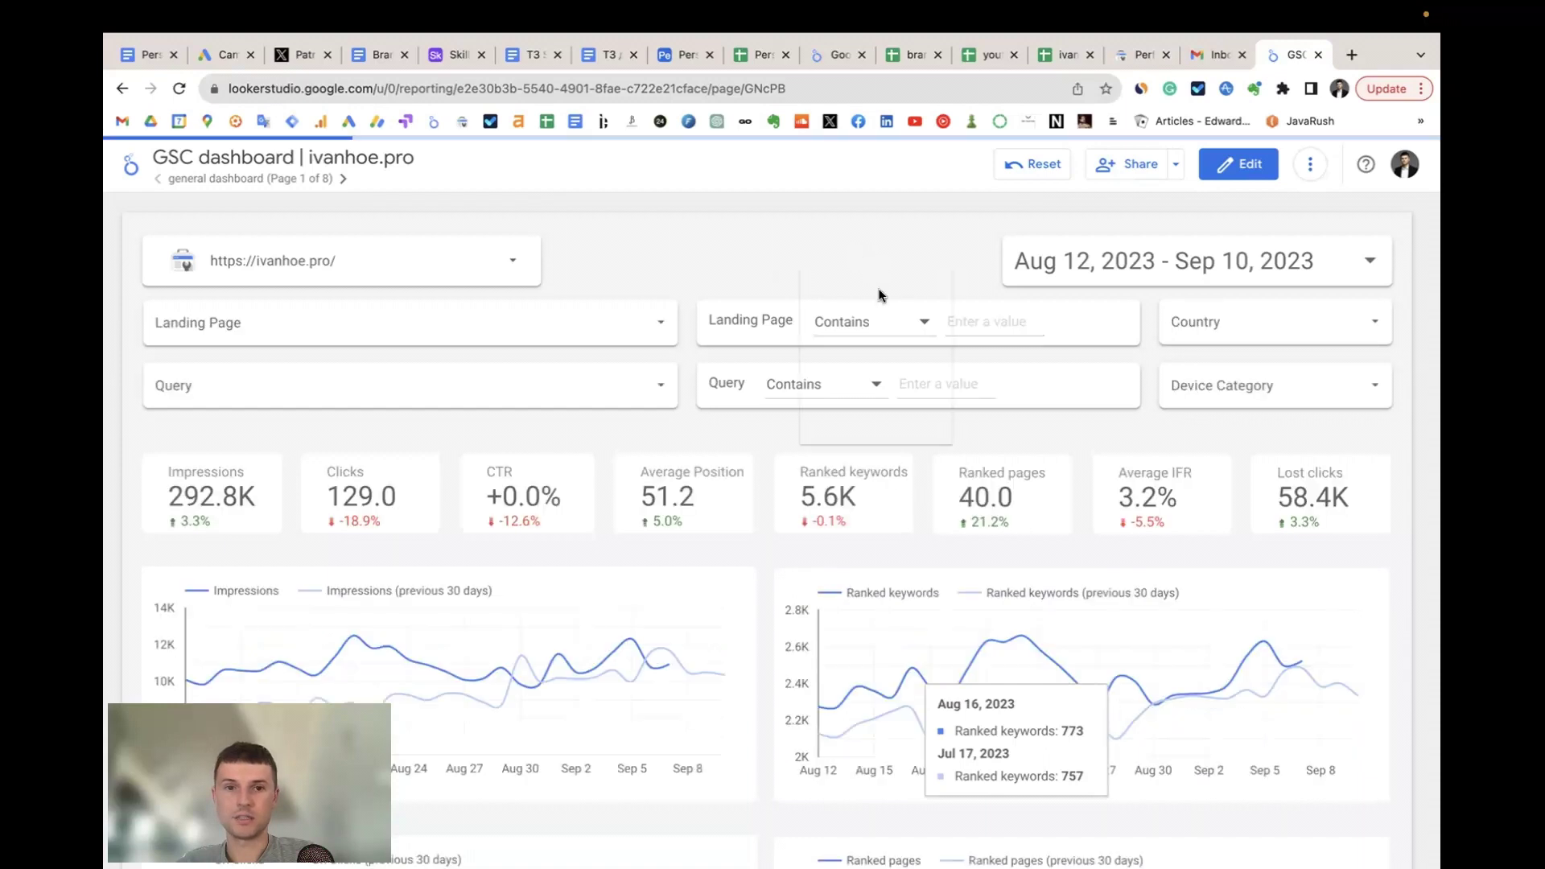
- Look over the condition options of the Landing Page text filter and the URLs offered in the Landing Page selection list
left_click(902, 323)
left_click(759, 258)
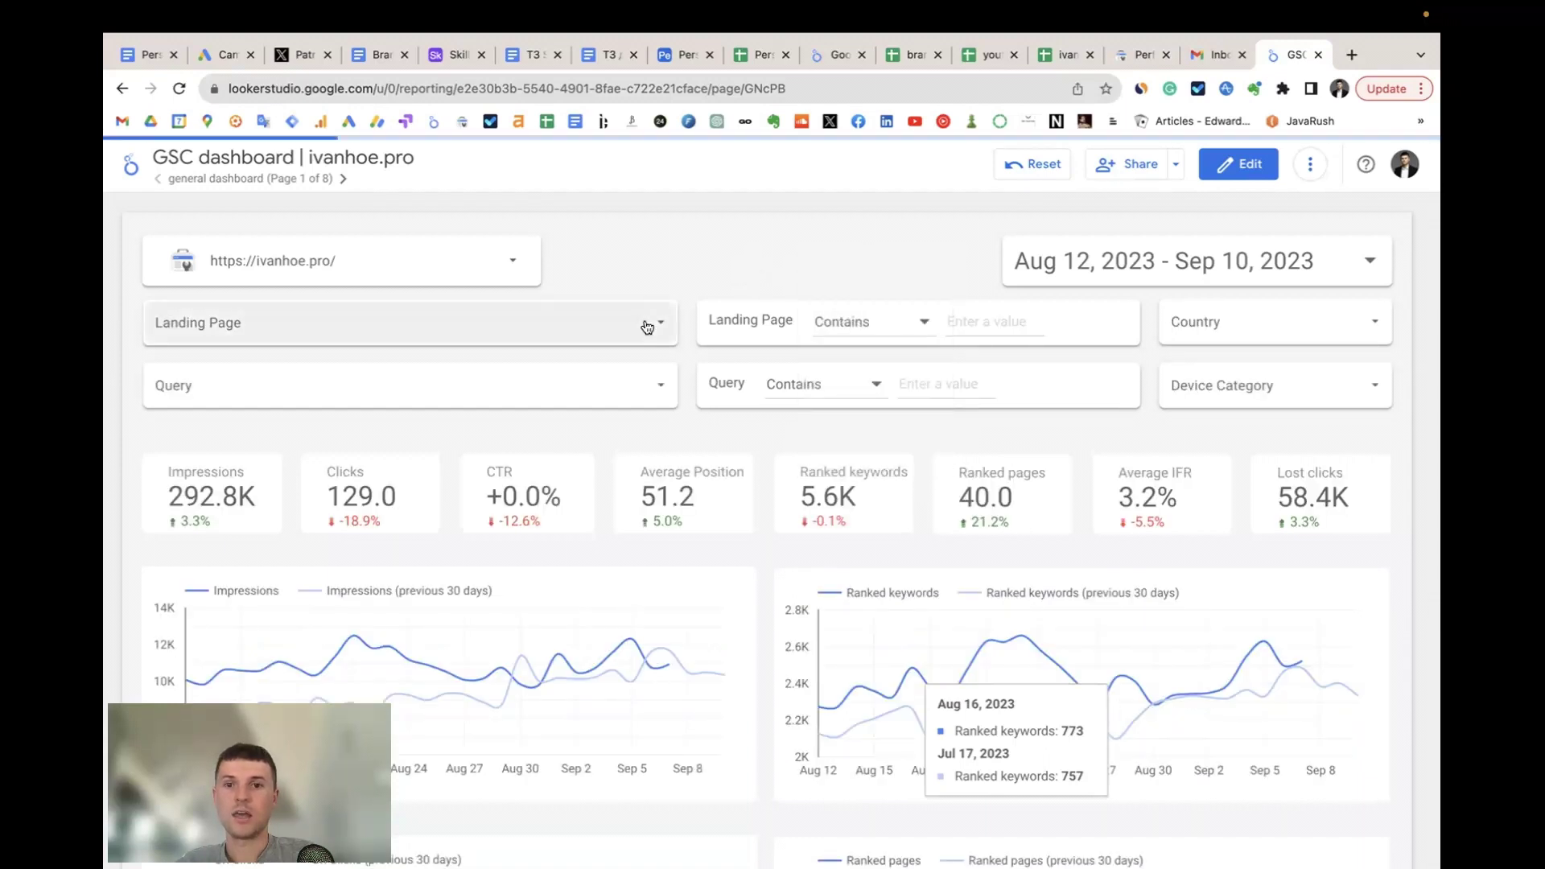
left_click(647, 327)
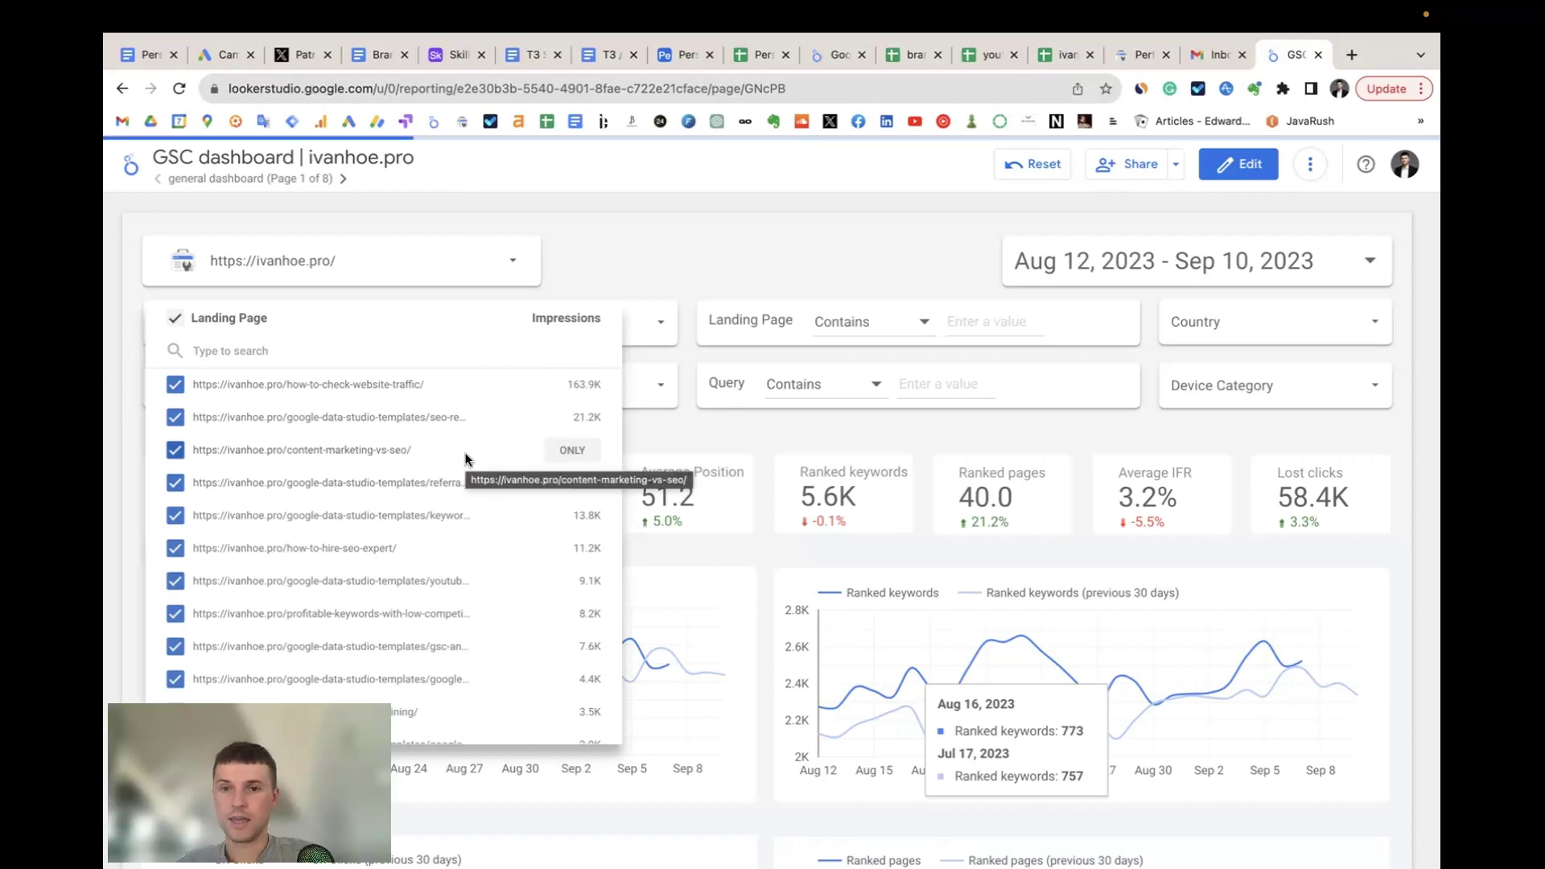
left_click(765, 262)
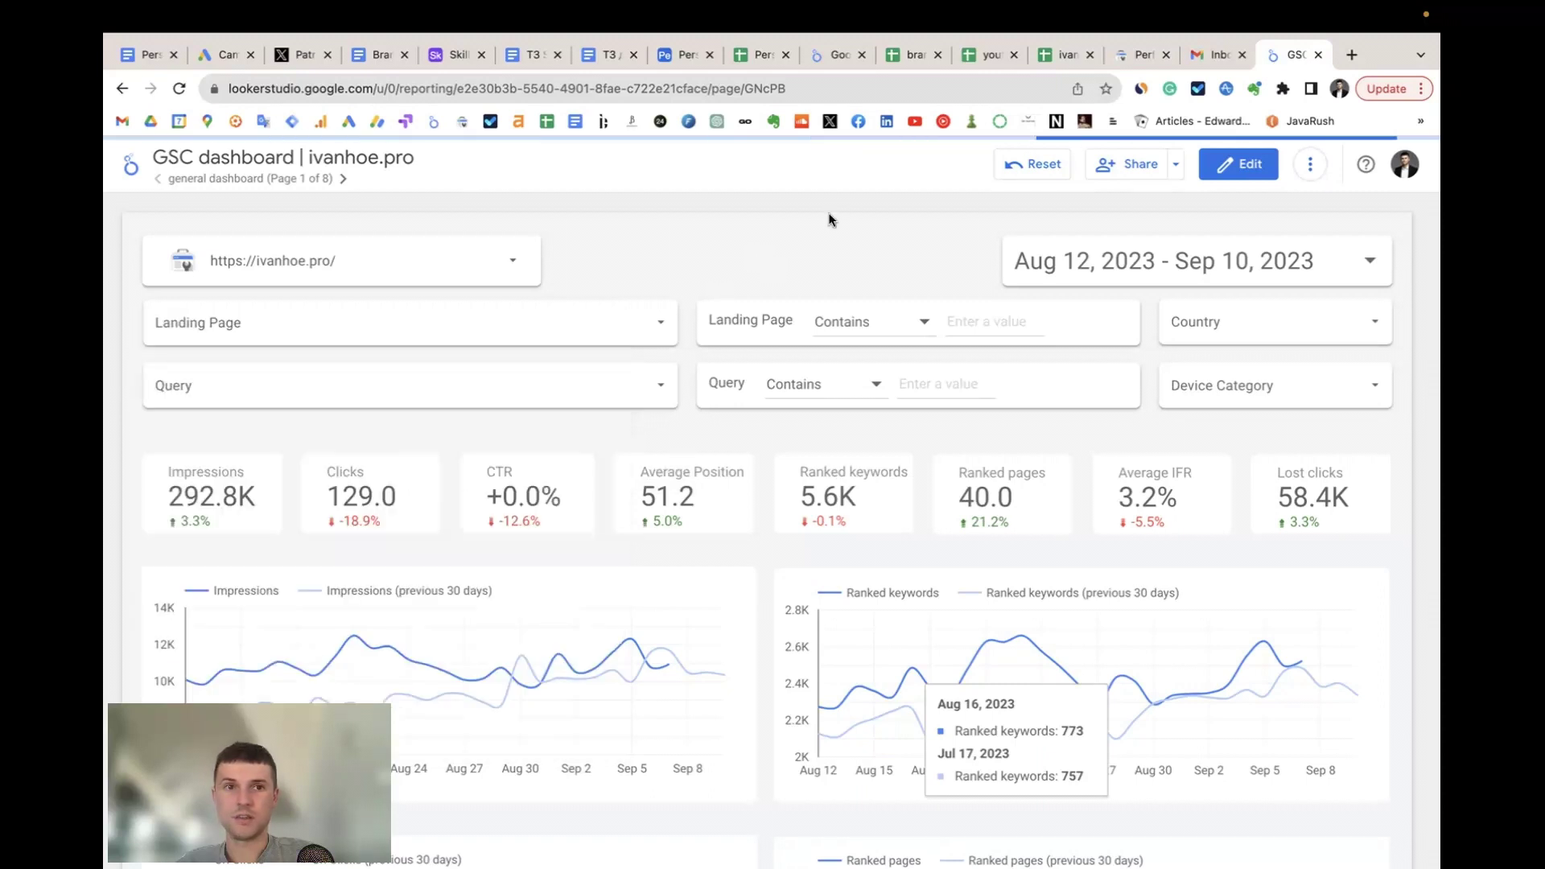
- Switch to Google Search Console and review the URL matching options for a new Page filter without applying one
left_click(1128, 64)
left_click(639, 251)
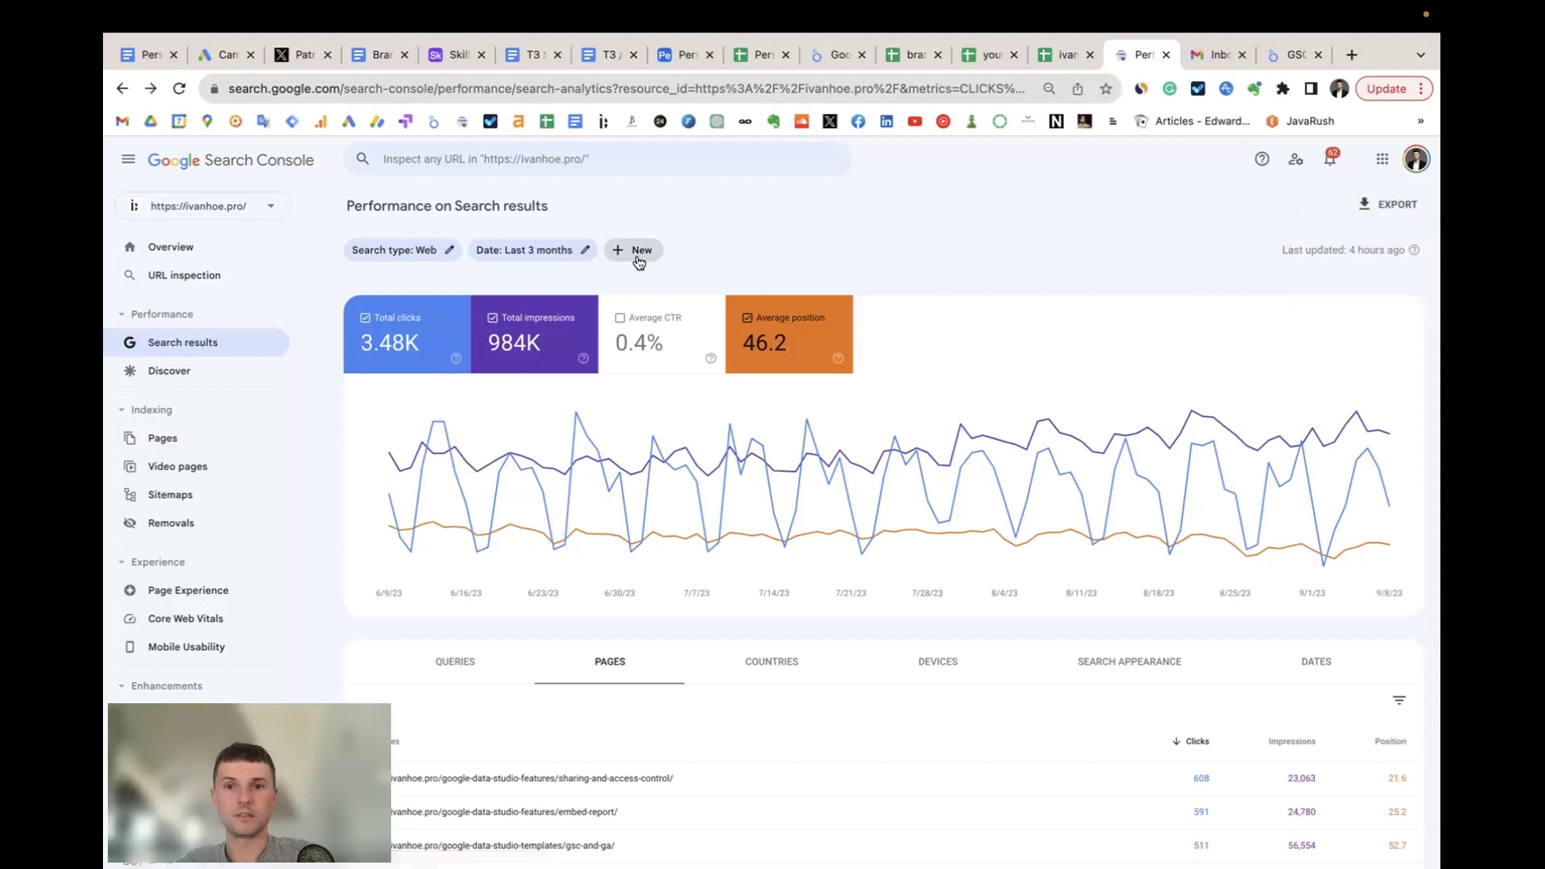
left_click(639, 251)
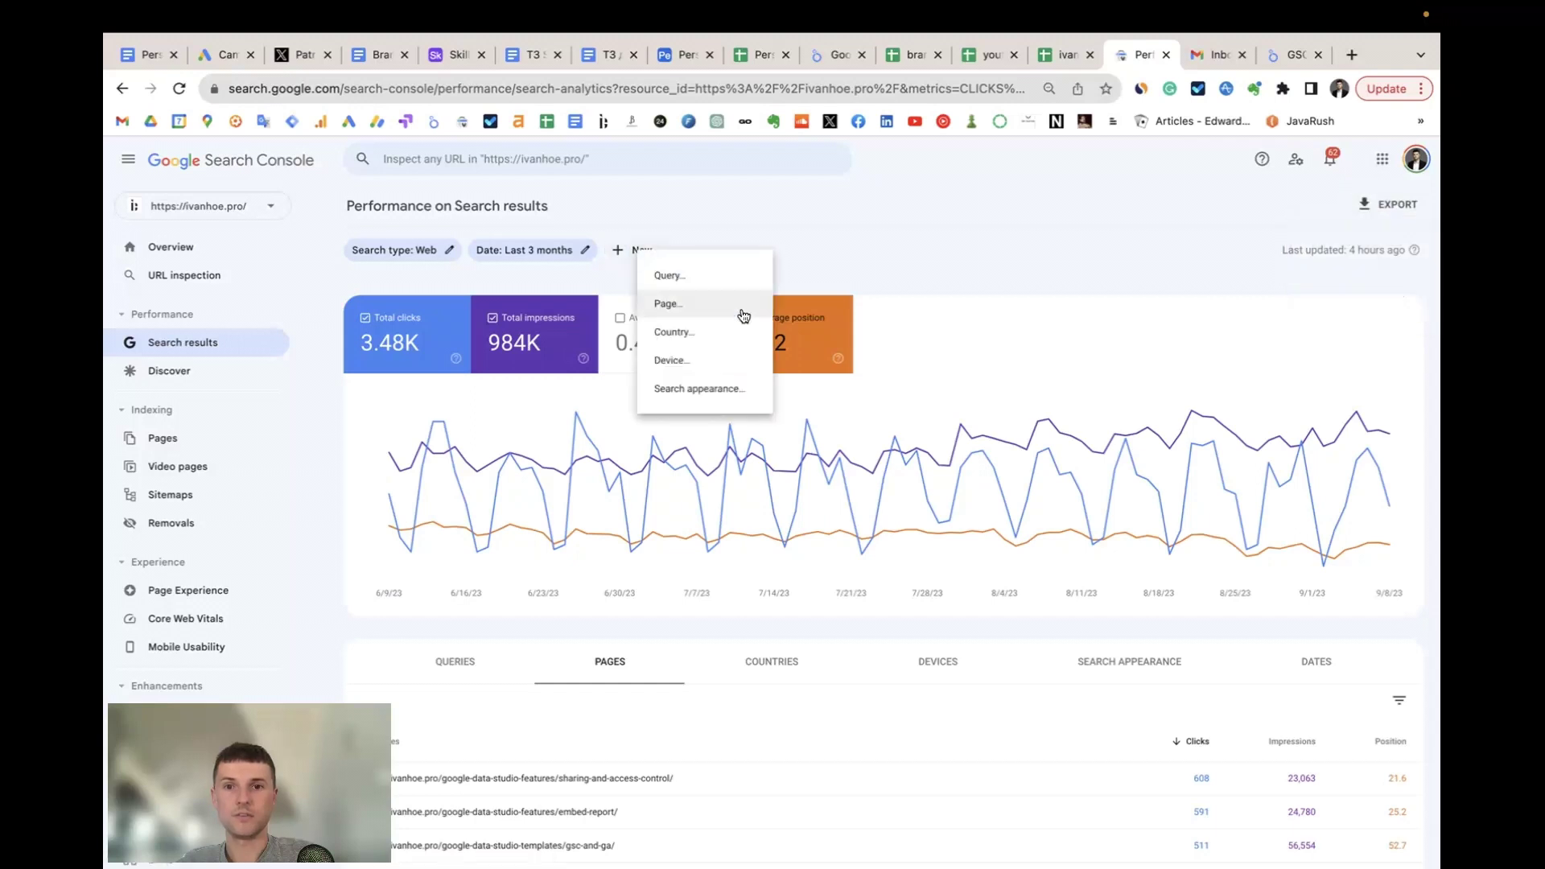
left_click(690, 304)
left_click(708, 502)
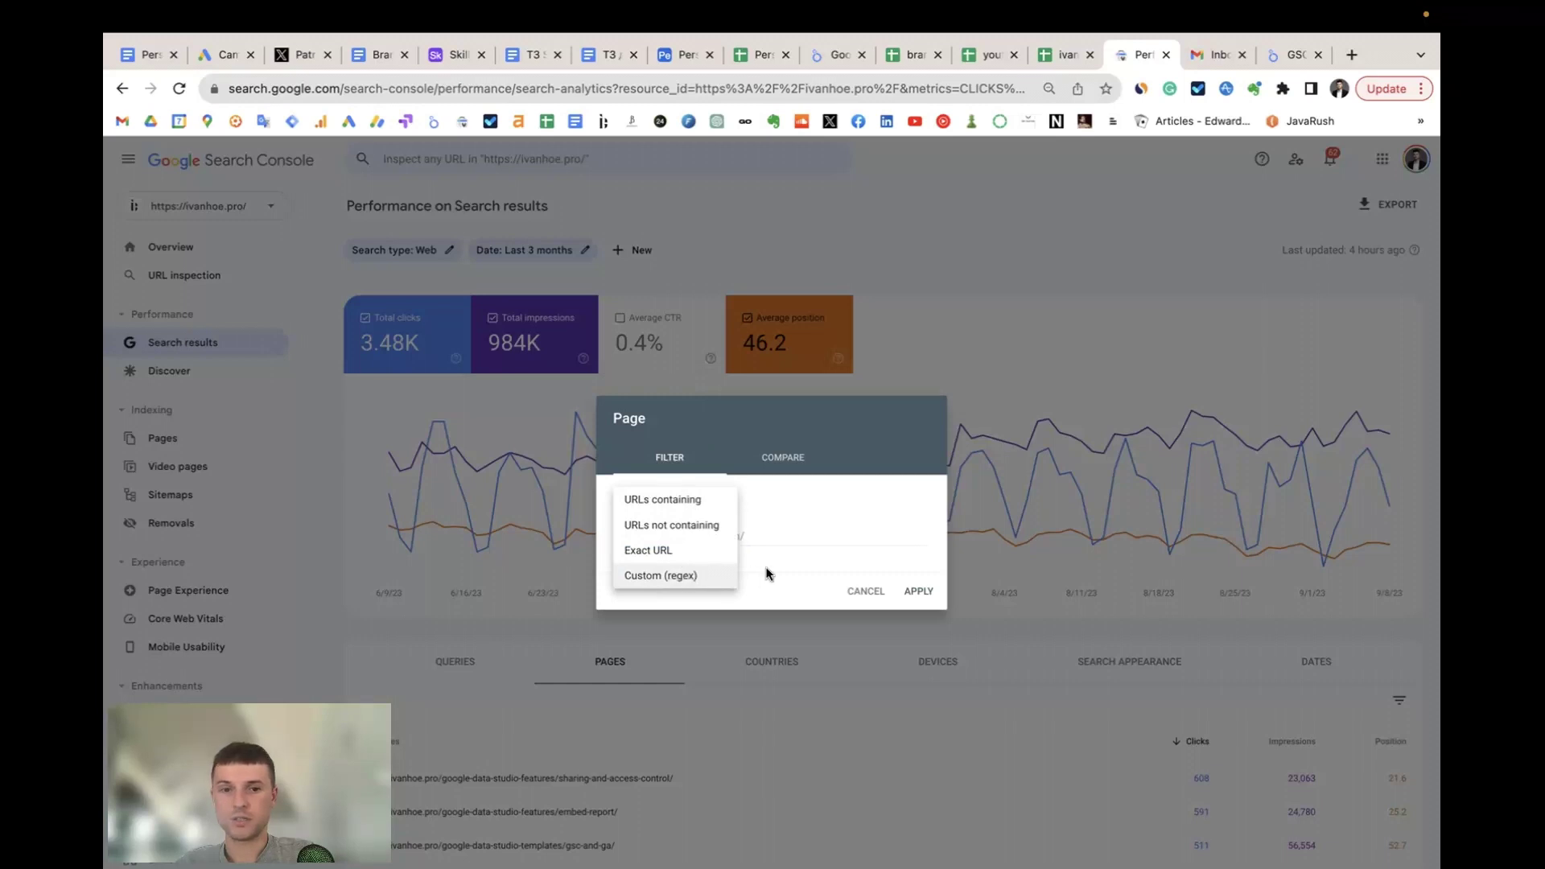
left_click(866, 596)
left_click(866, 595)
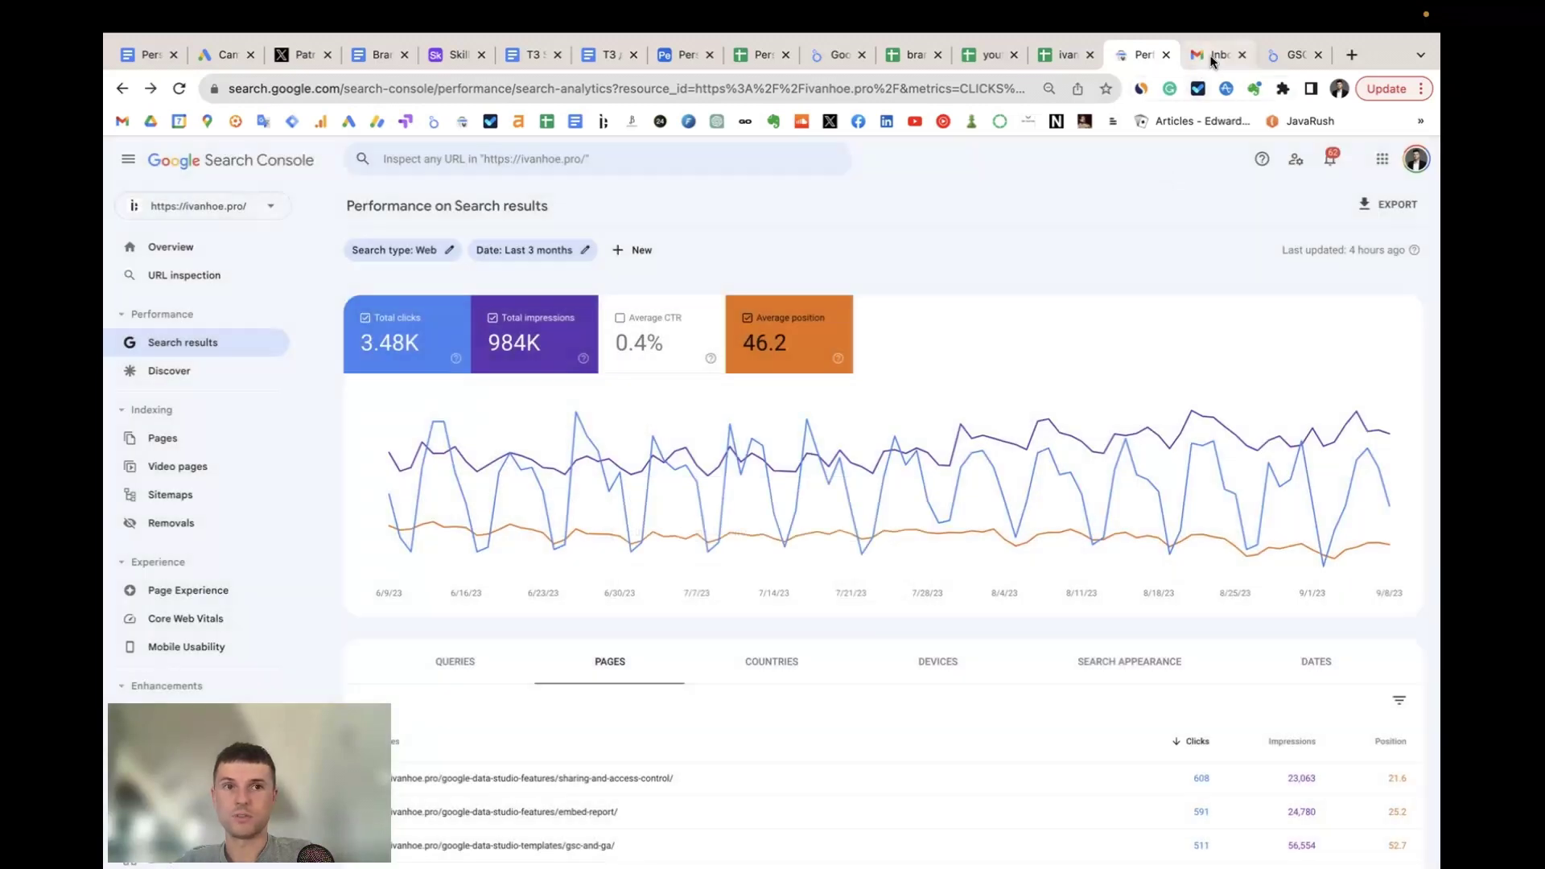
- Switch to the Looker Studio dashboard and examine the chart of impressions per keyword on the keyword rankings page
left_click(1287, 55)
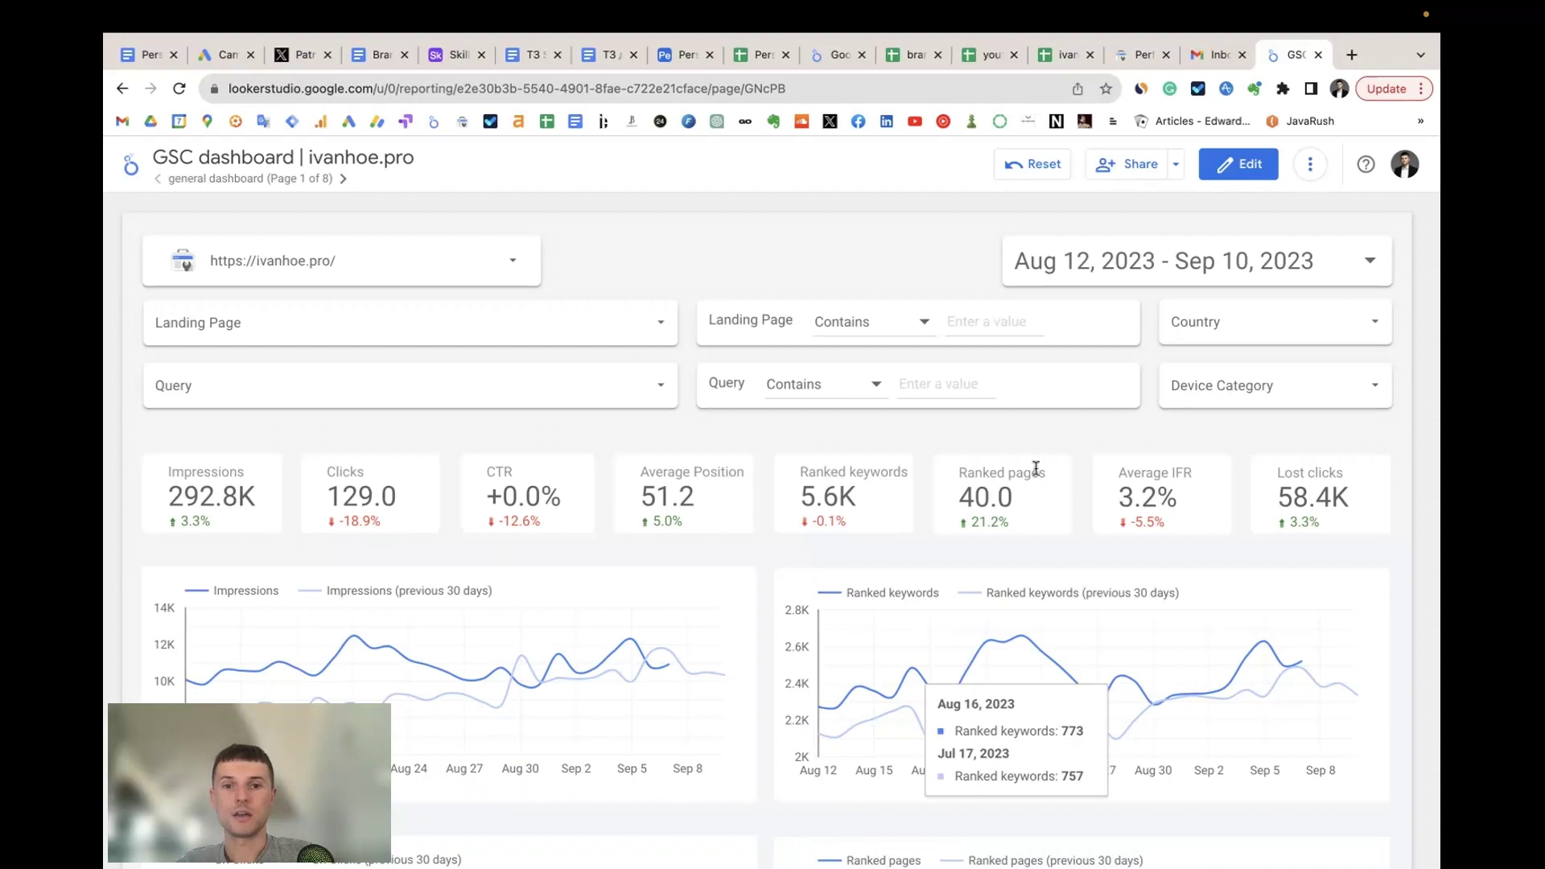
left_click(270, 180)
left_click(242, 270)
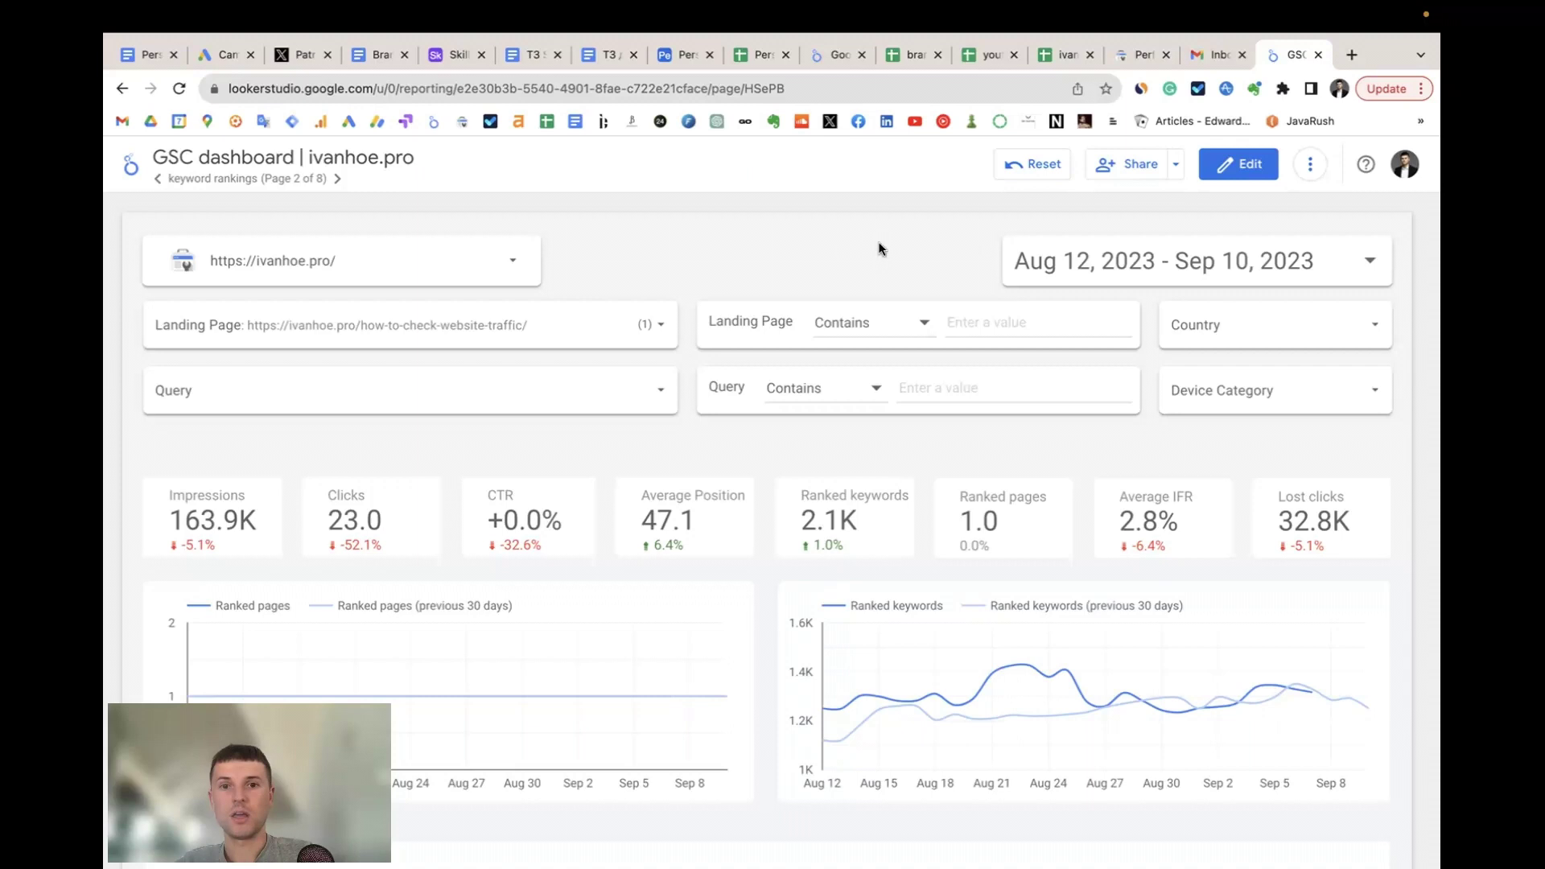
scroll(784, 449, "down", 10)
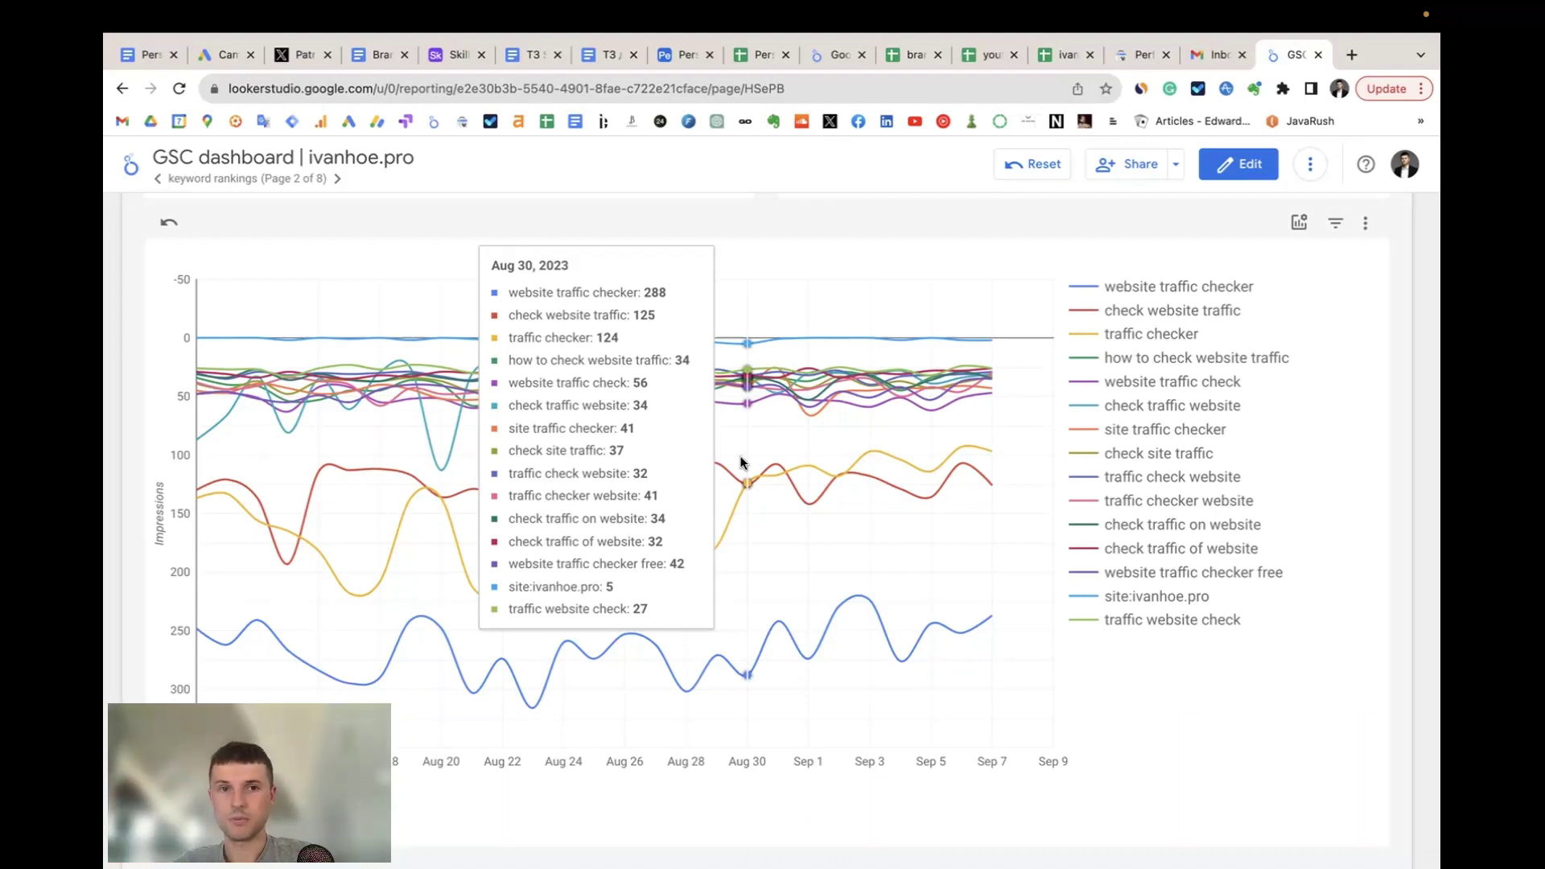
- In Search Console, filter the performance report by the query "embed data studio in google slides" and chart only average position
left_click(1134, 54)
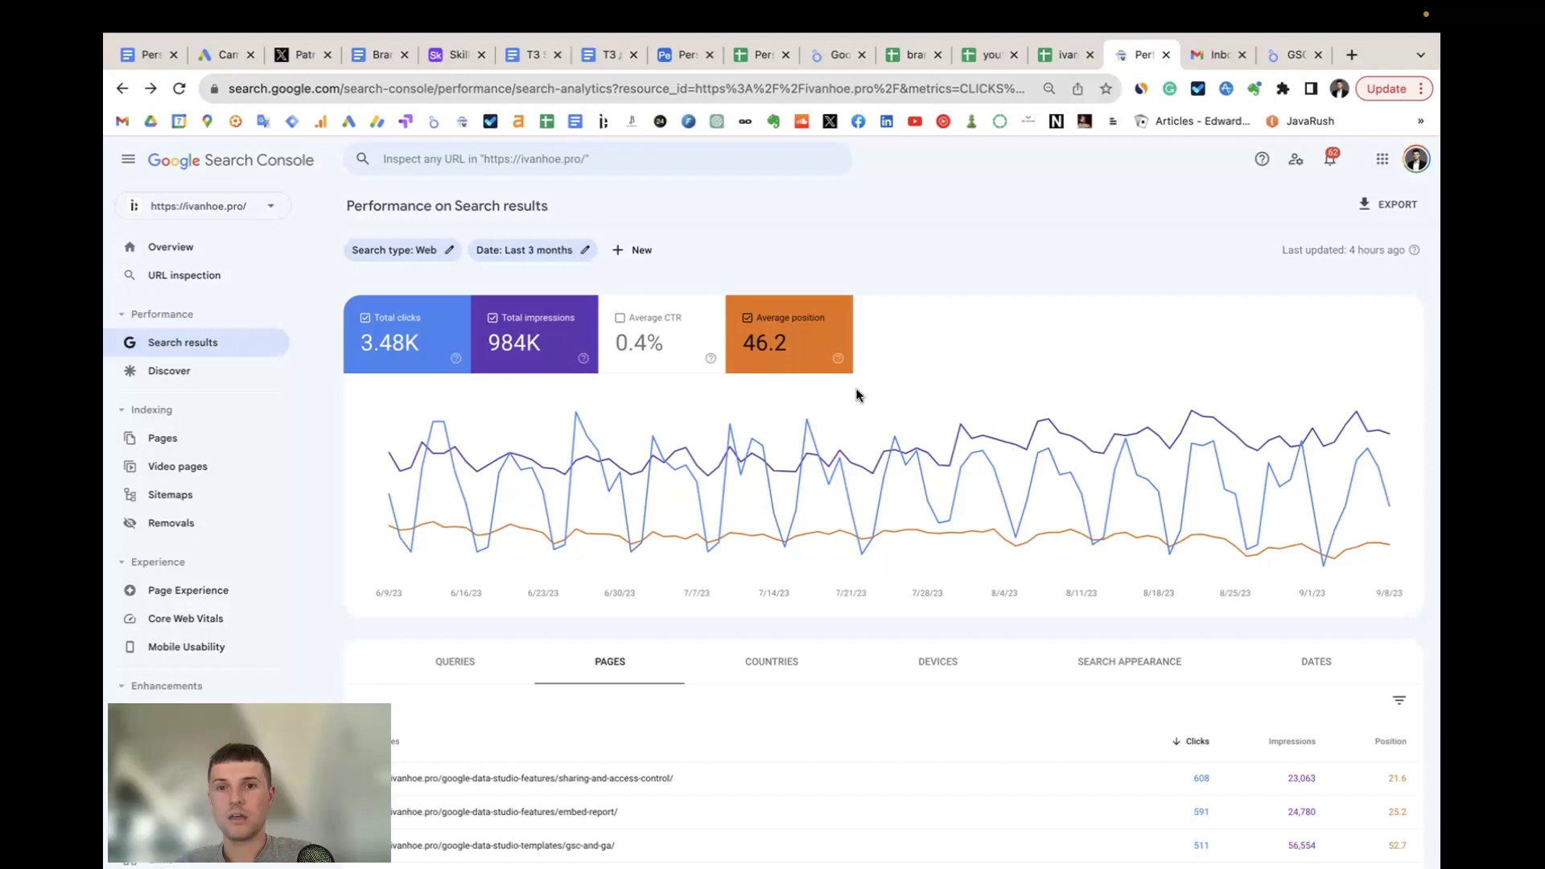
scroll(869, 406, "down", 3)
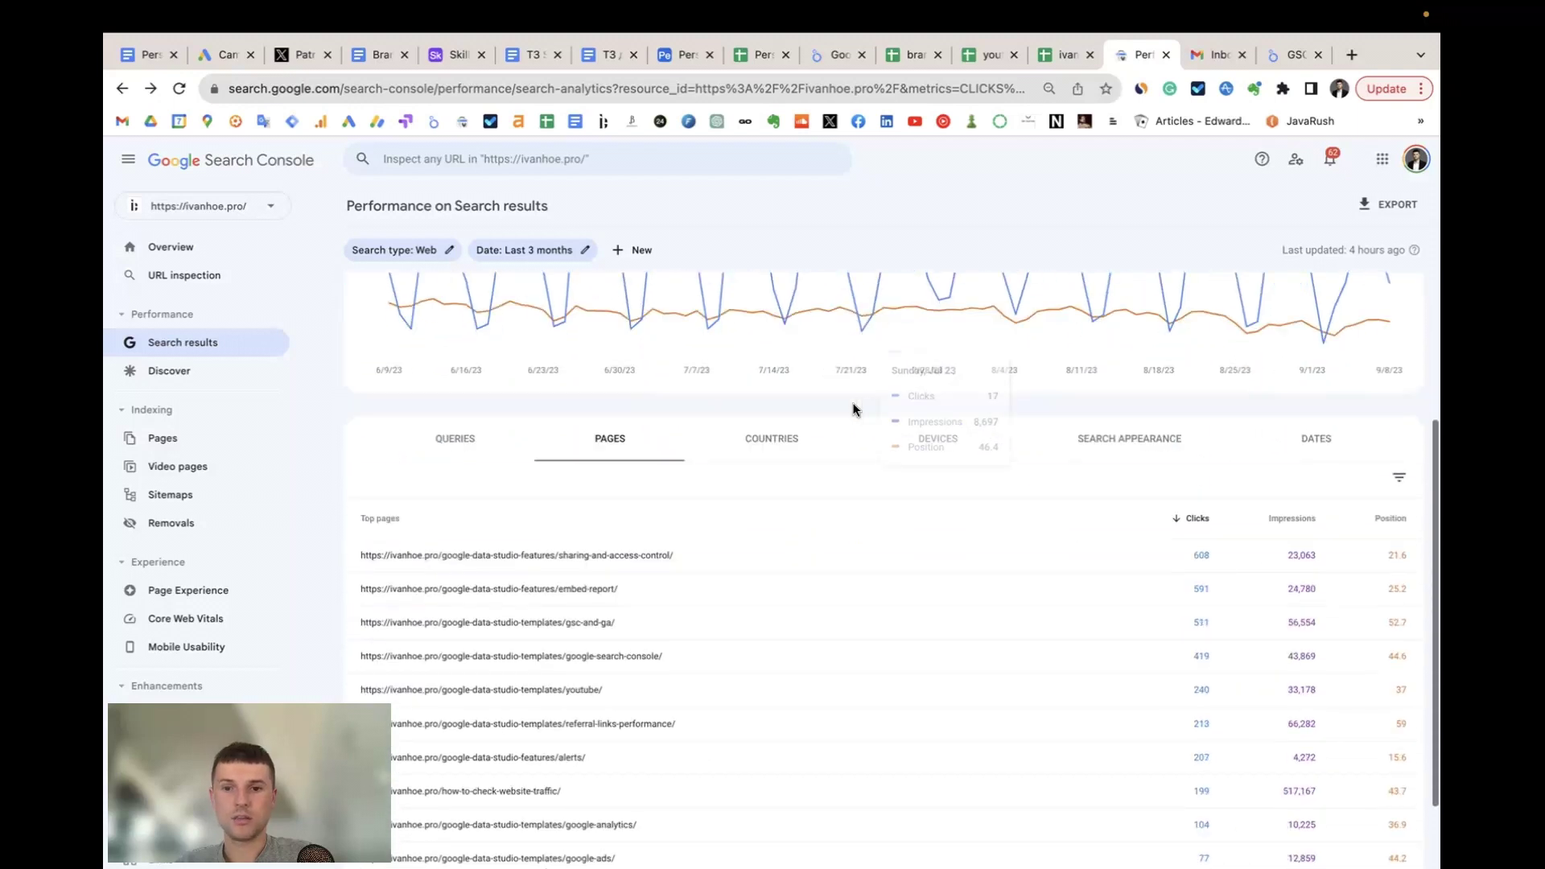
left_click(483, 444)
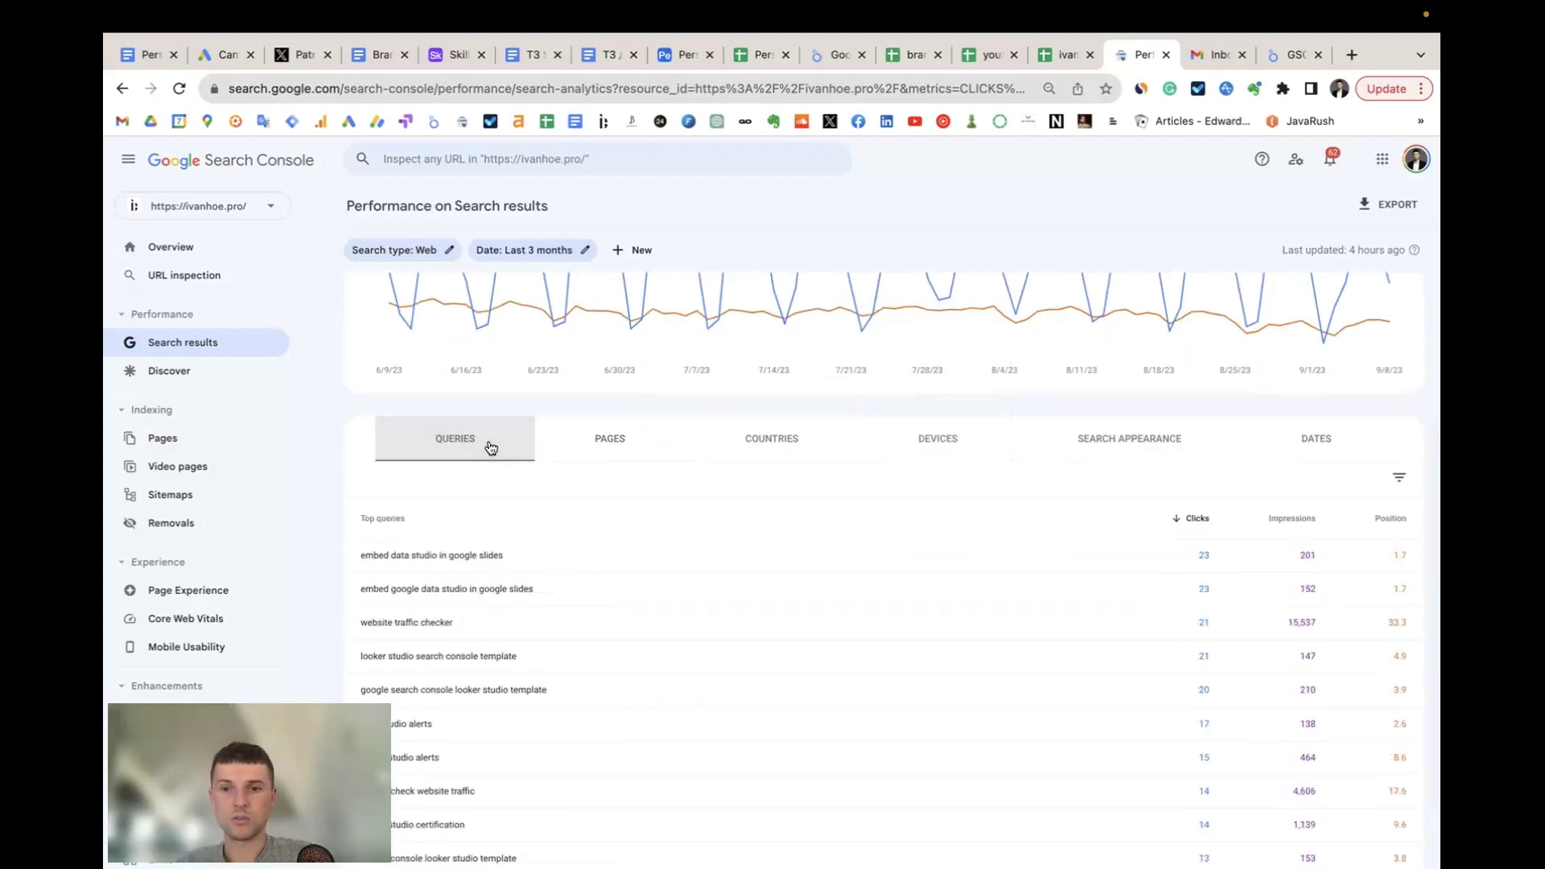
left_click(737, 558)
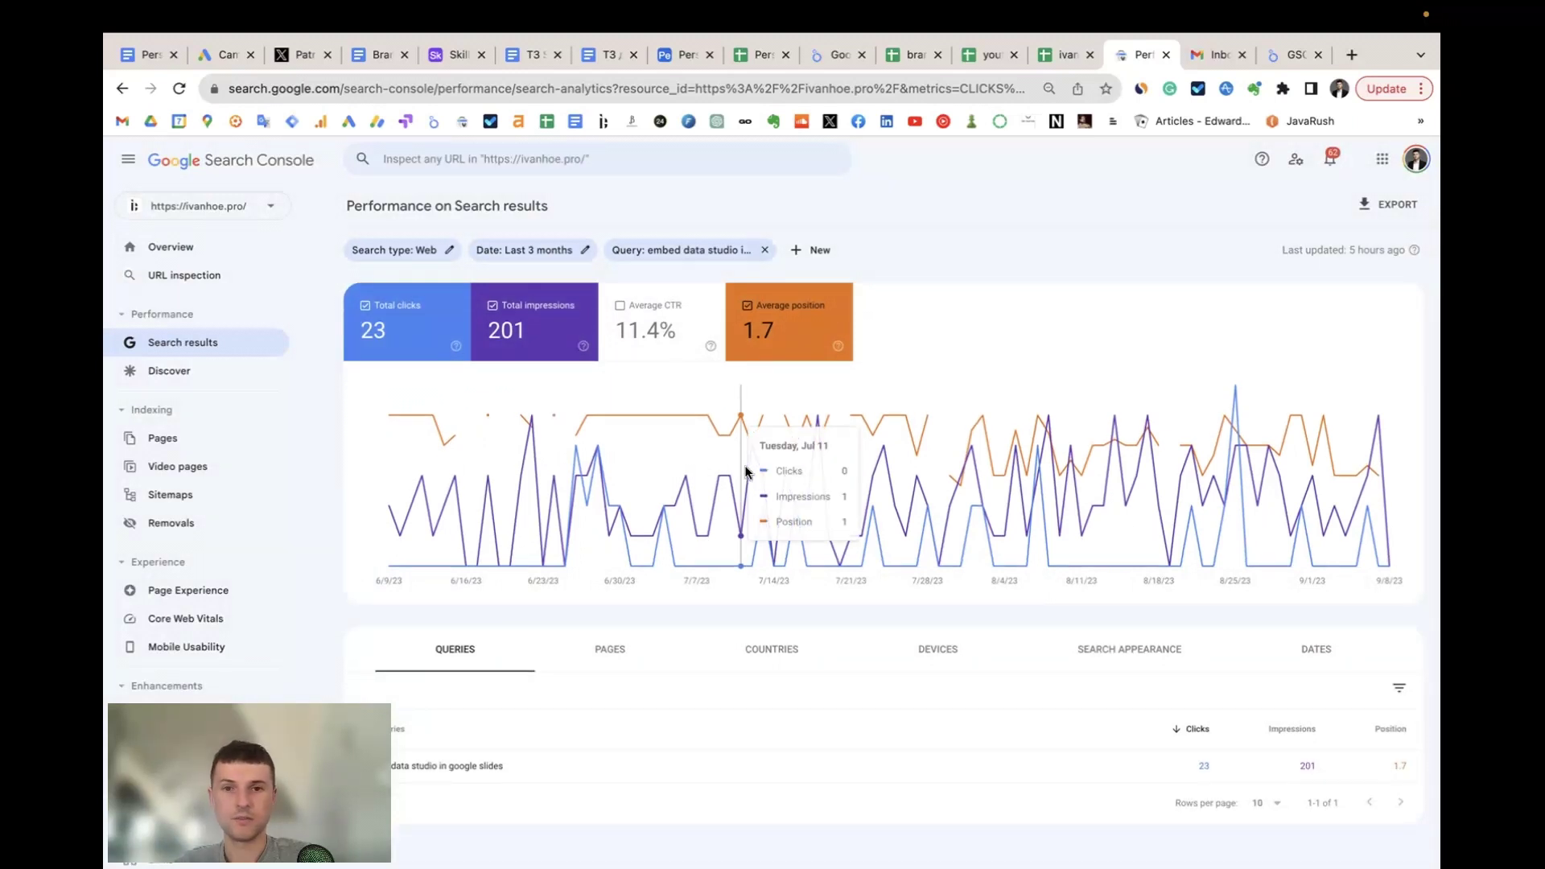
left_click(523, 330)
left_click(406, 333)
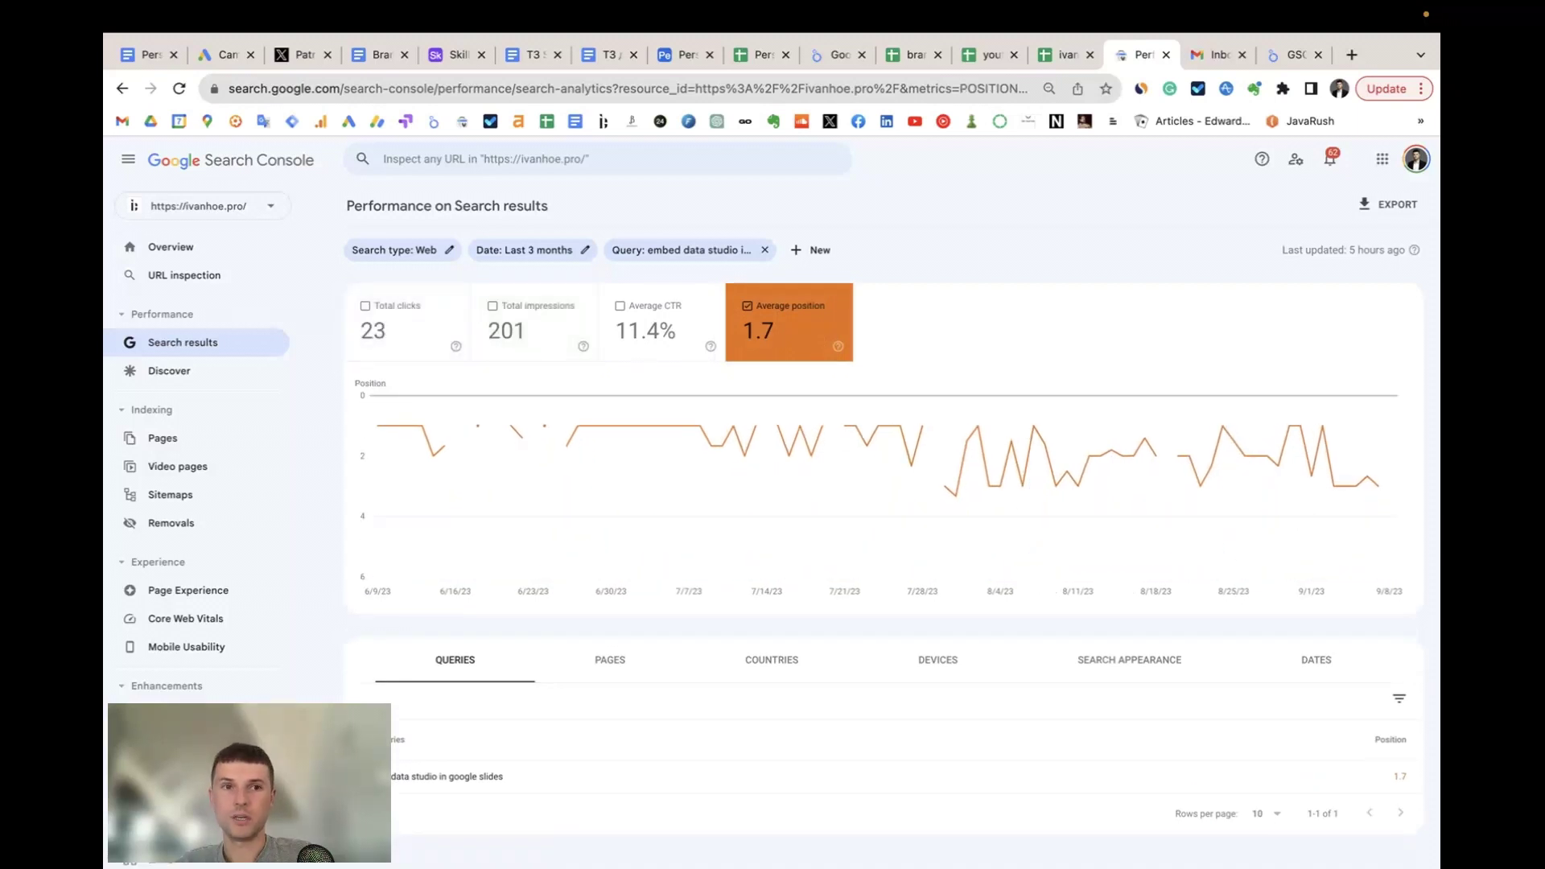
- Switch back to the Looker Studio dashboard and read the daily values in the keyword rankings chart
left_click(1293, 54)
mouse_move(787, 415)
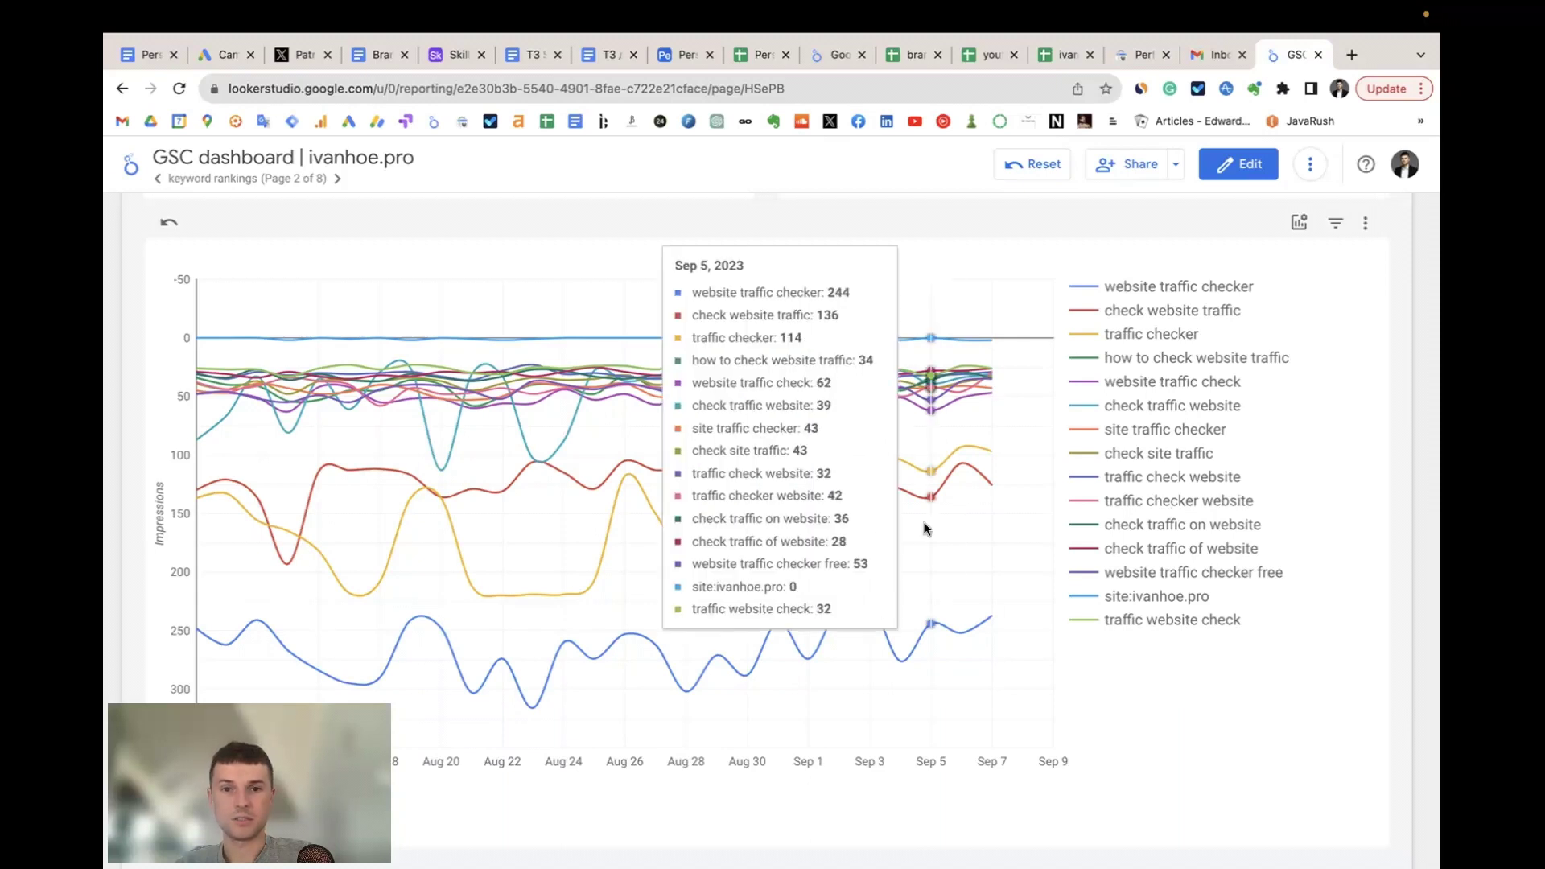
scroll(142, 247, "up", 10)
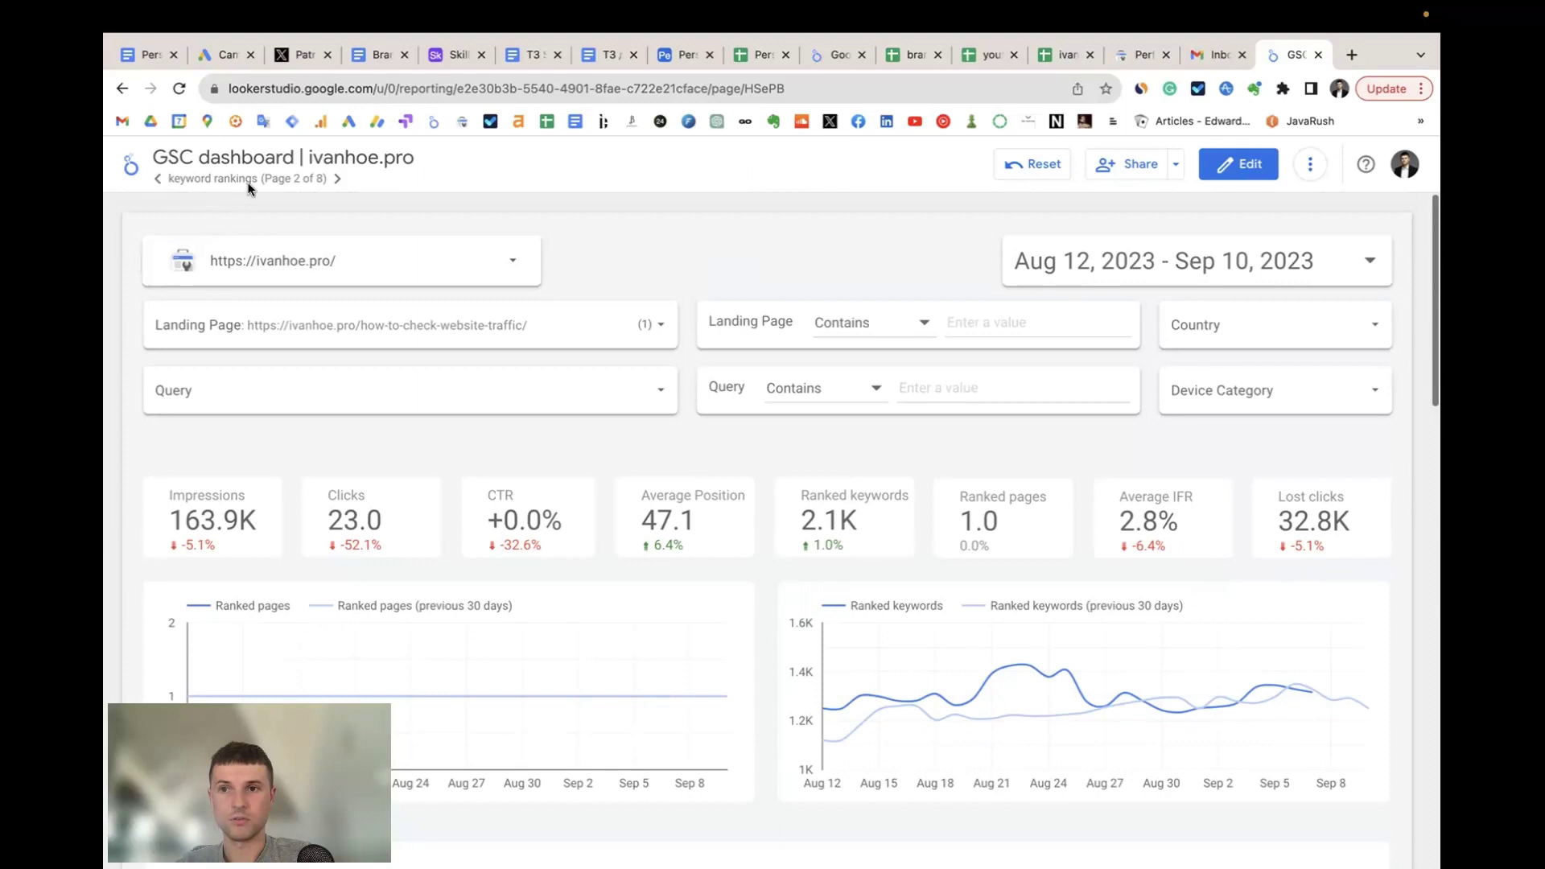
- Return to the general dashboard page and put the report into edit mode
left_click(246, 179)
left_click(263, 225)
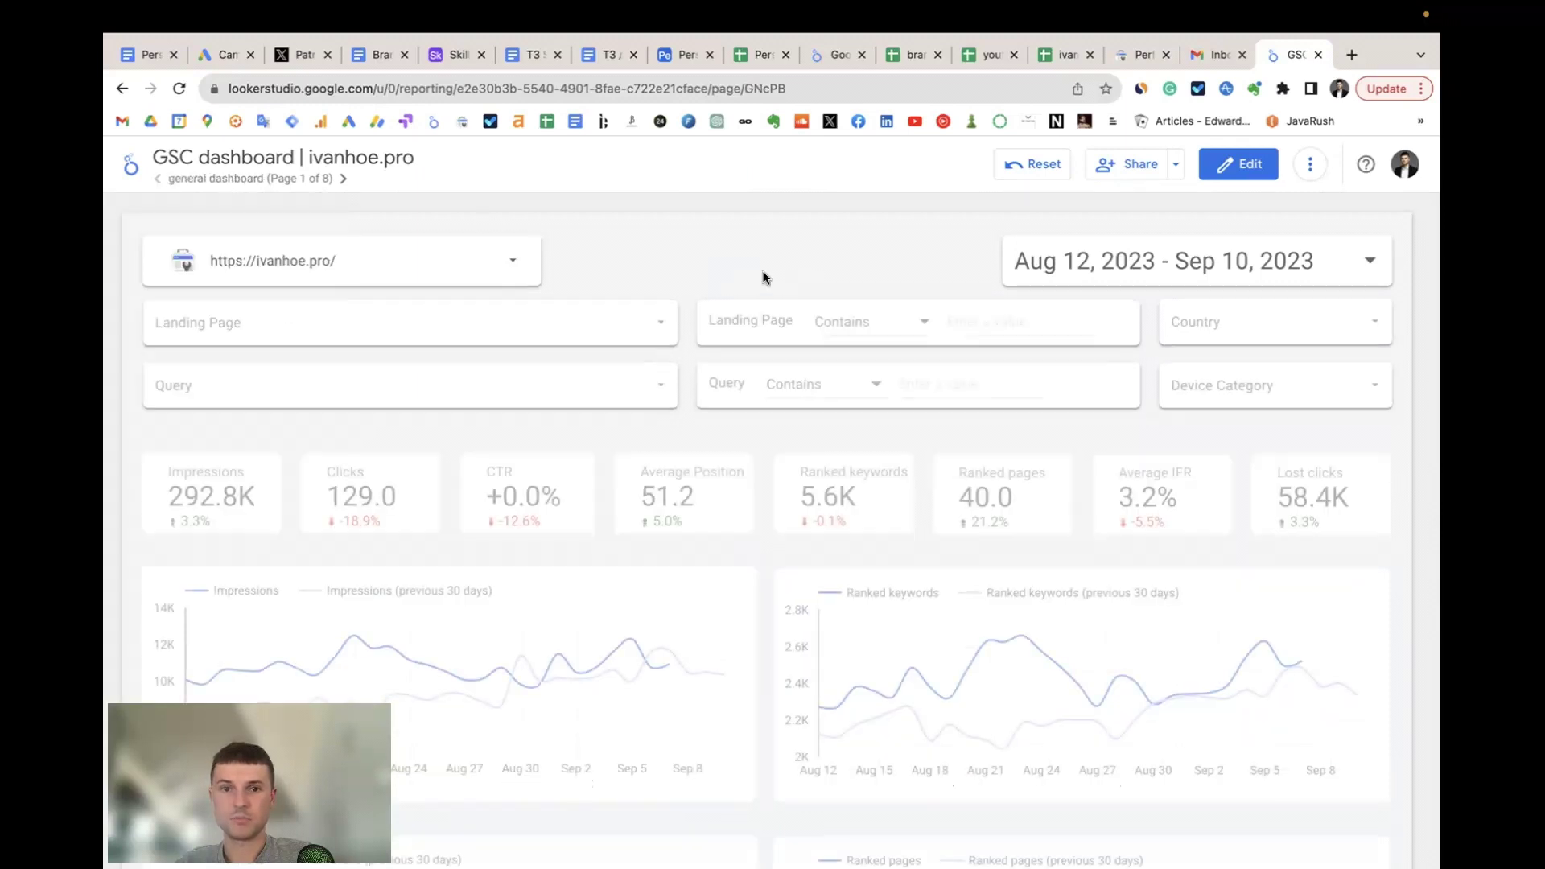
scroll(762, 448, "down", 2)
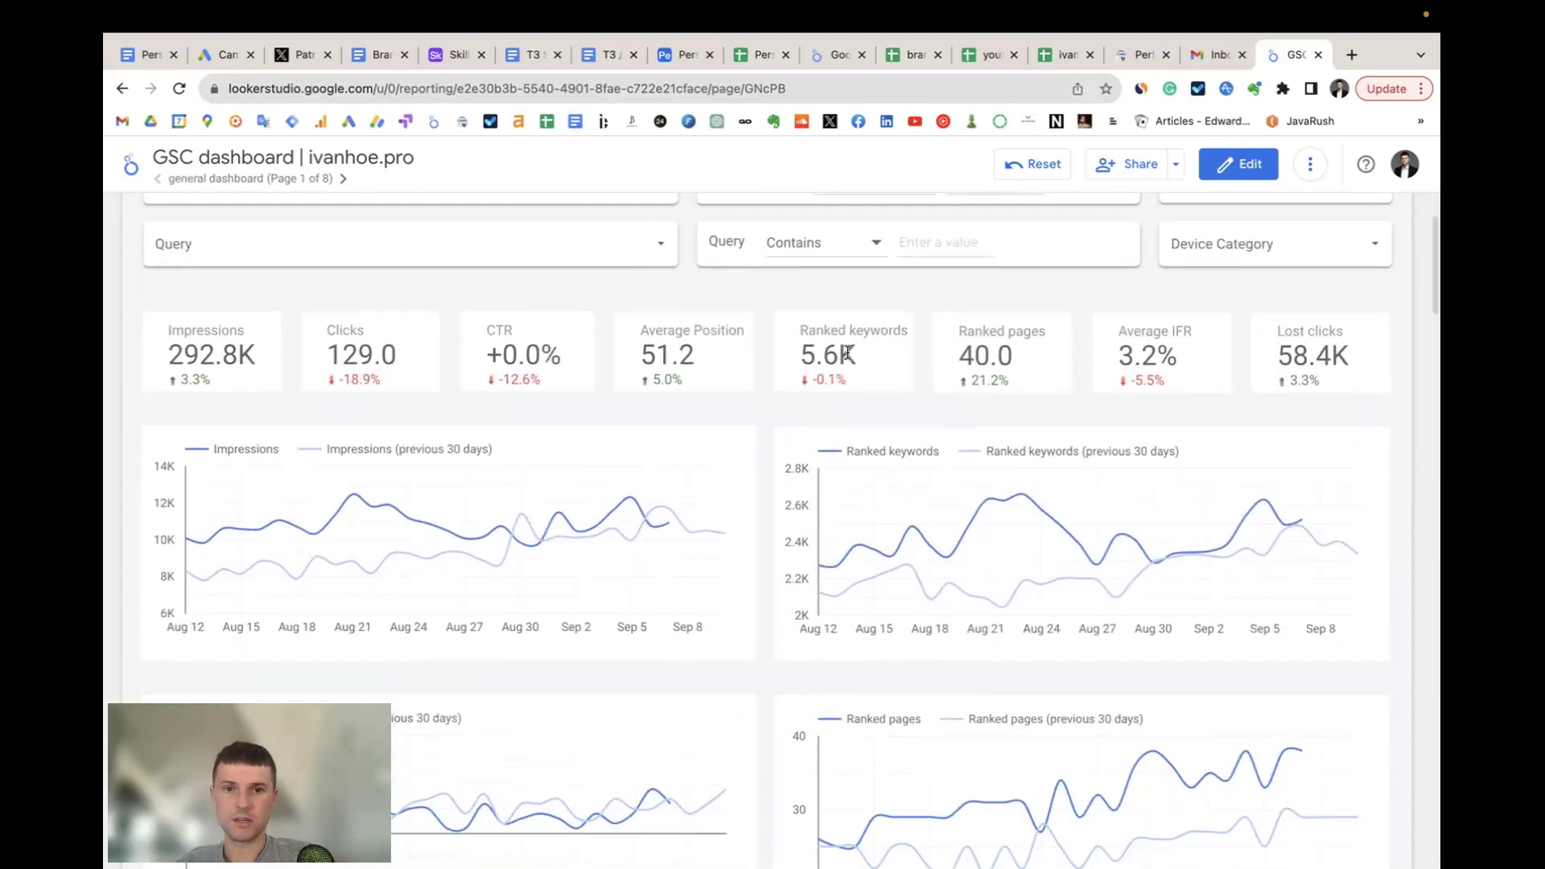
left_click(1245, 166)
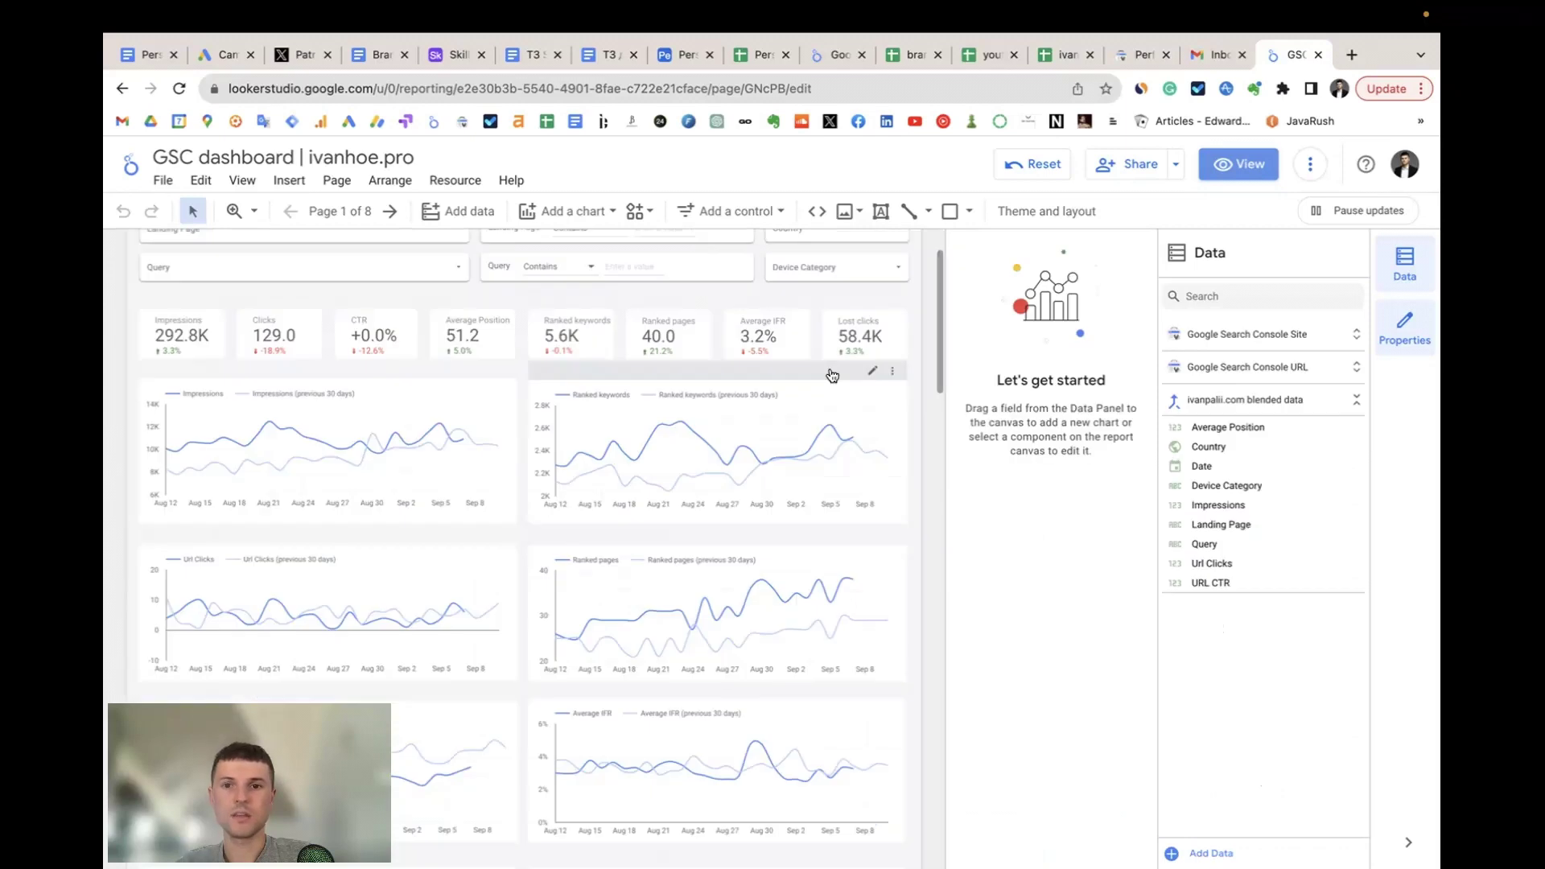
- Inspect the formula behind the Ranked keywords scorecard's metric and close it unchanged
left_click(574, 338)
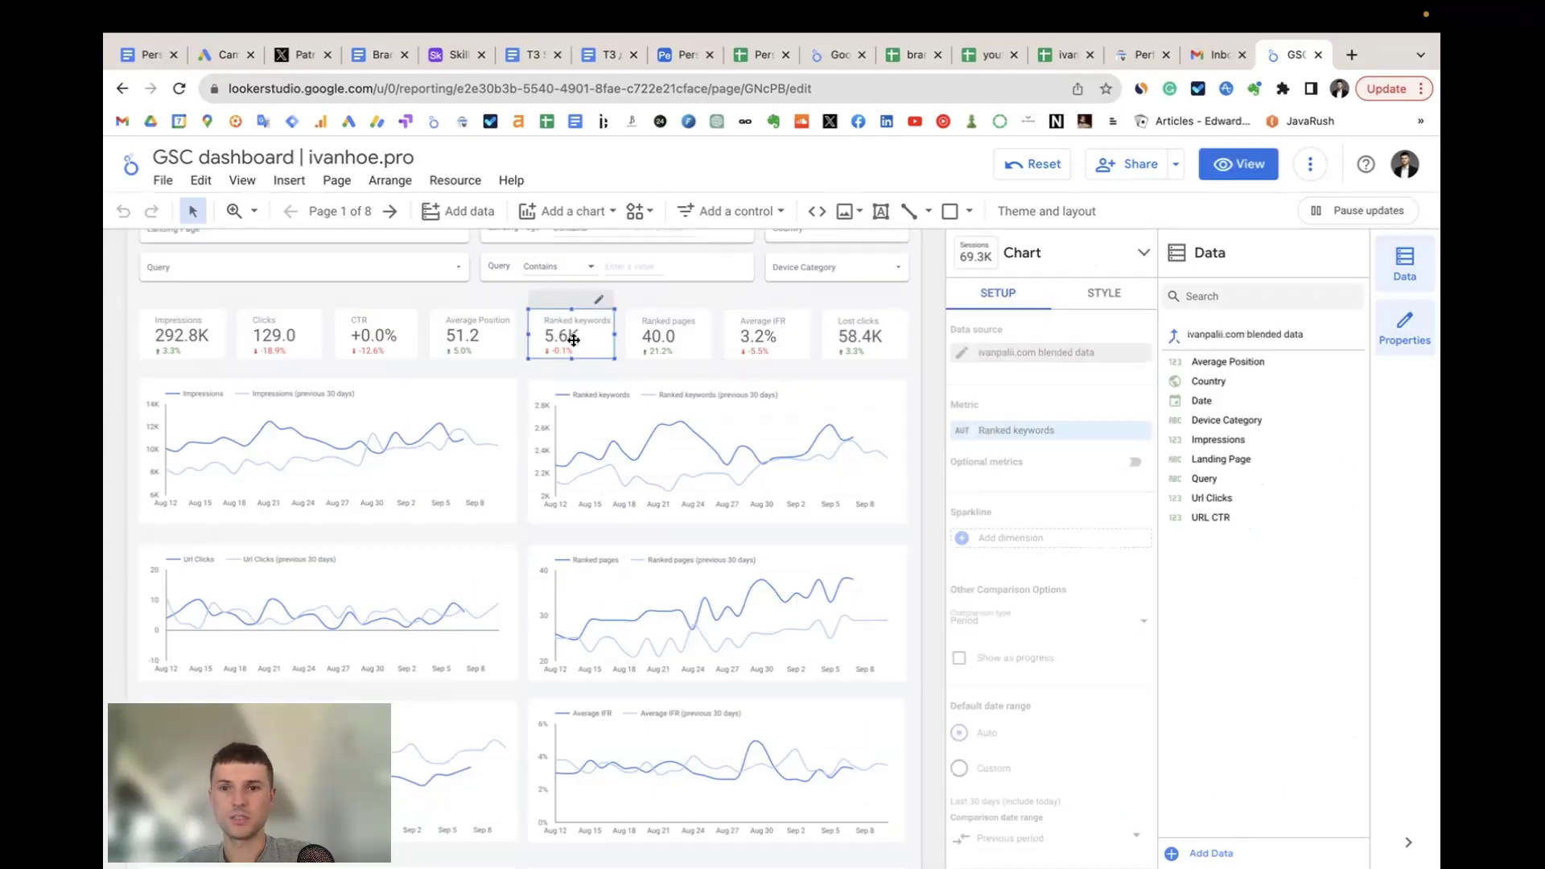
left_click(963, 437)
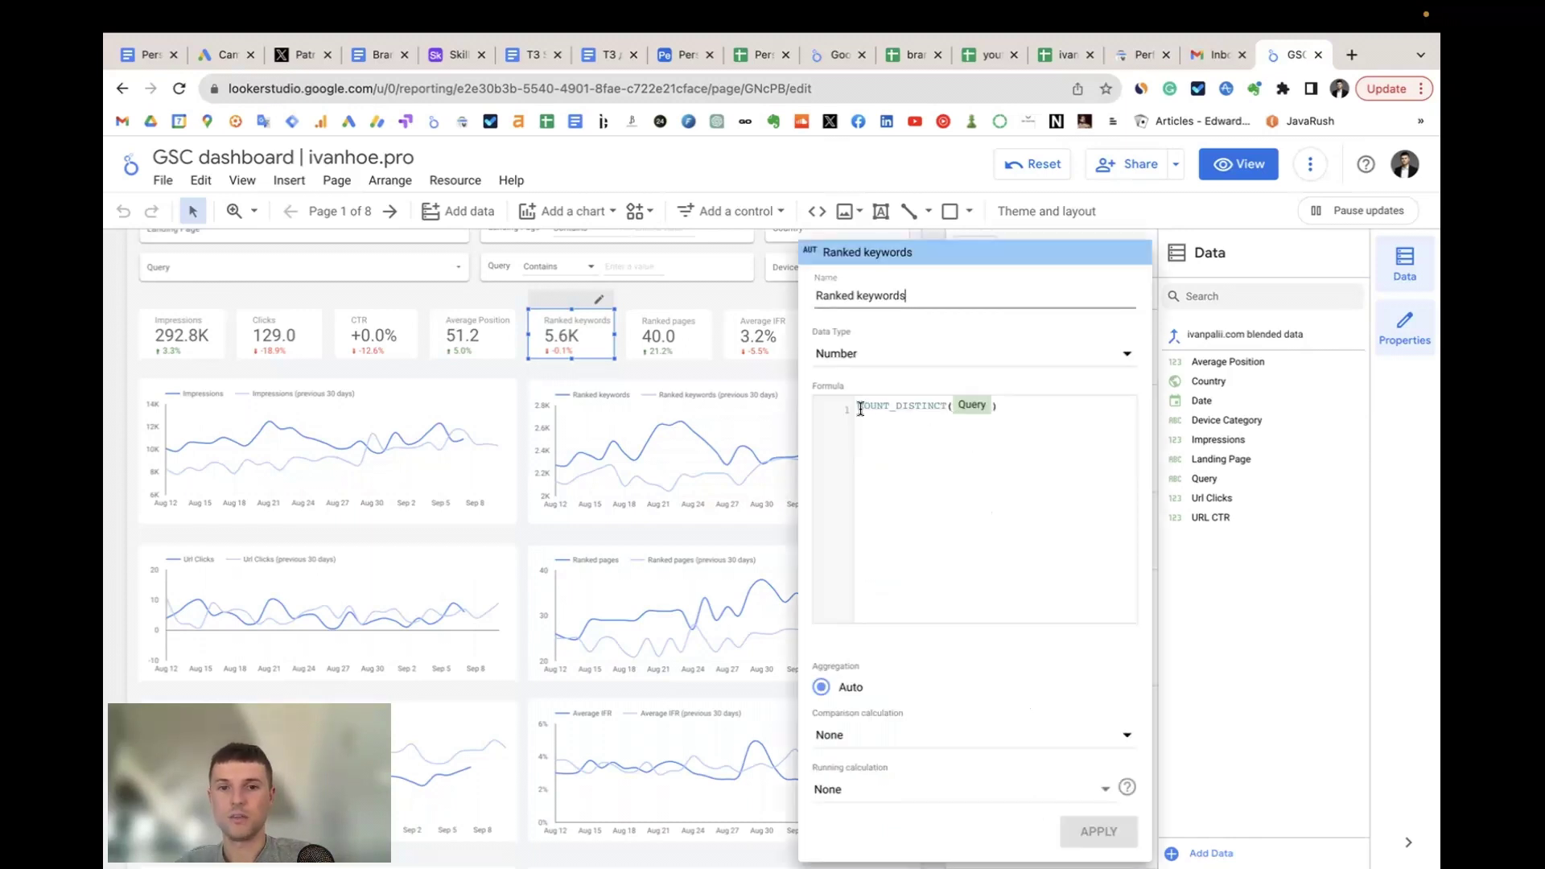
triple_click(897, 409)
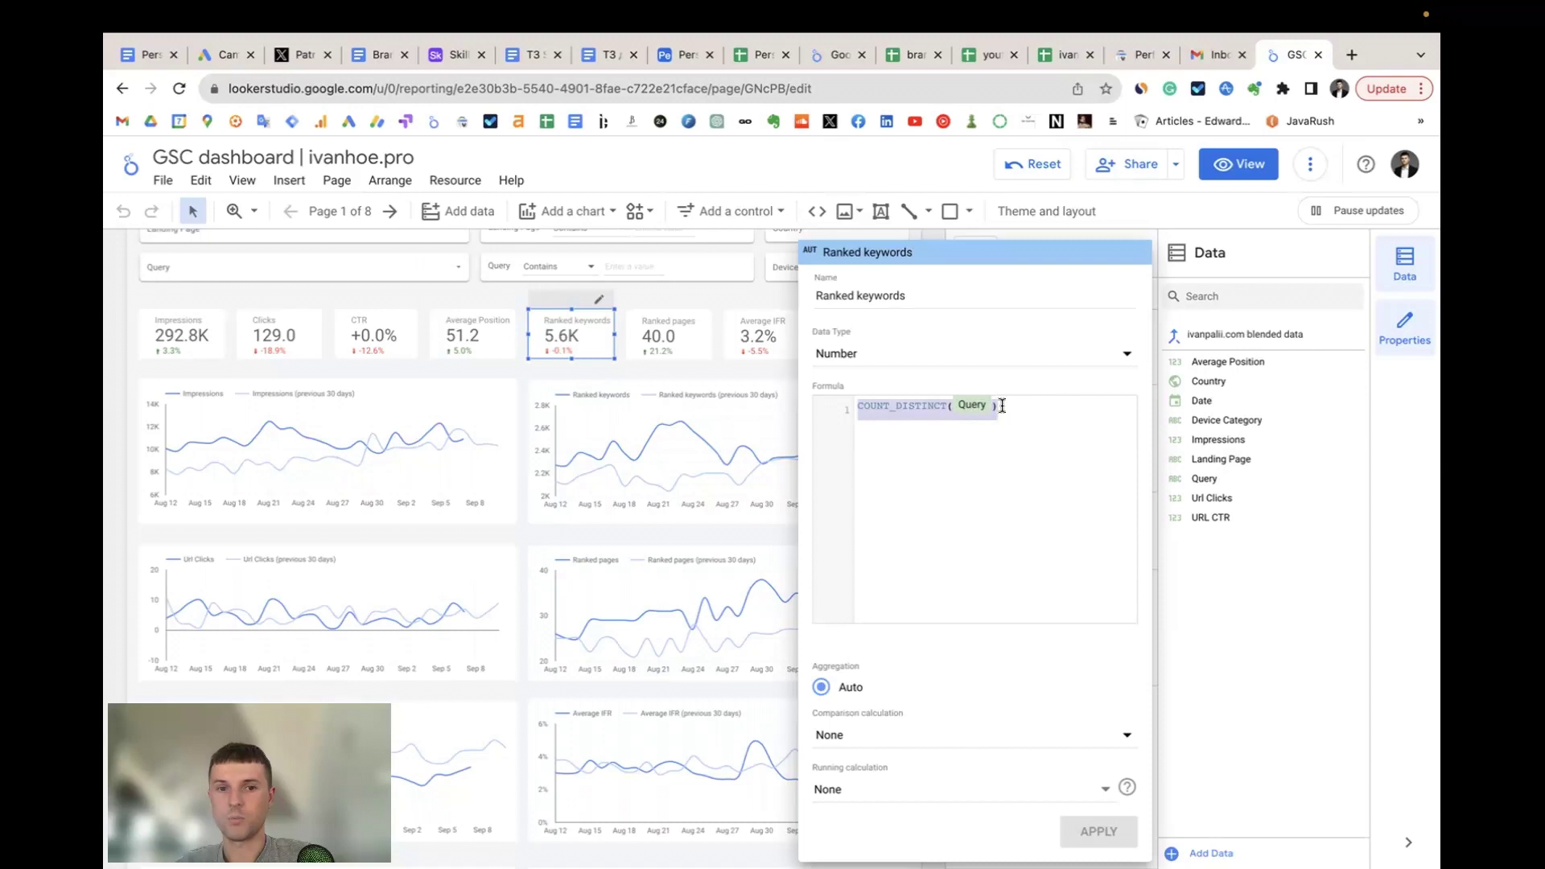
left_click(1231, 658)
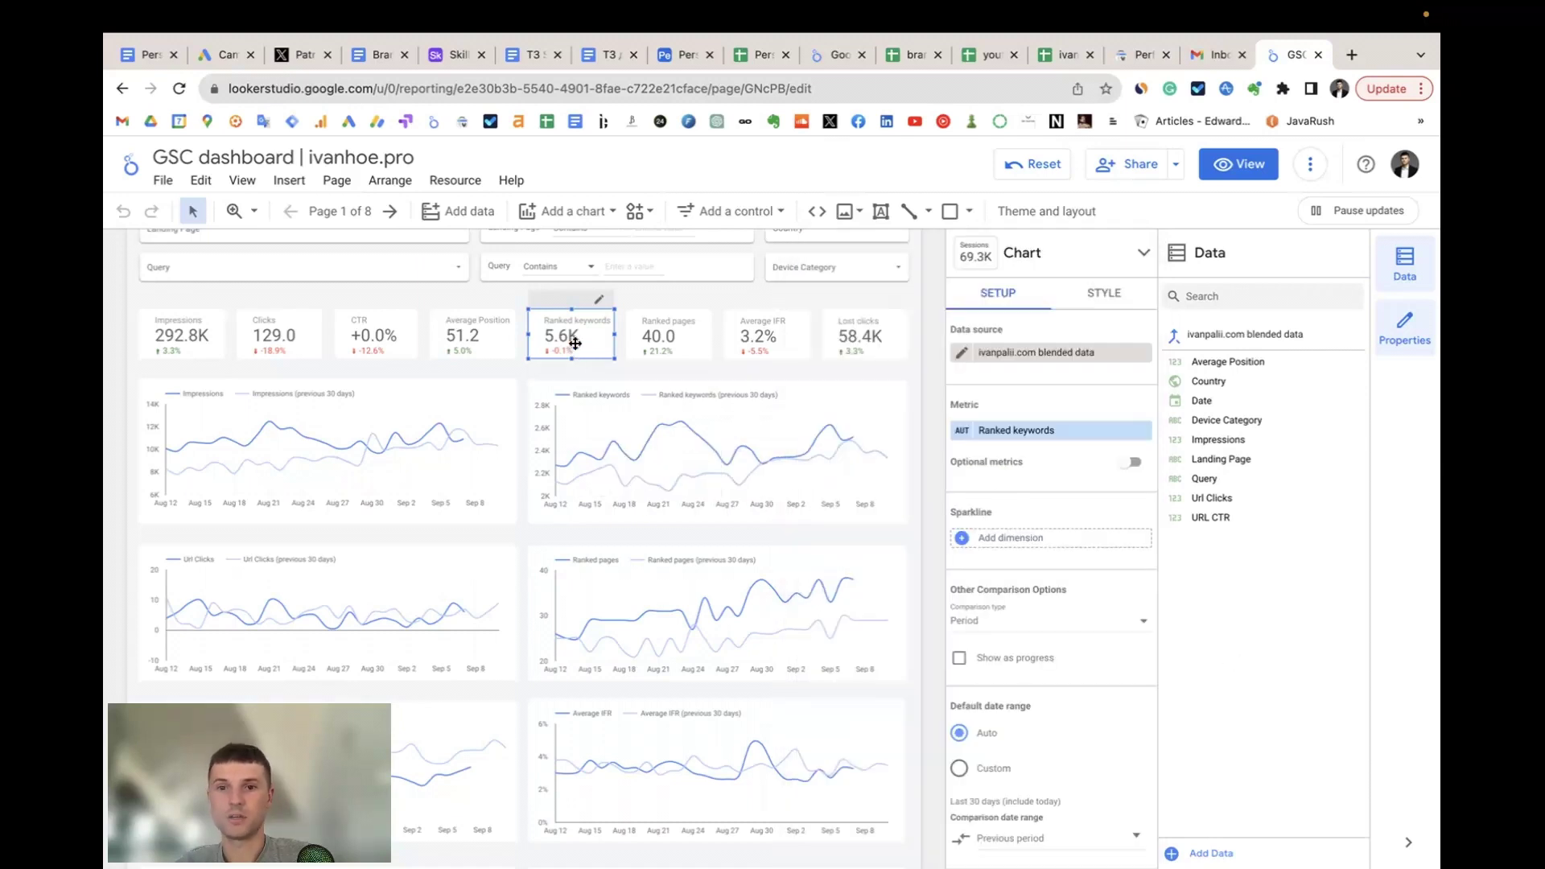
- Inspect the formula behind the Ranked pages scorecard's metric and close it unchanged
left_click(674, 338)
left_click(972, 428)
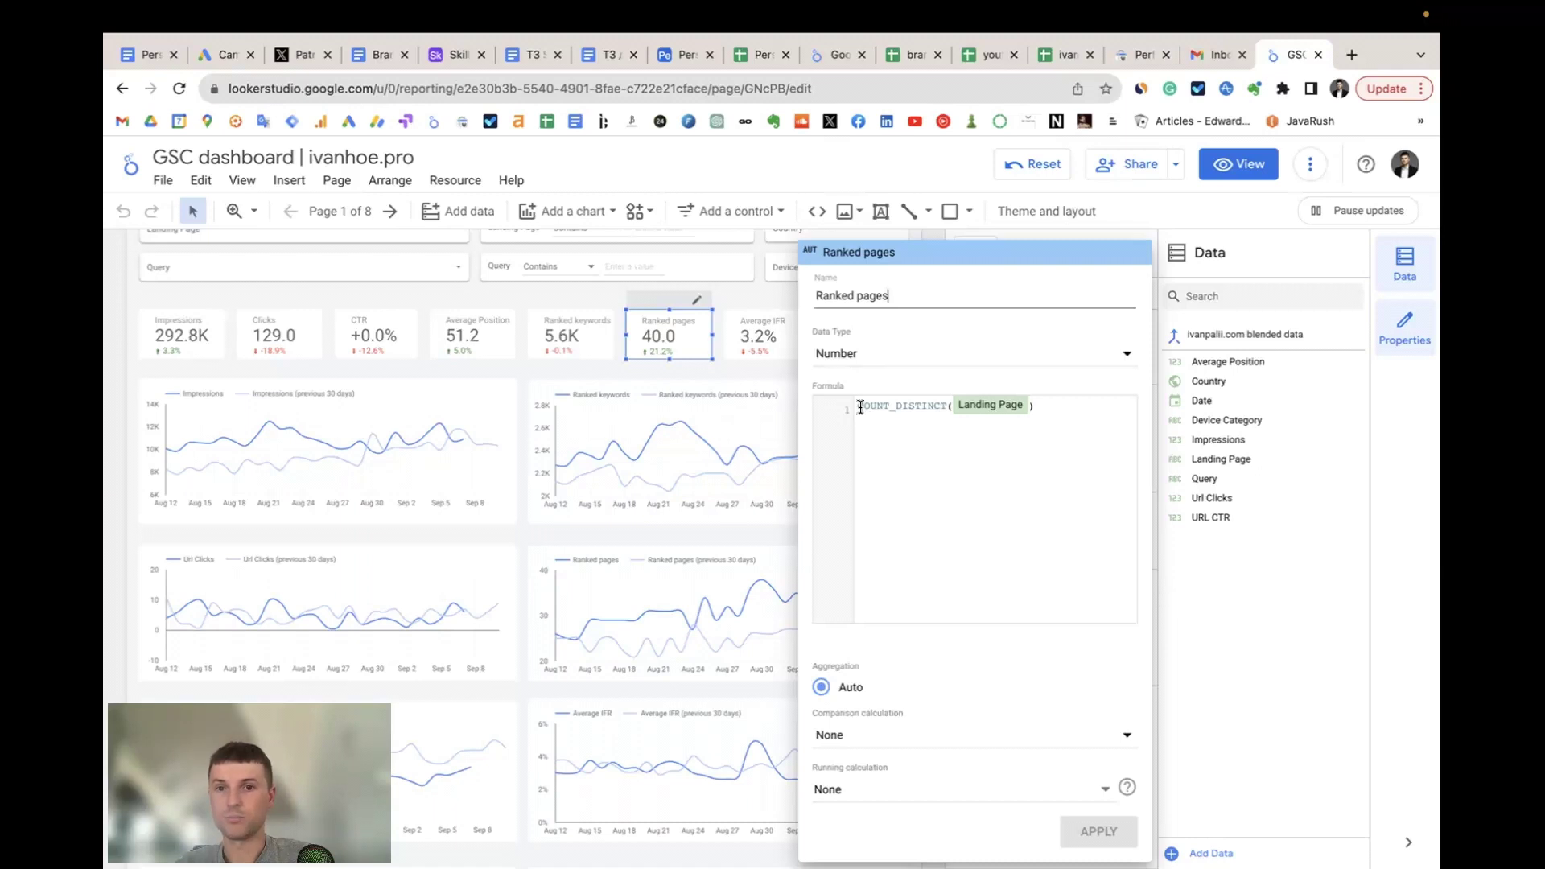
left_click(1221, 595)
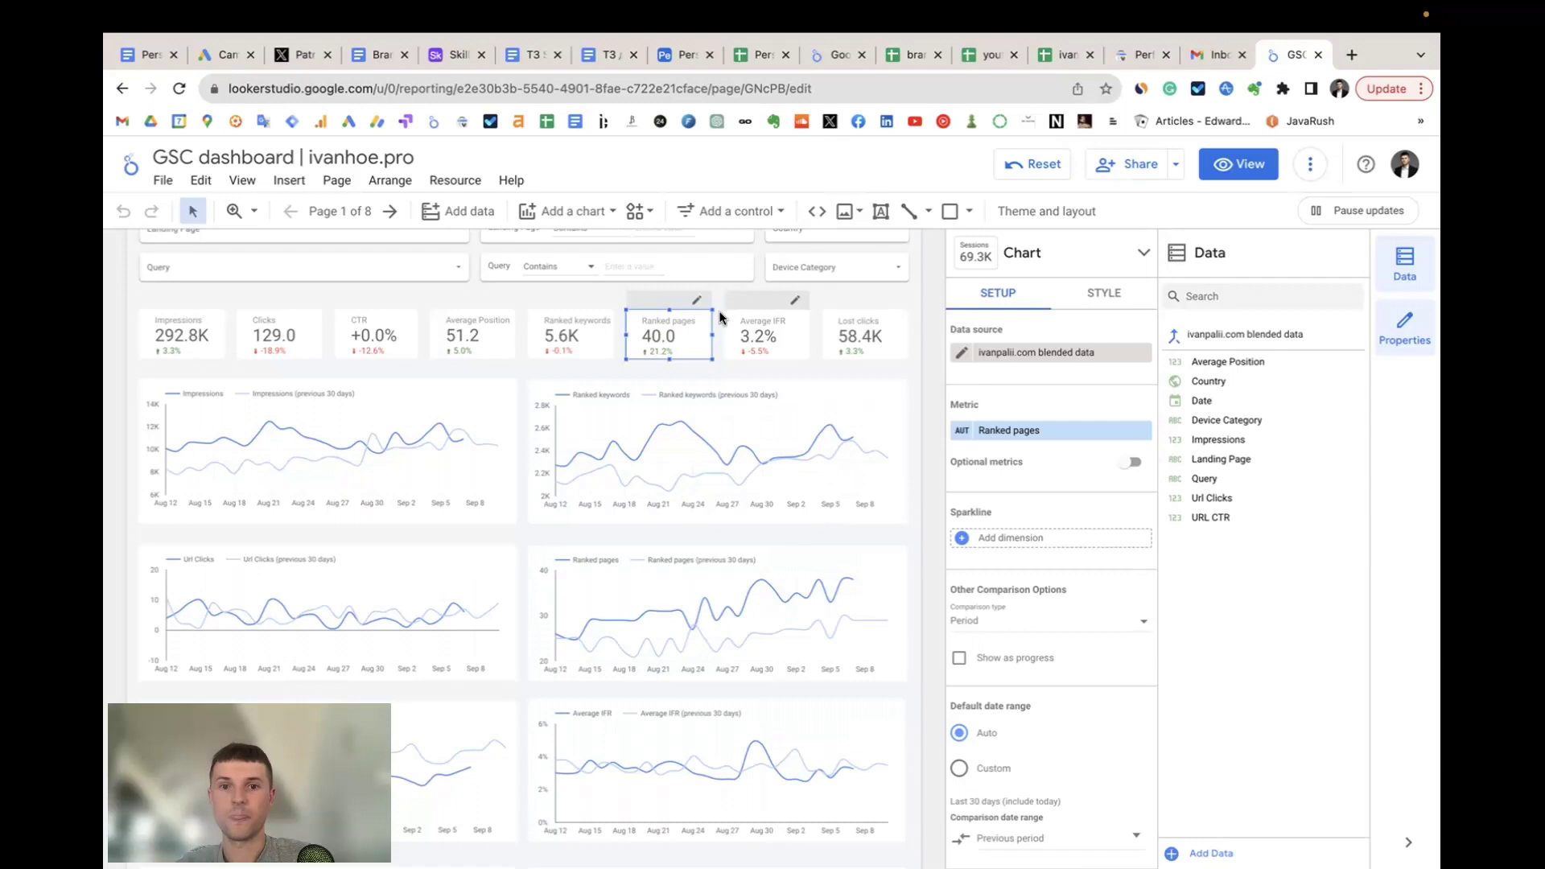
- Inspect each part of the Average IFR scorecard's metric formula and close it unchanged
left_click(745, 327)
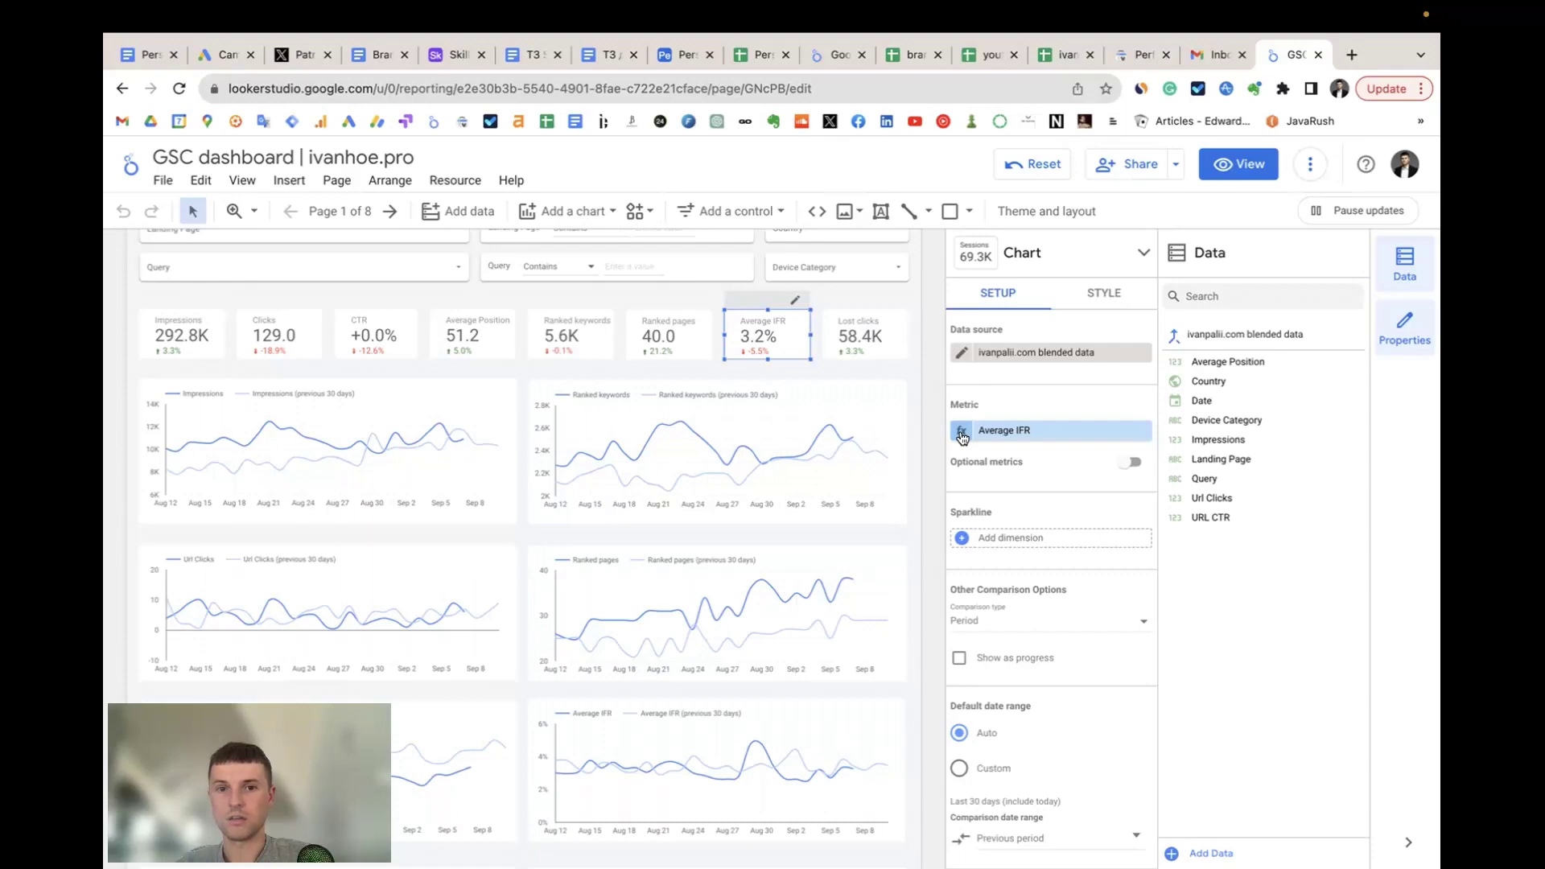
left_click(961, 436)
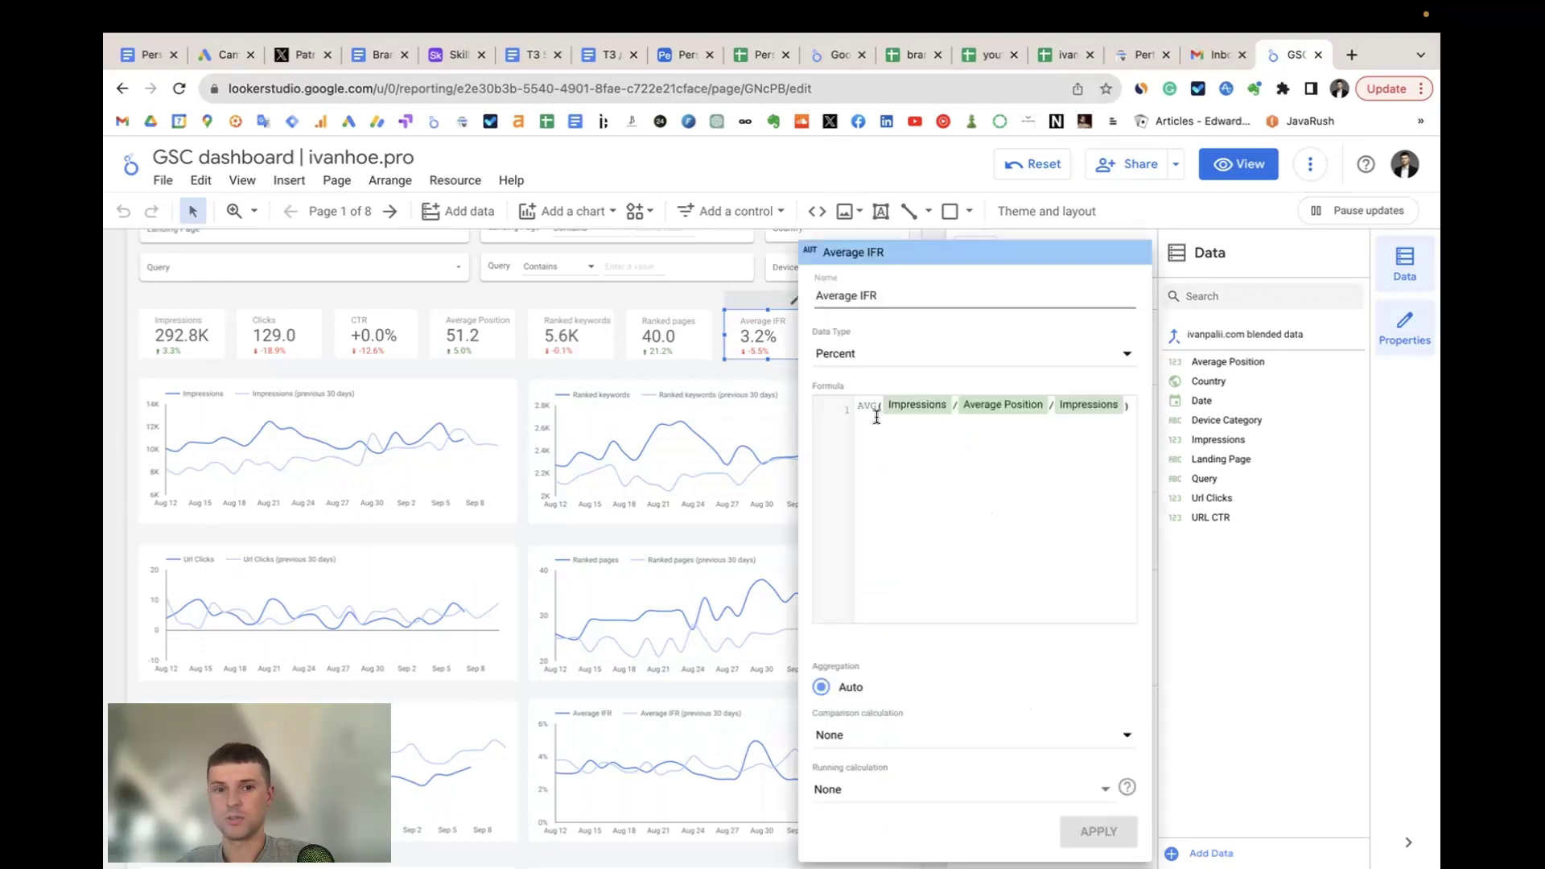
left_click(858, 412)
left_click(940, 407)
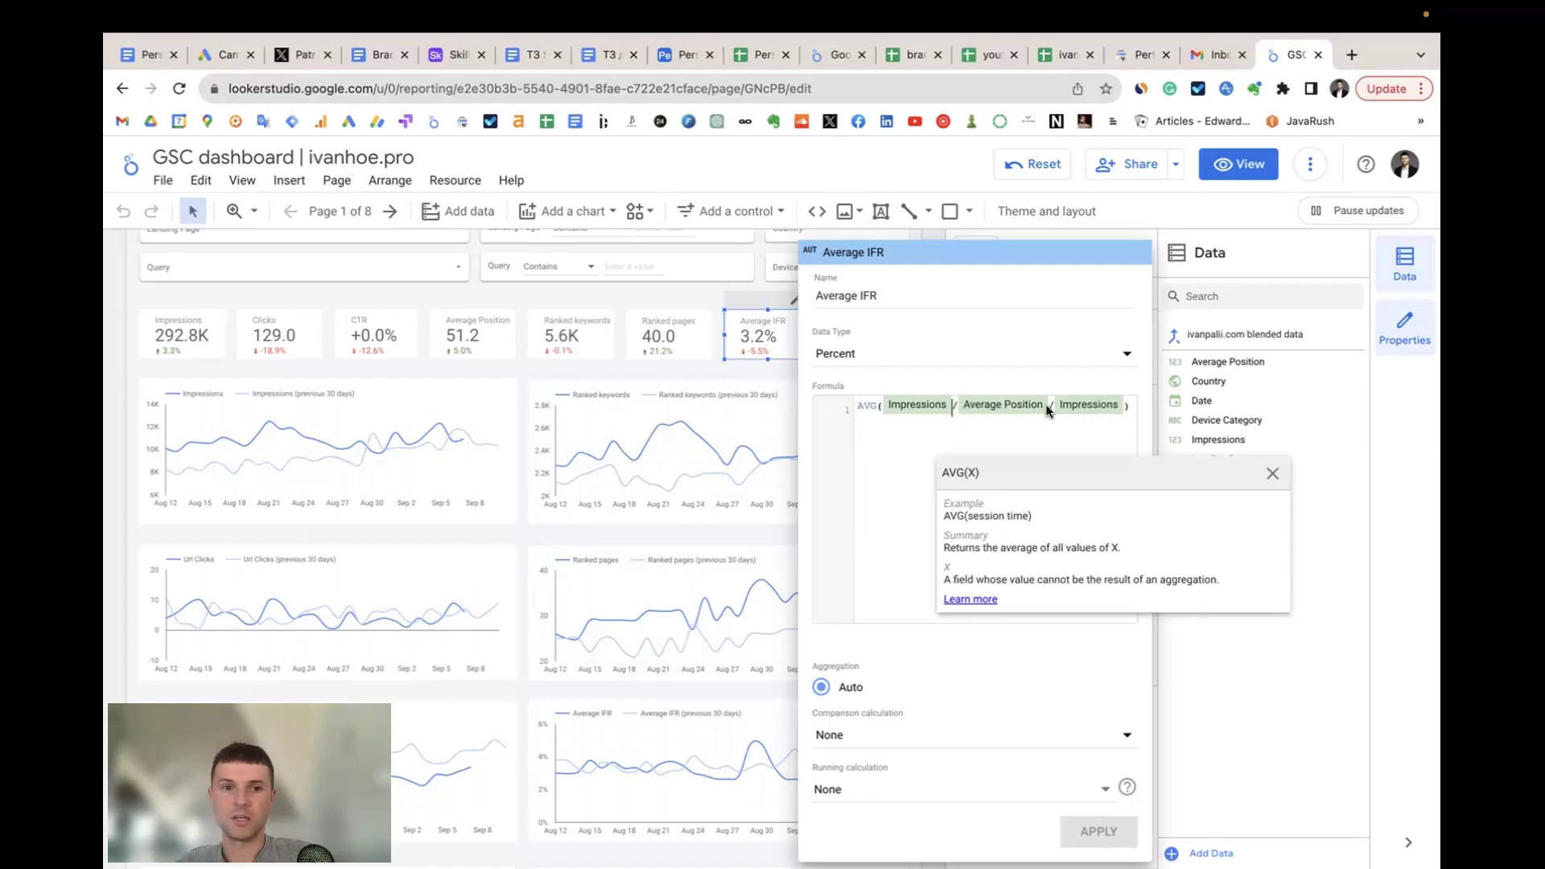
left_click(1204, 653)
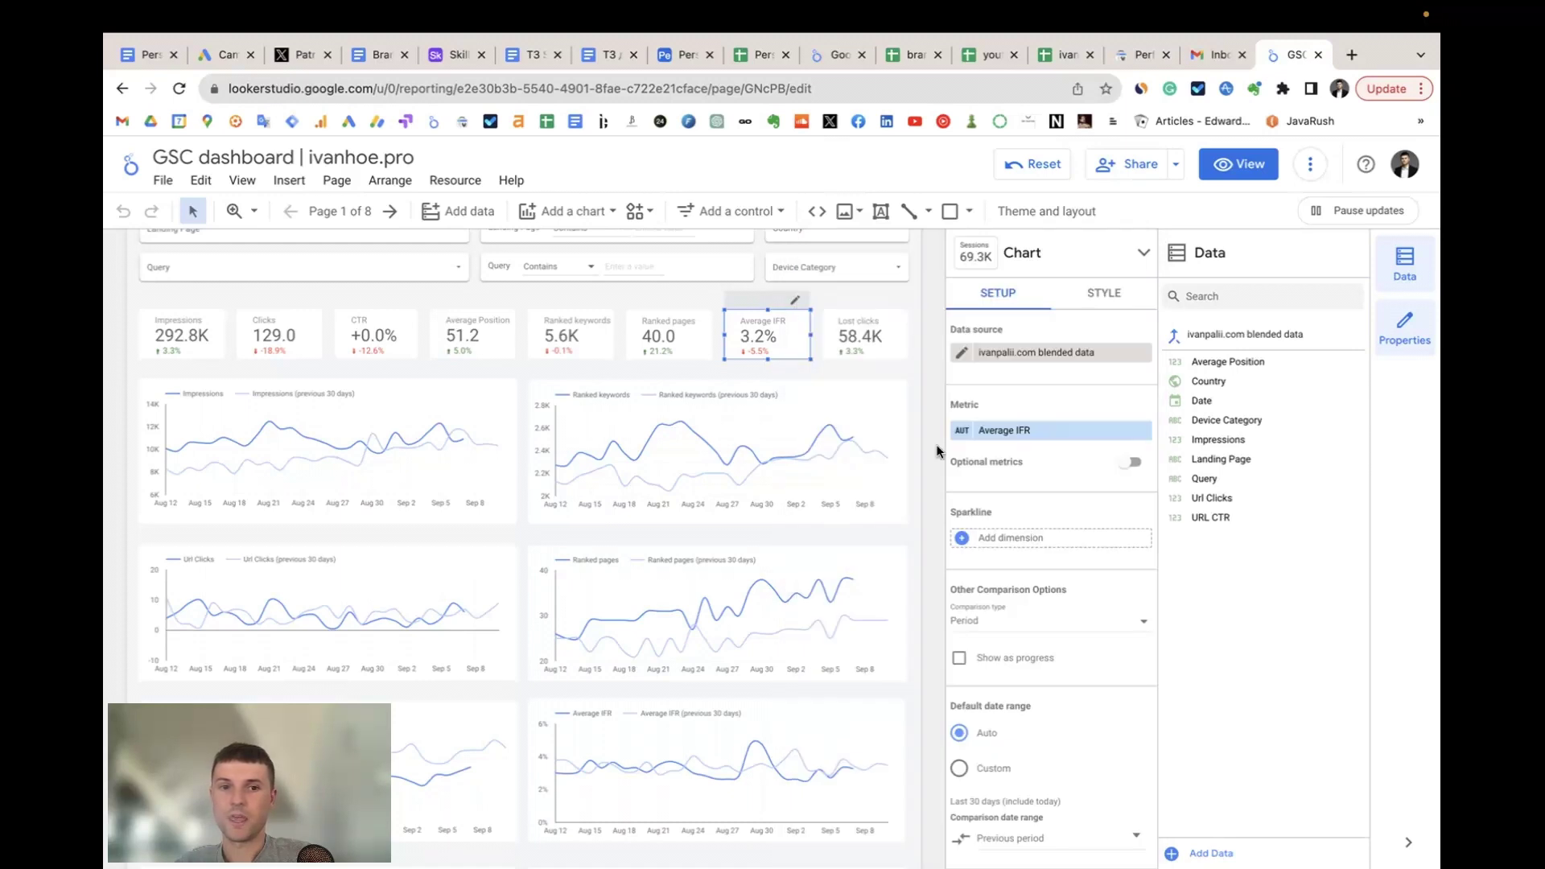
- Inspect the formula behind the Lost clicks scorecard's metric and close it unchanged
left_click(843, 334)
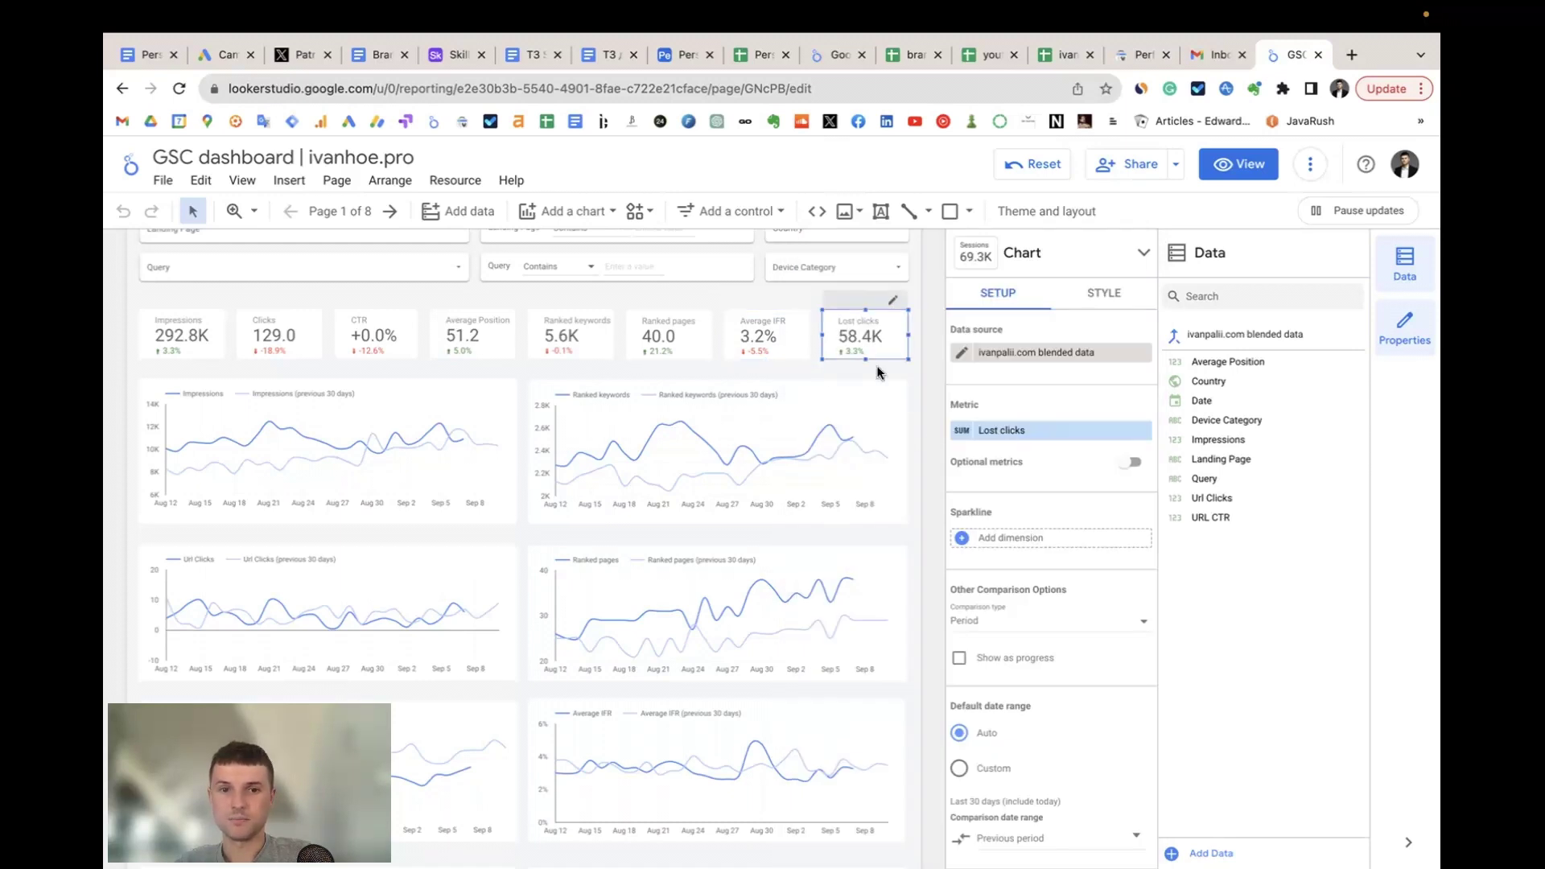
left_click(962, 435)
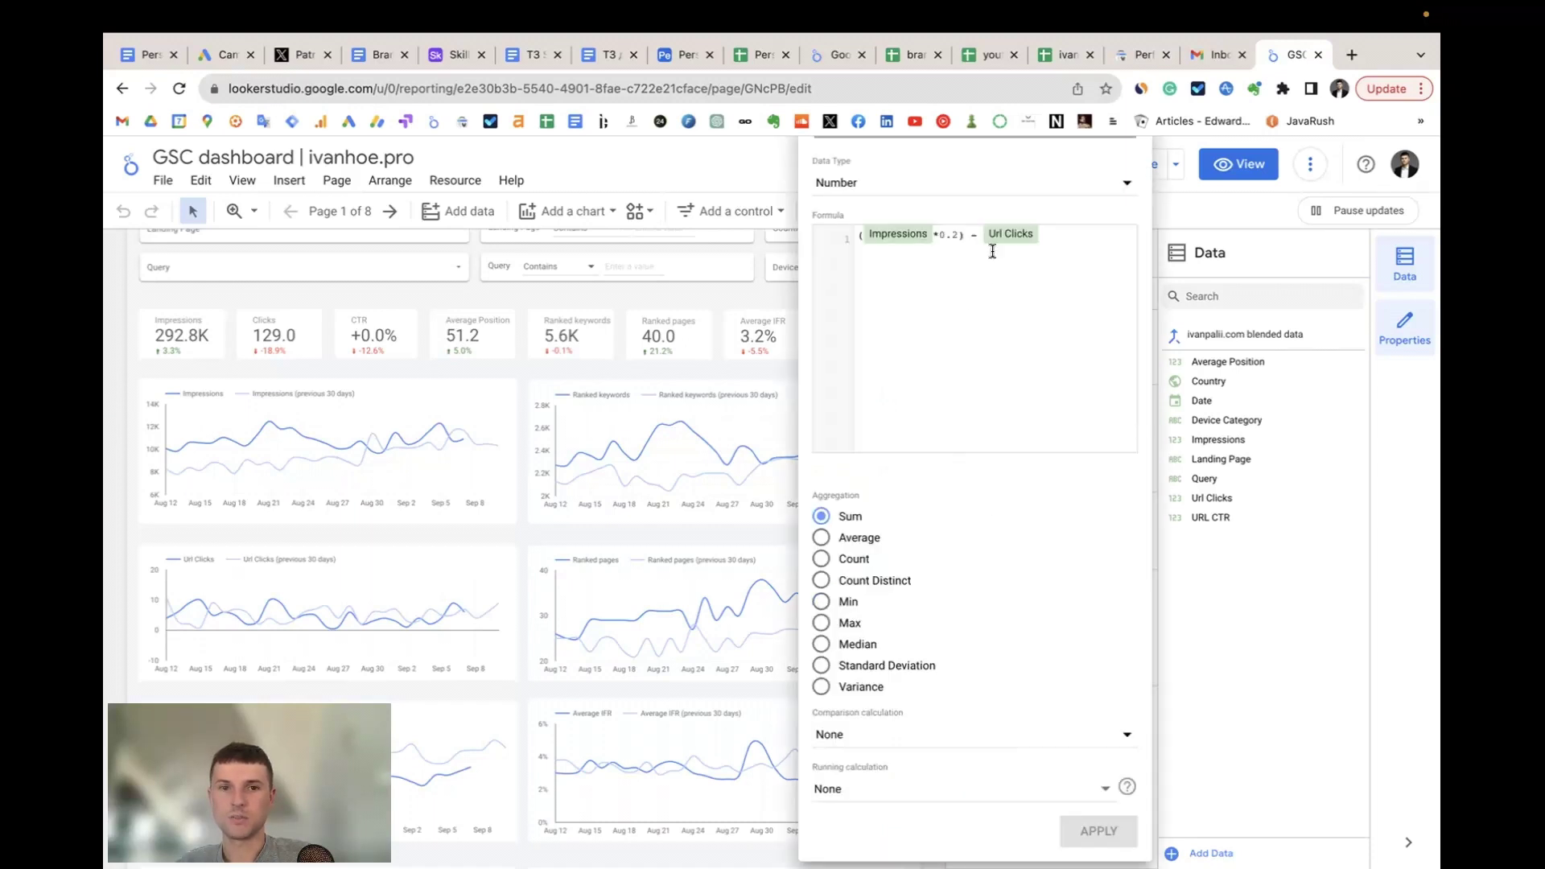
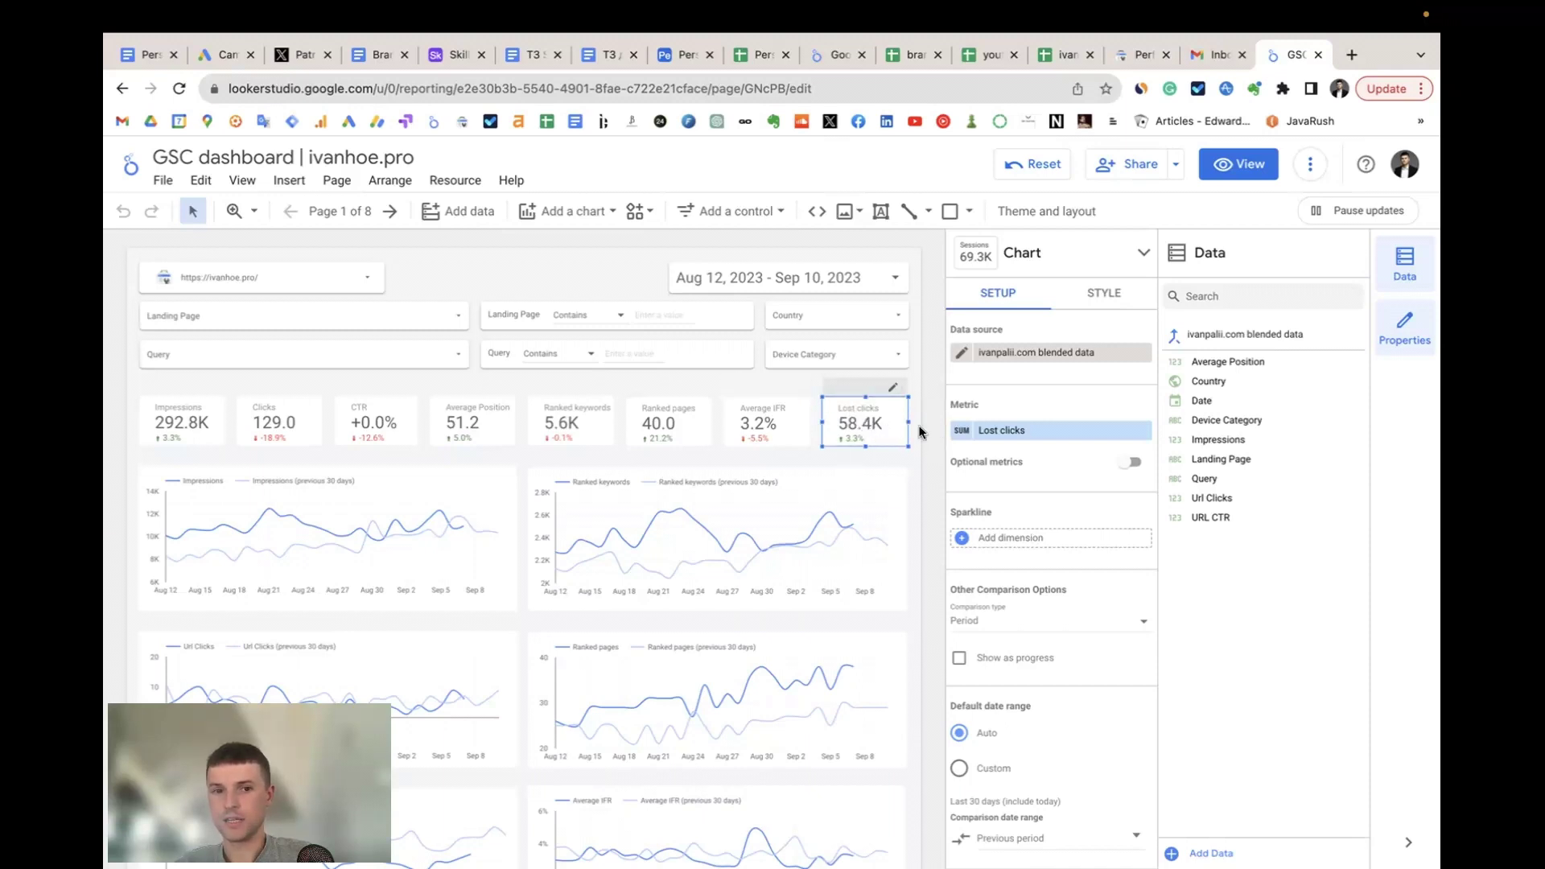
- Return the report to view mode and examine the page and query tables down to the Landing Page table with Lost clicks
scroll(926, 418, "down", 15)
key("ctrl+shift+e")
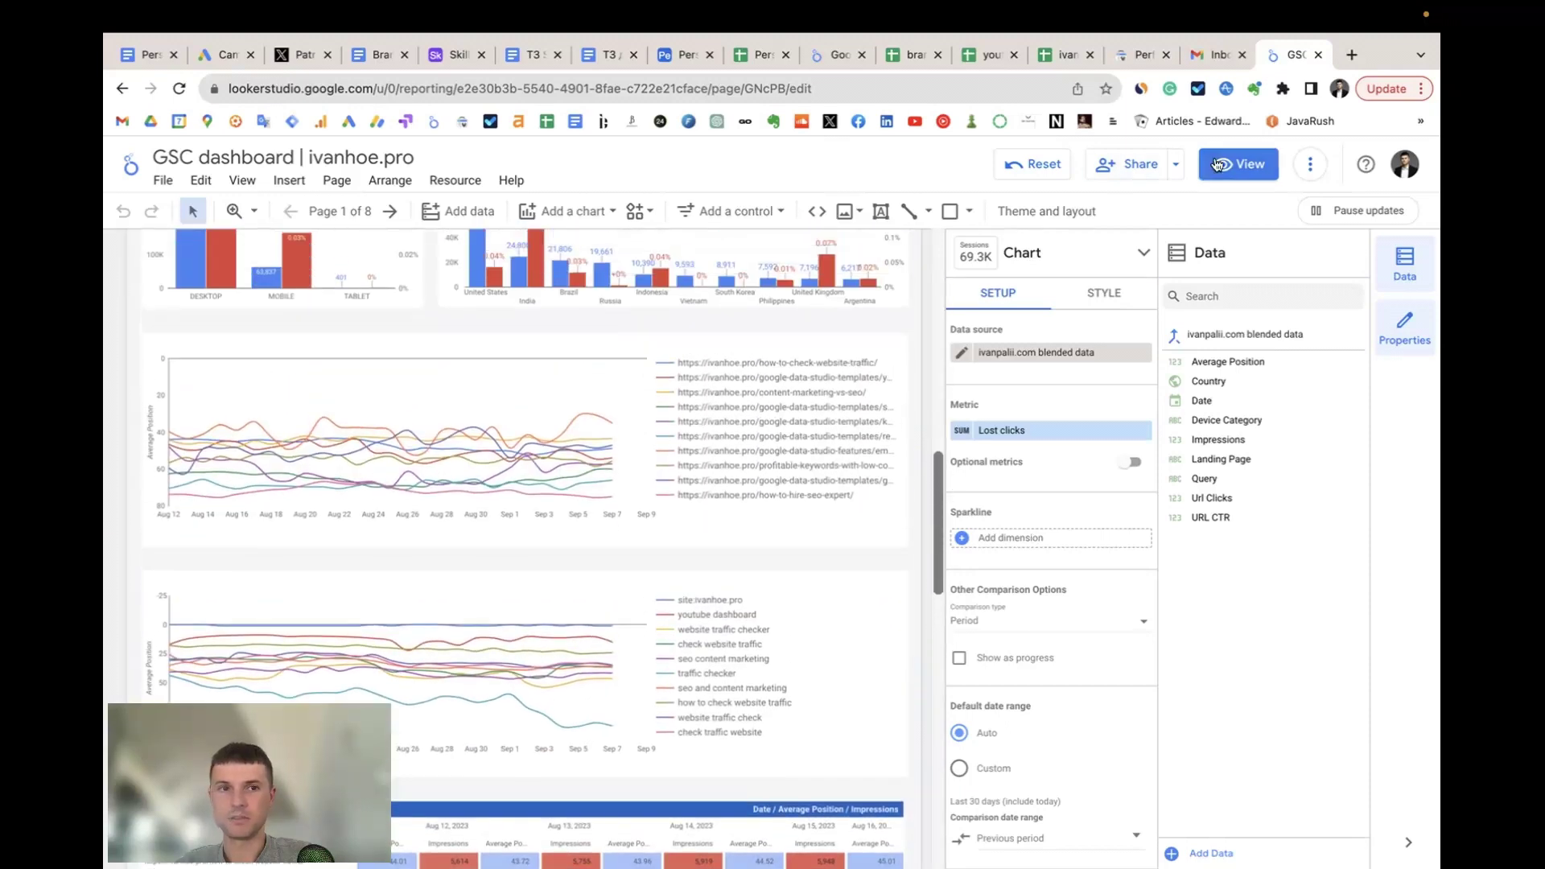
scroll(919, 424, "down", 7)
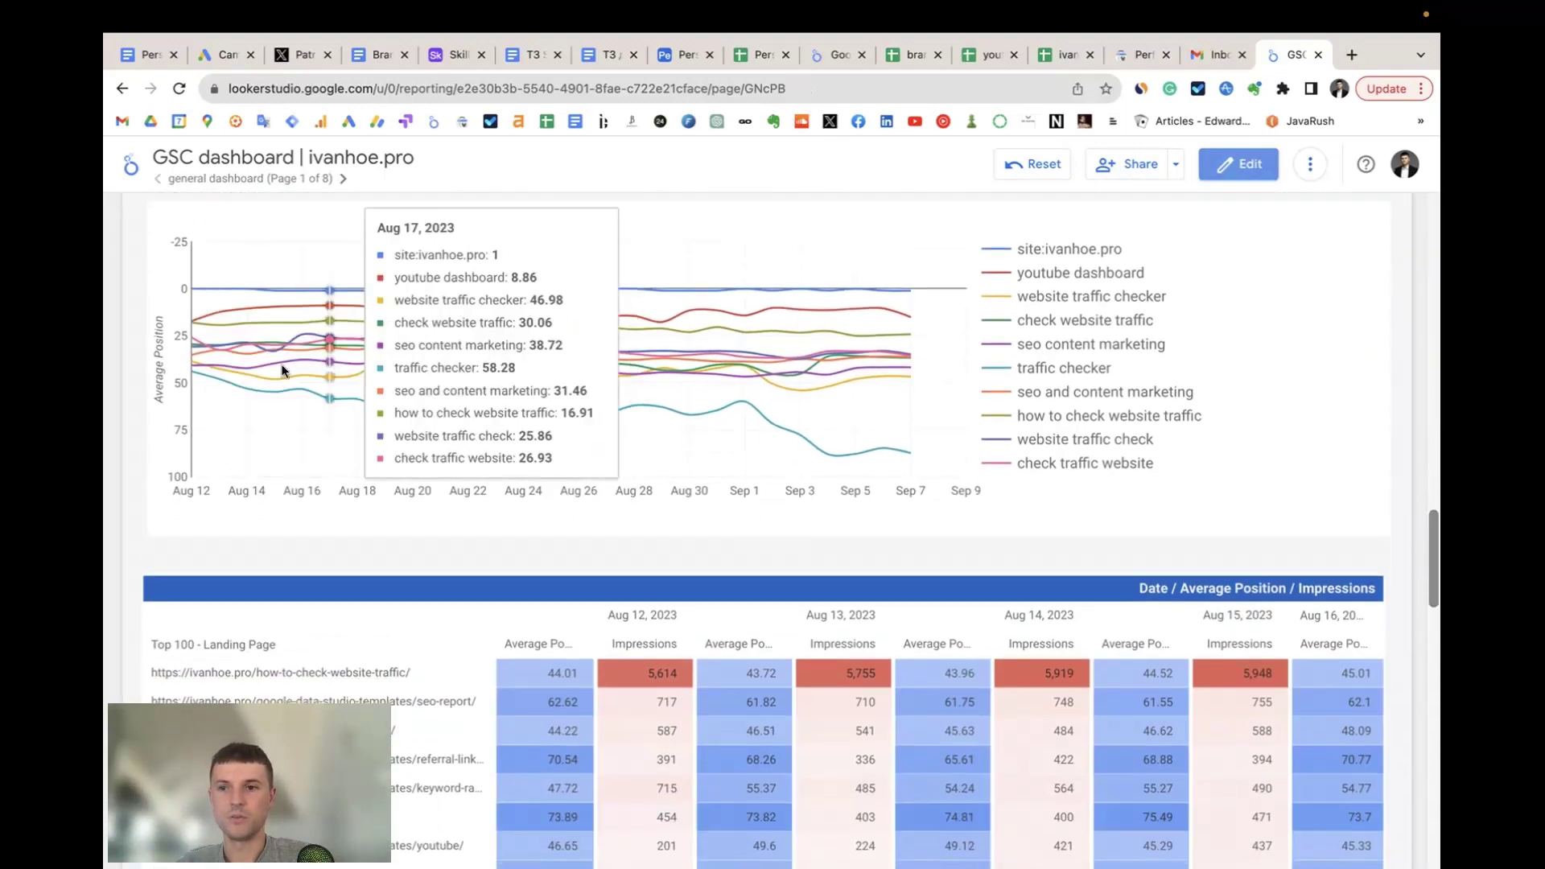
scroll(143, 449, "down", 12)
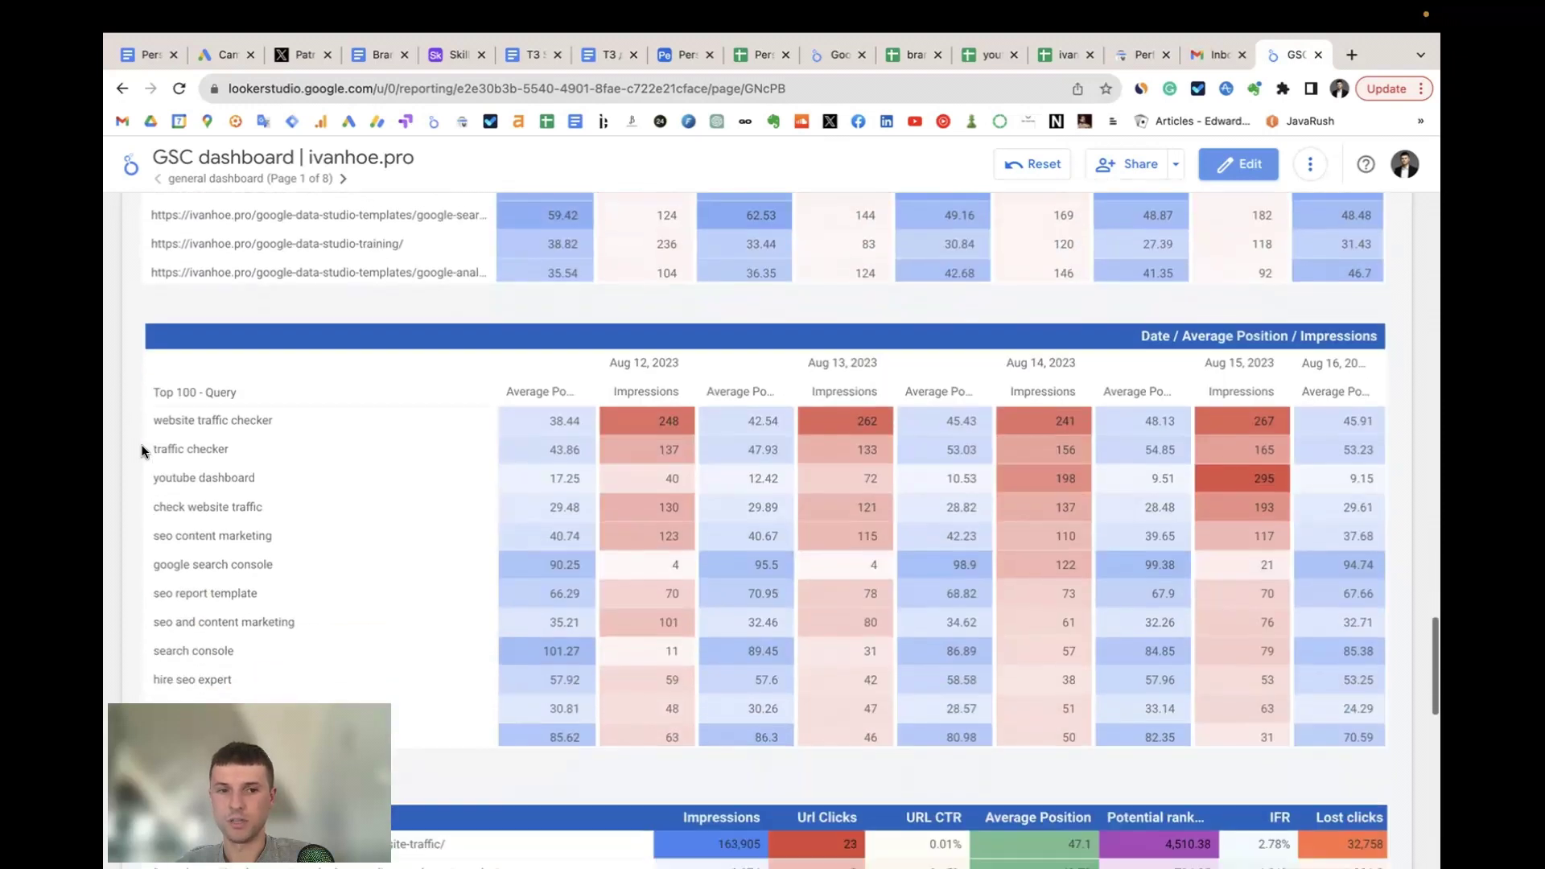
scroll(143, 449, "down", 4)
scroll(145, 448, "up", 2)
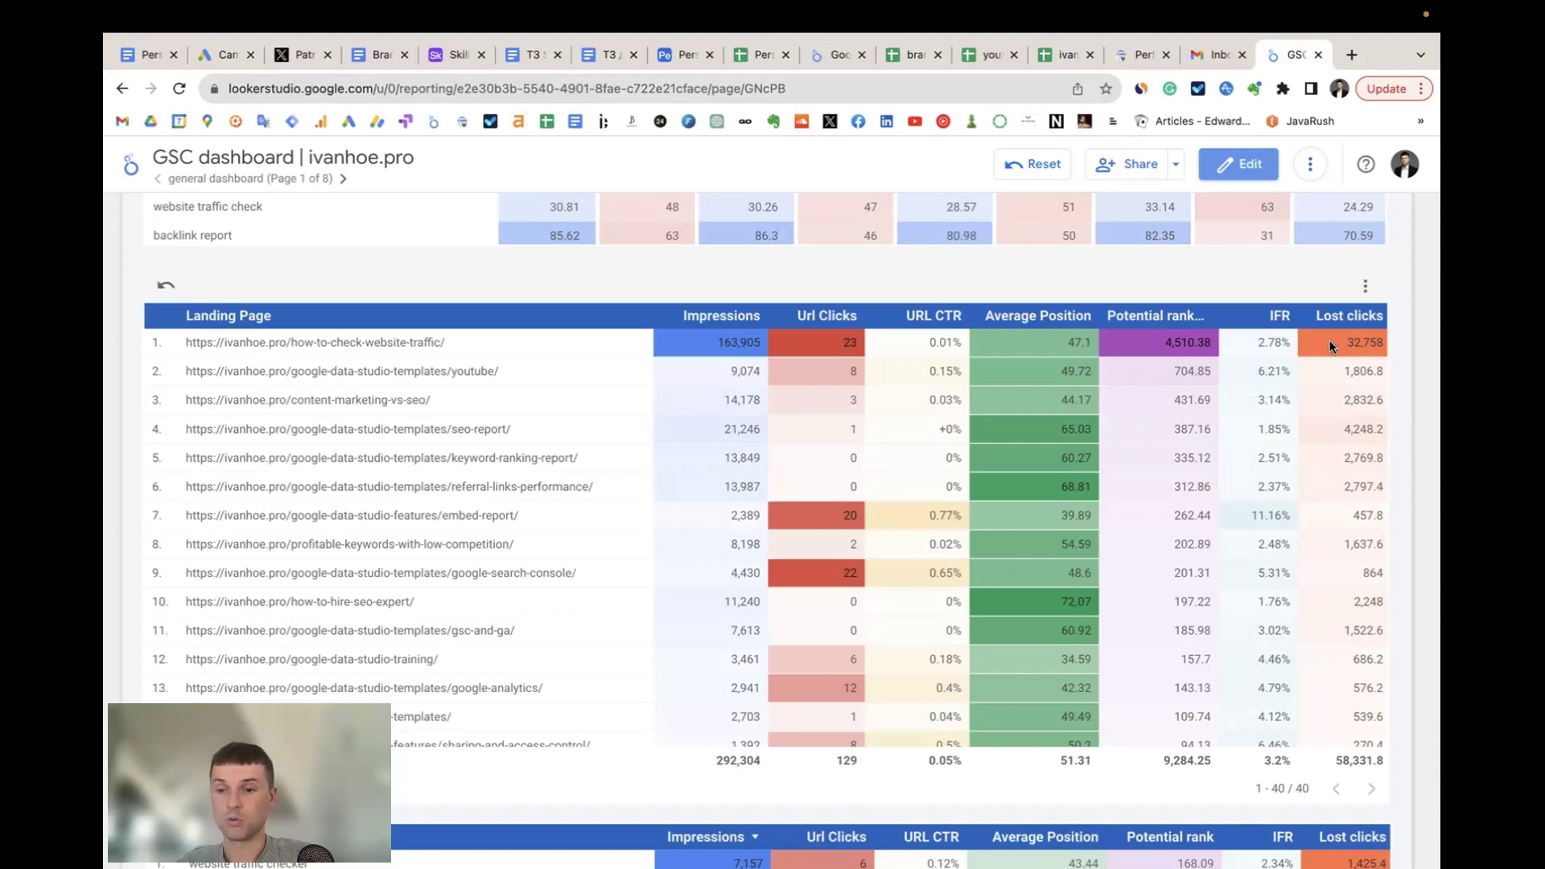
- Put the report into edit mode, inspect the formula of the Landing Page table's Potential rank metric and close it unchanged
left_click(1246, 172)
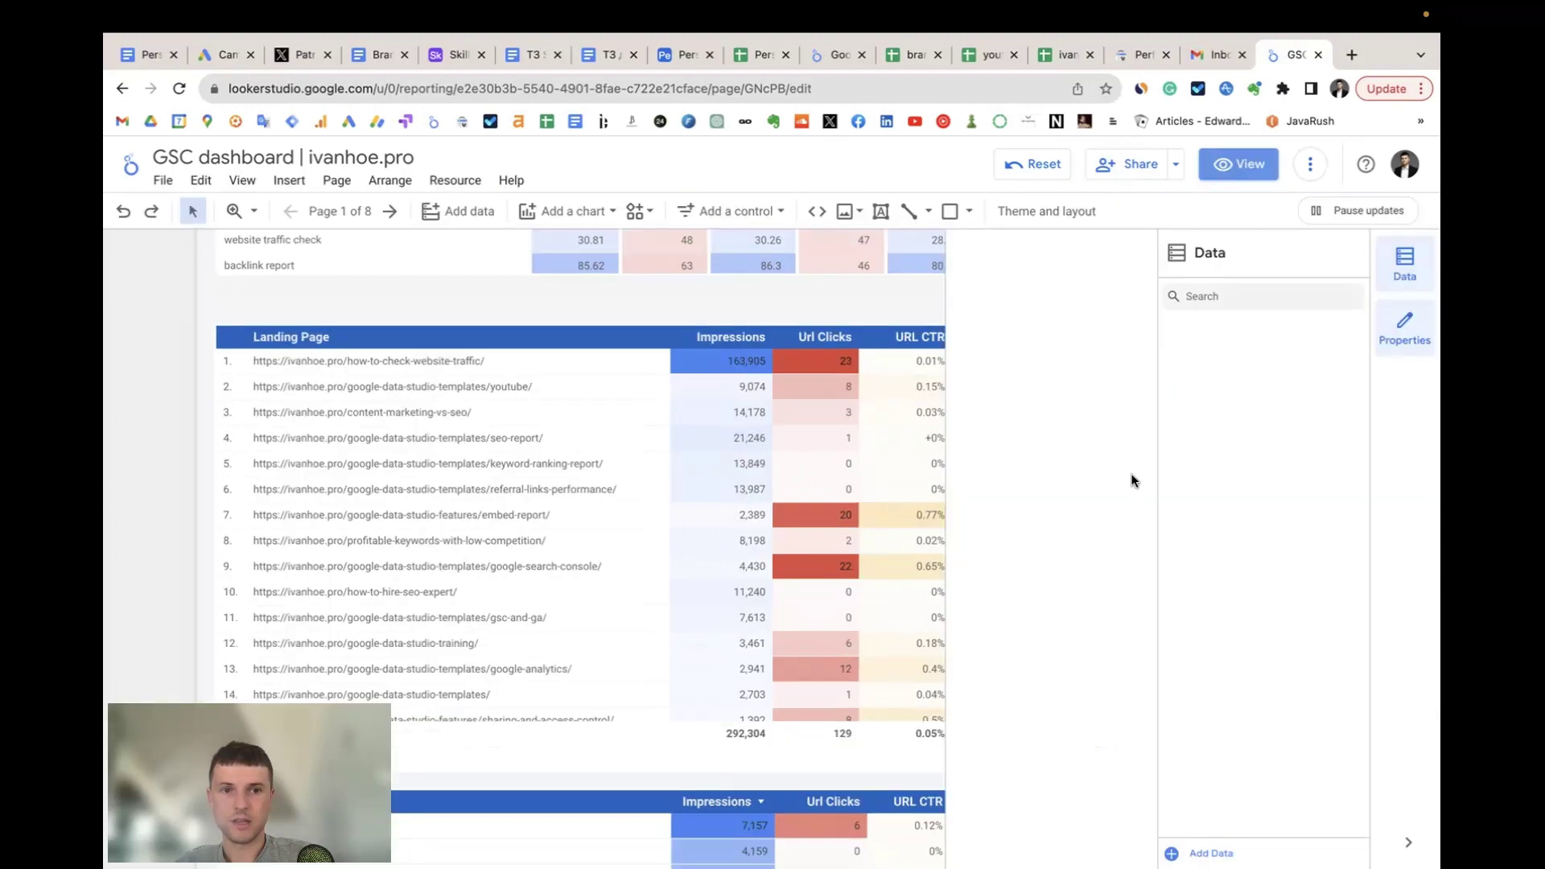
left_click(768, 385)
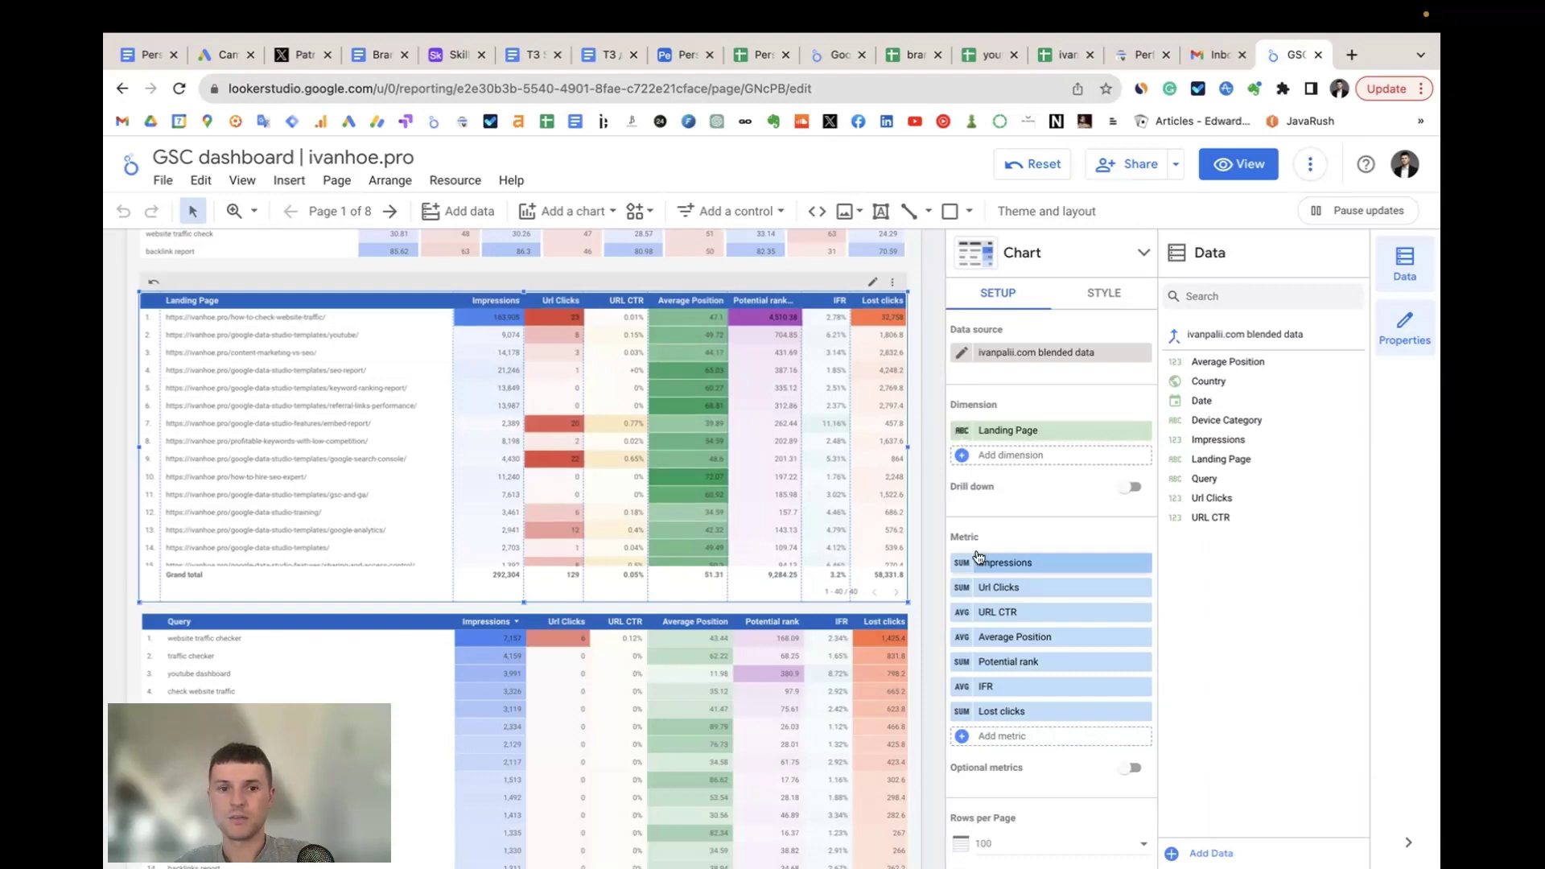
scroll(966, 563, "down", 1)
left_click(964, 575)
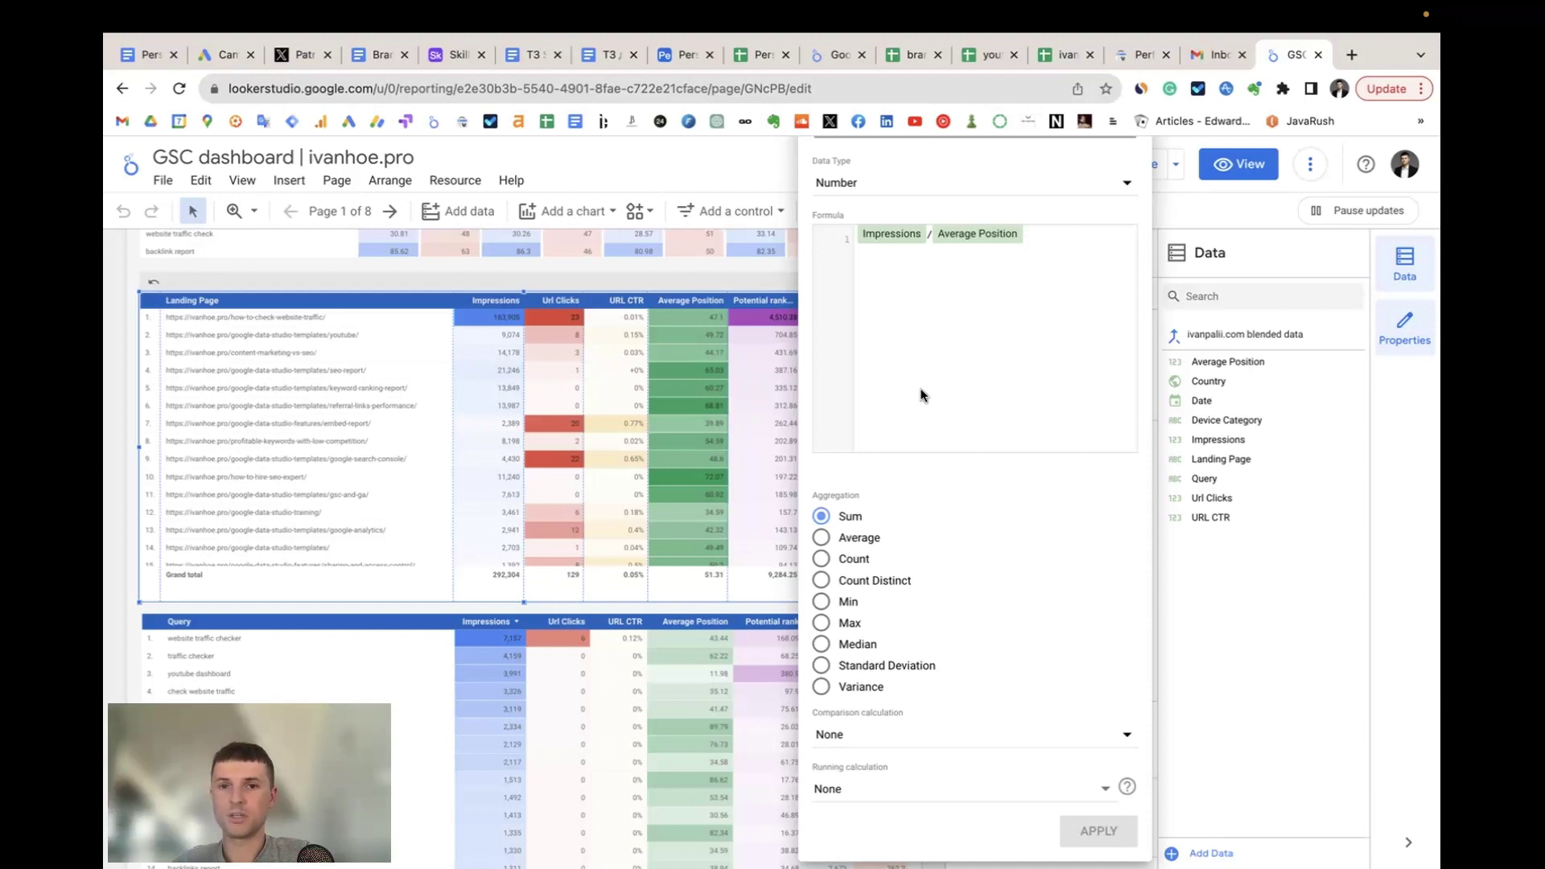
left_click(1197, 630)
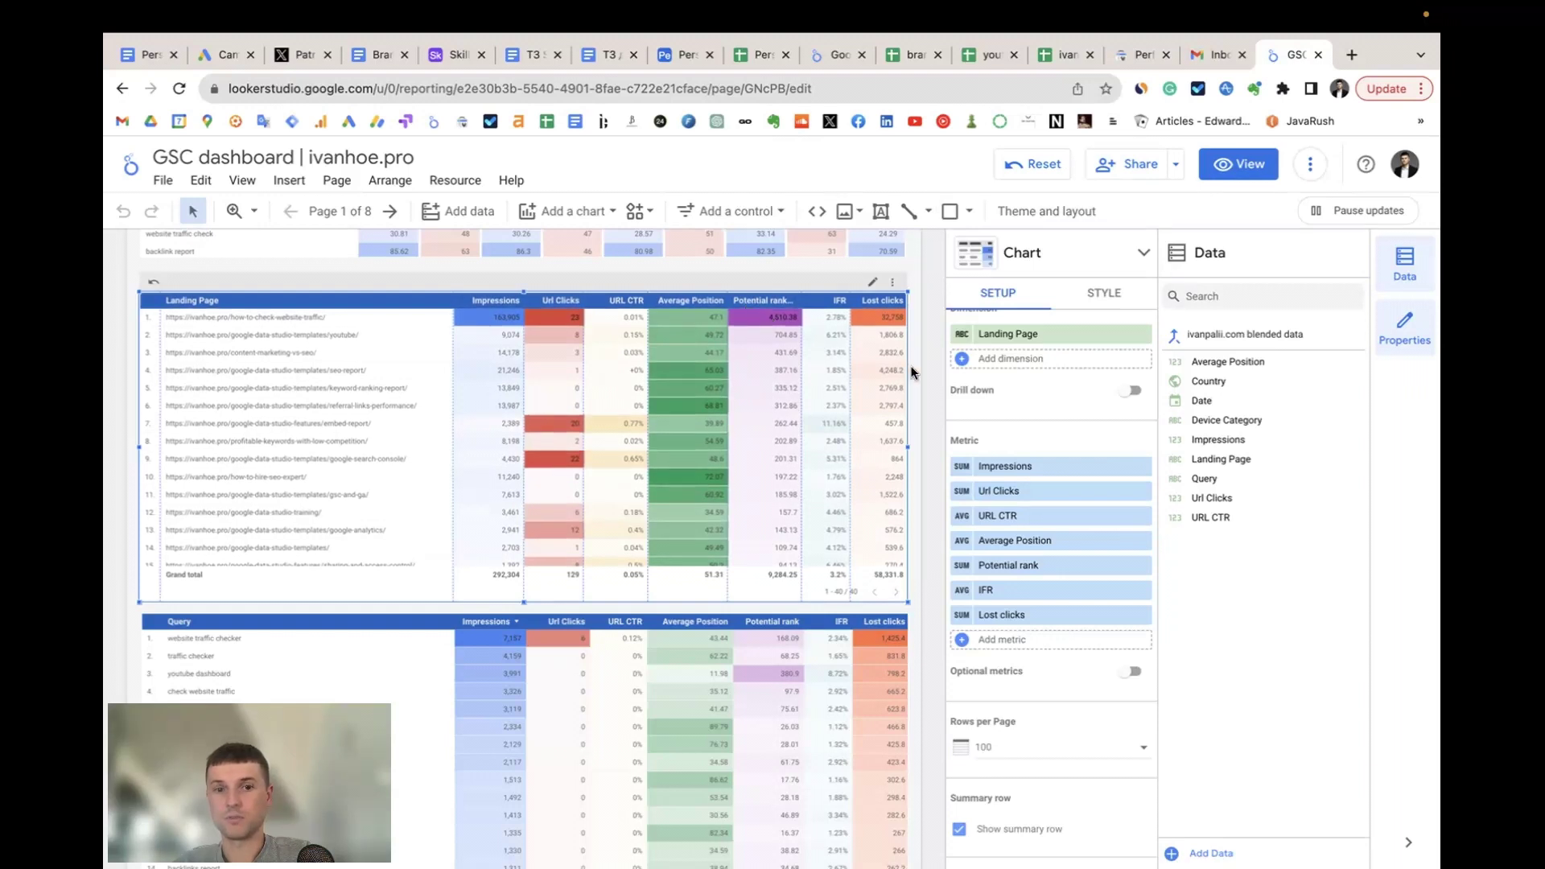
- Switch the report back to view mode and show the list of its pages
scroll(931, 436, "down", 2)
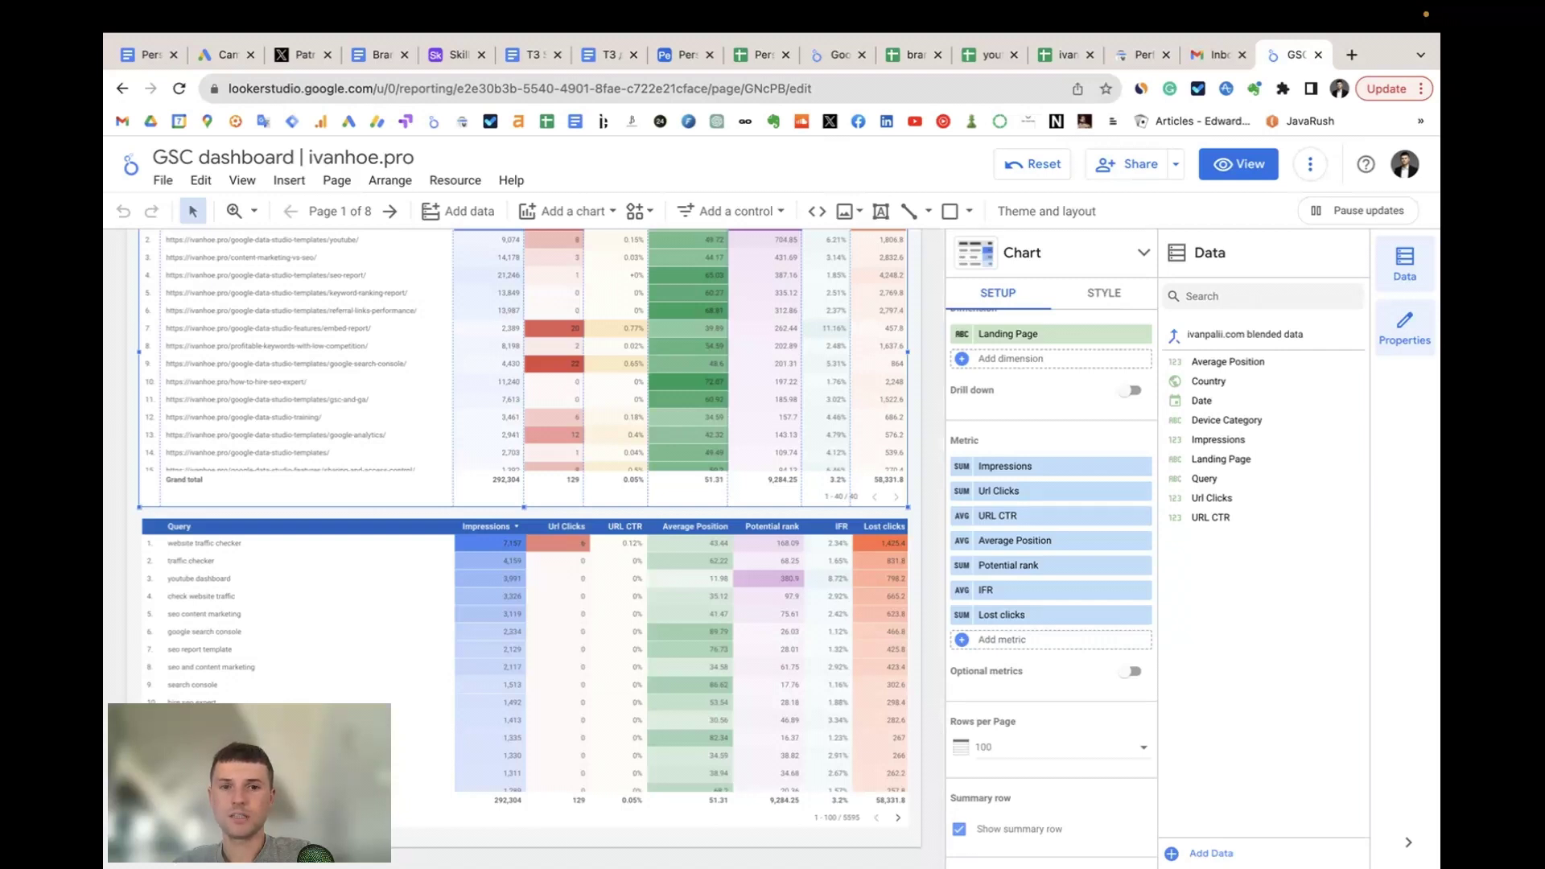
left_click(1236, 164)
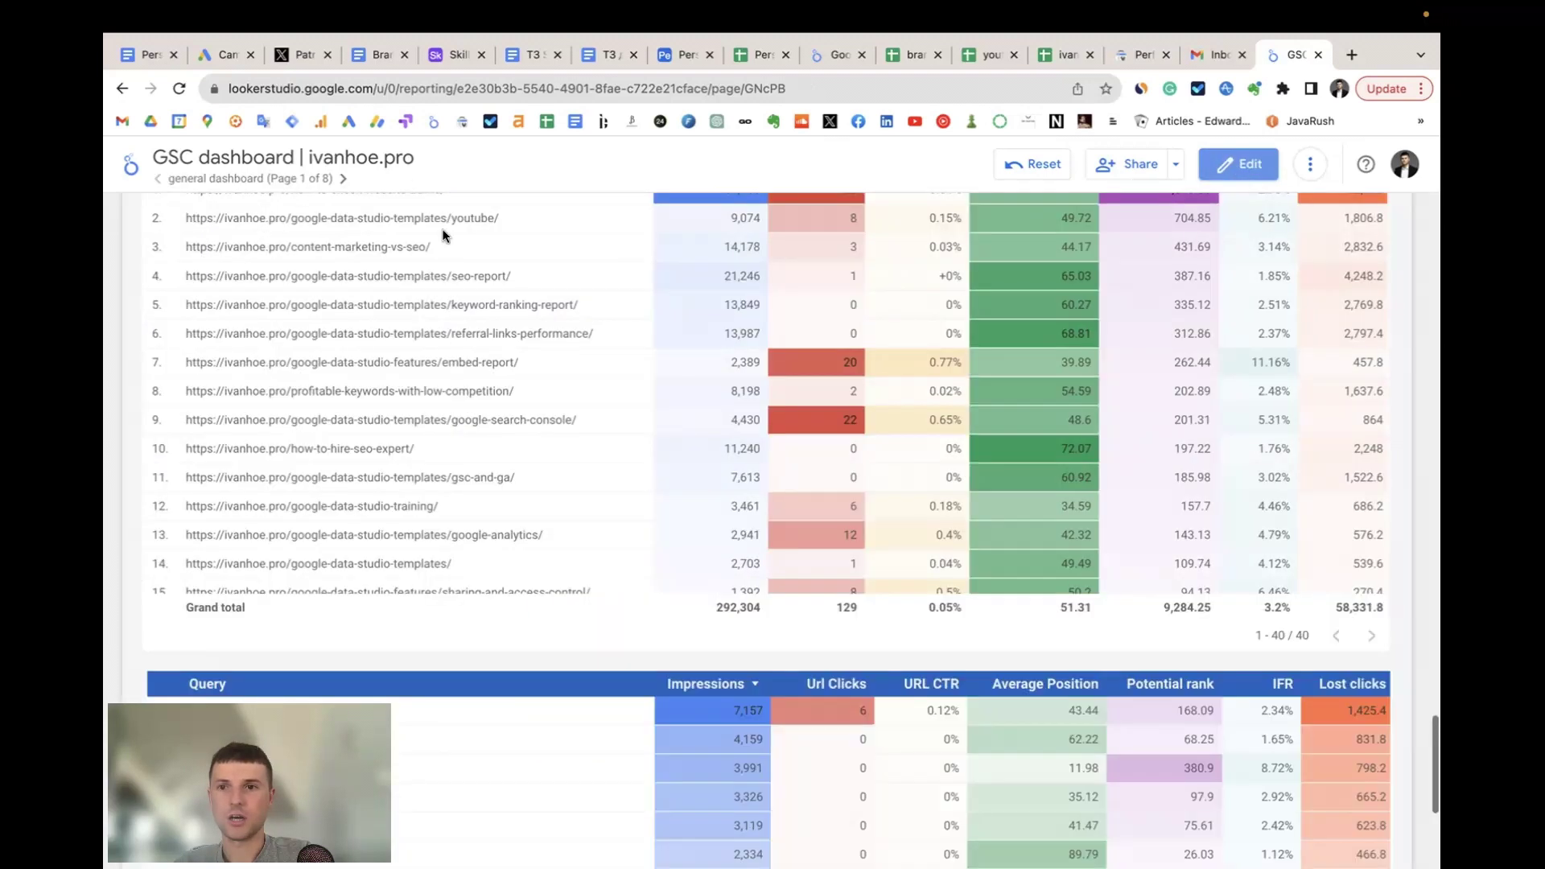
left_click(263, 180)
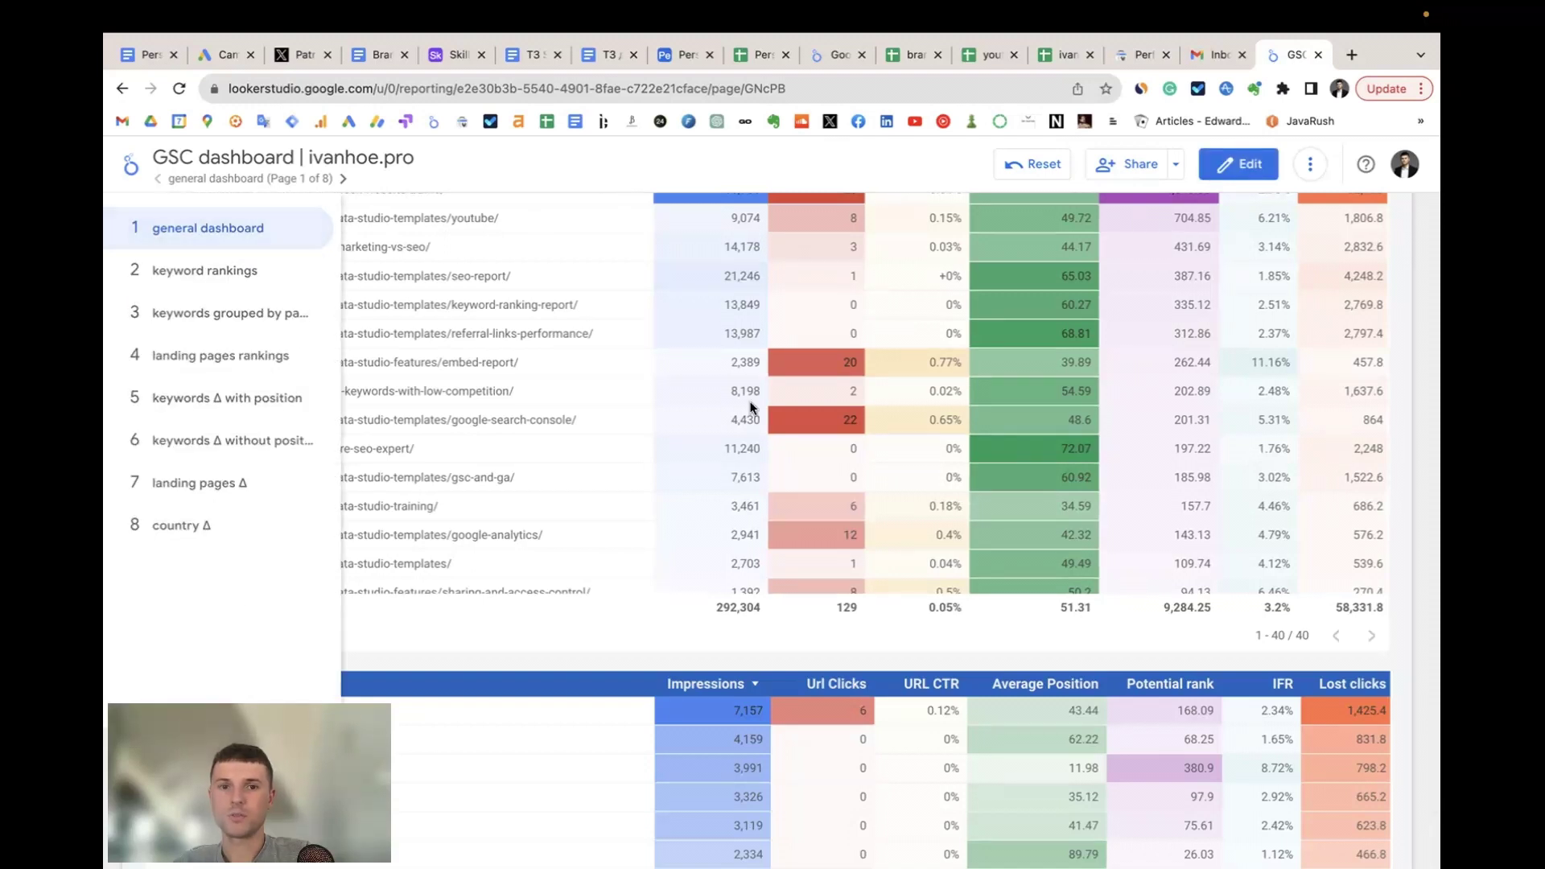
- Review the general dashboard's filters, scorecards and trend charts comparing the current period with the previous 30 days
scroll(1408, 490, "up", 15)
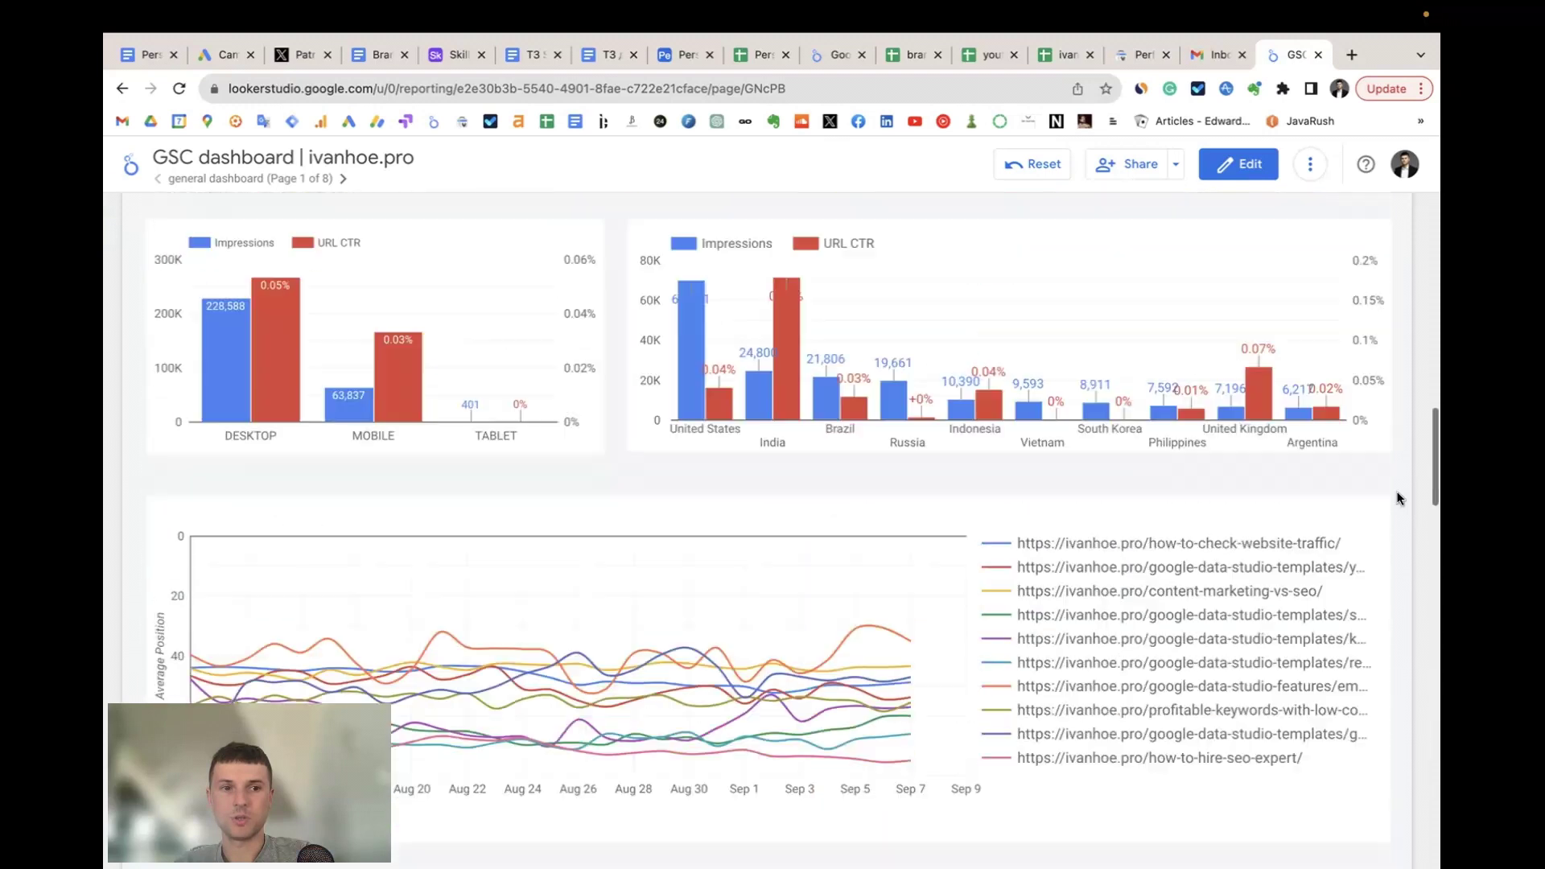
scroll(1398, 495, "down", 10)
scroll(1398, 495, "up", 10)
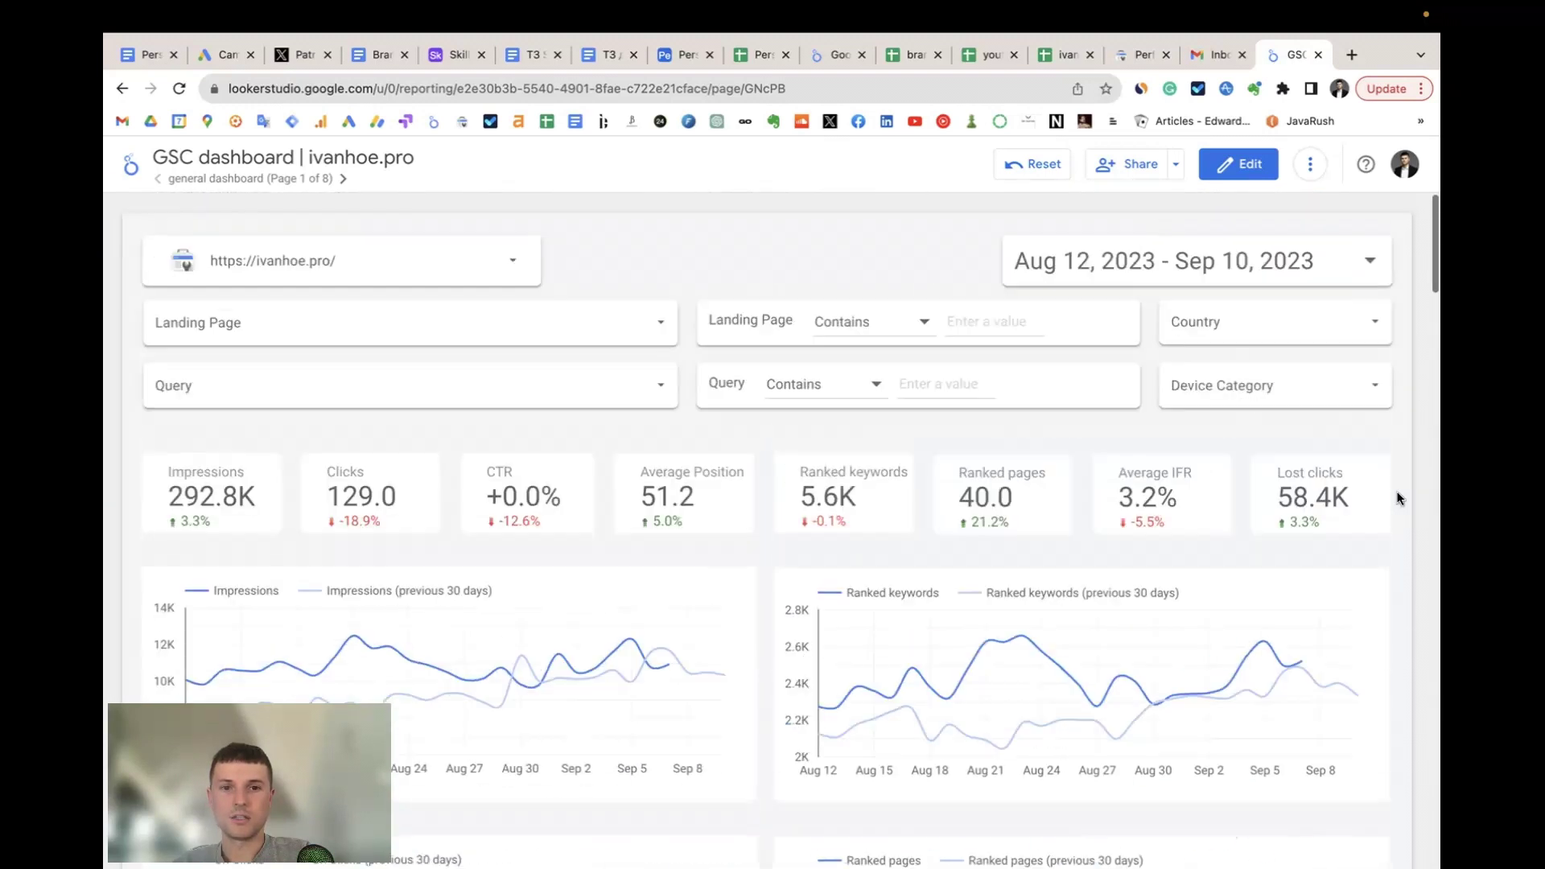
scroll(1398, 495, "down", 3)
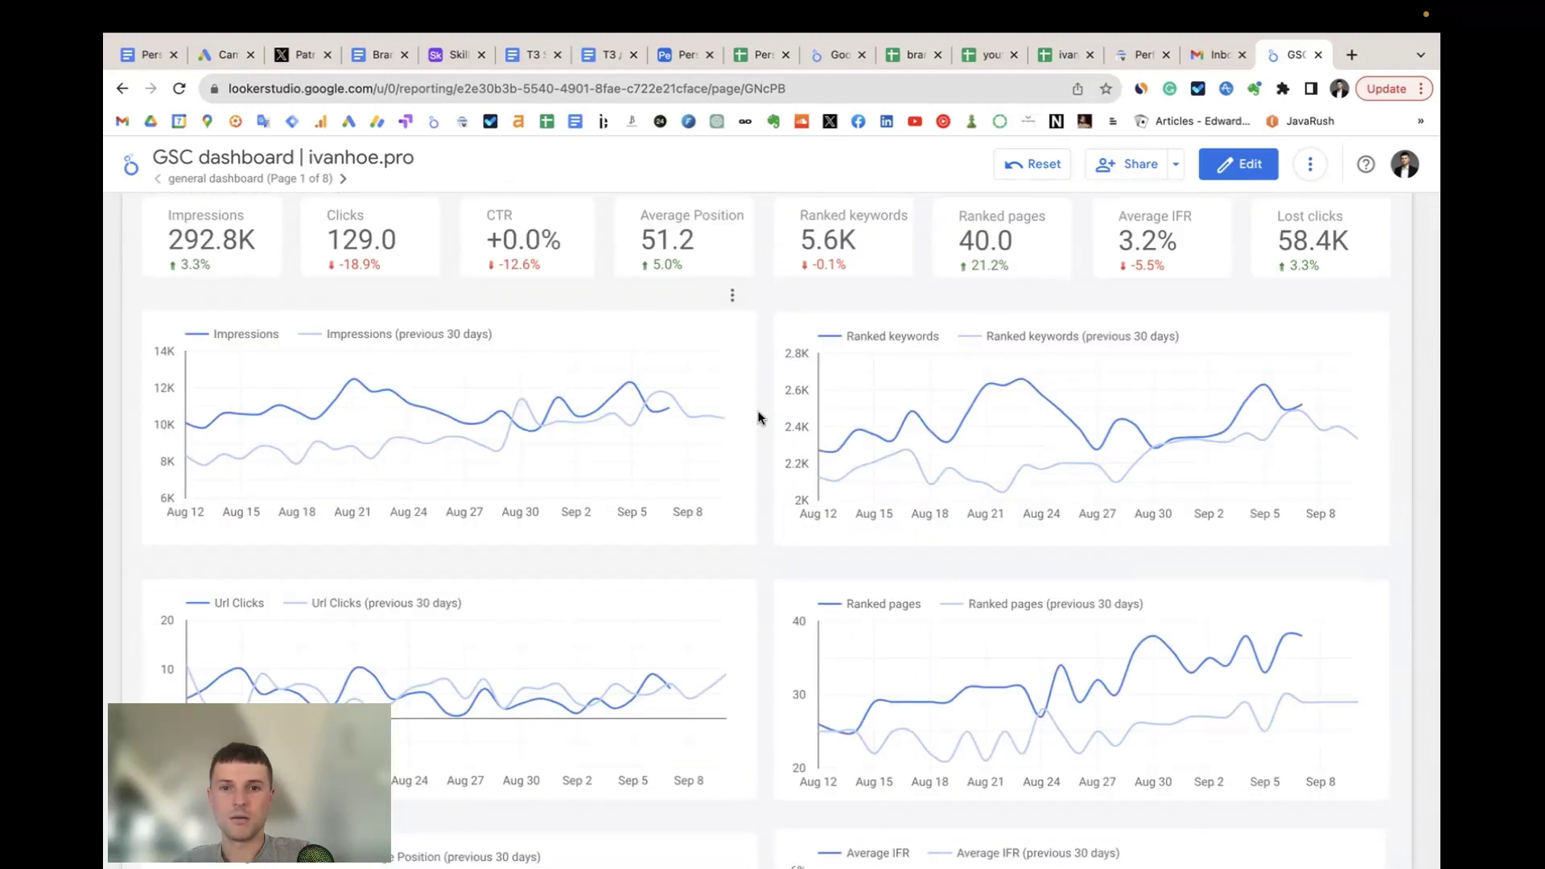
scroll(759, 418, "down", 3)
scroll(760, 418, "up", 4)
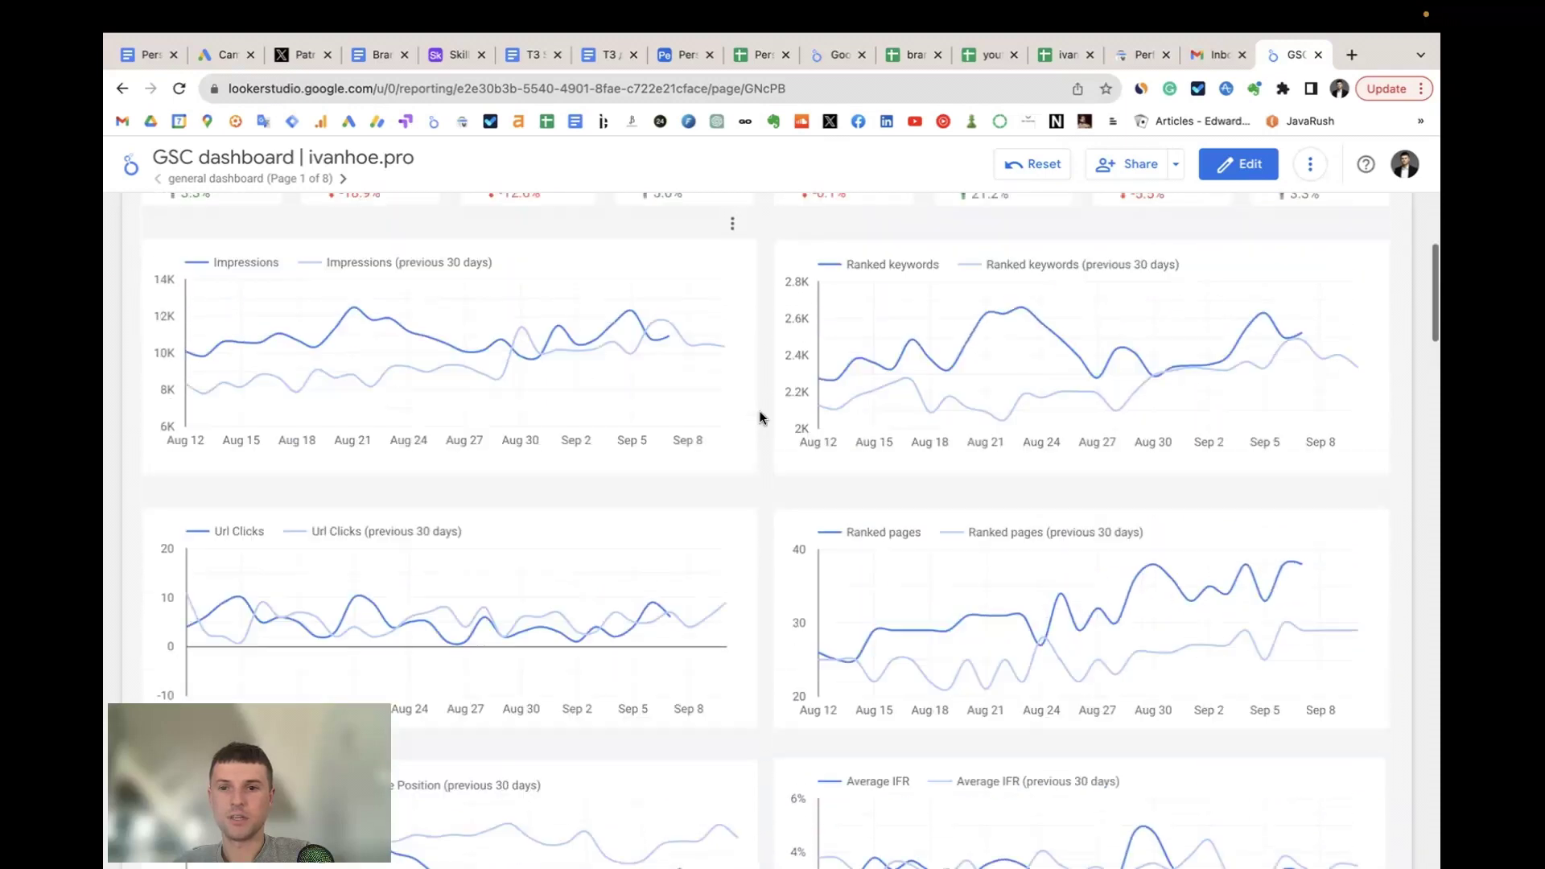
scroll(760, 417, "down", 3)
scroll(759, 418, "down", 2)
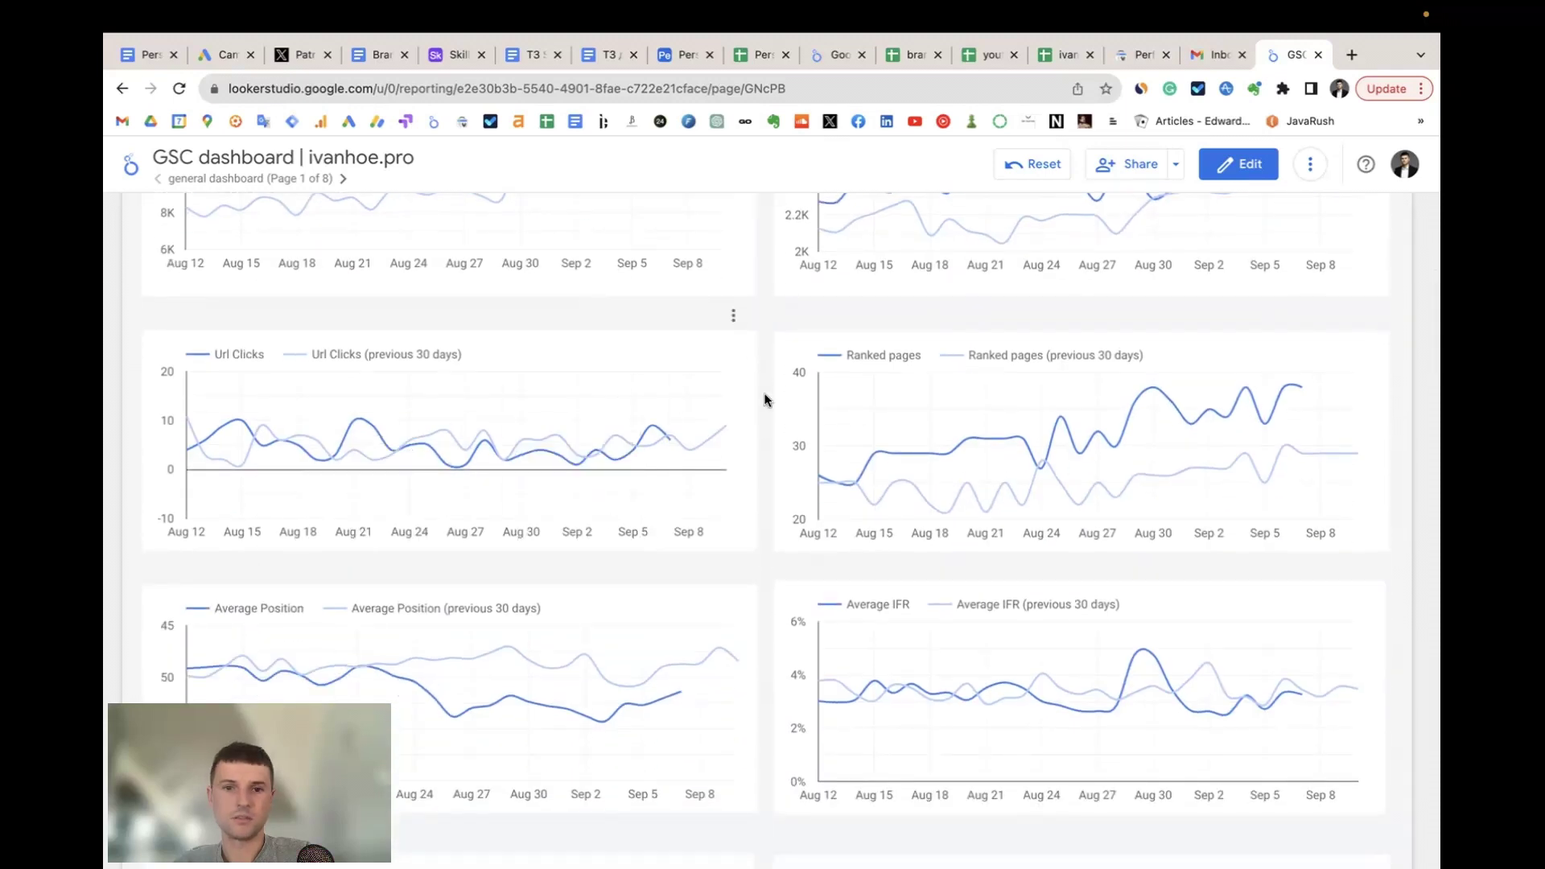
scroll(765, 398, "down", 8)
scroll(763, 424, "up", 5)
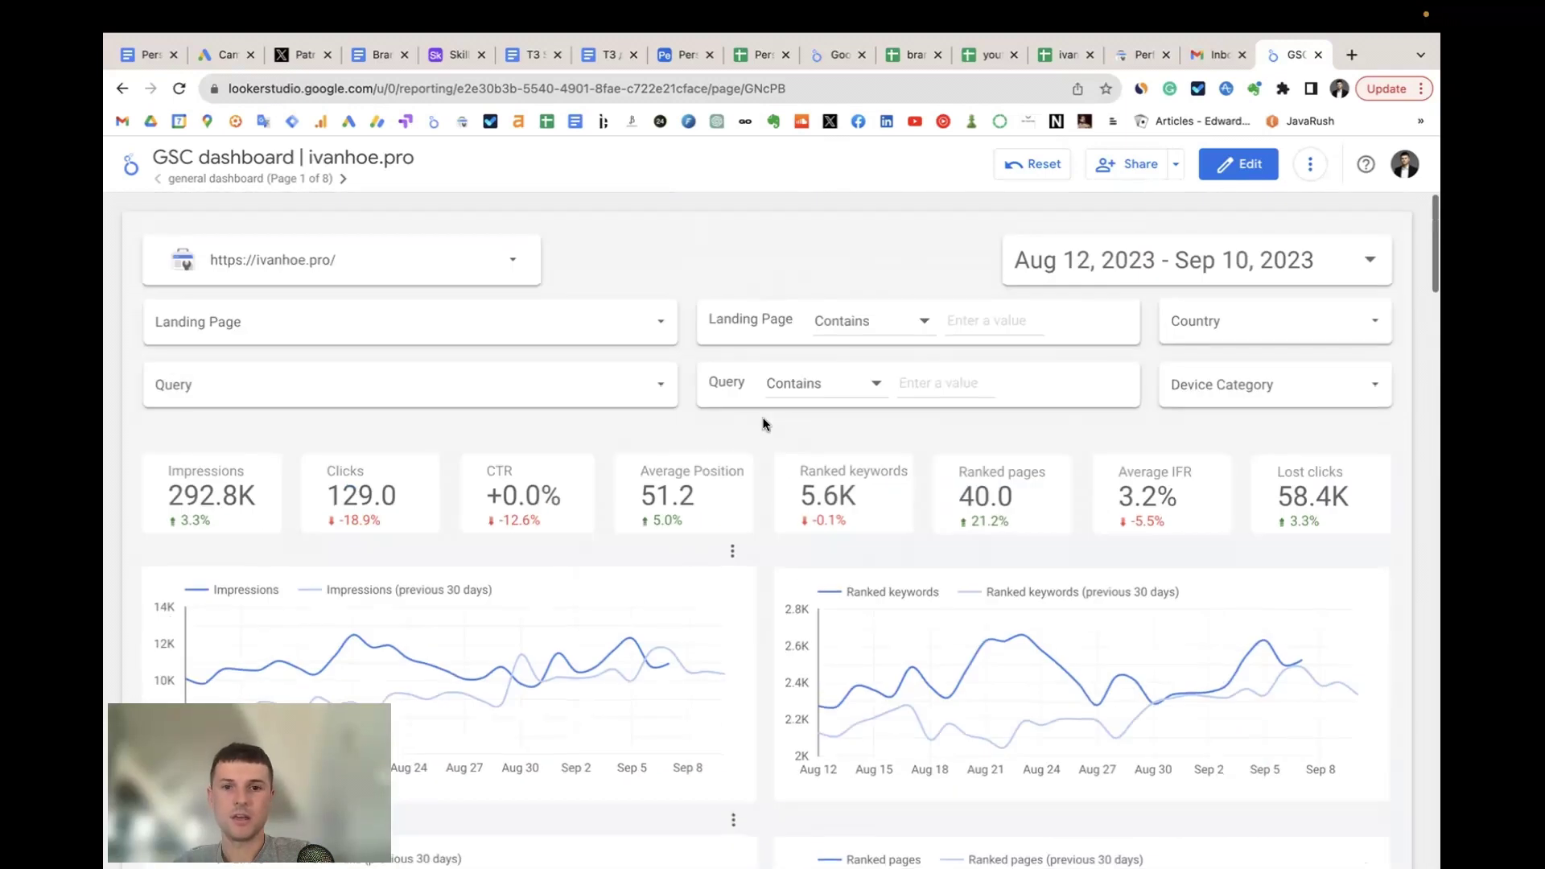
- Review the general dashboard's average position charts, daily heatmap tables, and Landing Page and Query tables
scroll(763, 424, "down", 12)
scroll(763, 424, "up", 5)
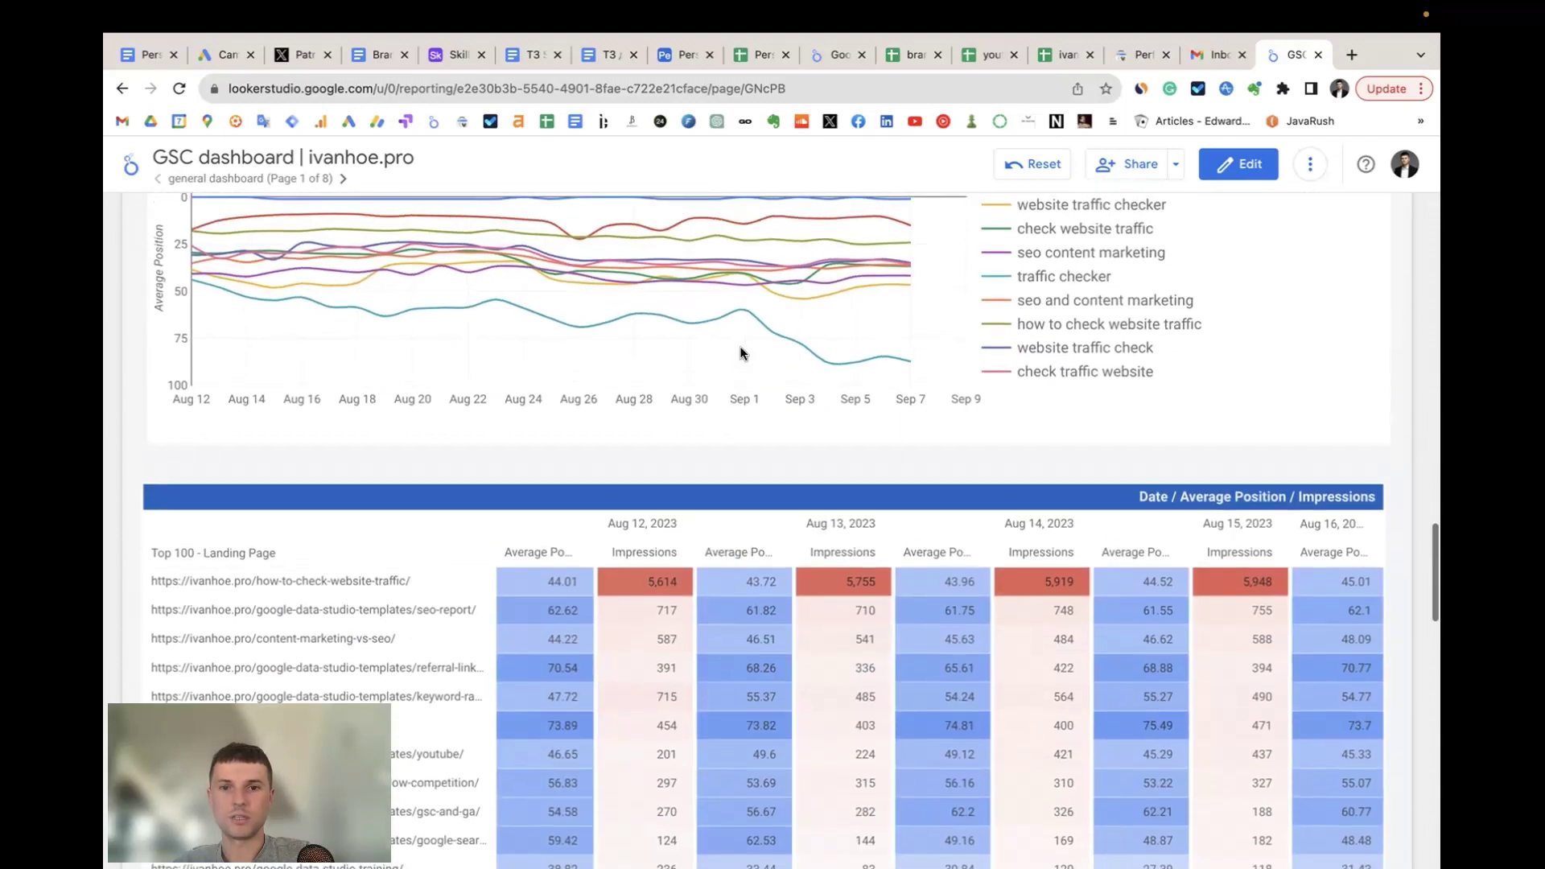
scroll(852, 387, "up", 4)
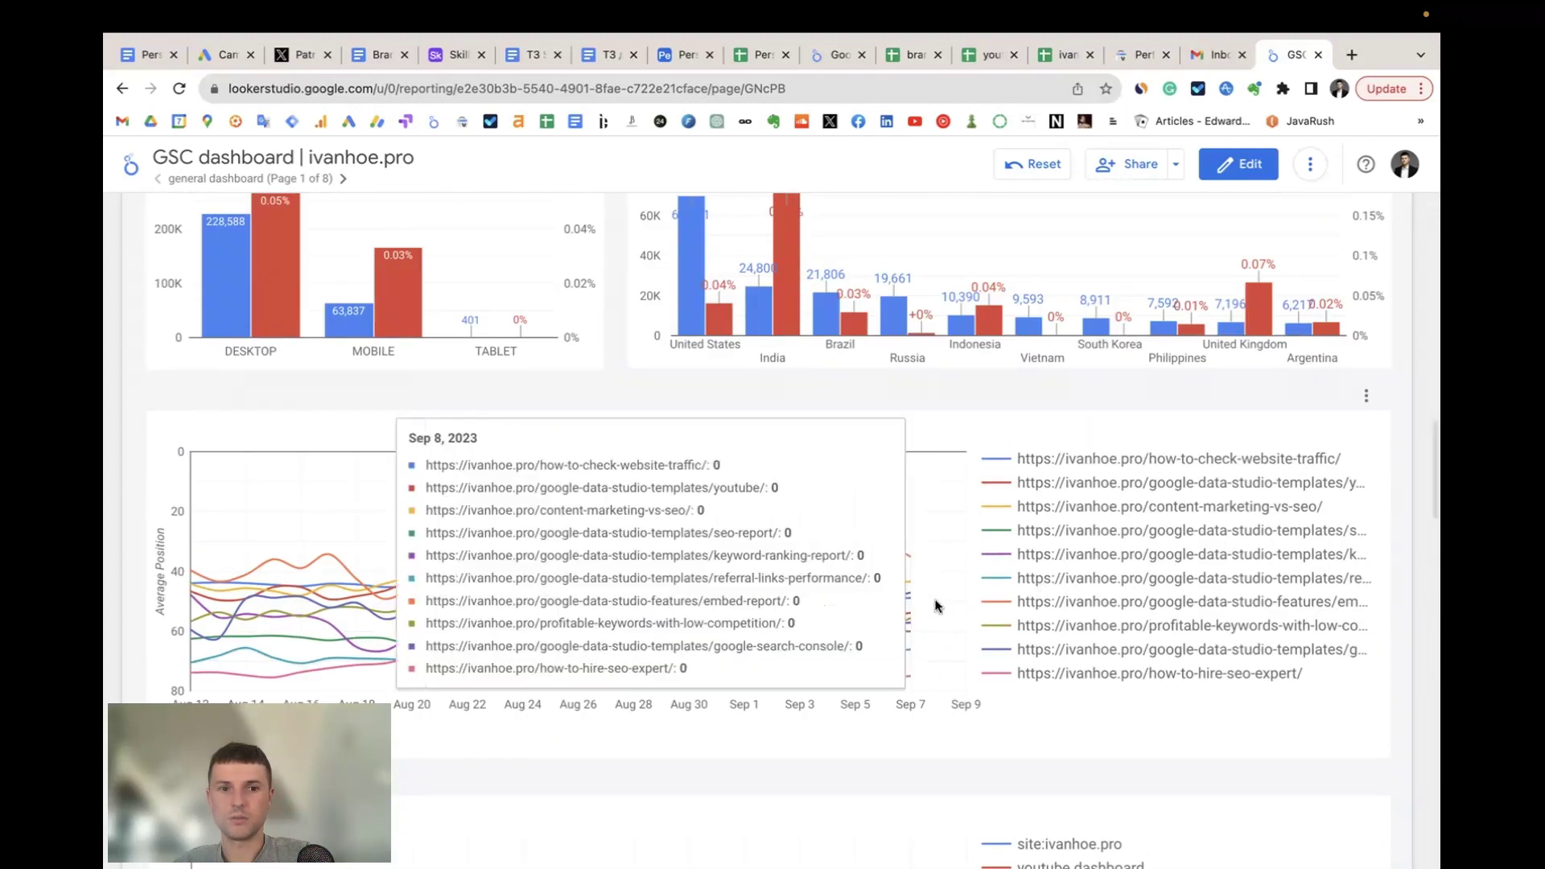
scroll(986, 403, "down", 10)
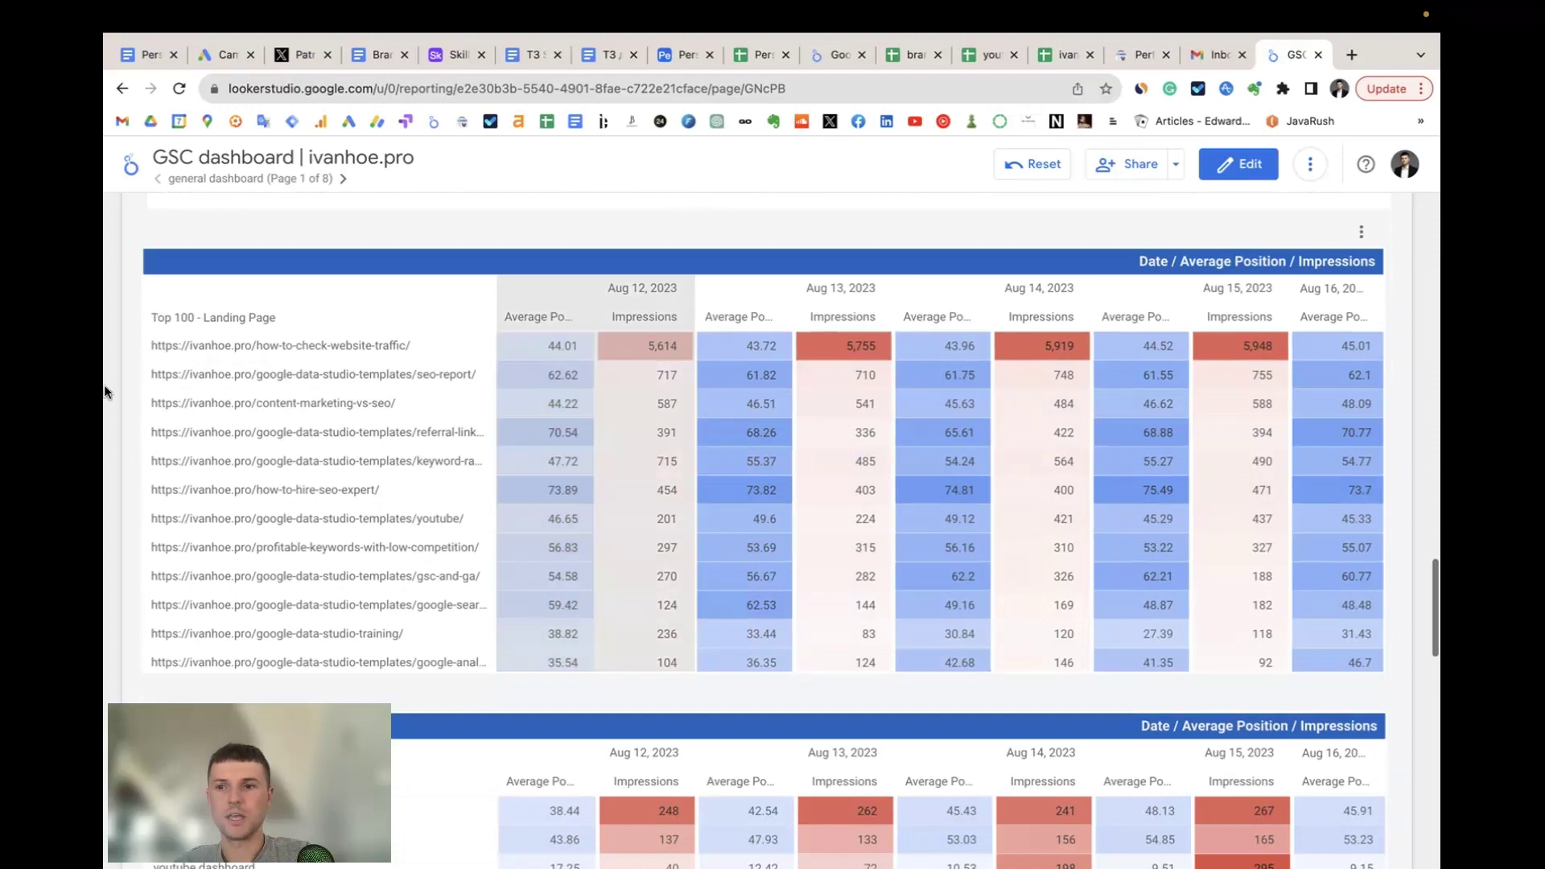
scroll(124, 442, "down", 5)
scroll(124, 443, "down", 5)
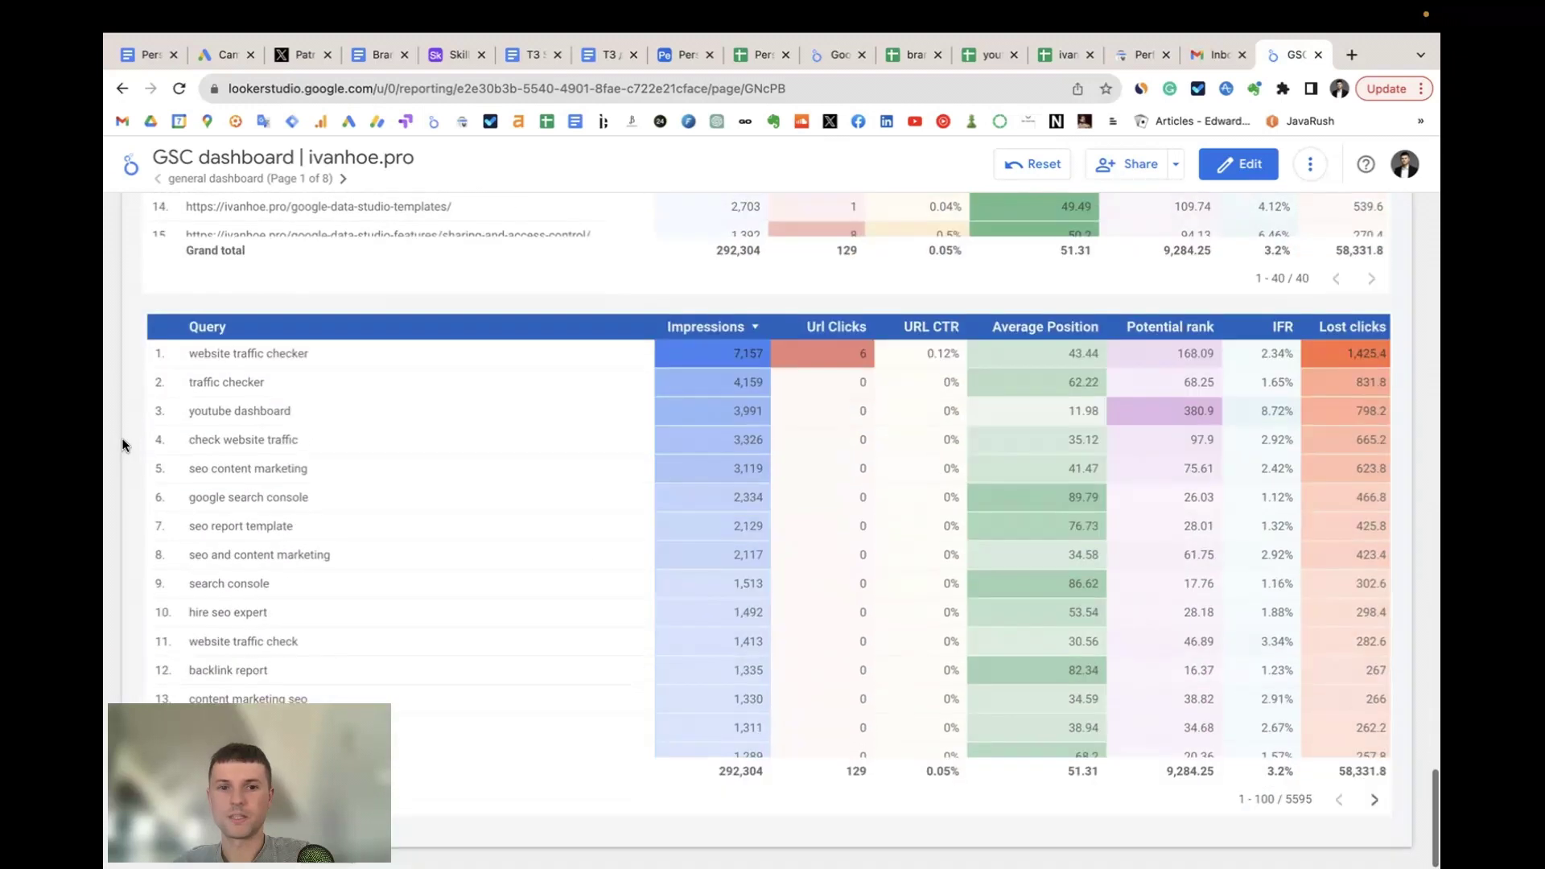
scroll(123, 443, "up", 5)
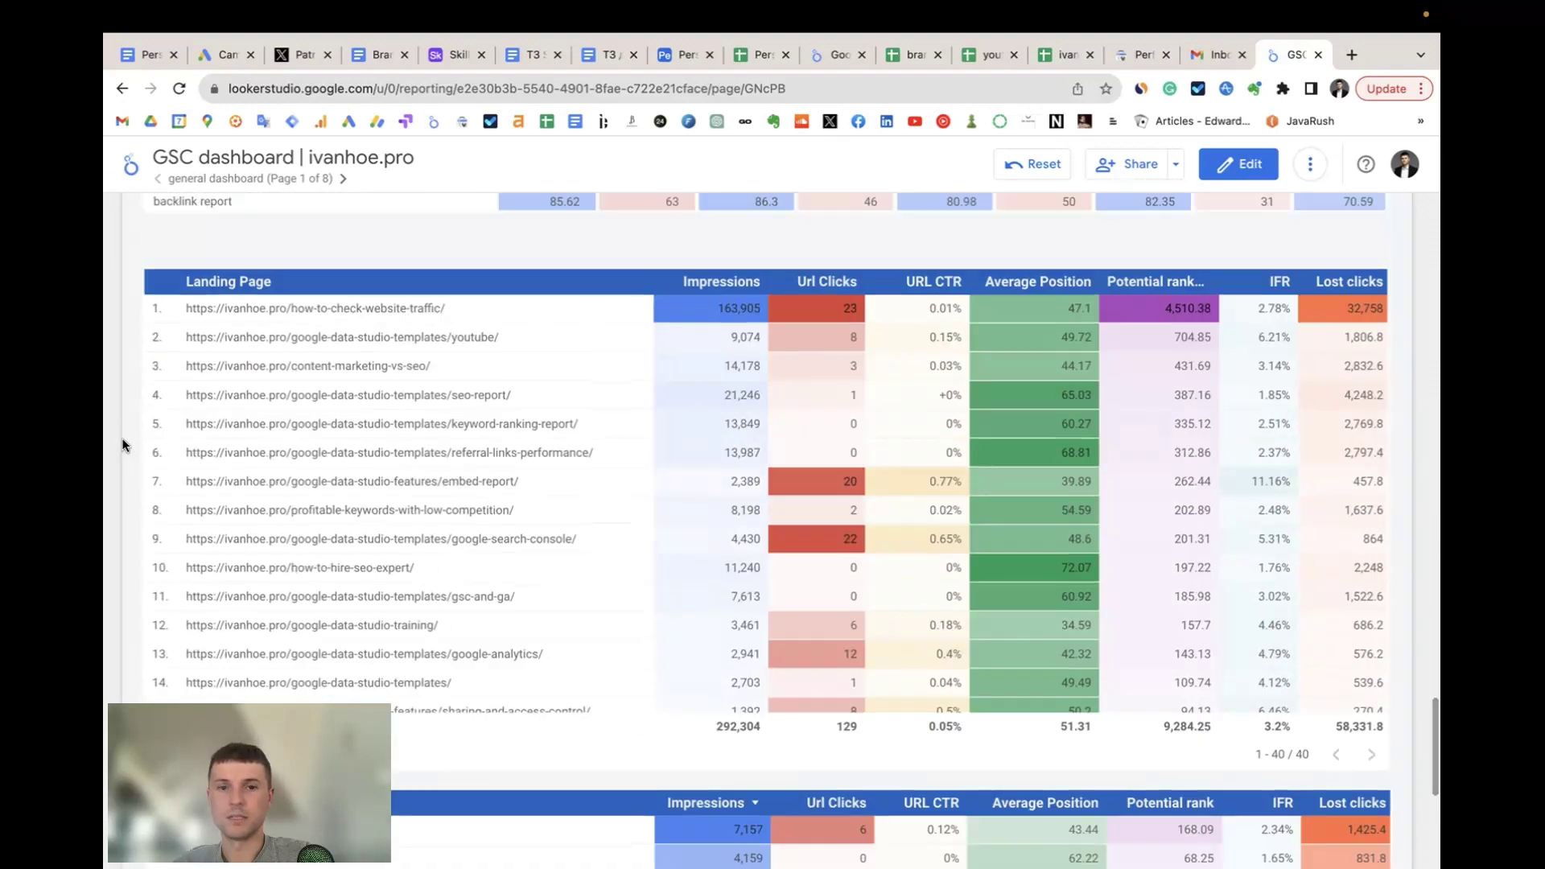
scroll(122, 443, "up", 15)
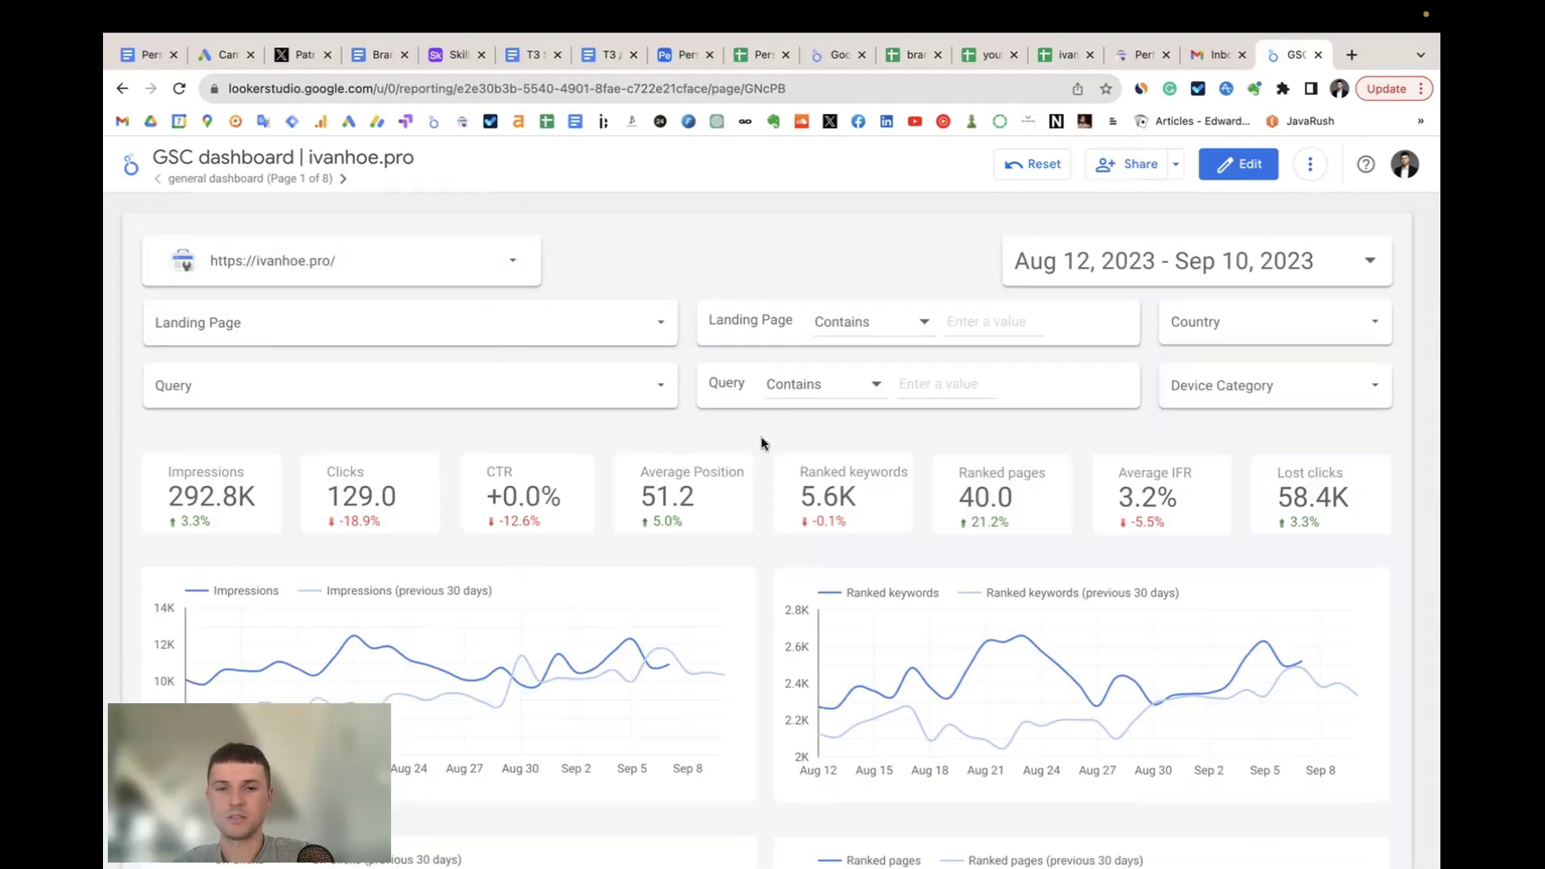
- Open the keyword rankings page of the report at its impressions-by-keyword chart
left_click(254, 183)
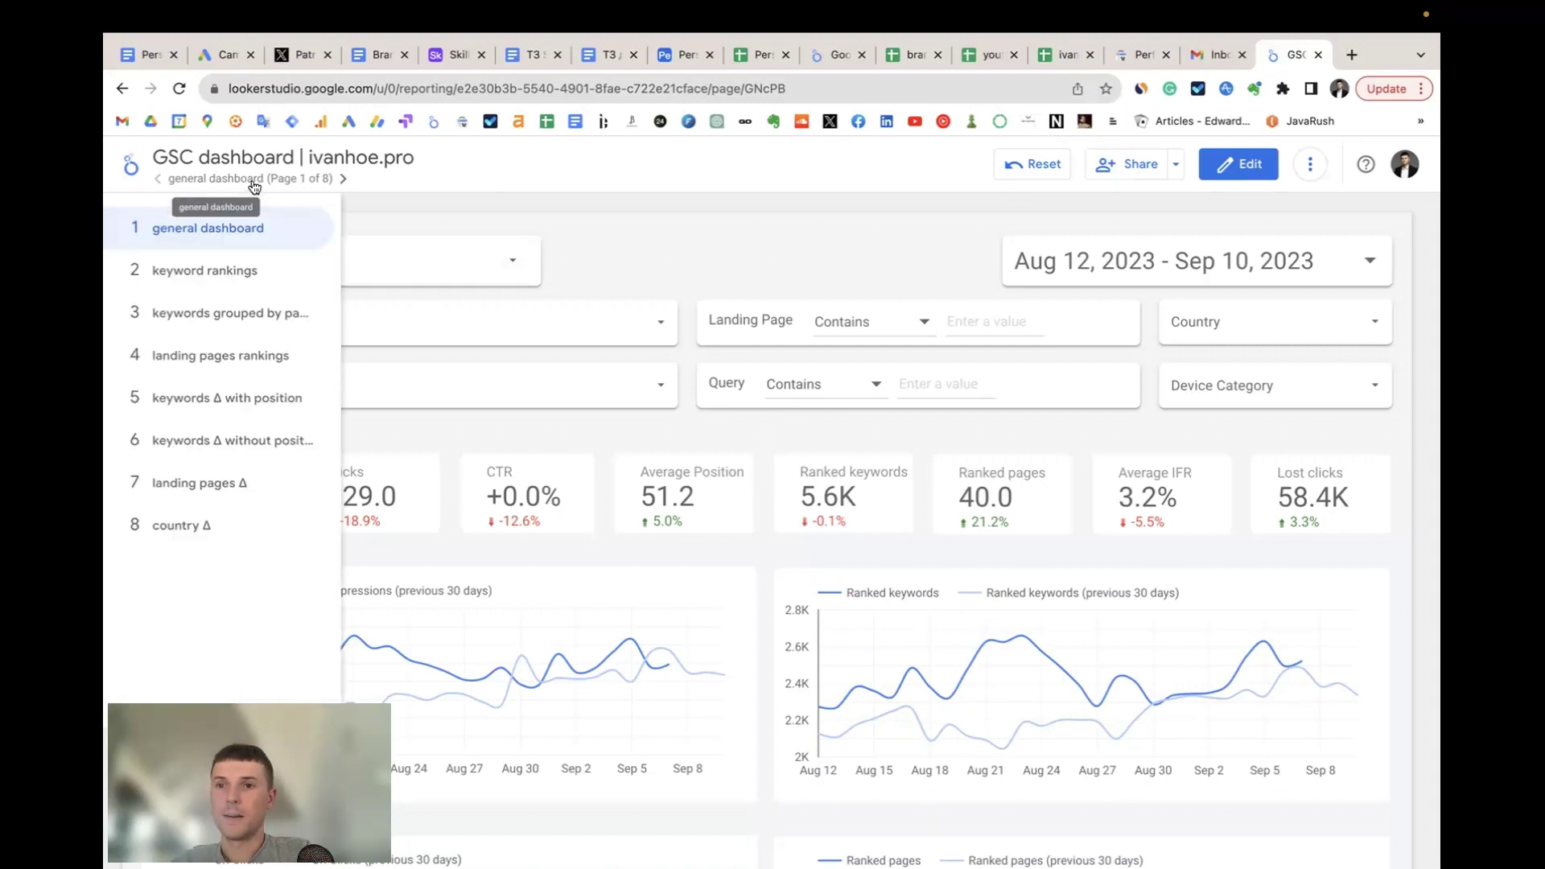
left_click(229, 283)
scroll(760, 475, "down", 7)
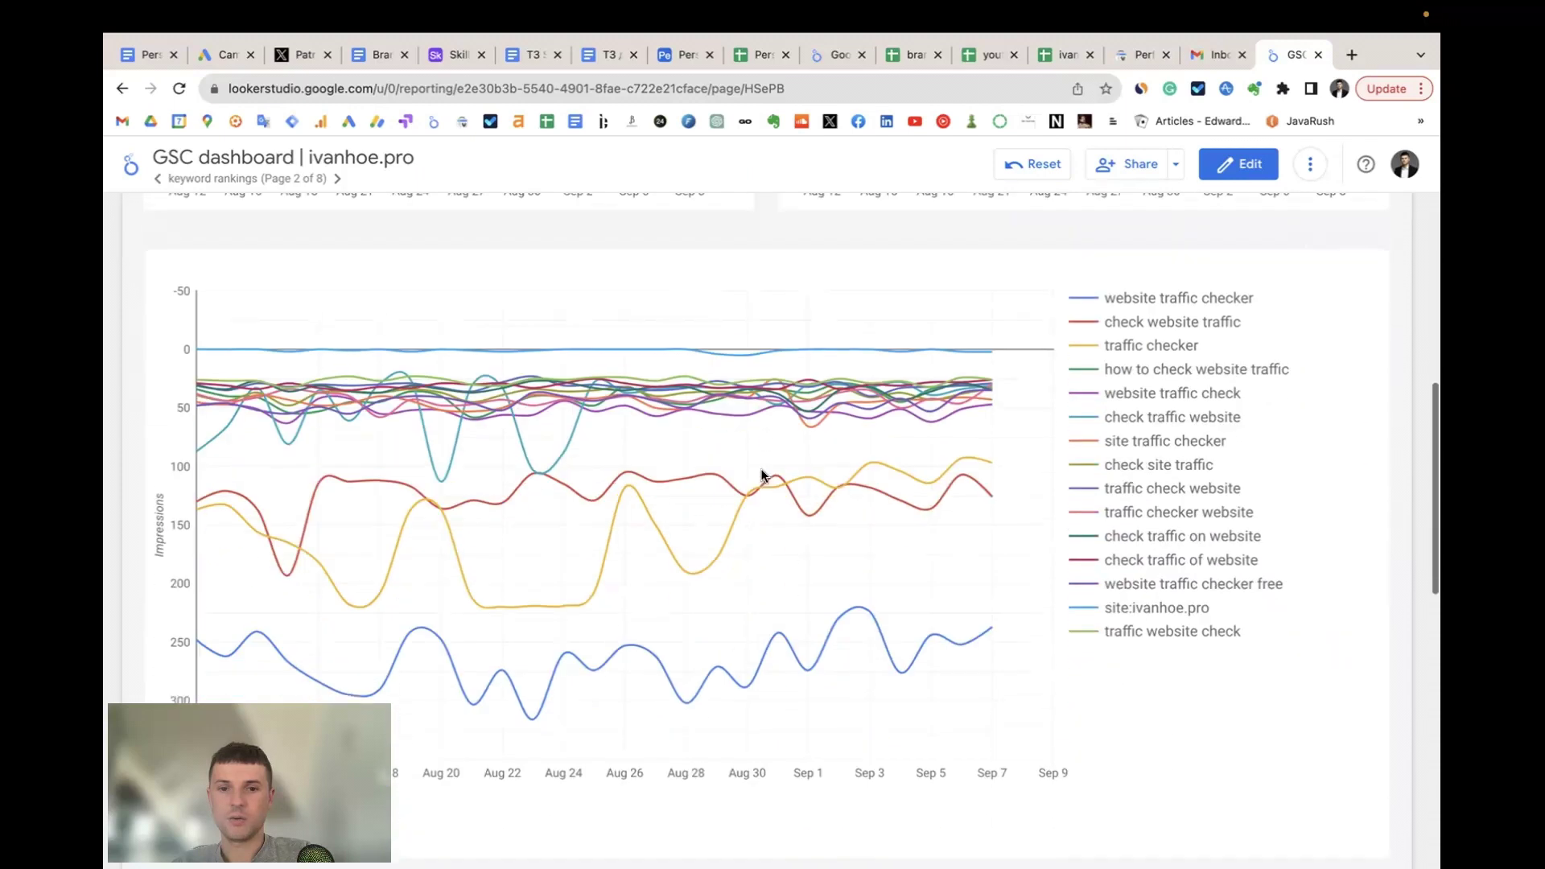
- Examine the daily impressions per keyword in the line chart and the Top 100 query table beneath it
mouse_move(280, 426)
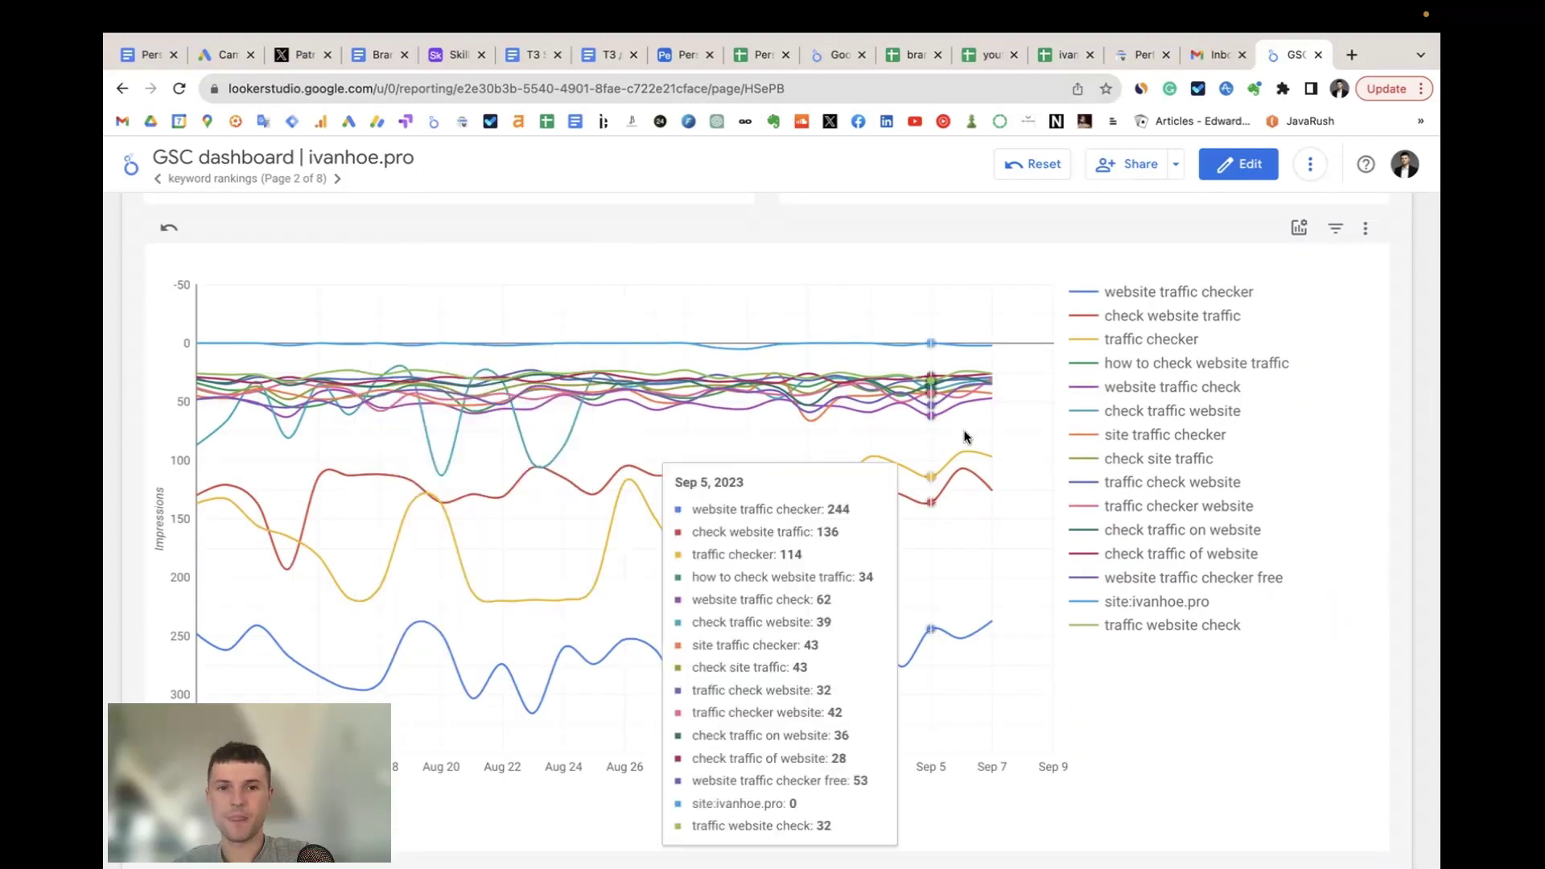
scroll(966, 437, "down", 6)
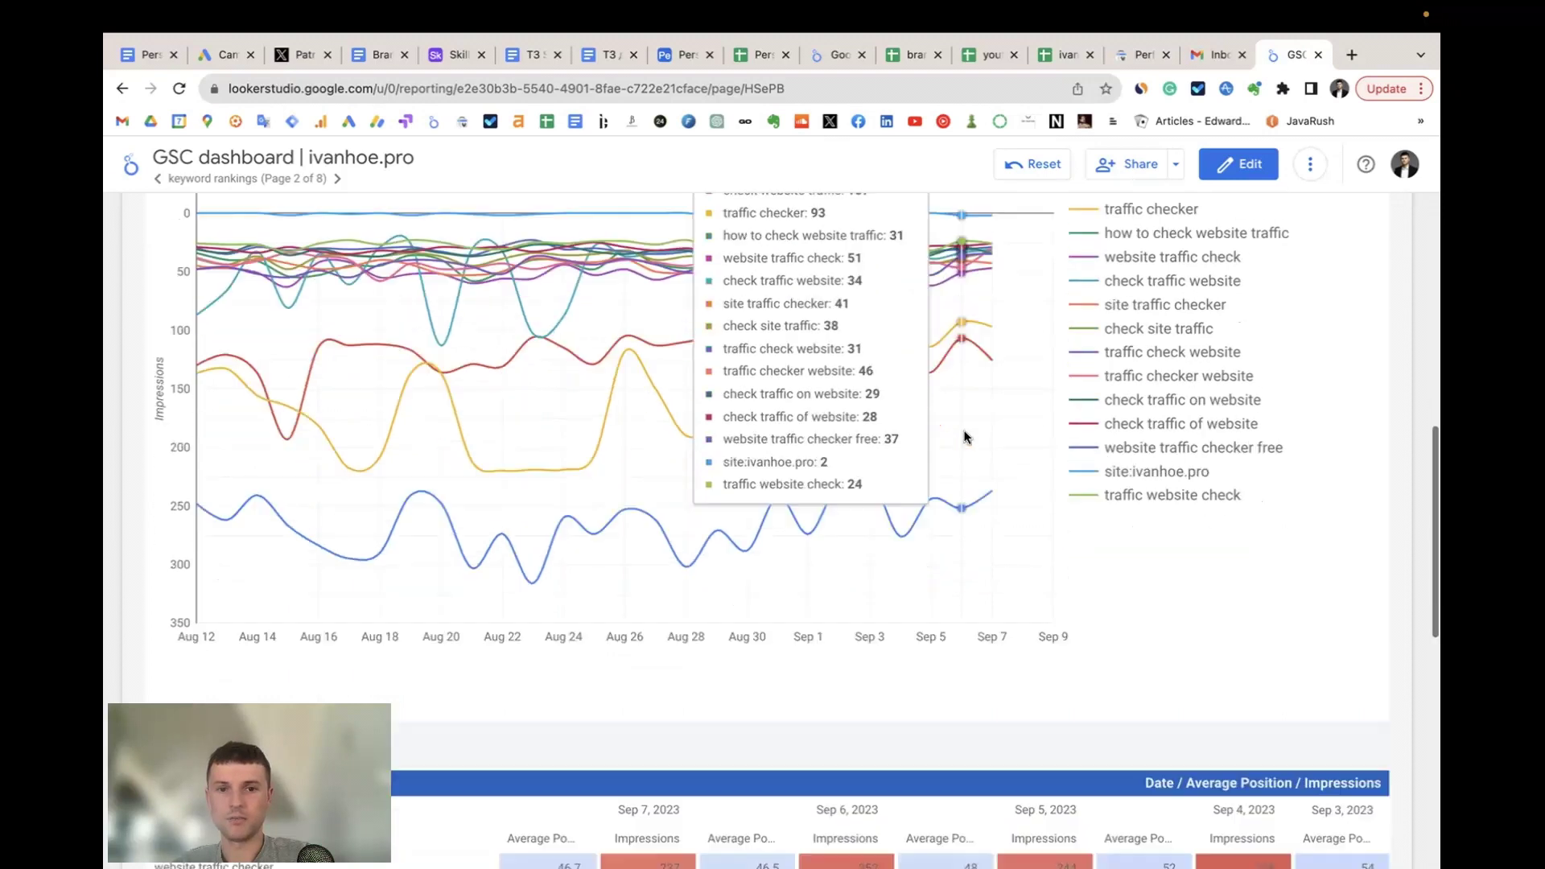
scroll(889, 330, "up", 6)
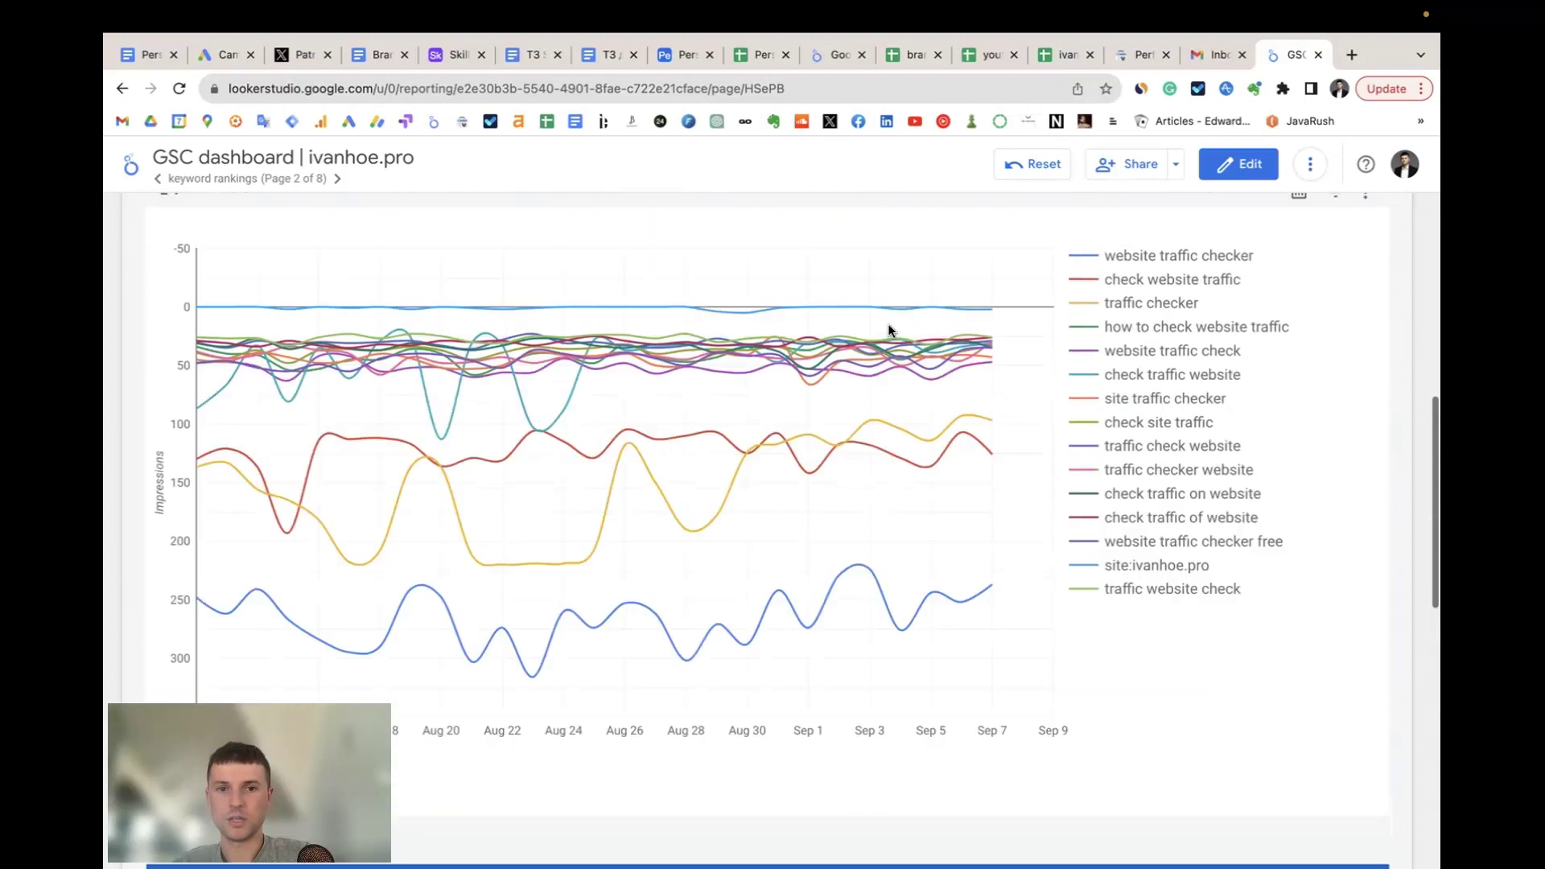
scroll(885, 333, "down", 5)
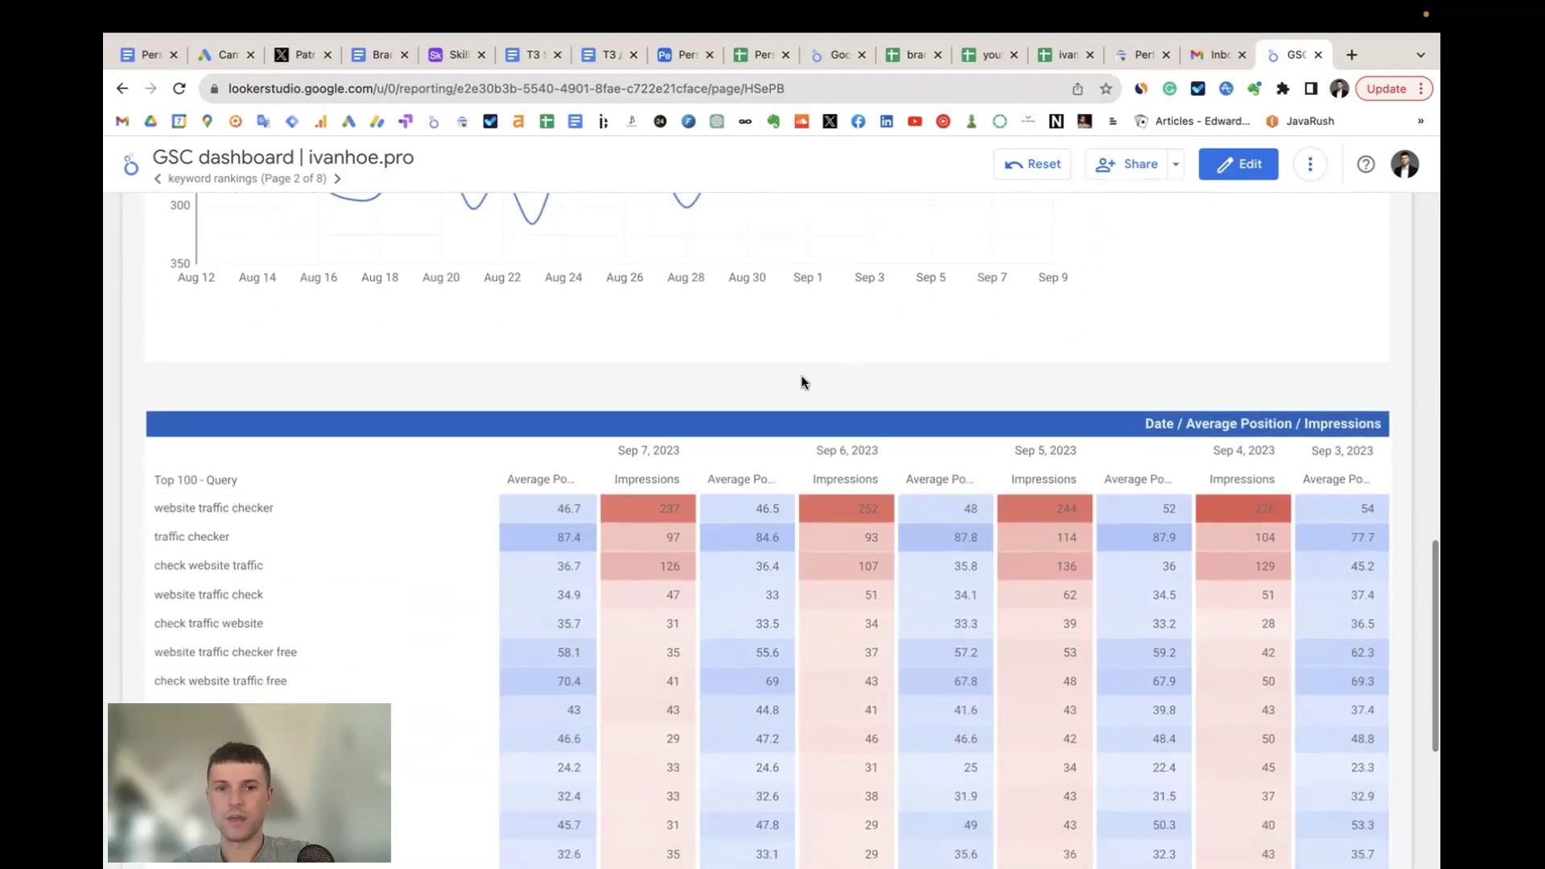
scroll(805, 378, "up", 5)
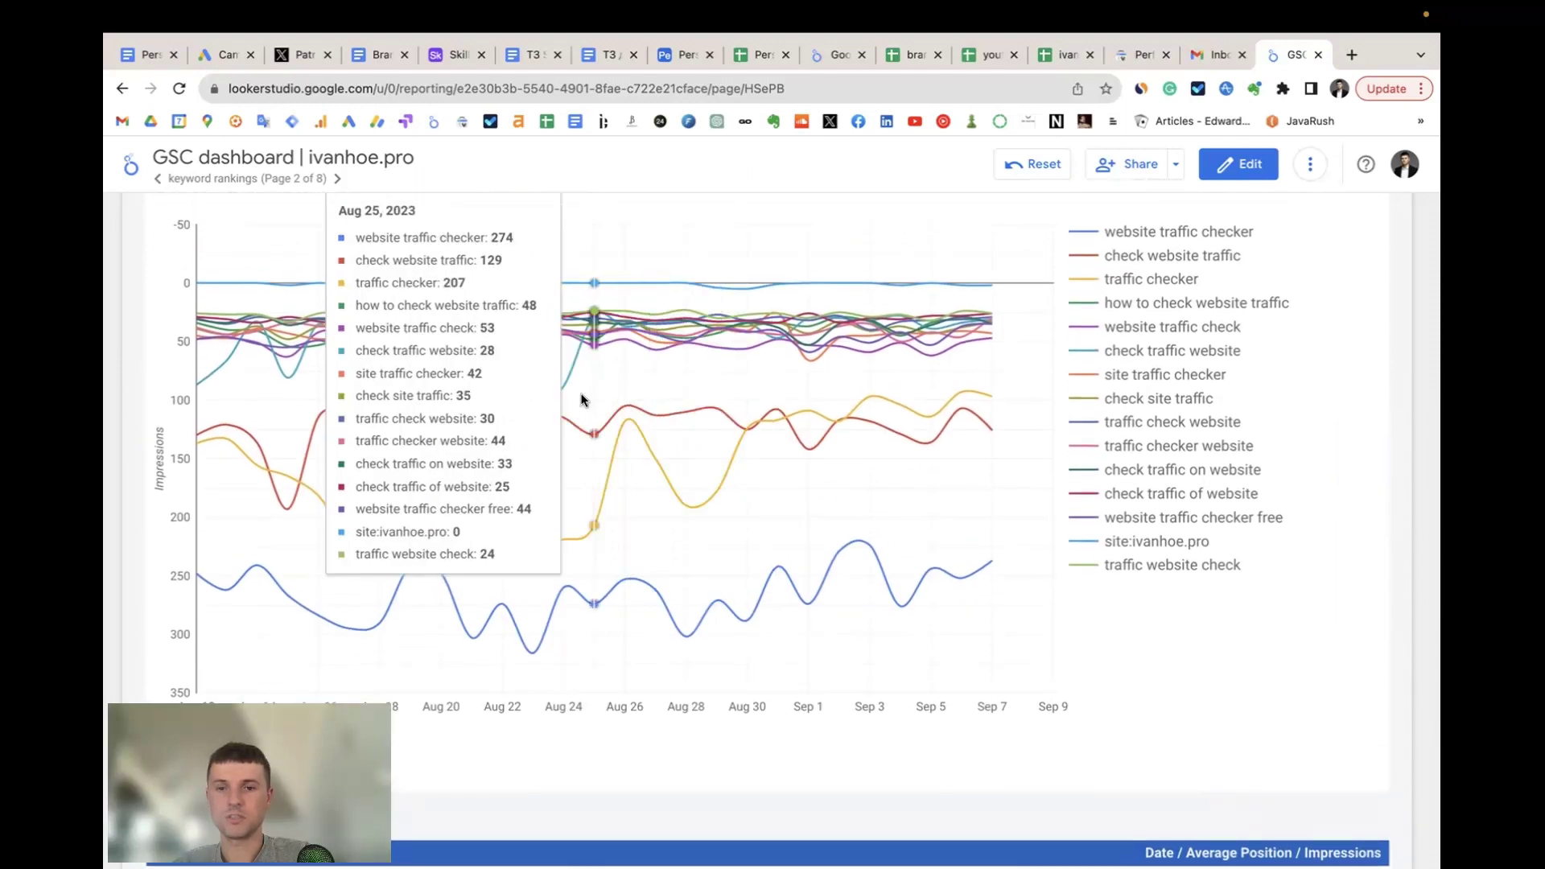
scroll(762, 386, "up", 3)
scroll(884, 387, "down", 3)
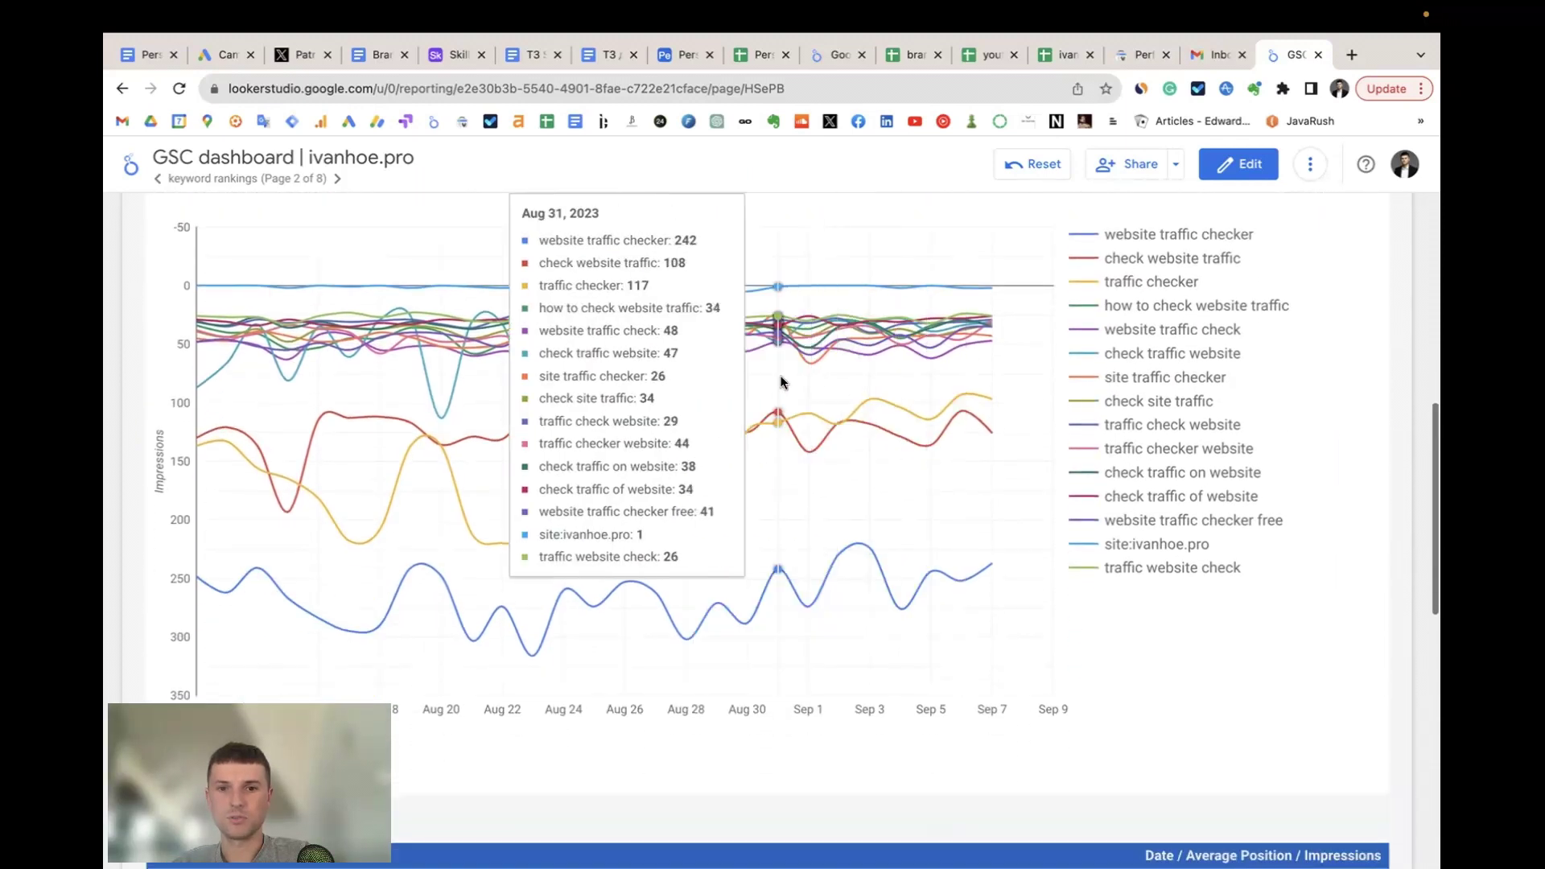
scroll(990, 354, "up", 3)
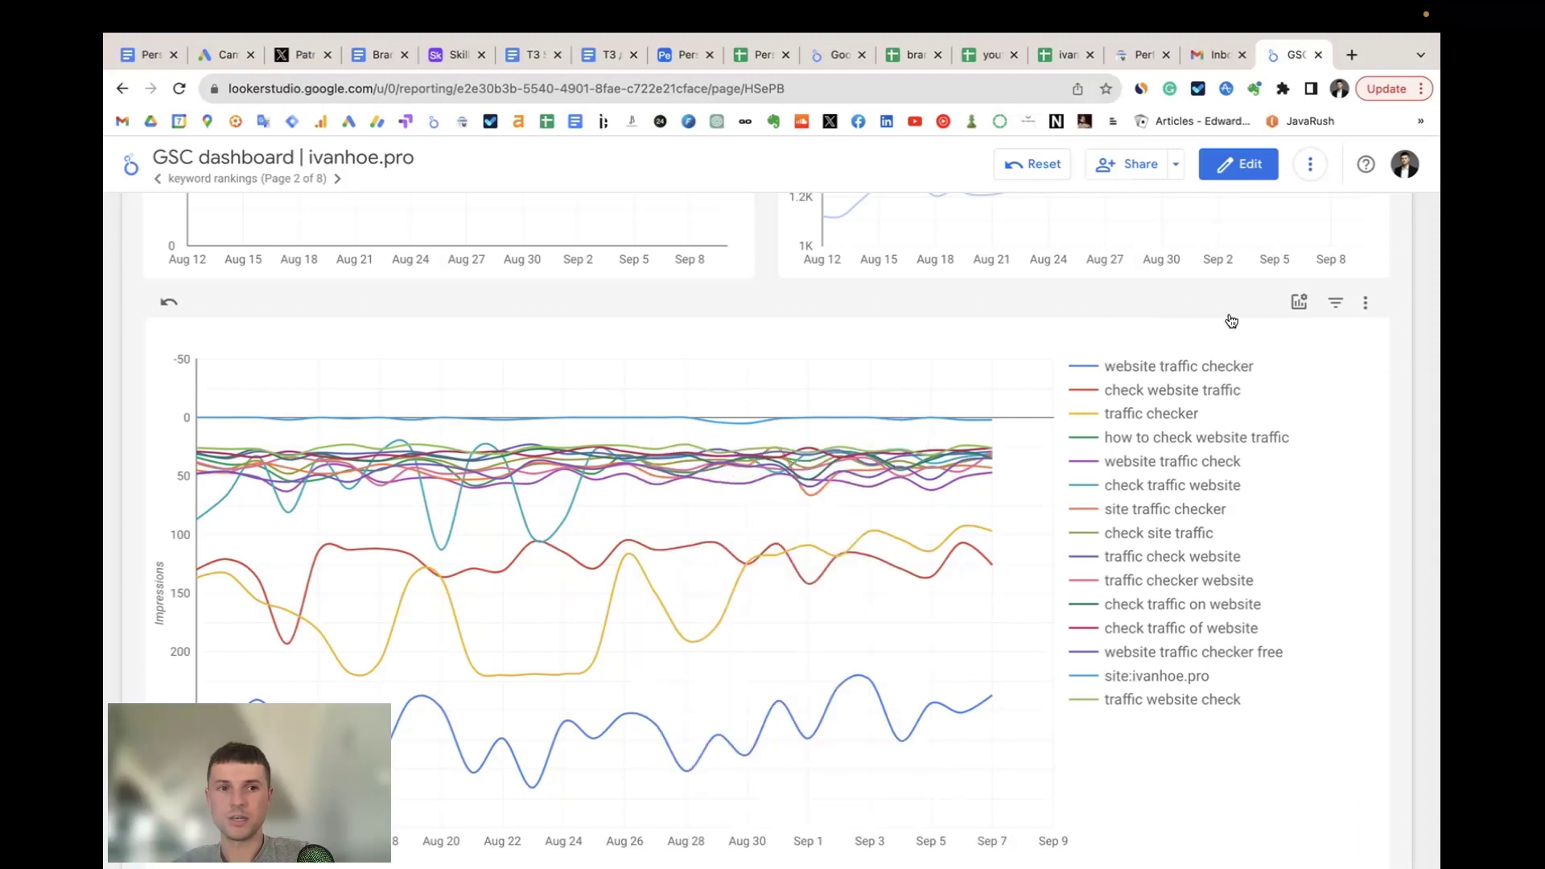
- Check the optional metrics available for the keyword line chart and examine its daily impressions per keyword
left_click(1298, 302)
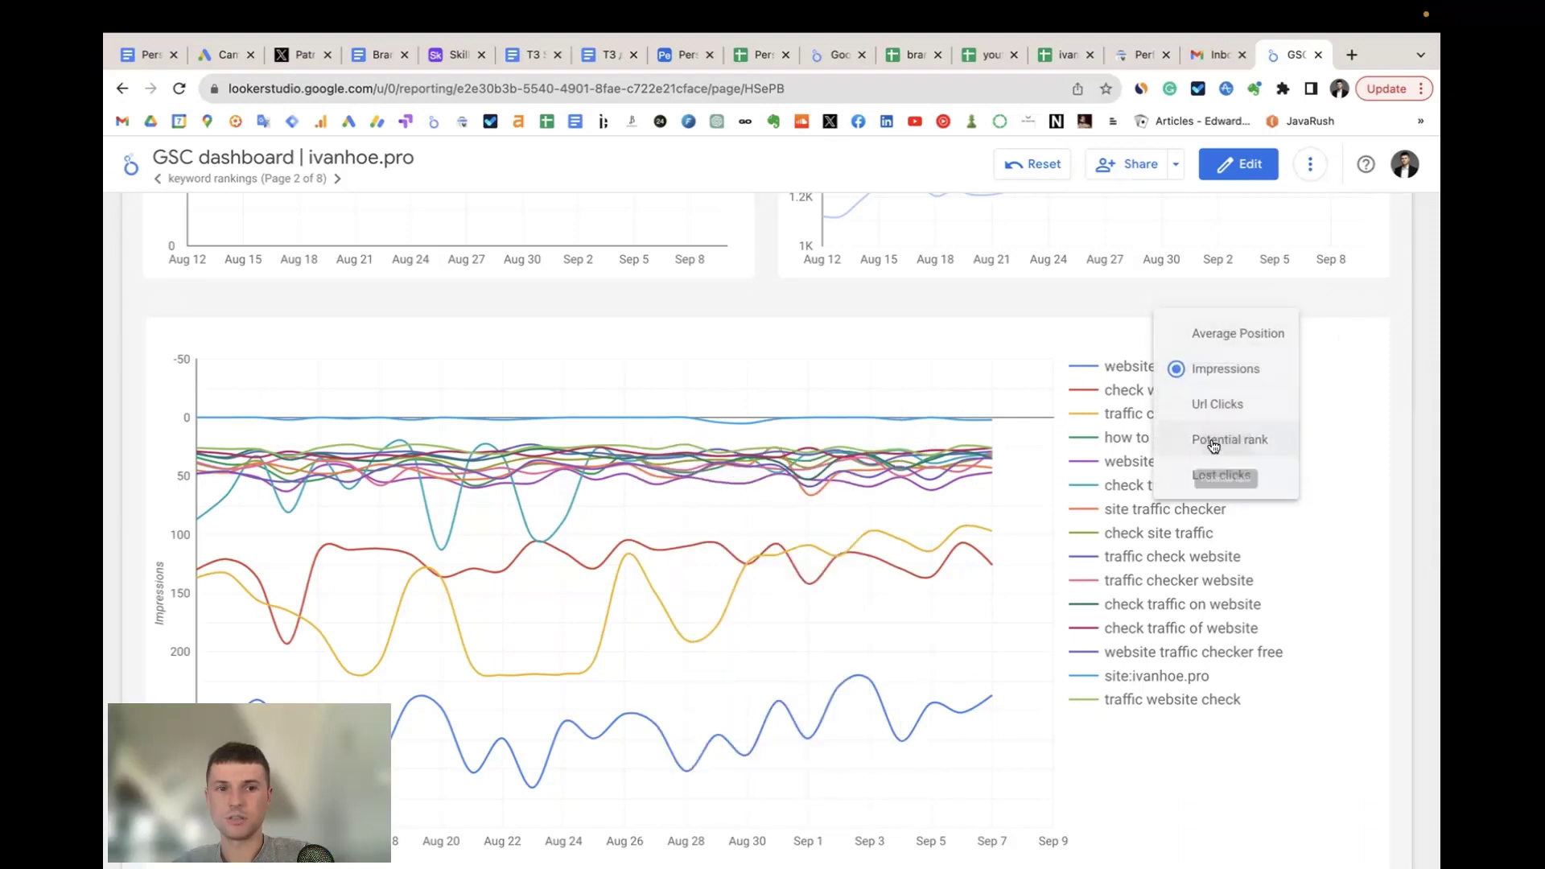
left_click(906, 327)
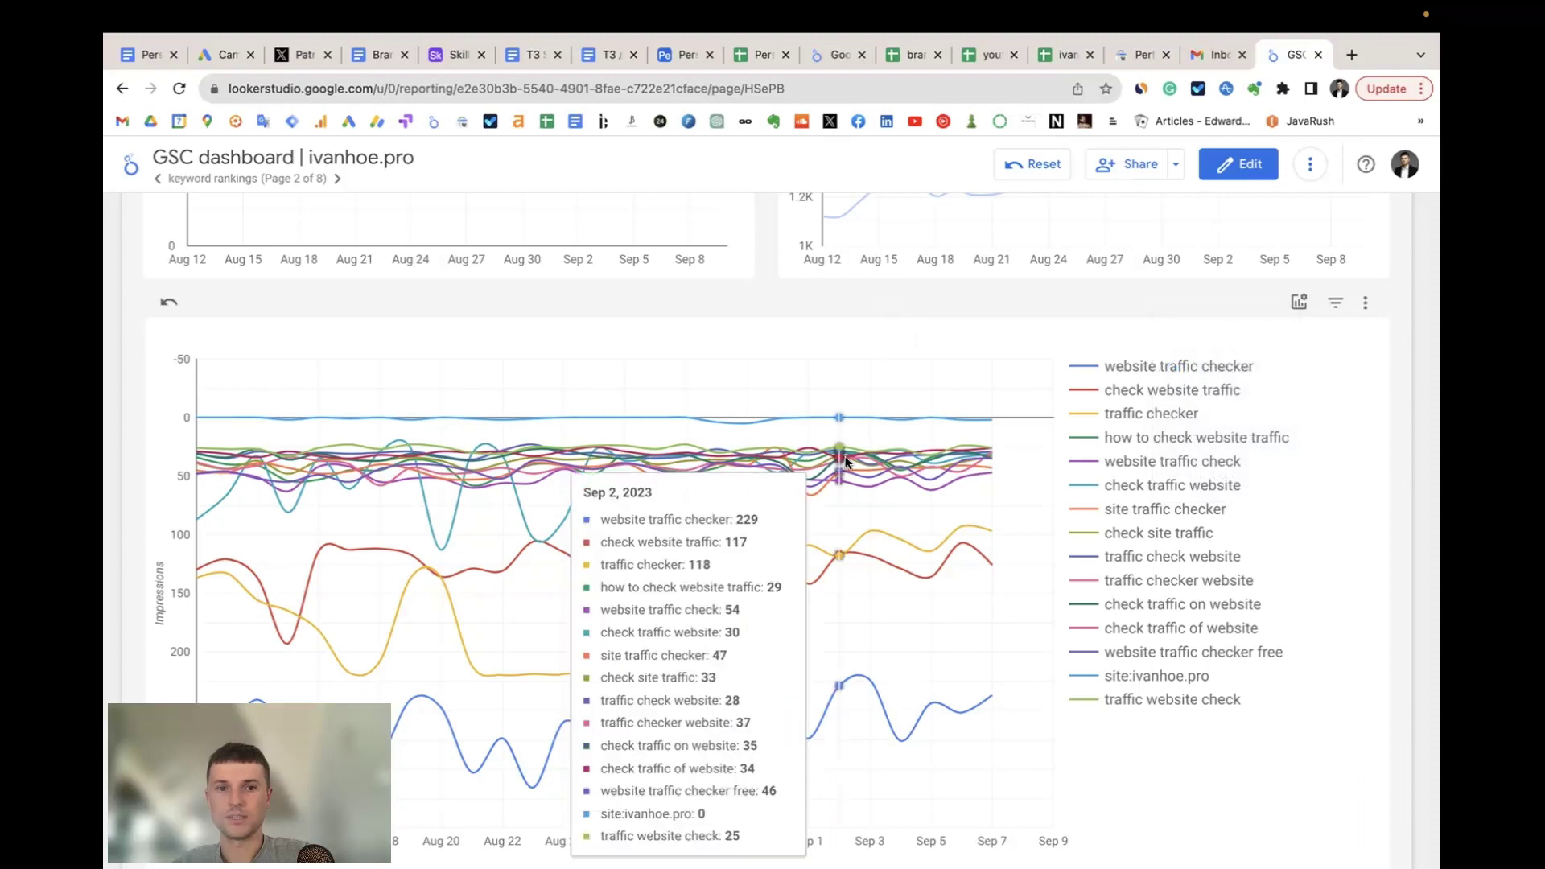
scroll(860, 513, "down", 1)
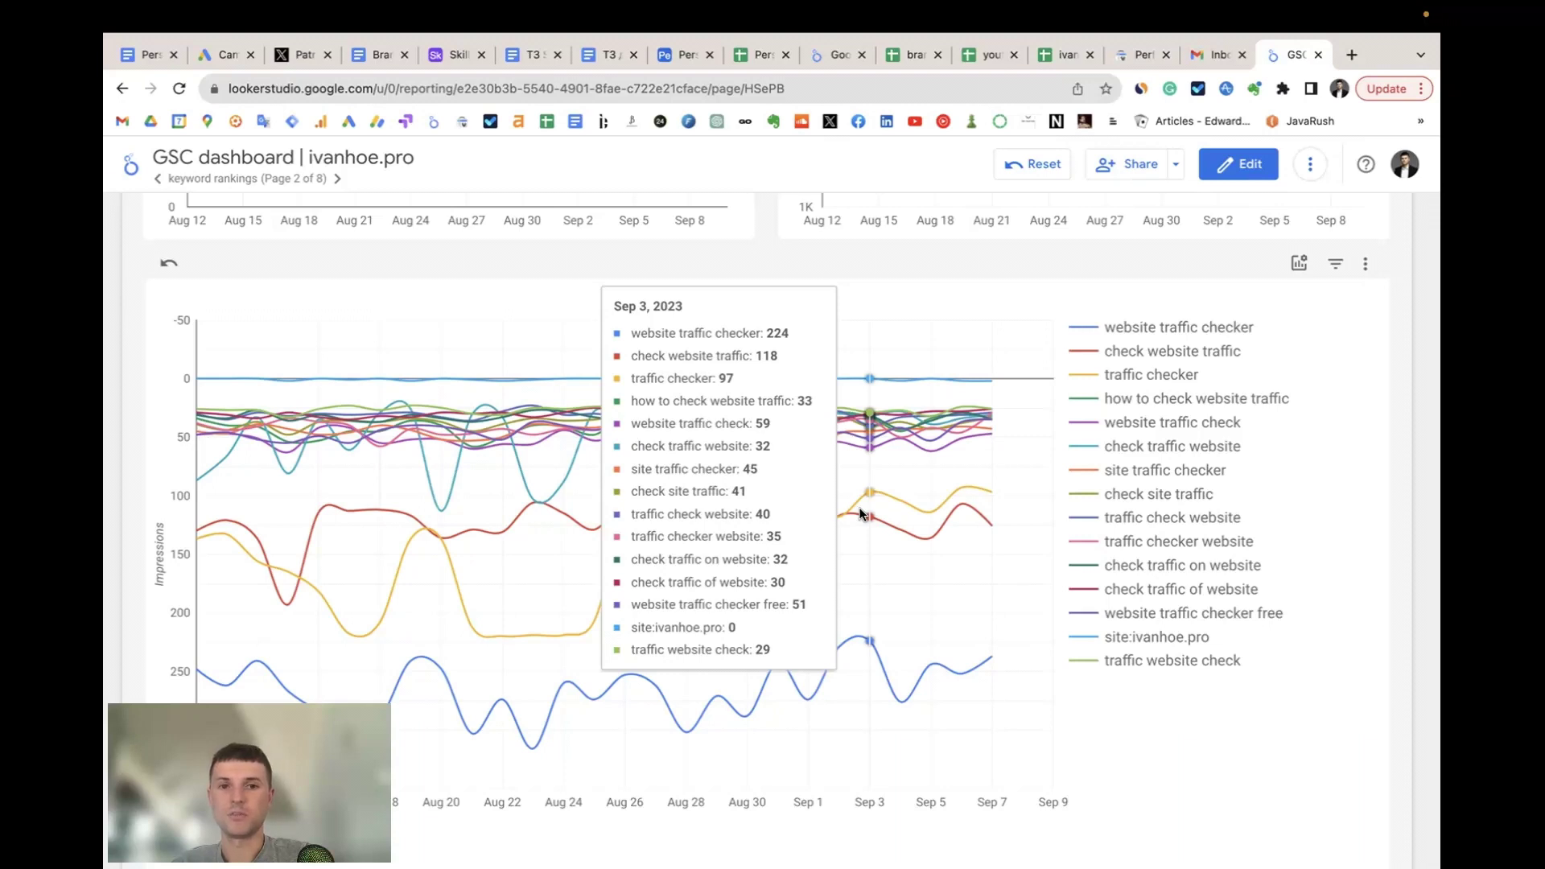
left_click(1298, 264)
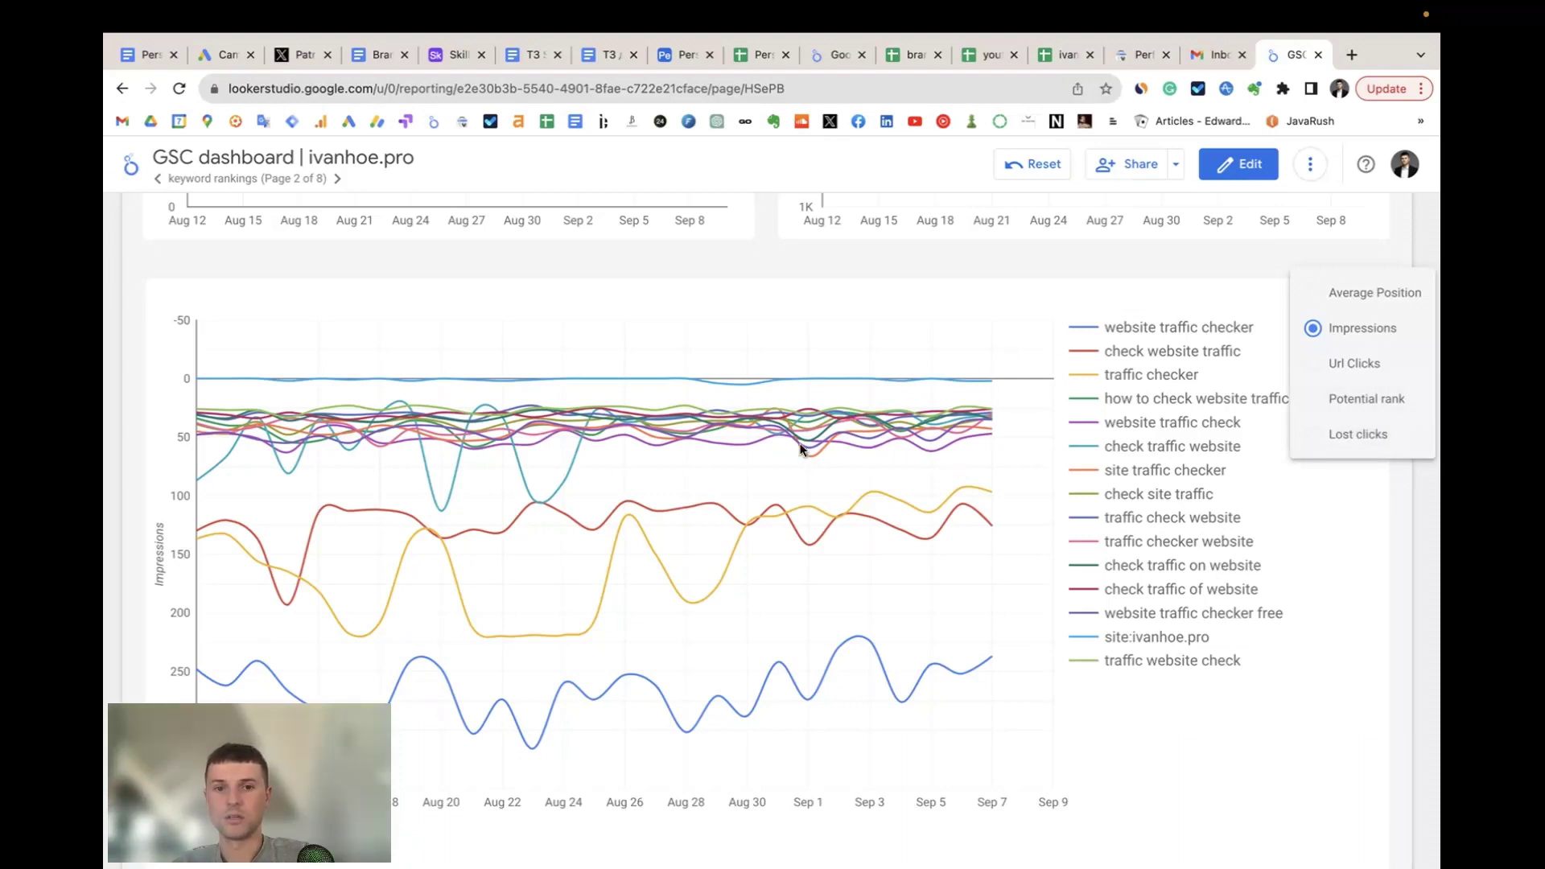
left_click(1022, 272)
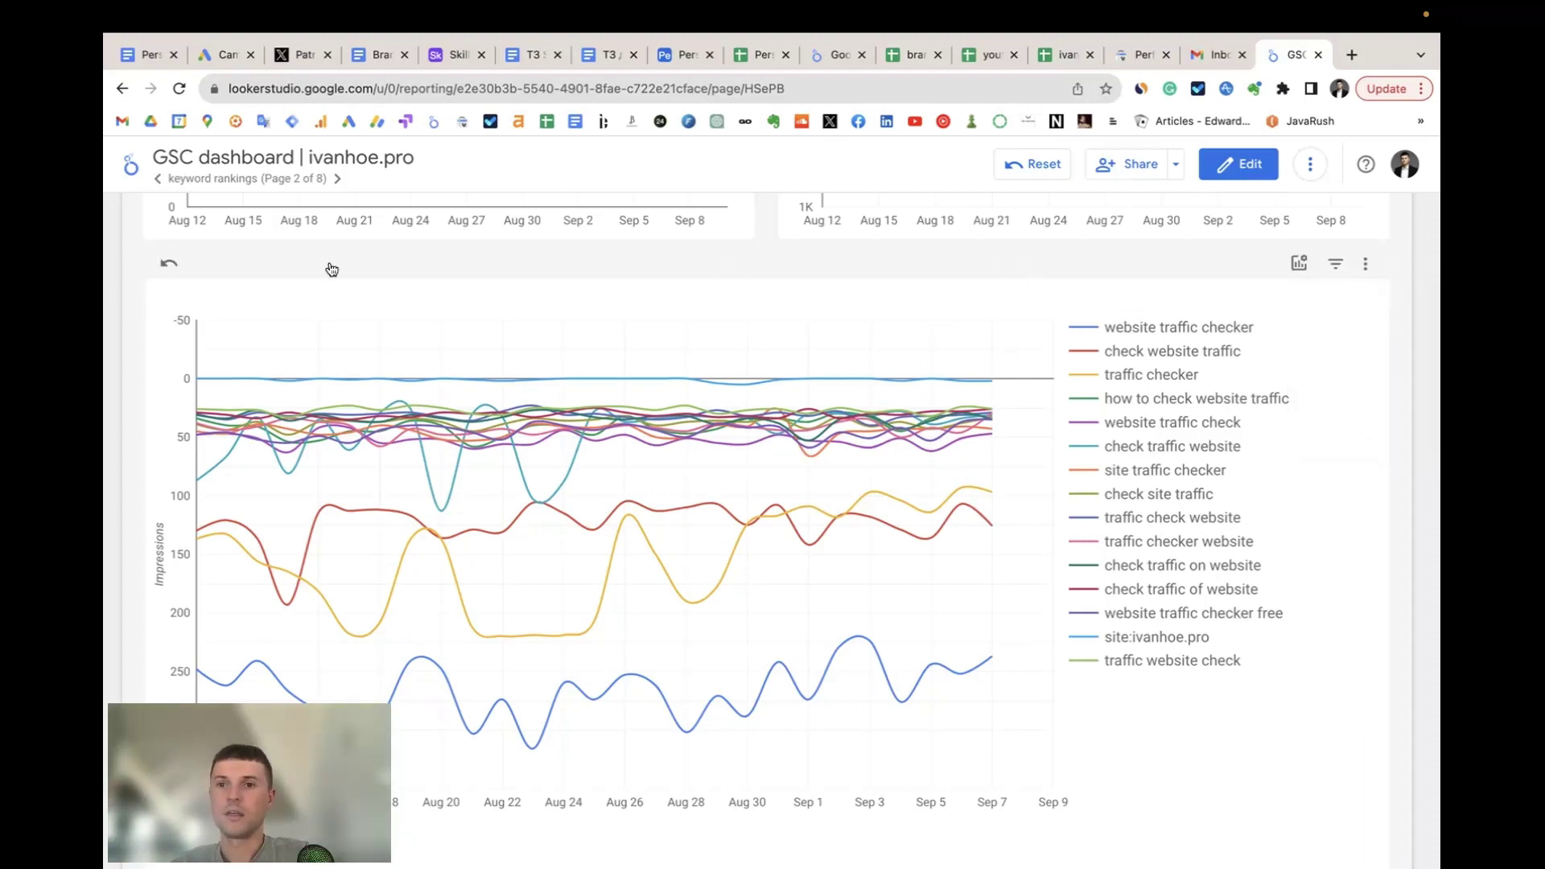
- Open the report's keywords grouped by pages page
left_click(231, 178)
left_click(241, 319)
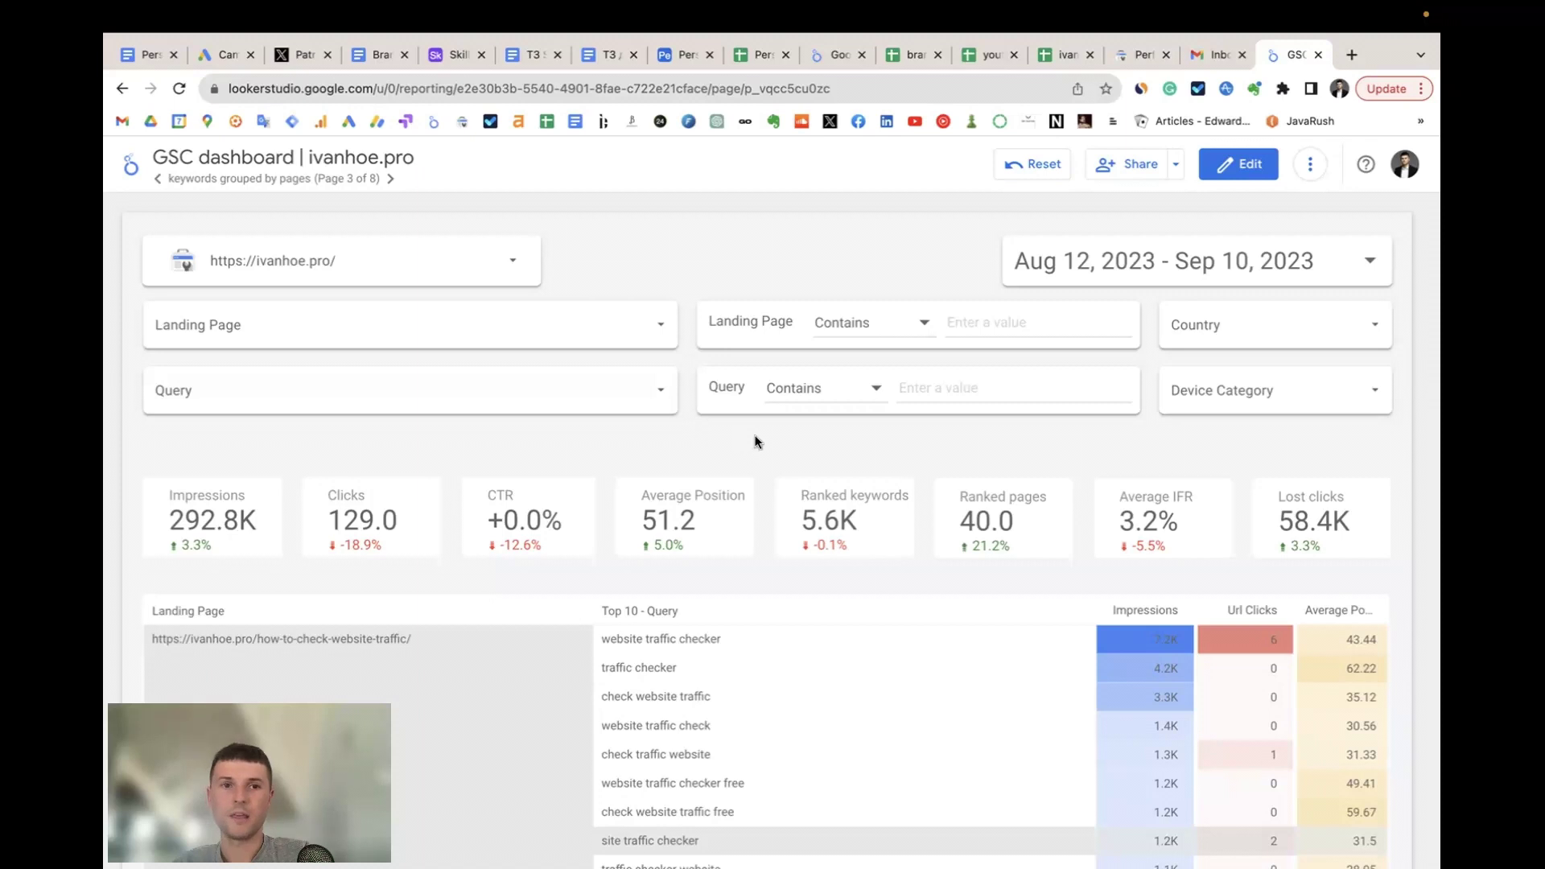
- Switch to Google Search Console, remove the query filter from the Performance report, and list its results by page
left_click(1124, 58)
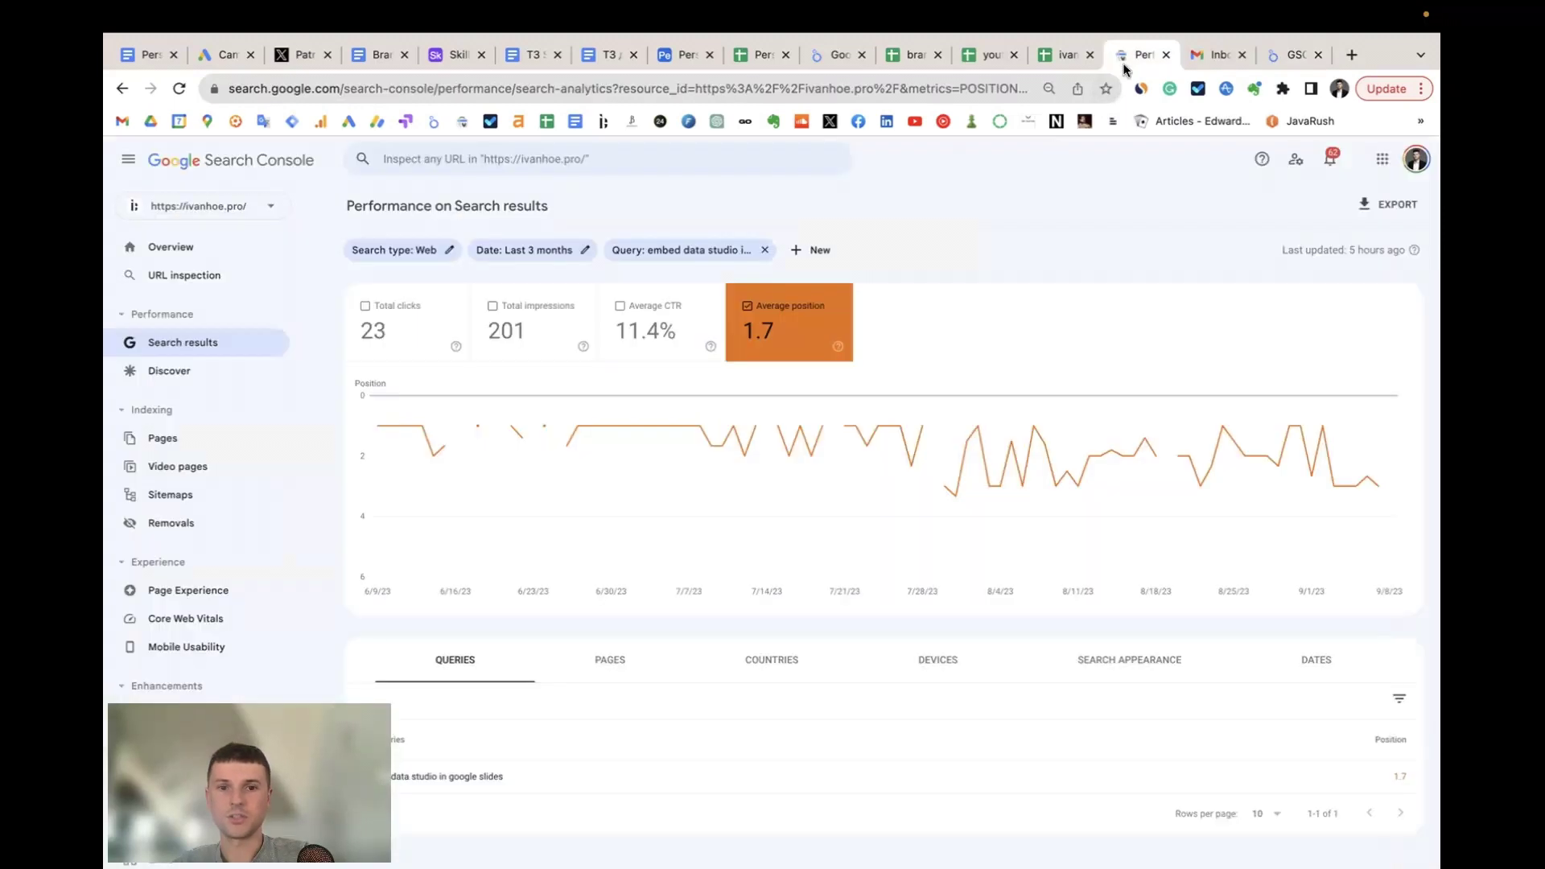
left_click(764, 249)
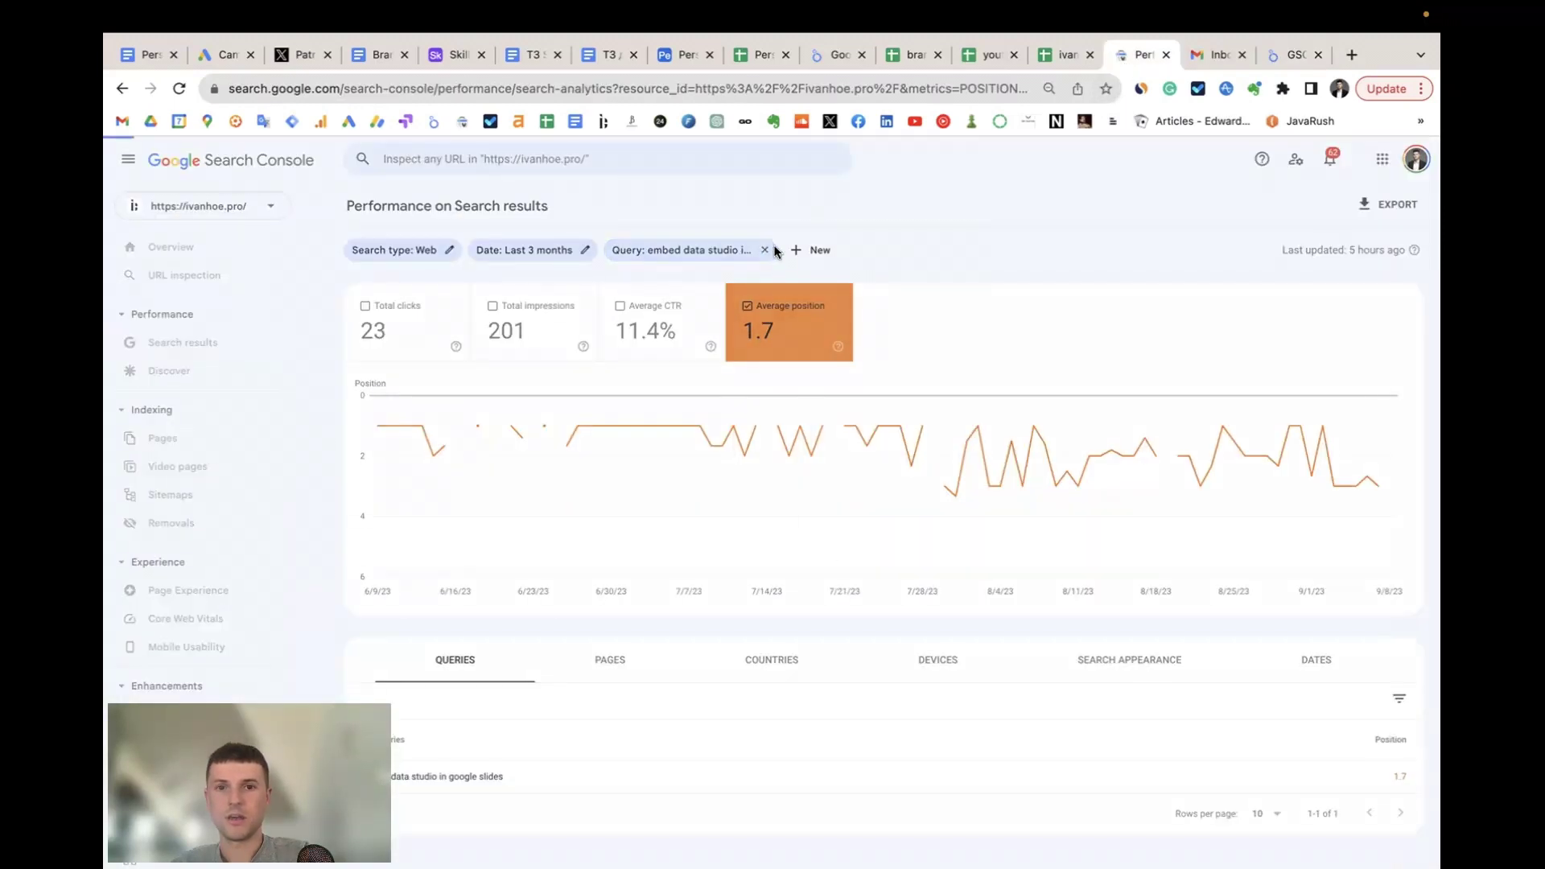
scroll(910, 524, "down", 5)
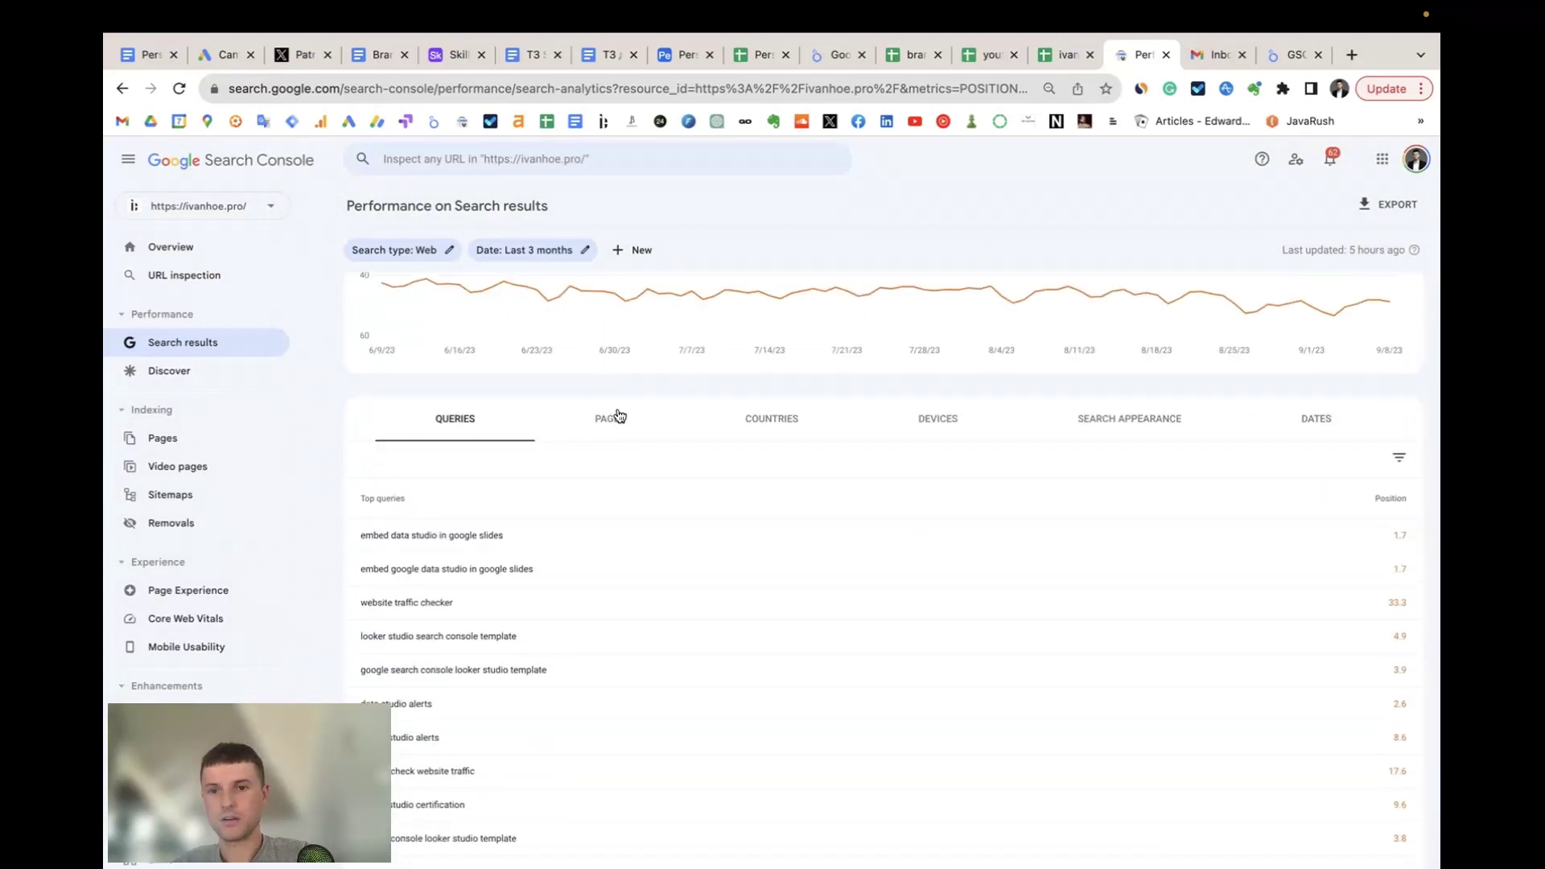
left_click(618, 422)
scroll(853, 483, "up", 5)
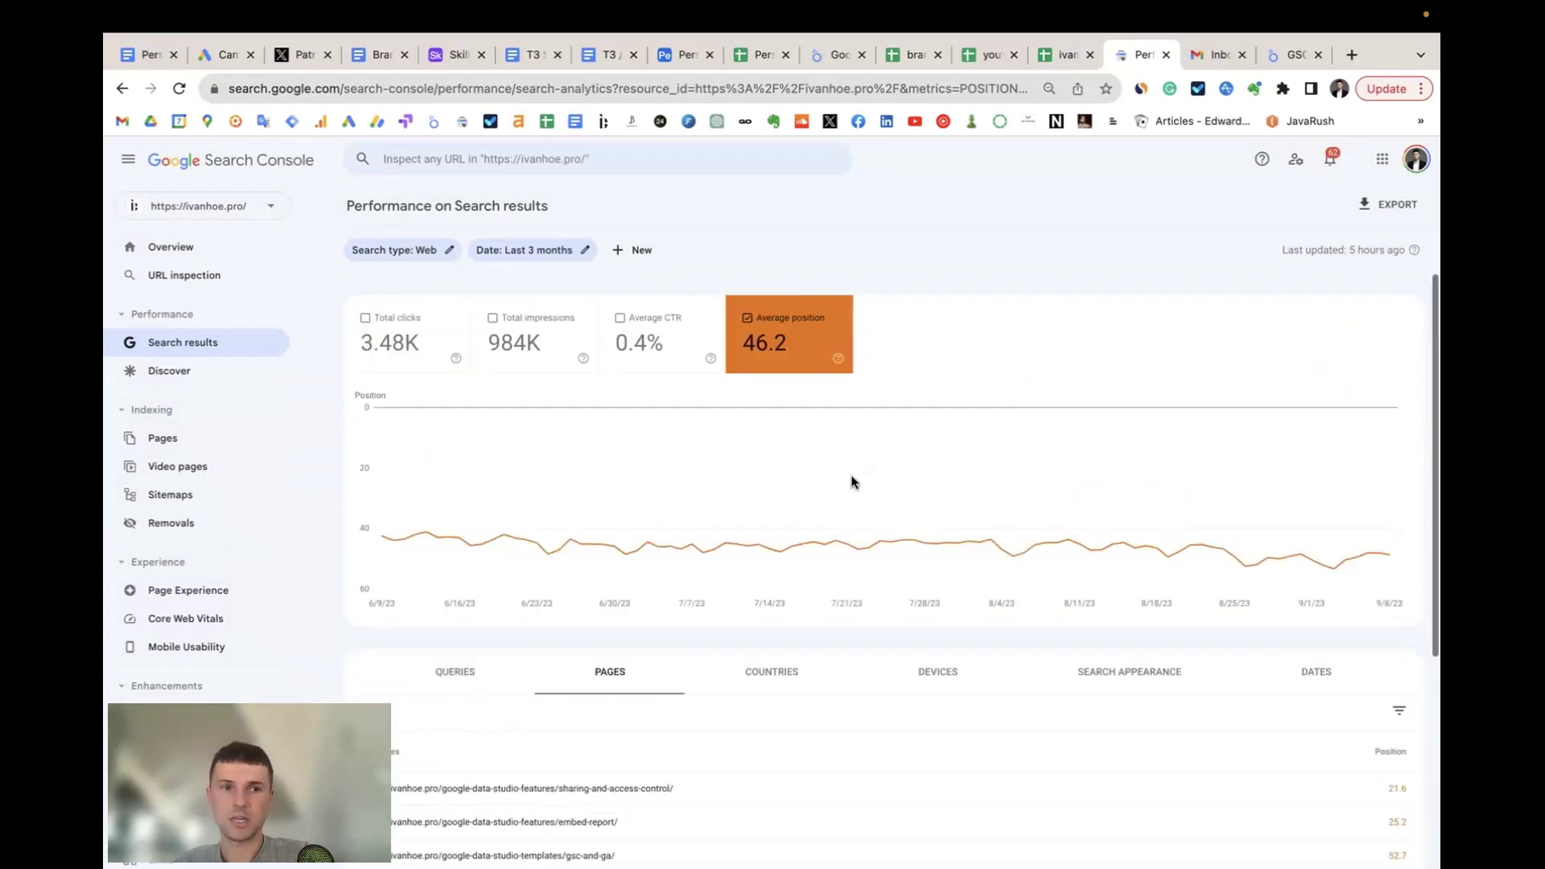
- Check the Performance report's export formats and view the Top pages table
left_click(1387, 204)
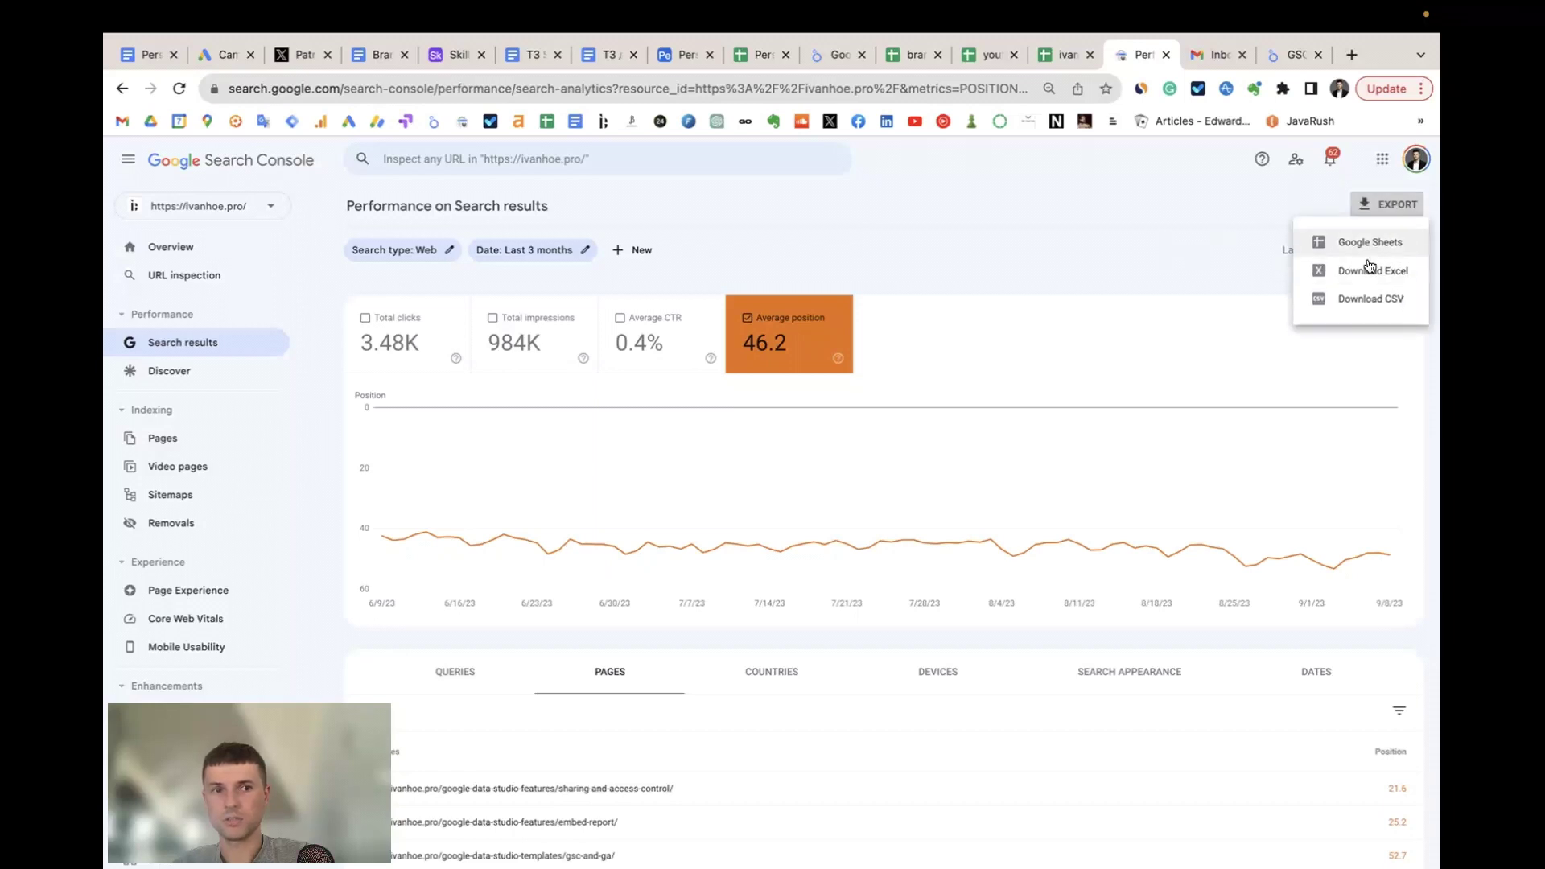
left_click(938, 268)
scroll(909, 499, "down", 3)
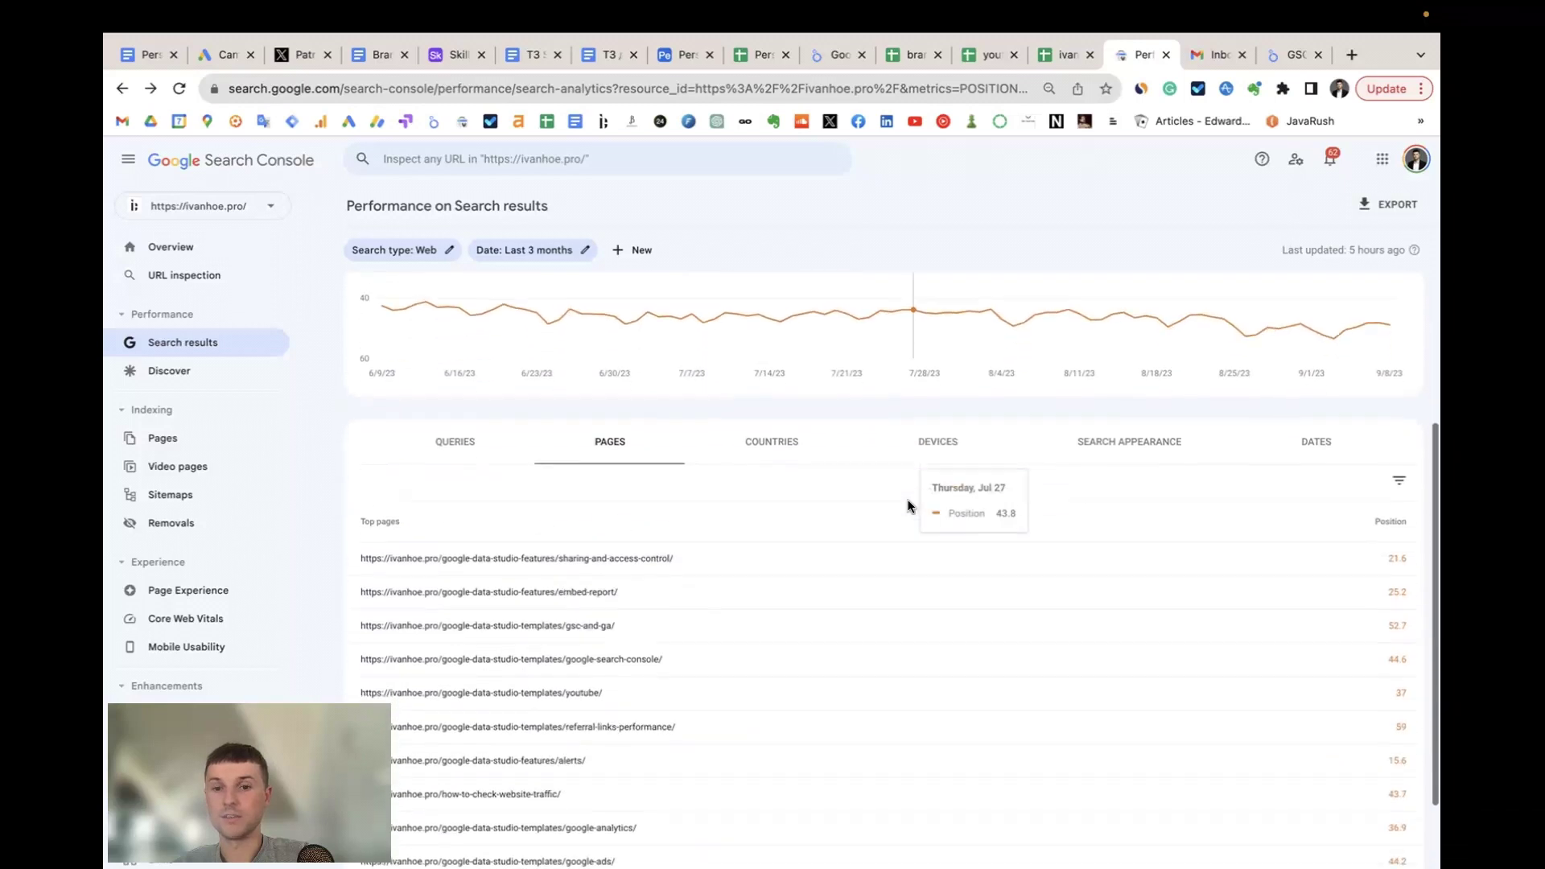
- Switch back to the Looker Studio report and examine the pivot table of top 10 queries grouped by landing page
left_click(1291, 55)
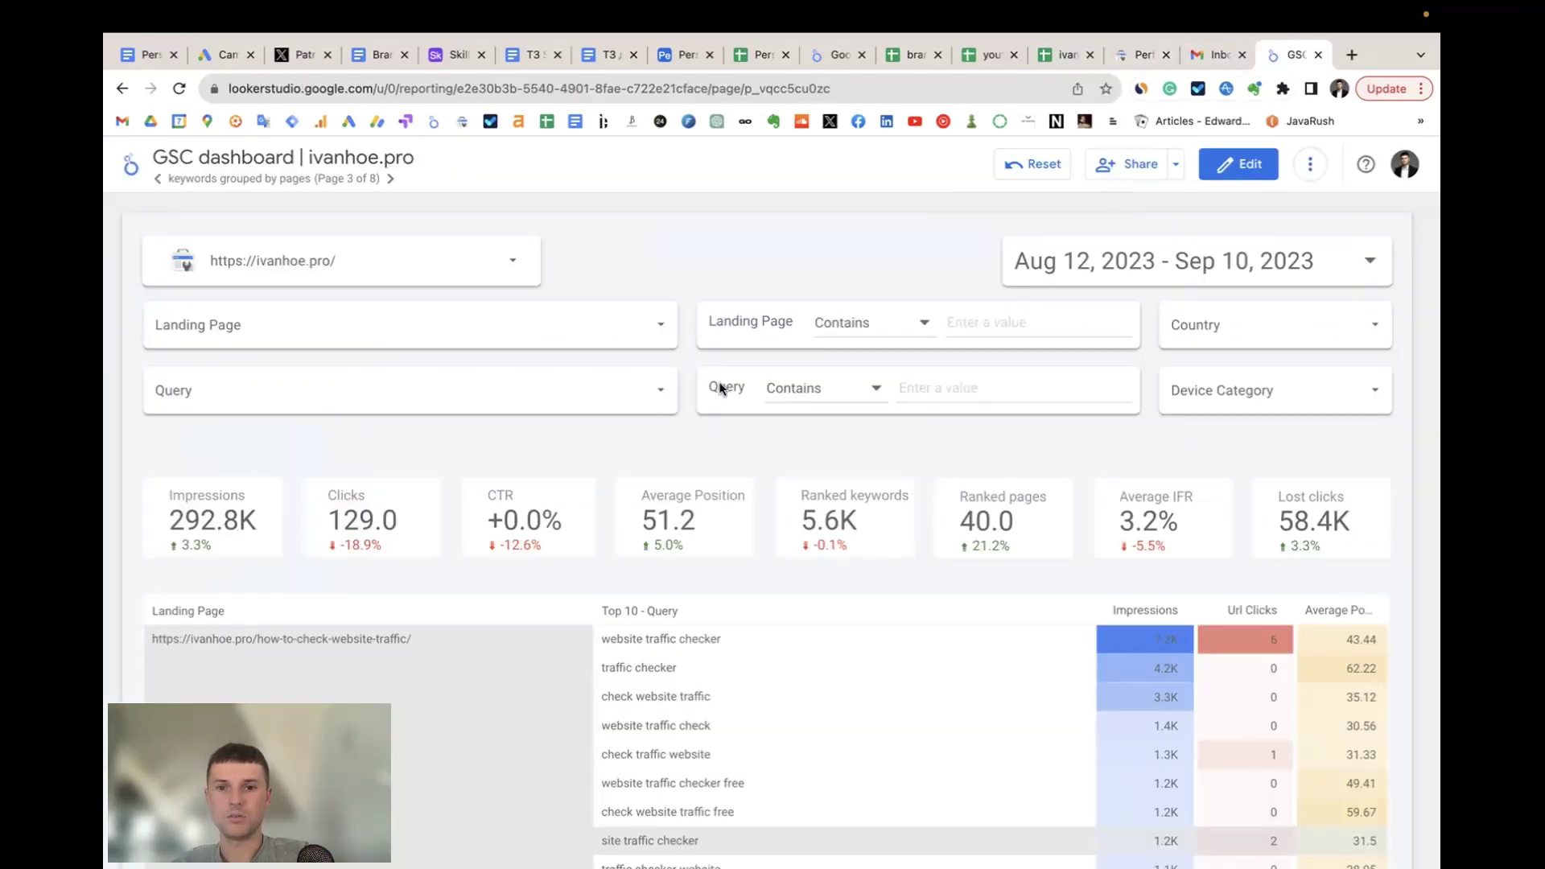
scroll(689, 438, "down", 3)
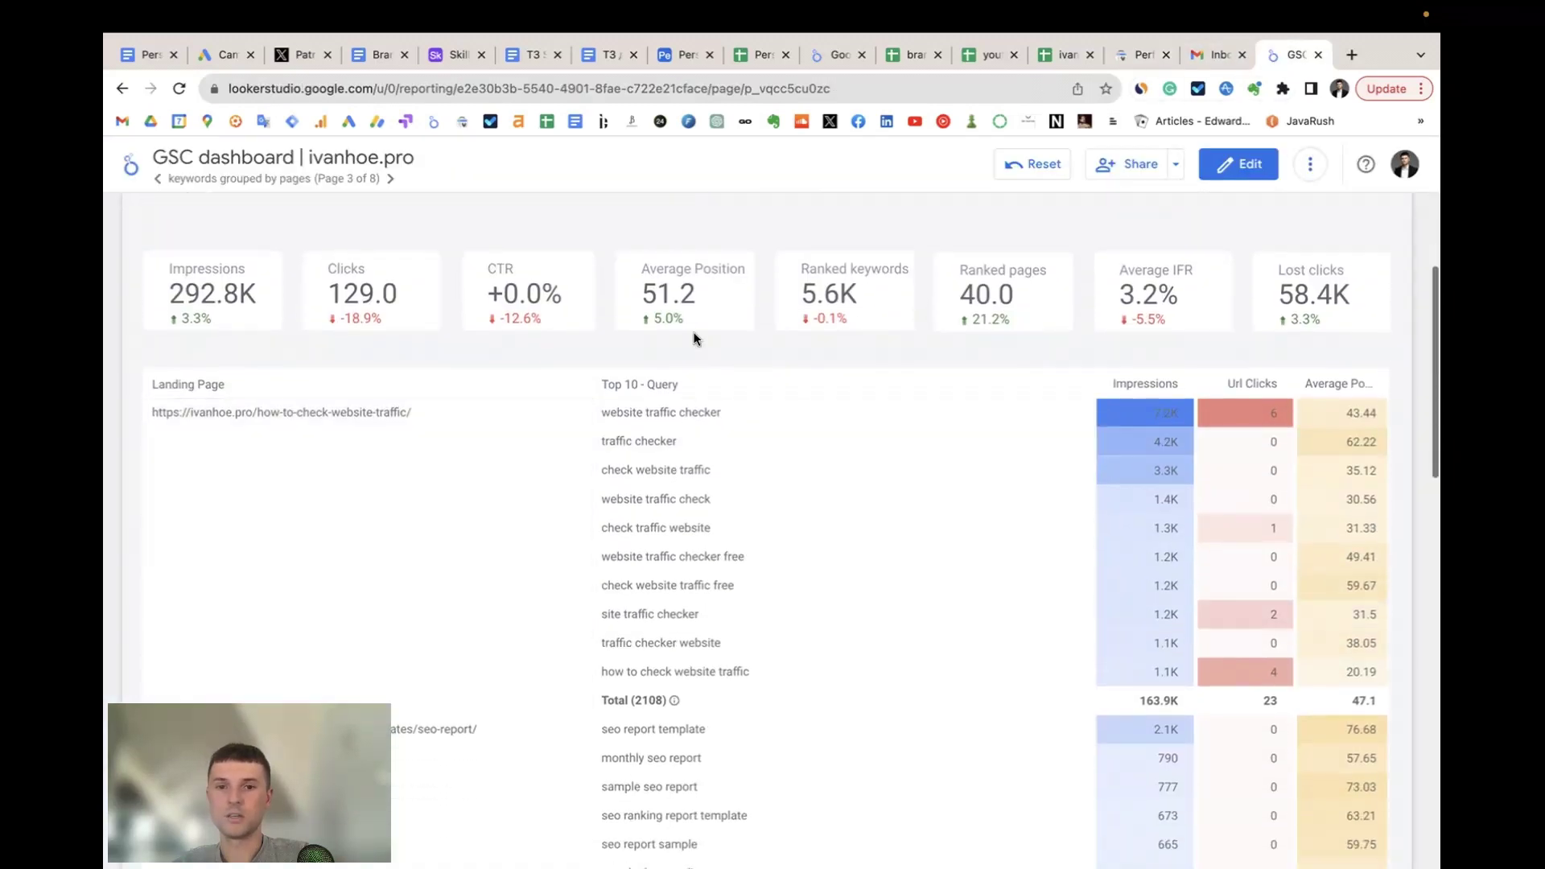
scroll(698, 343, "down", 4)
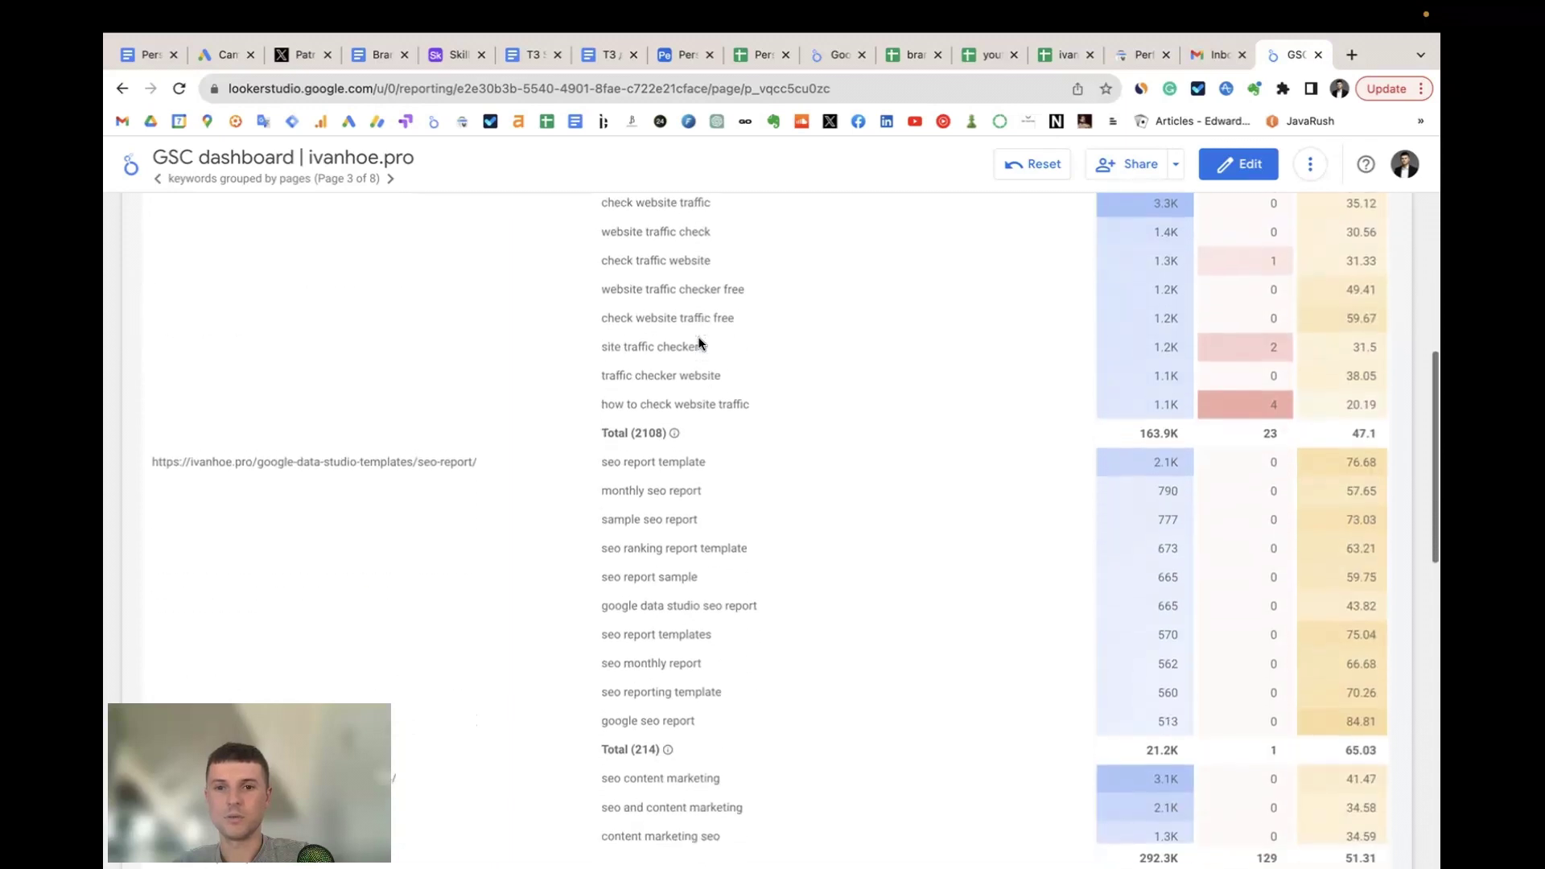
scroll(708, 576, "down", 5)
scroll(708, 576, "down", 2)
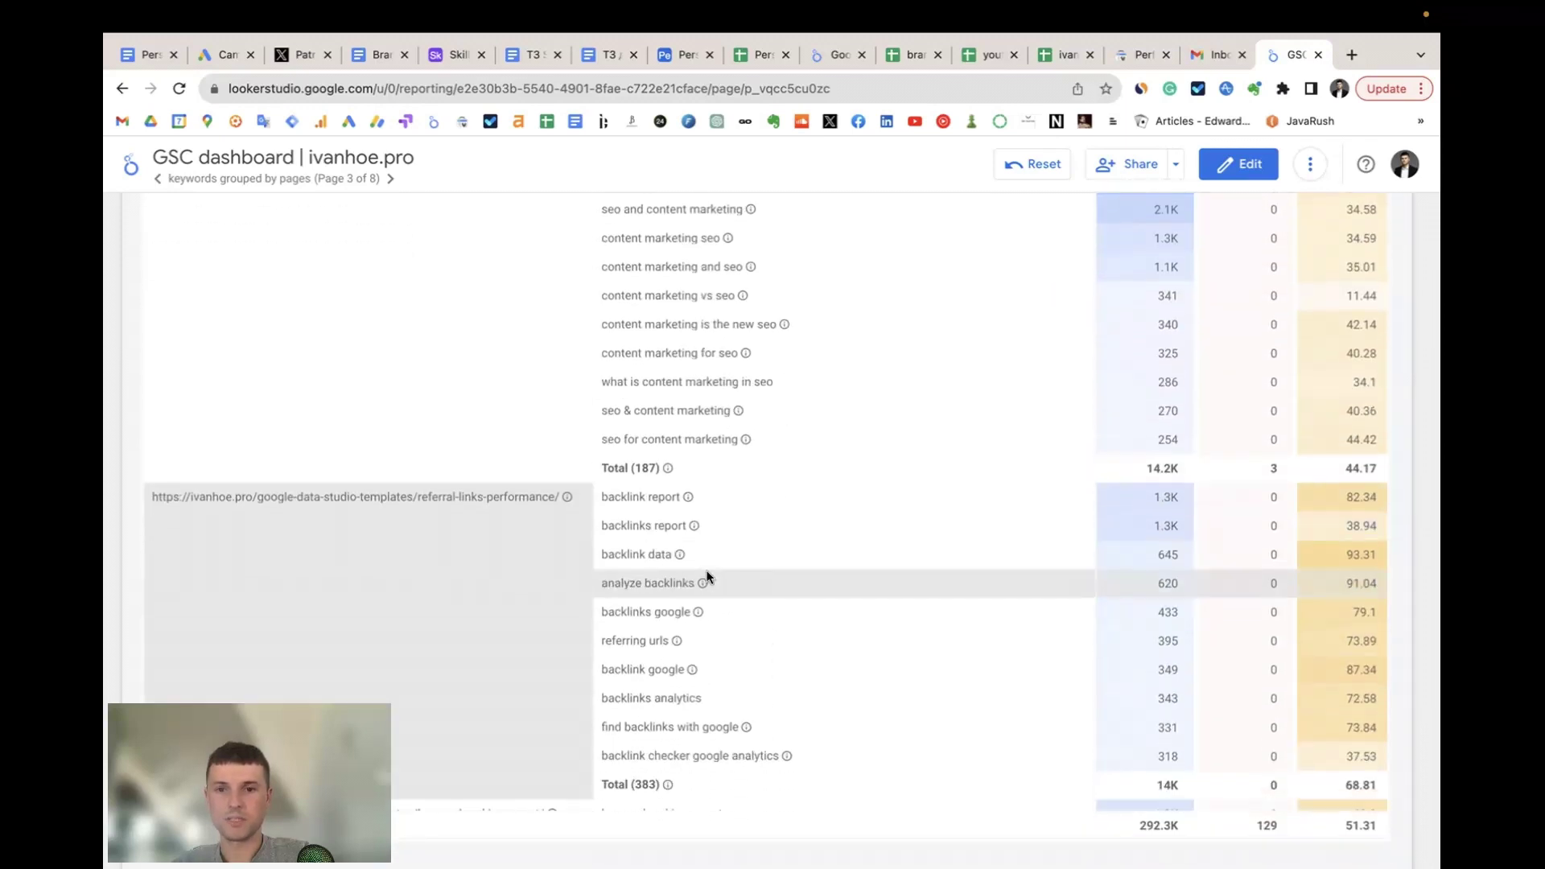
scroll(701, 370, "up", 3)
scroll(701, 369, "down", 2)
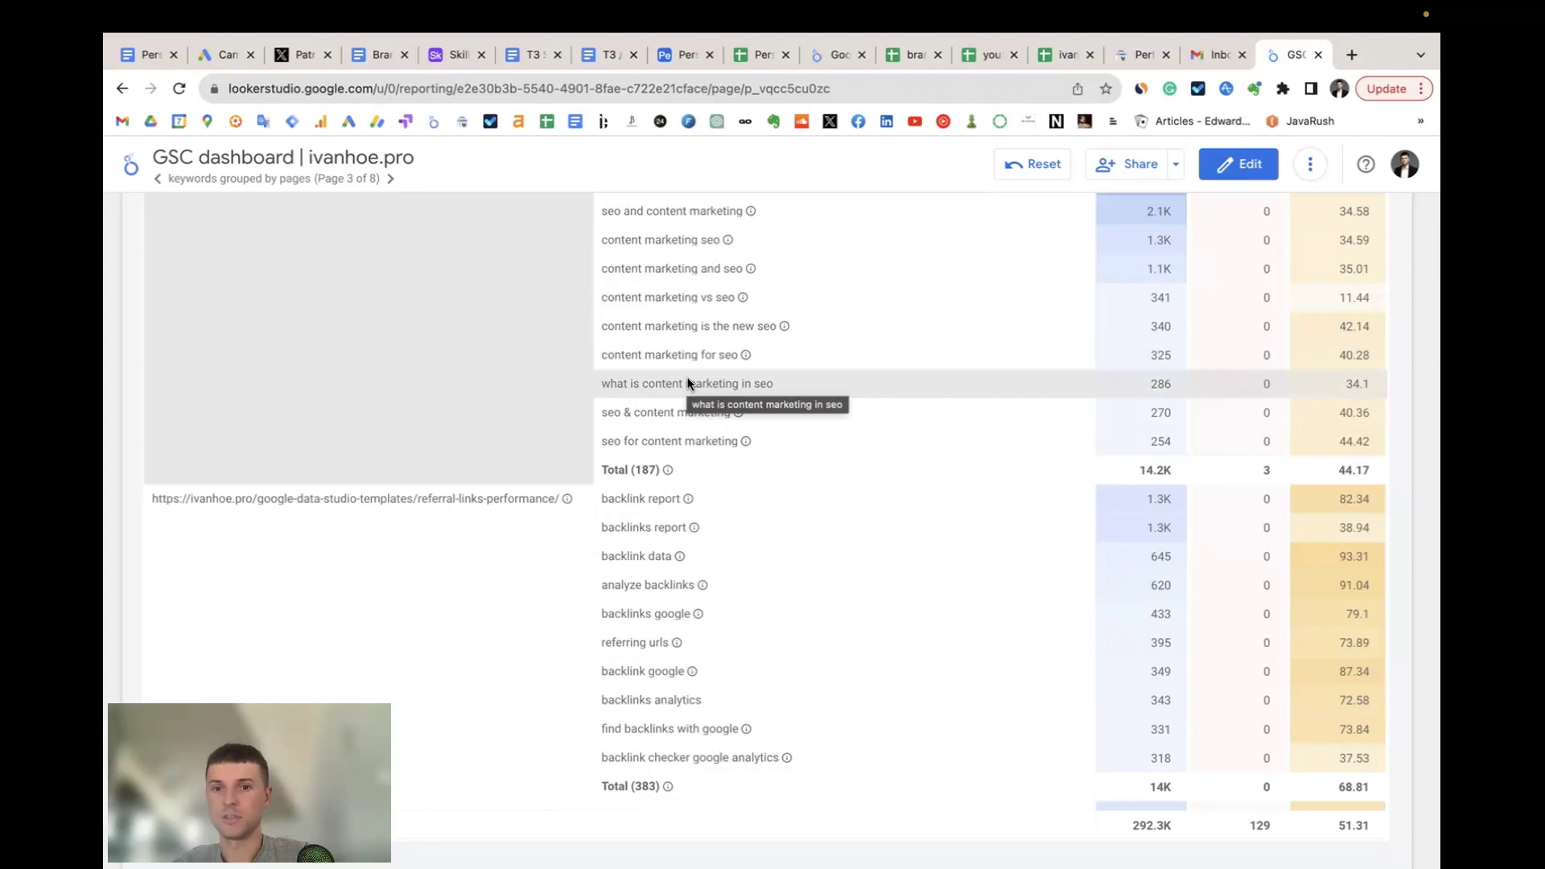
scroll(688, 383, "down", 10)
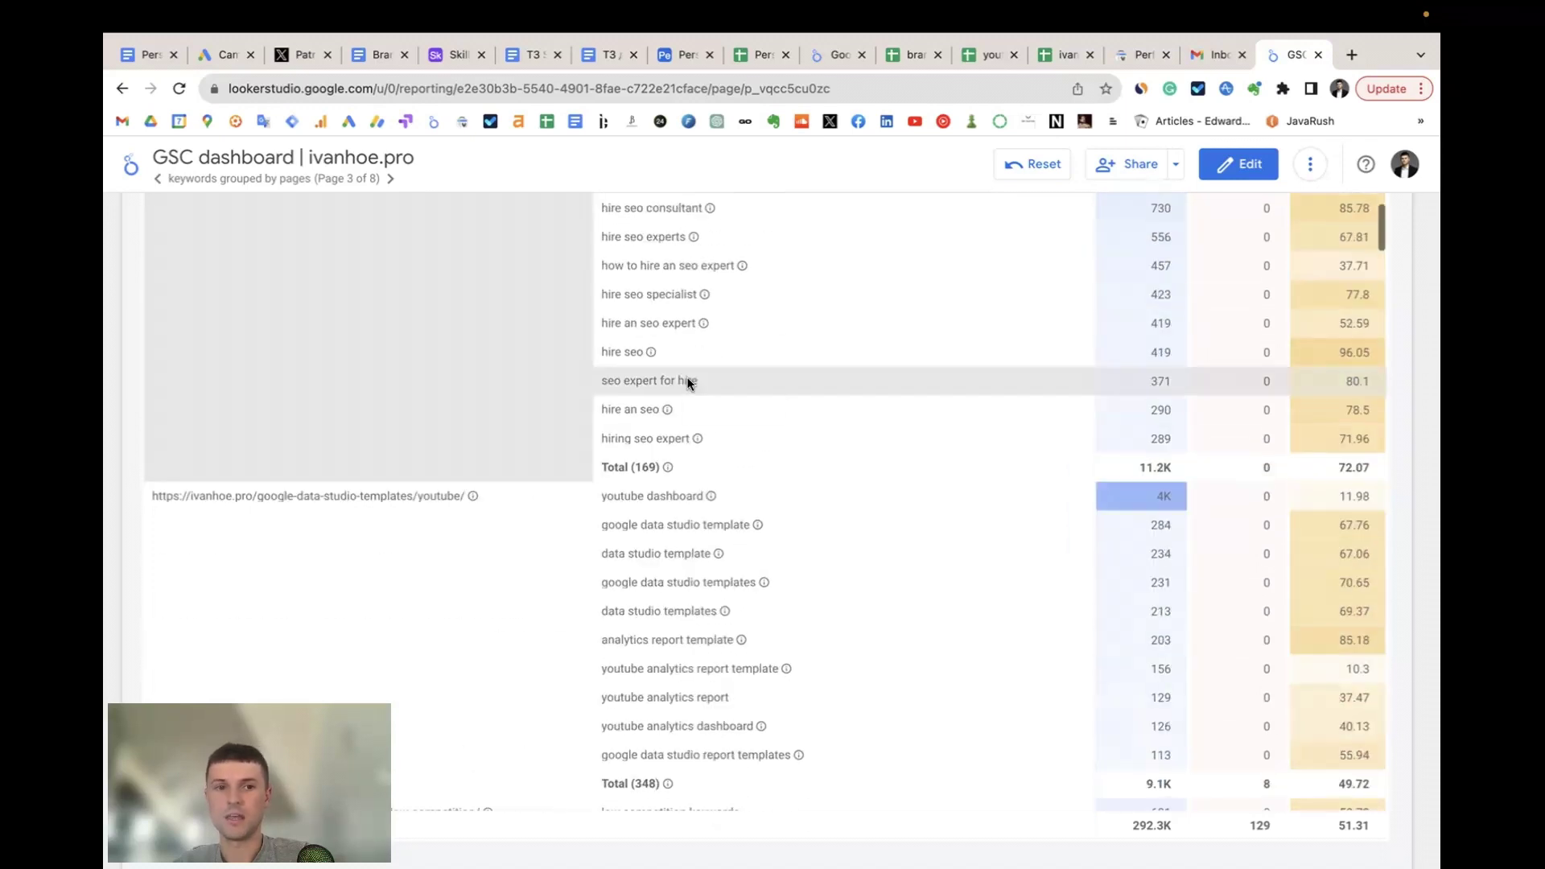
scroll(688, 383, "up", 4)
scroll(688, 383, "up", 15)
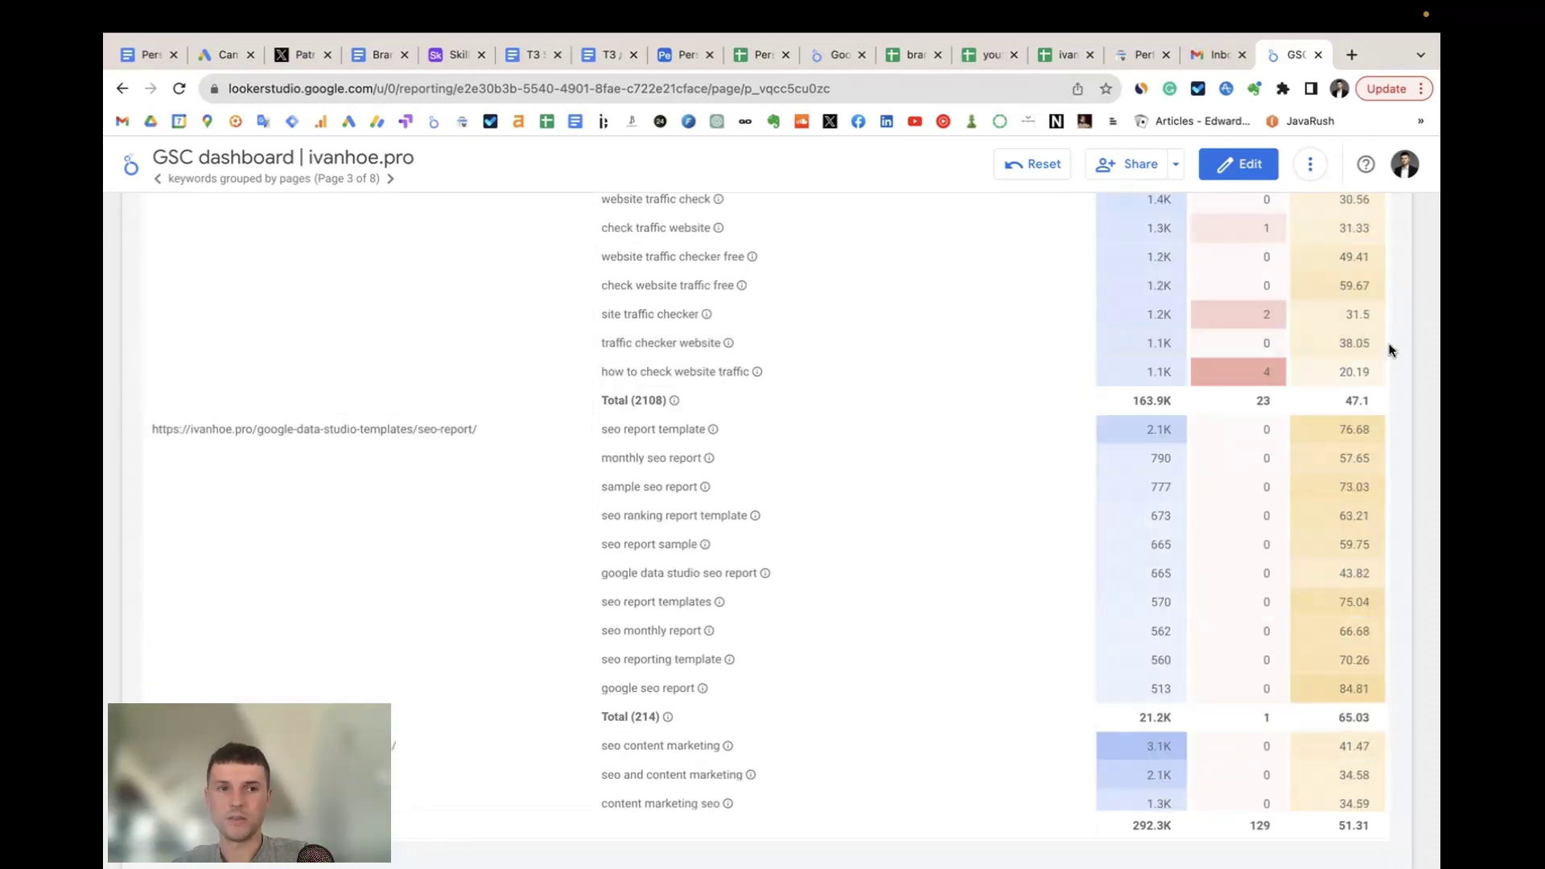
scroll(1422, 370, "up", 6)
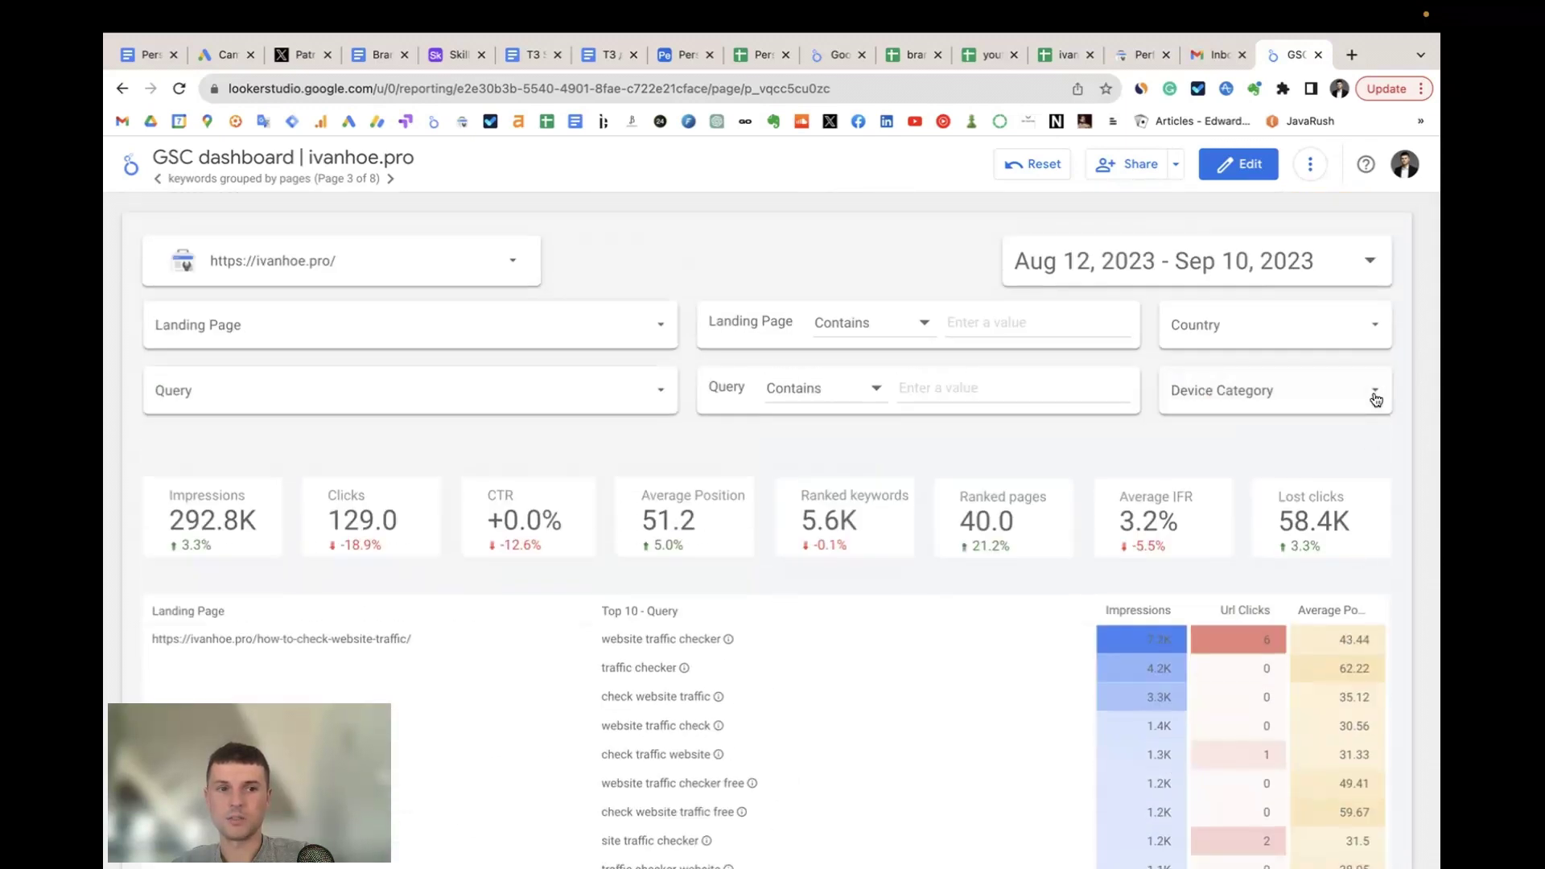
- View the export format options for the landing page and query pivot table without exporting it
left_click(1365, 585)
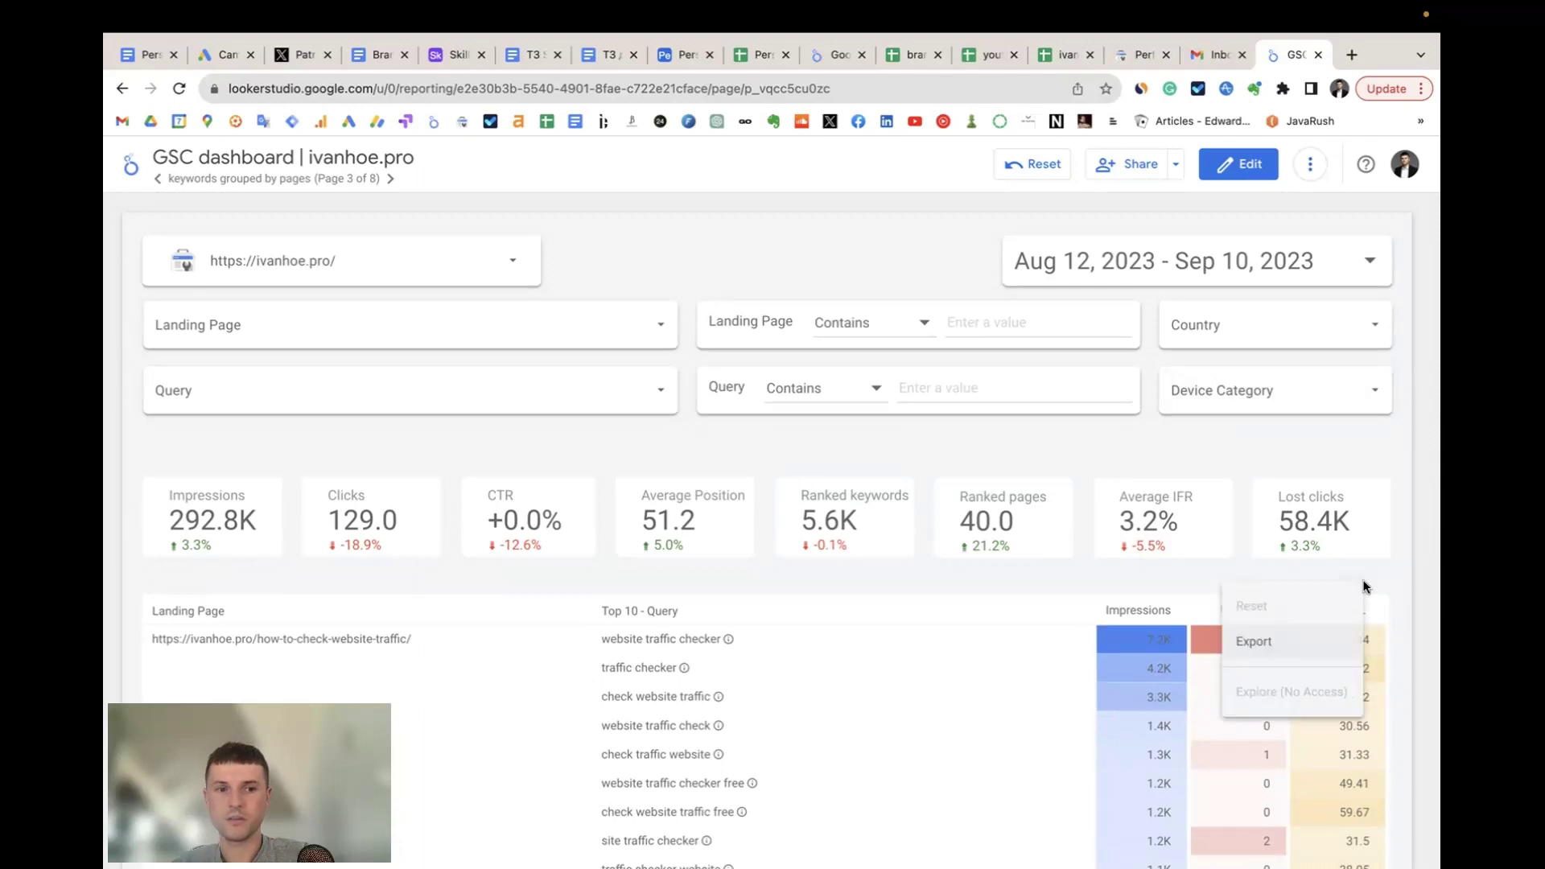
left_click(1290, 641)
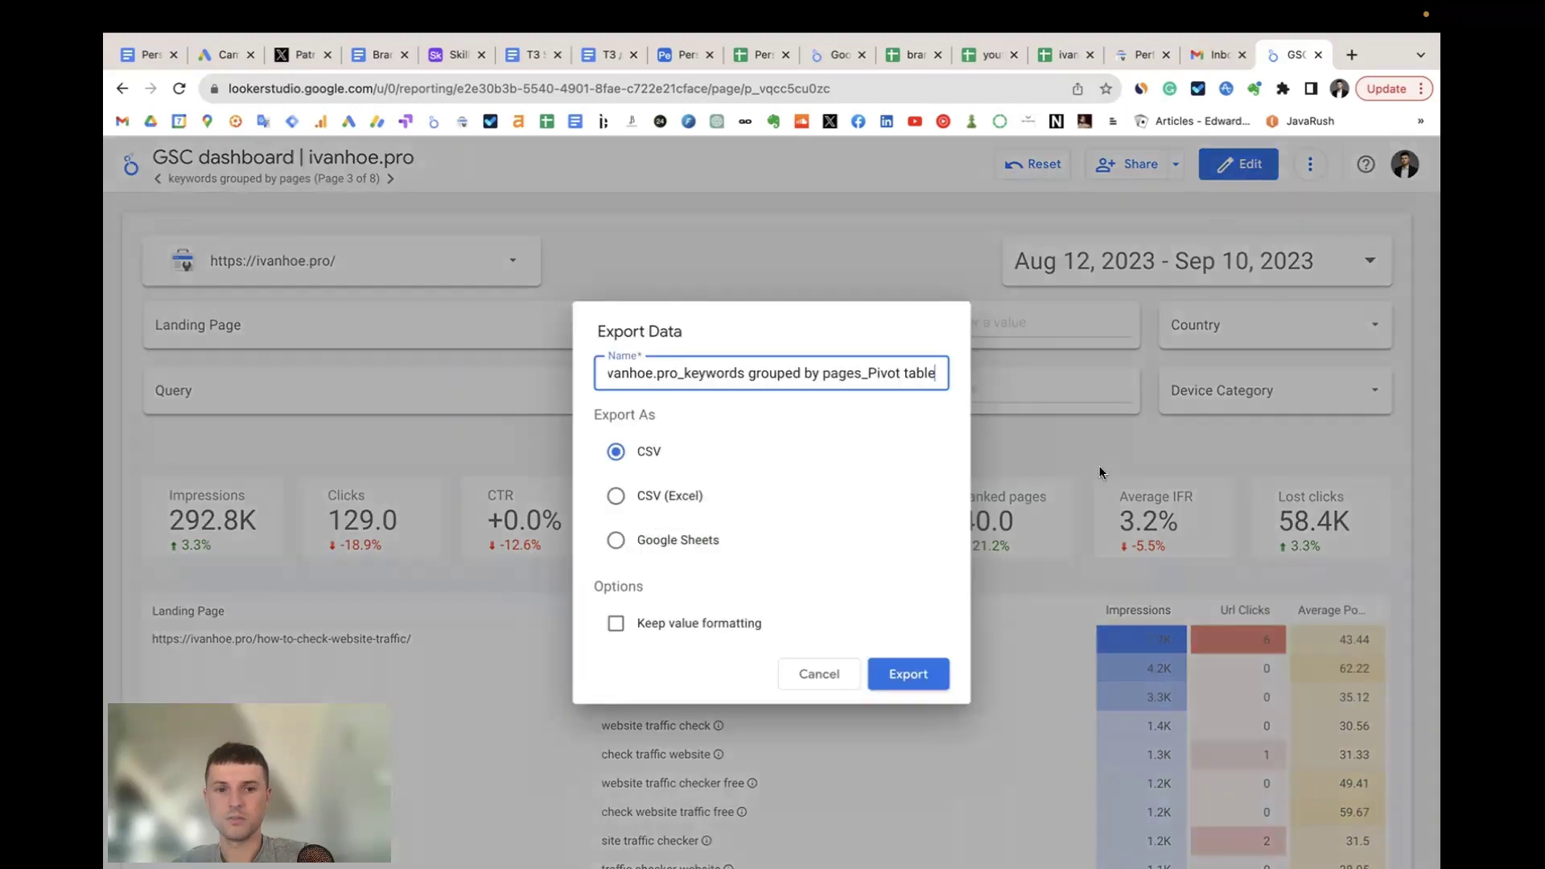
left_click(802, 671)
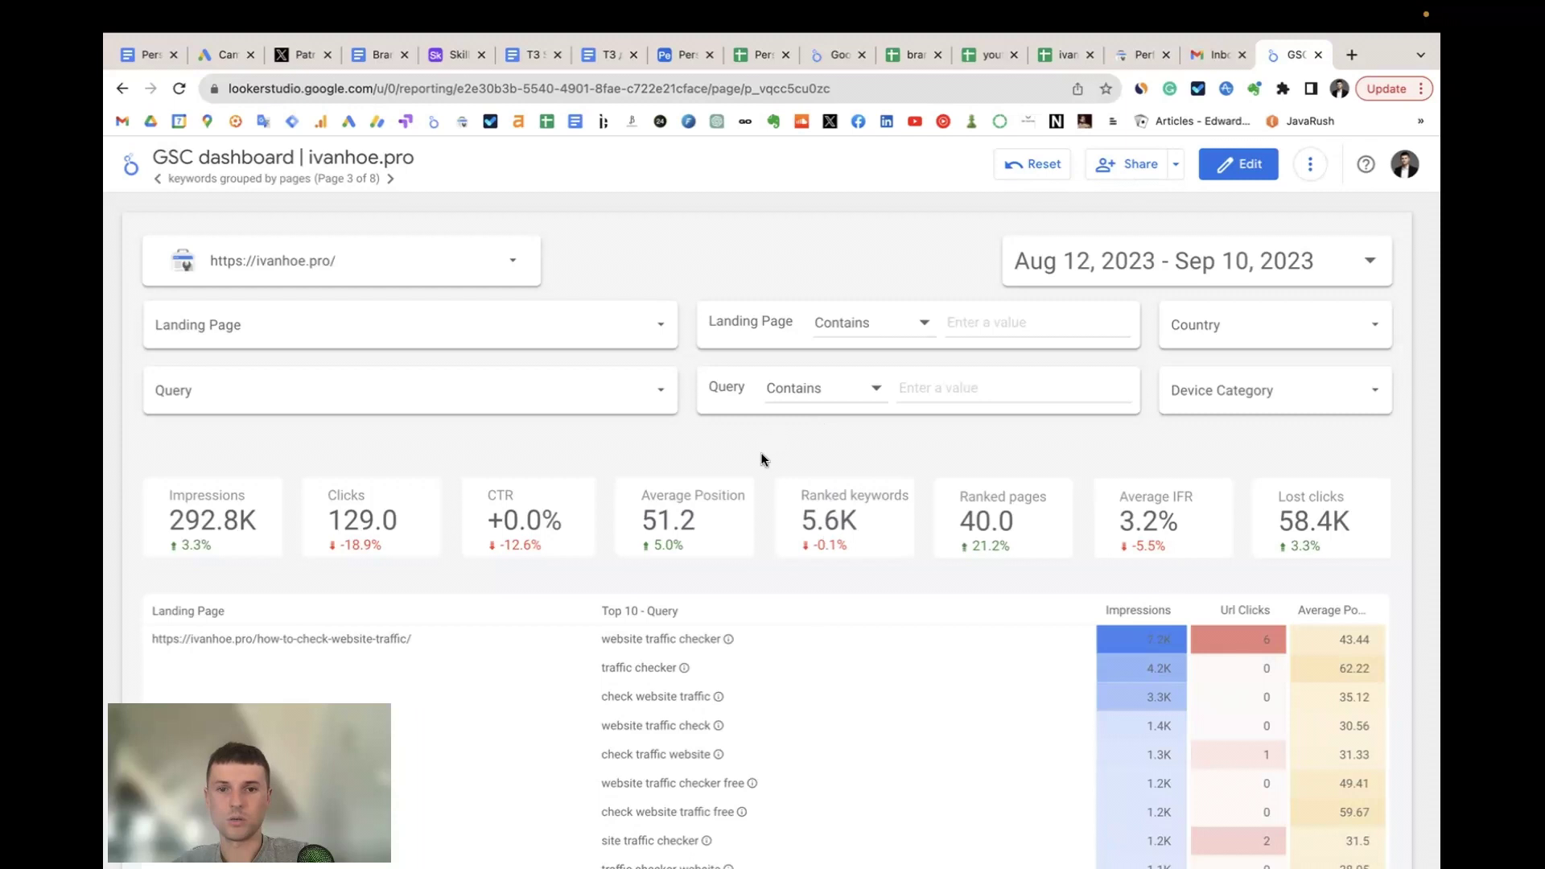
- Open the landing pages rankings page and examine its average position chart and the daily position and impressions table
left_click(293, 179)
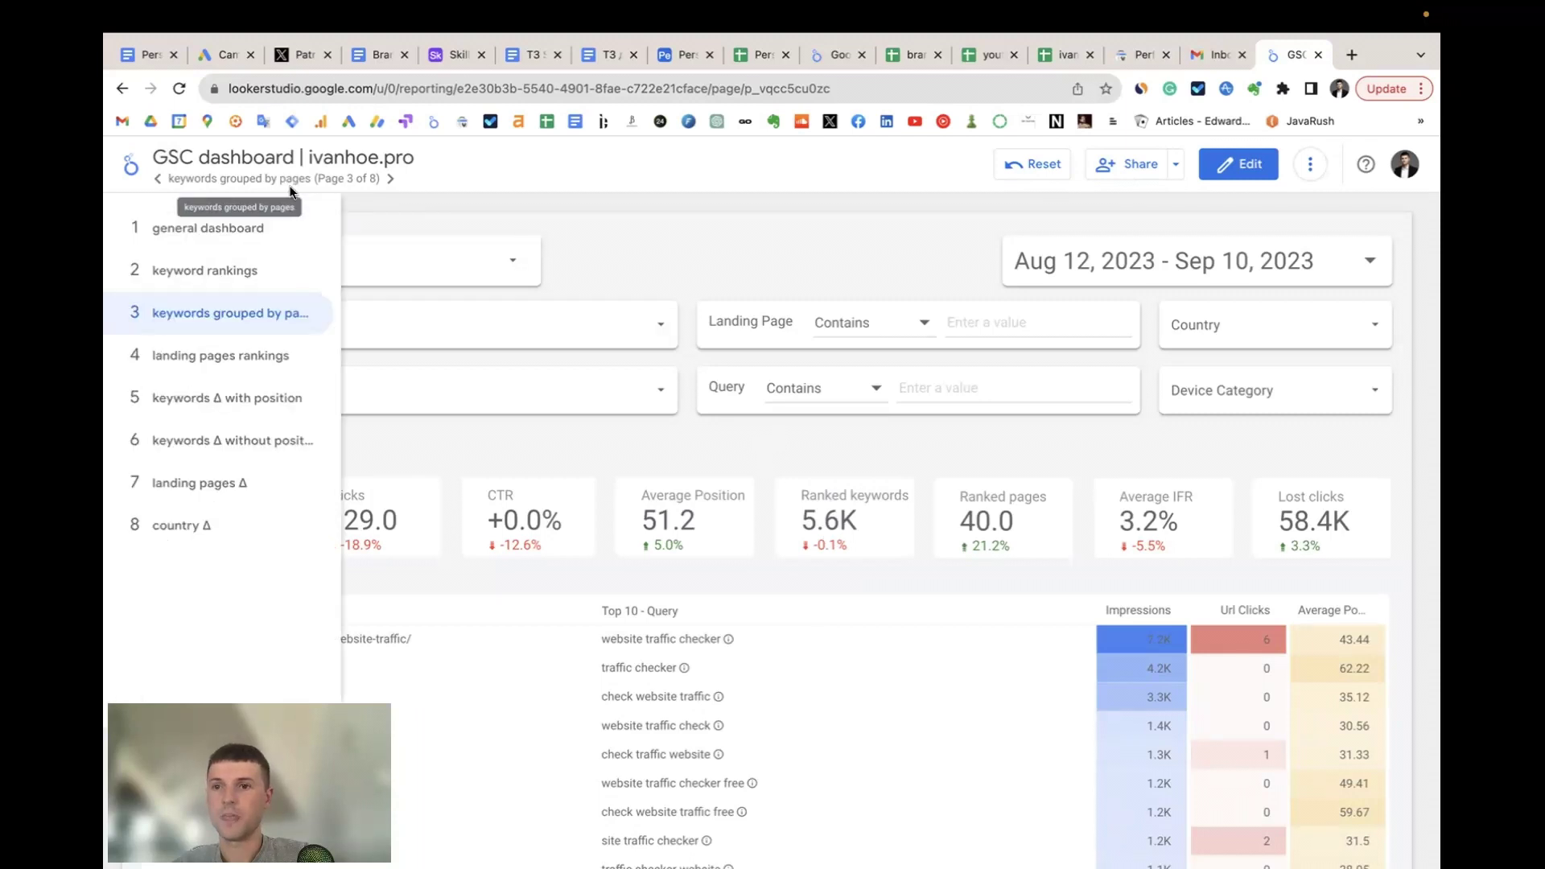
left_click(240, 369)
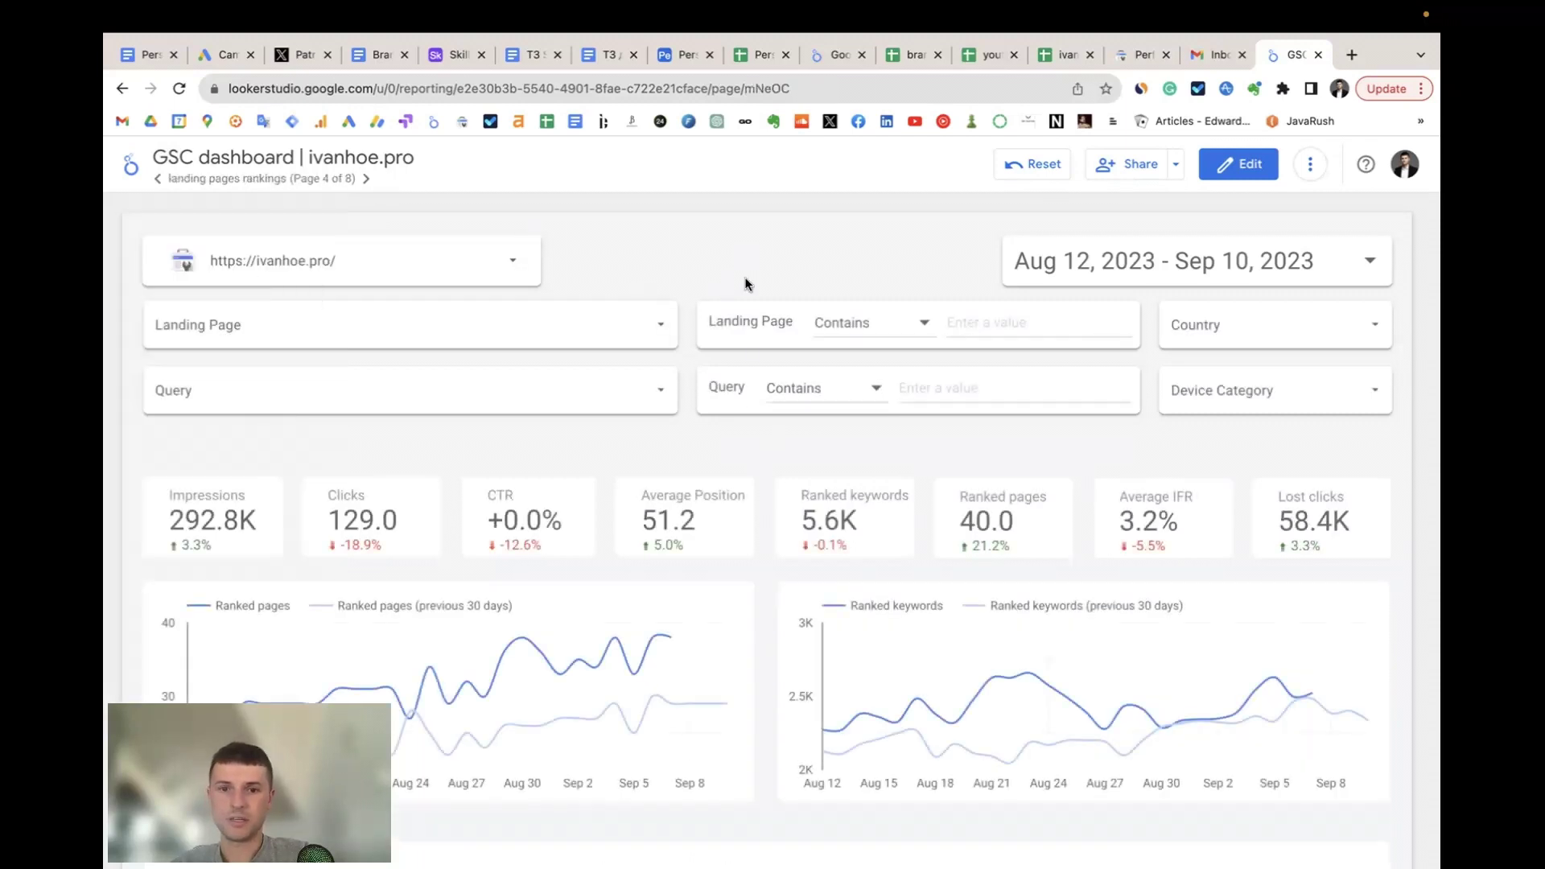
scroll(747, 429, "down", 10)
scroll(749, 430, "down", 5)
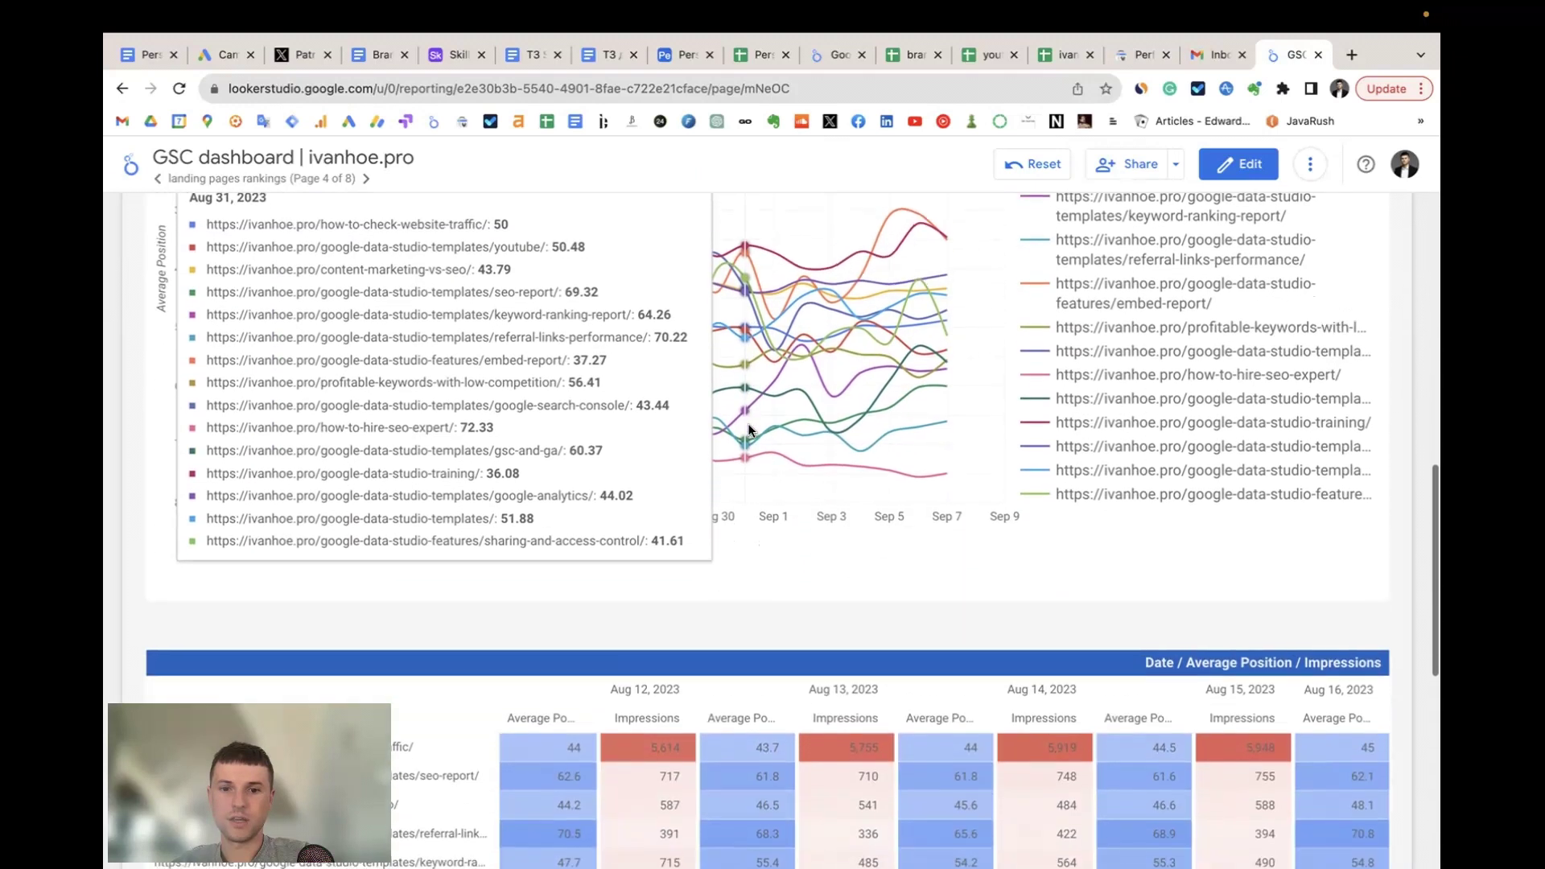
scroll(885, 426, "up", 3)
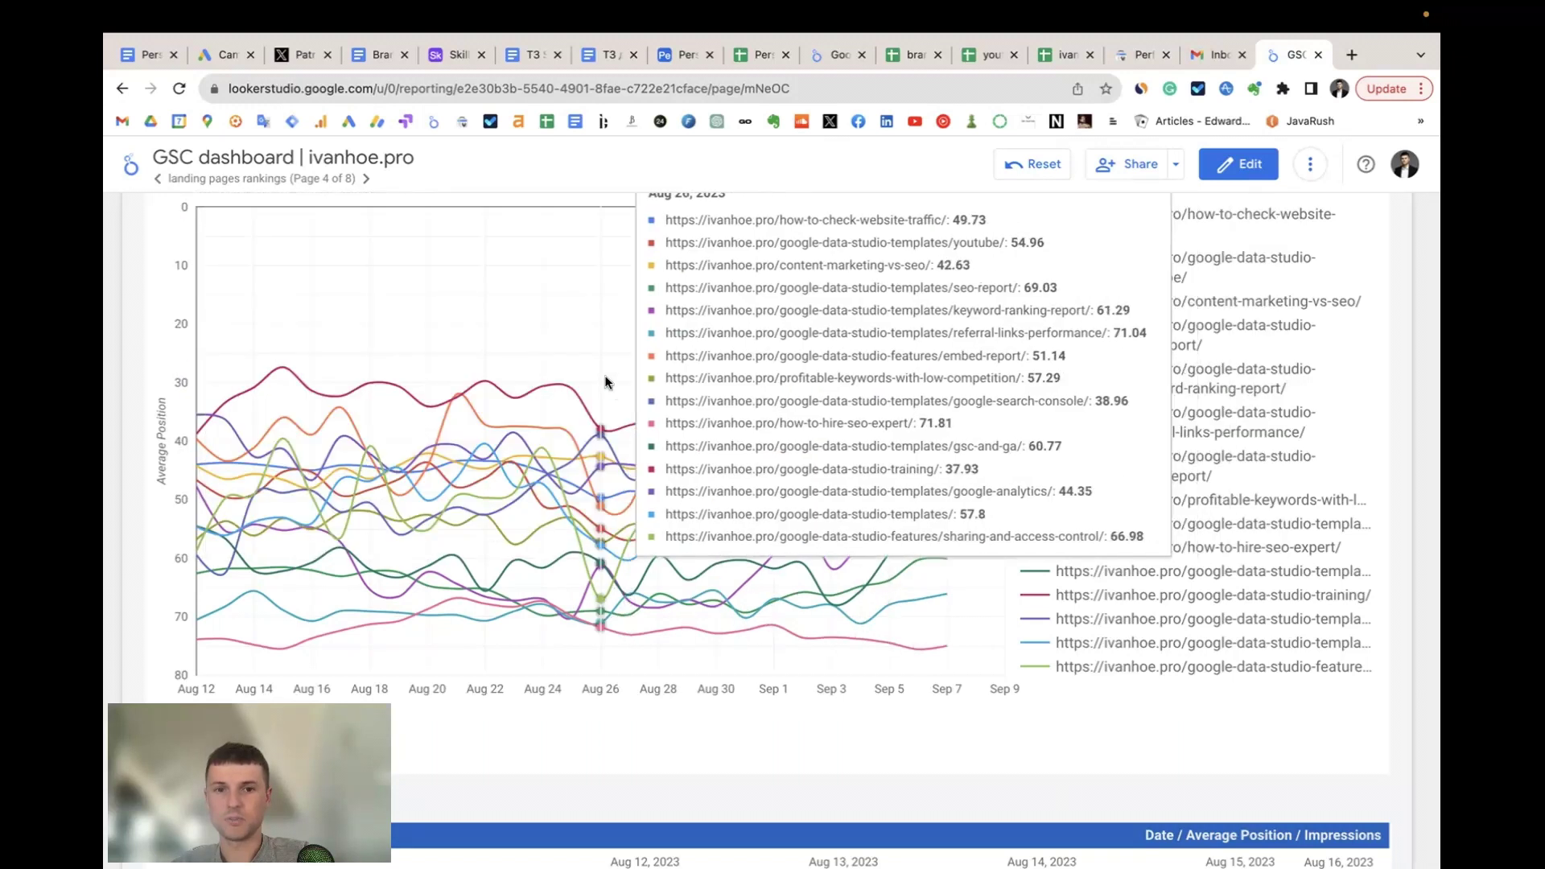
scroll(653, 292, "up", 3)
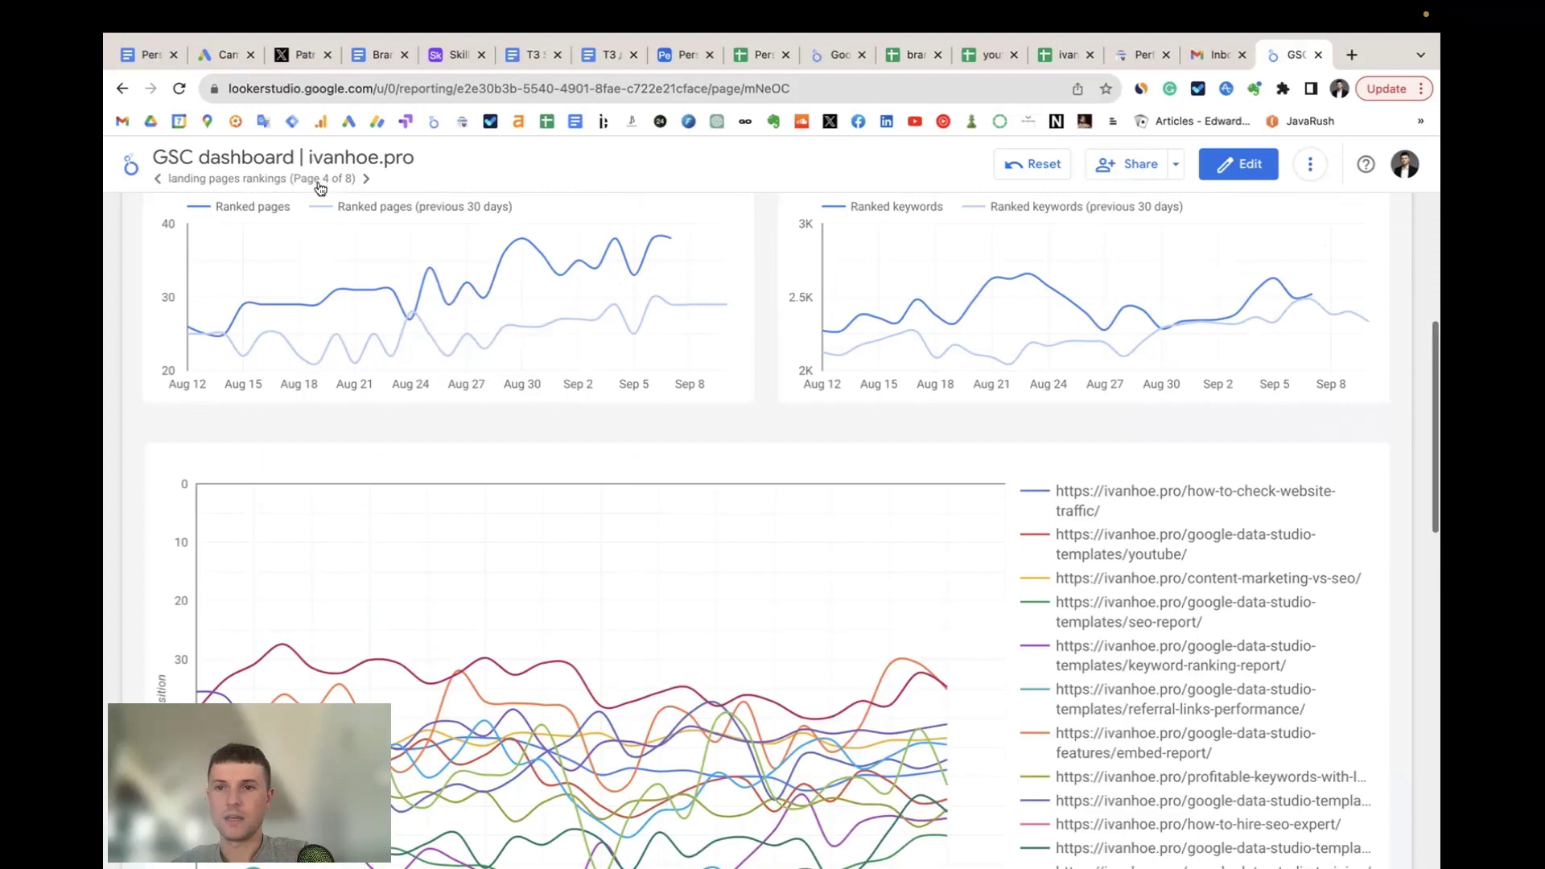
- Open the keywords Δ with position page and set its date range to Jul 1, 2023 - Sep 10, 2023
left_click(251, 178)
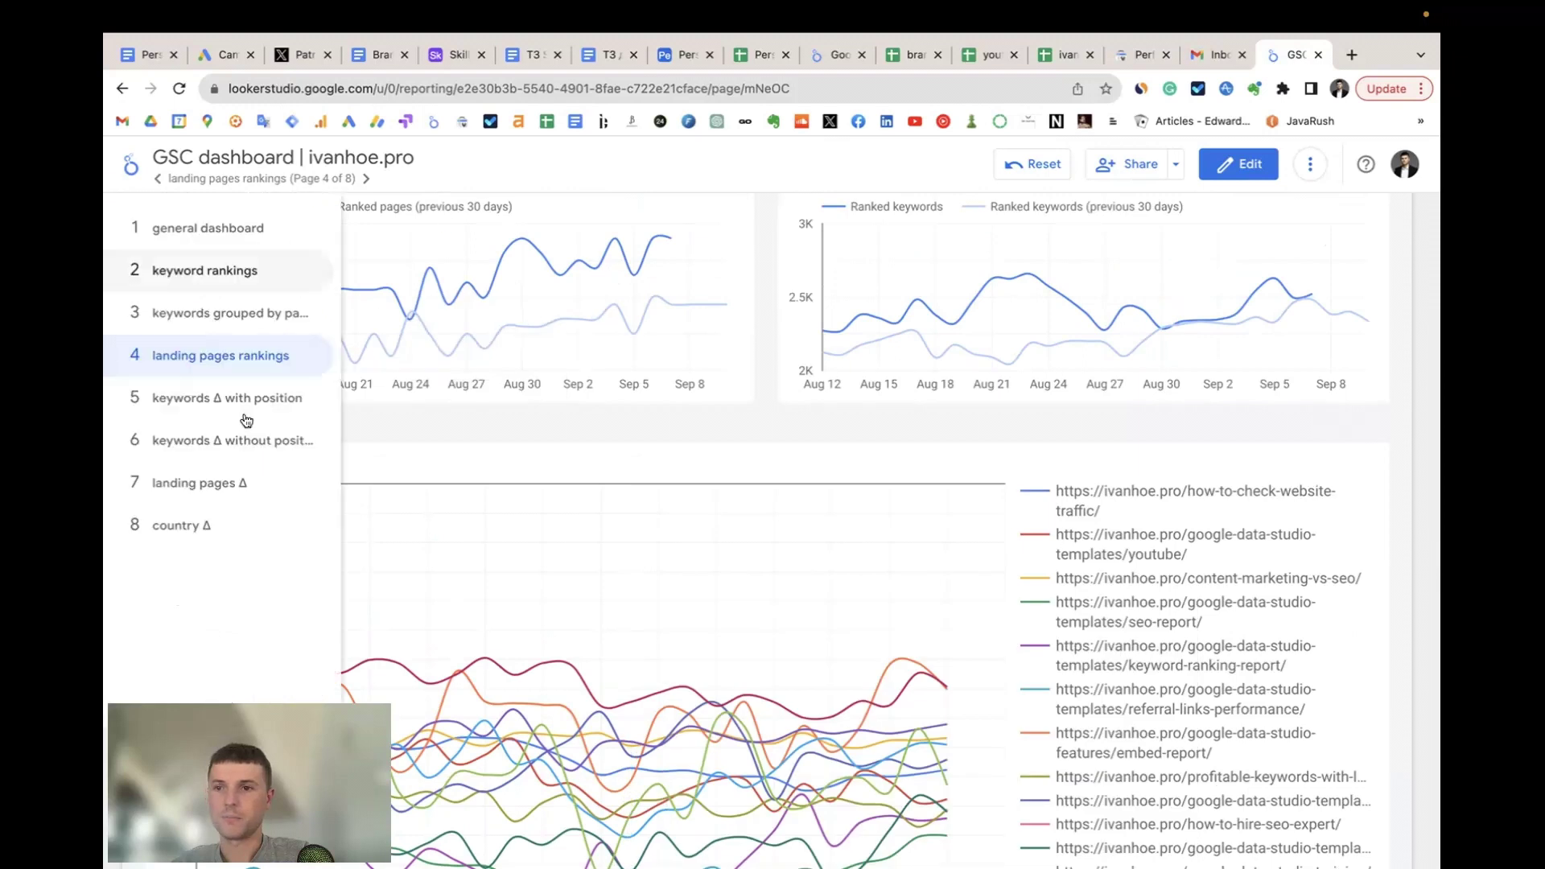
left_click(186, 412)
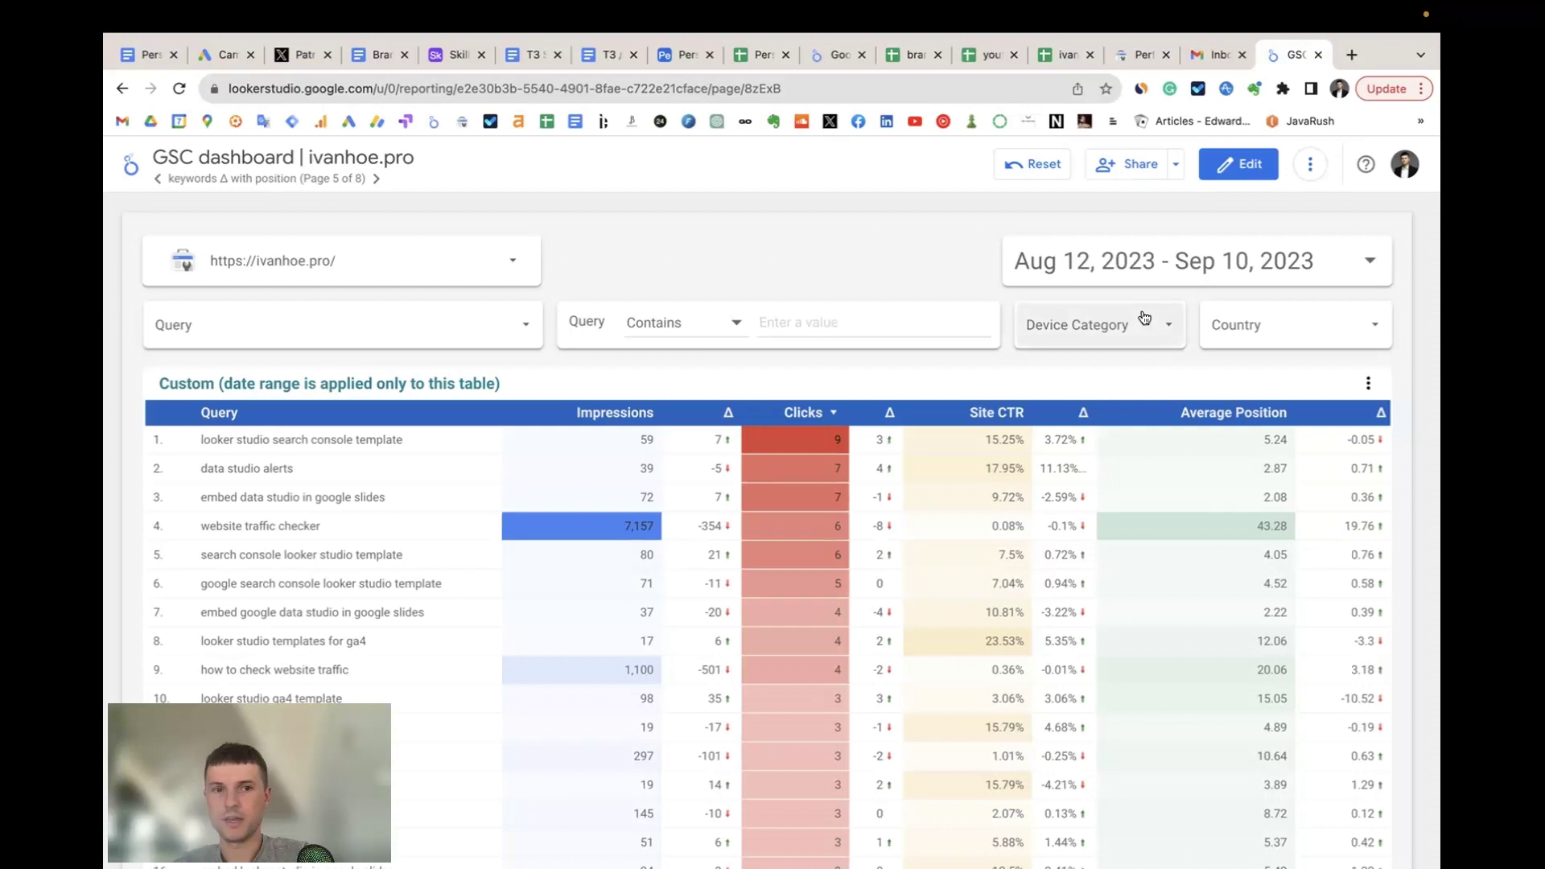
left_click(1311, 268)
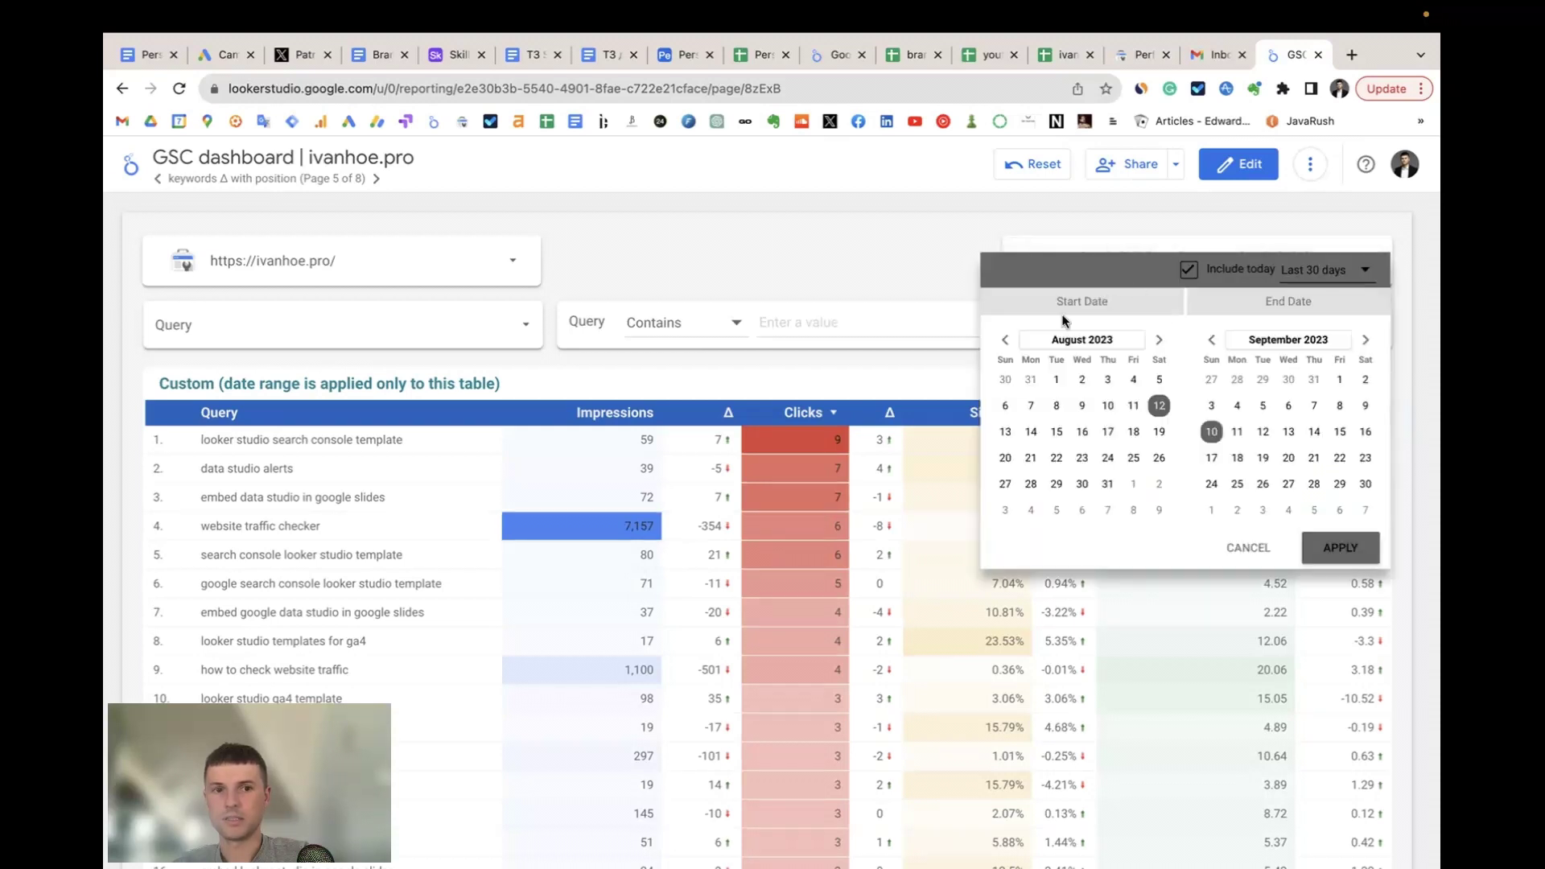
left_click(1004, 339)
left_click(1159, 379)
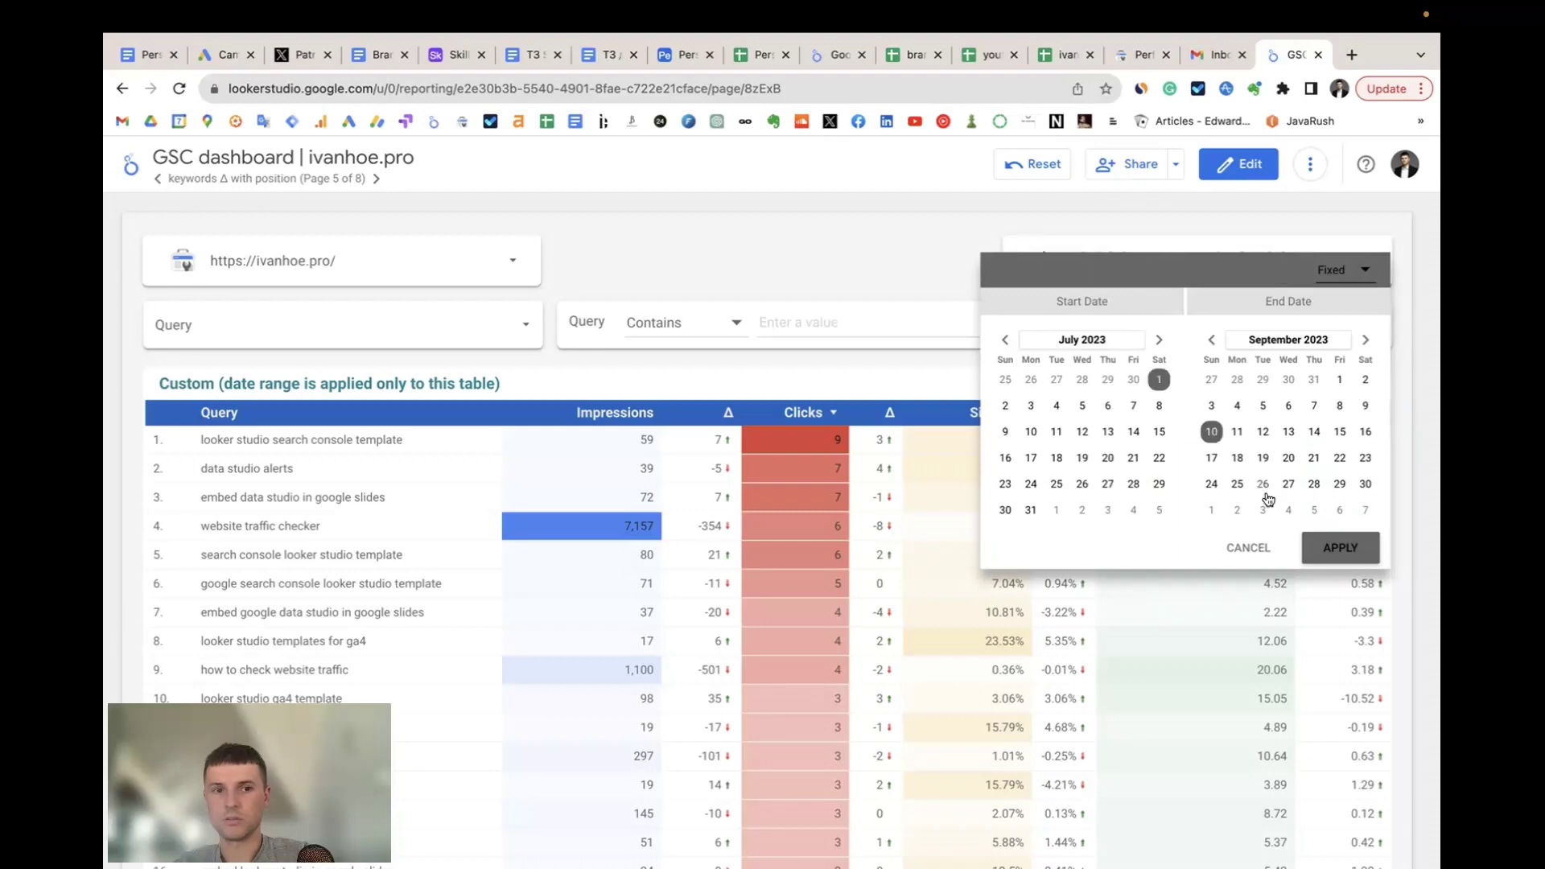
left_click(1337, 547)
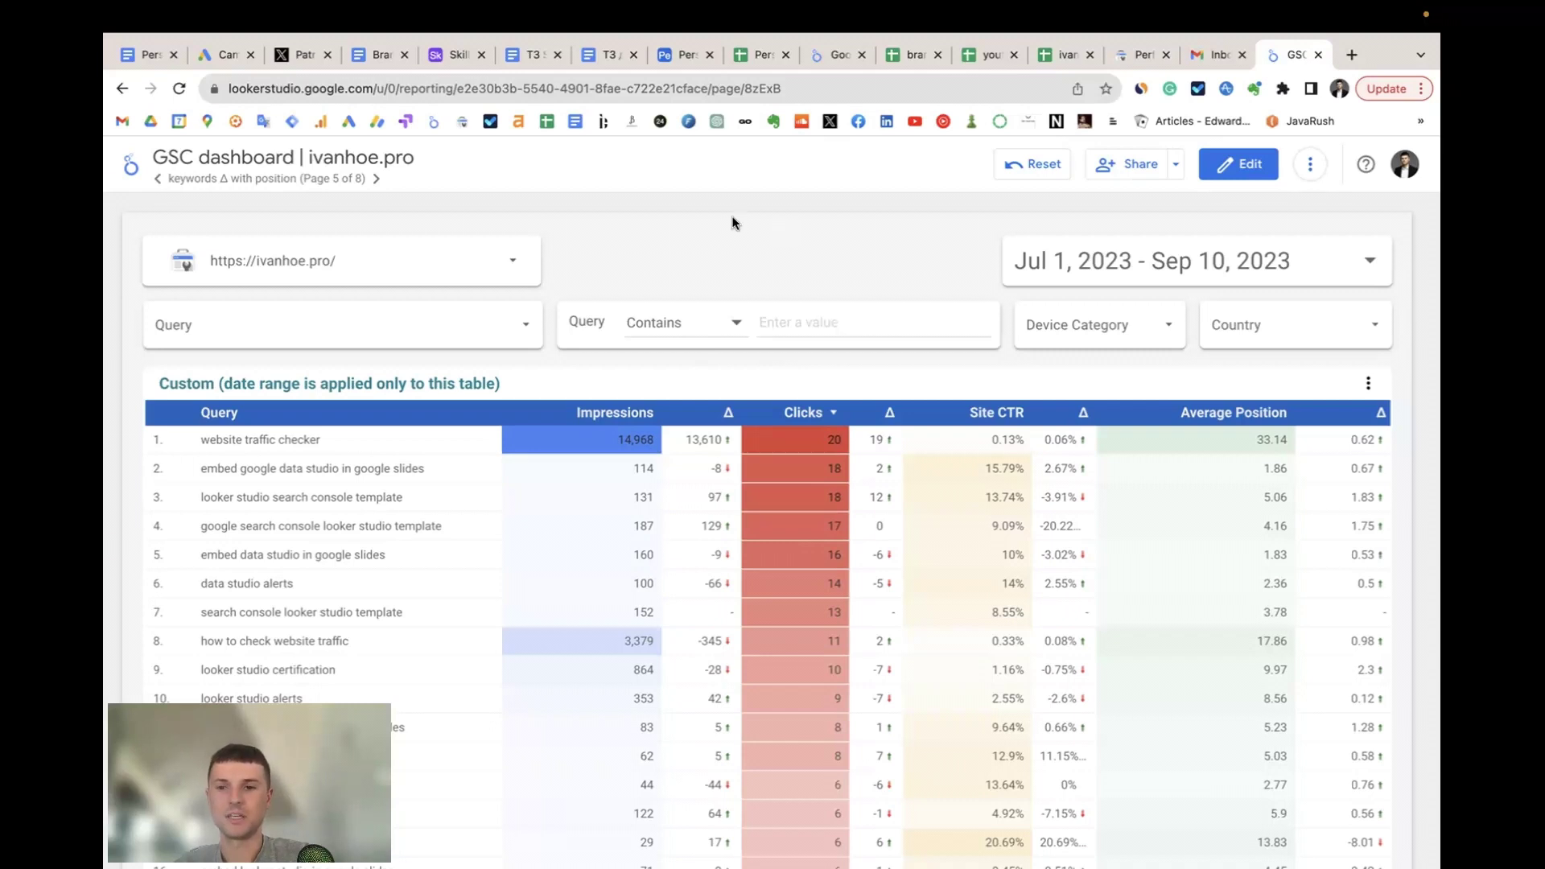
- Examine the Last 7 days (exclude today) table of queries with their changes in impressions, clicks, CTR and position
scroll(124, 511, "down", 10)
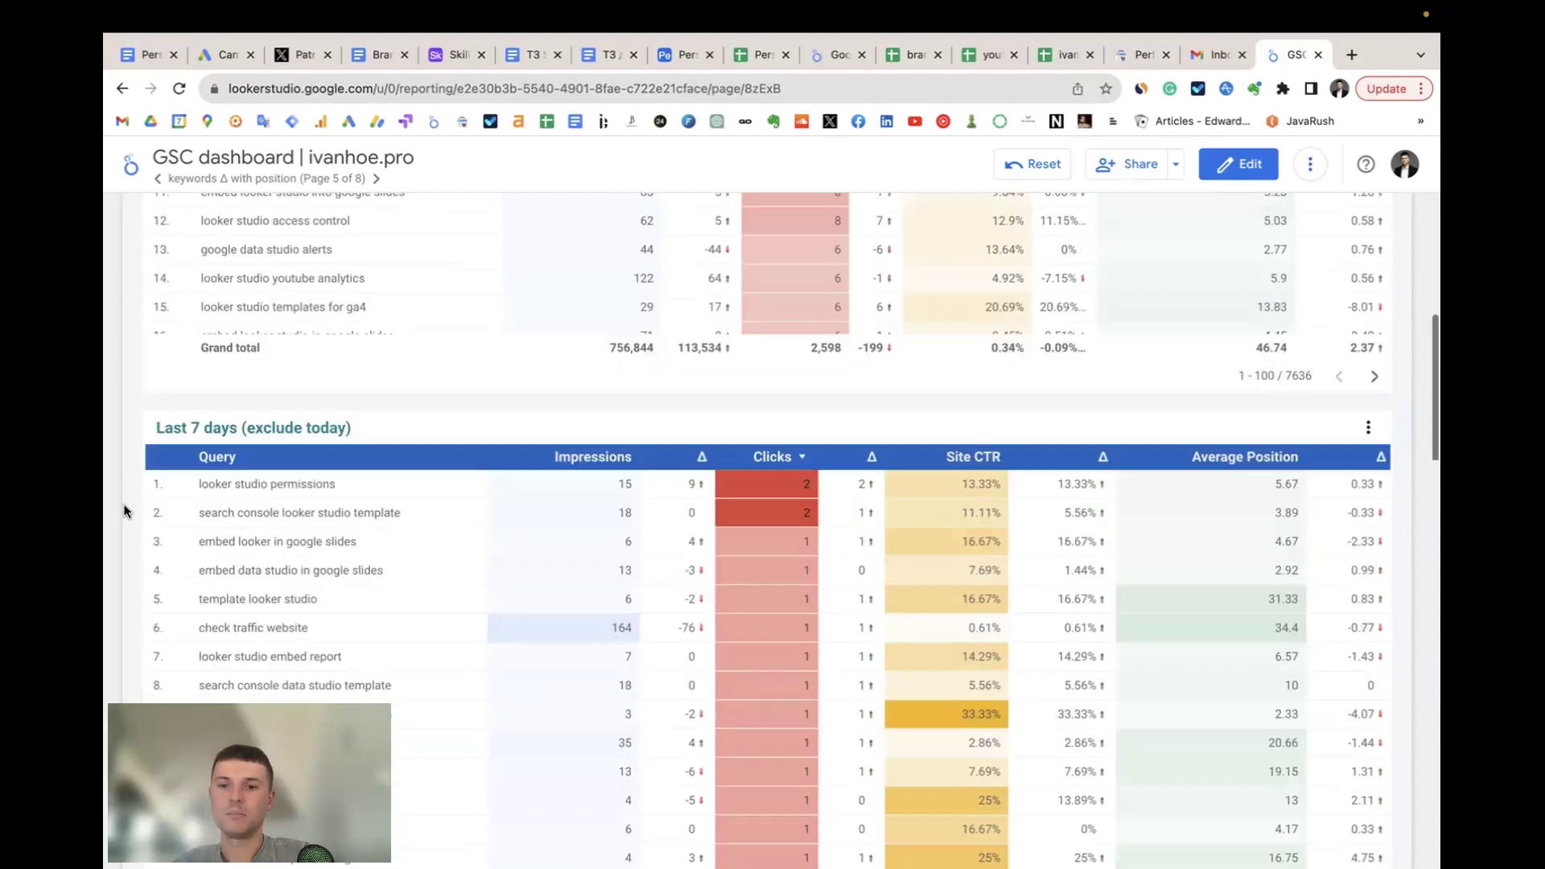
scroll(125, 511, "up", 1)
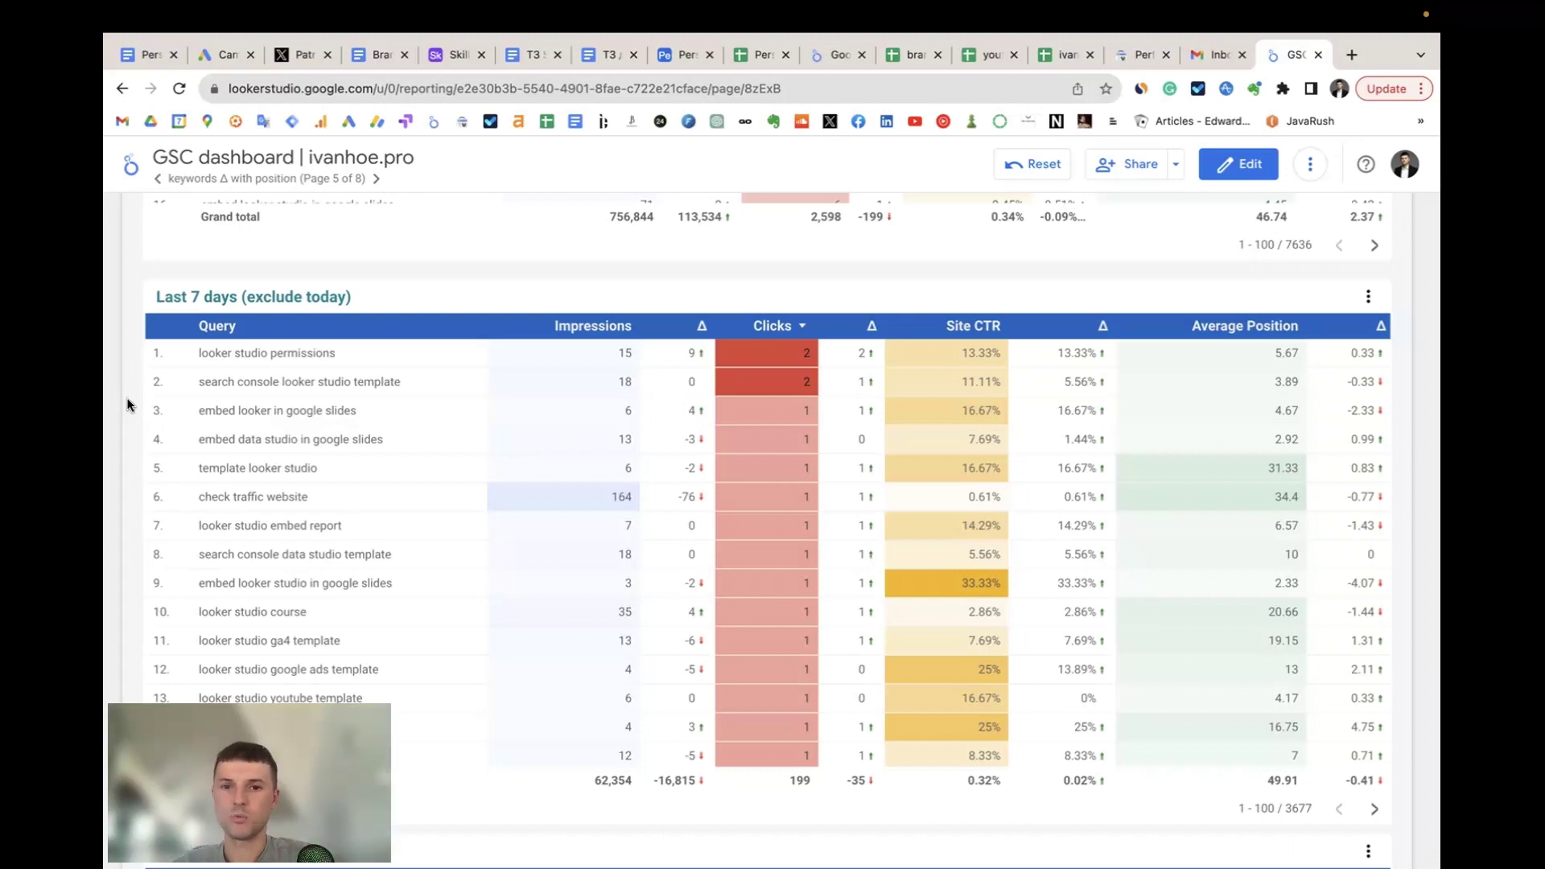
- Examine the query tables for the last 30, 90 and 180 days, then return to the custom date range table
scroll(127, 405, "down", 10)
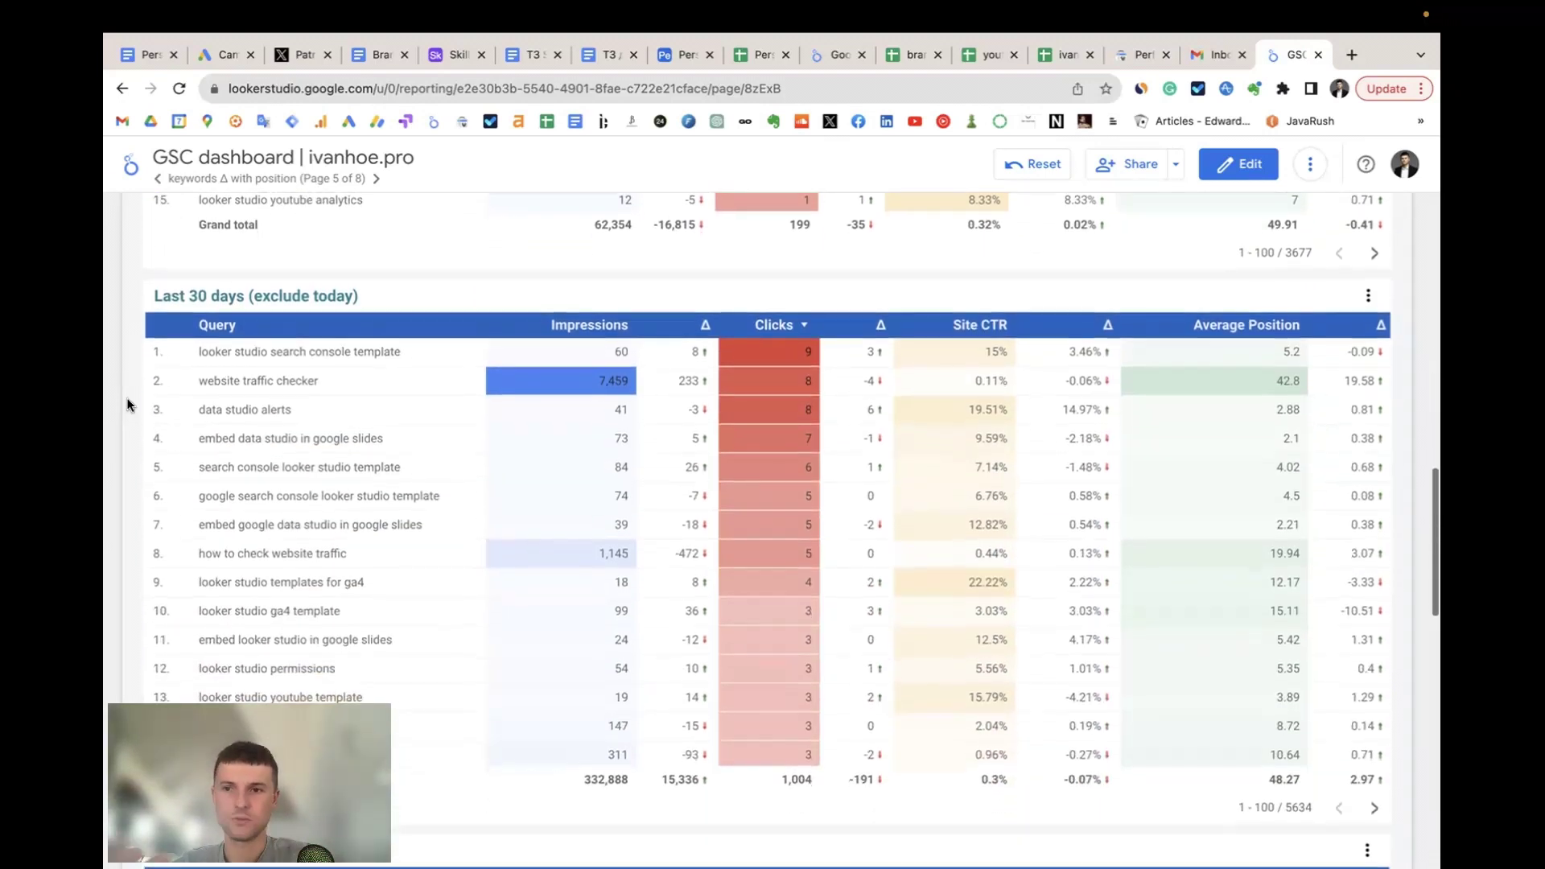
scroll(127, 404, "down", 12)
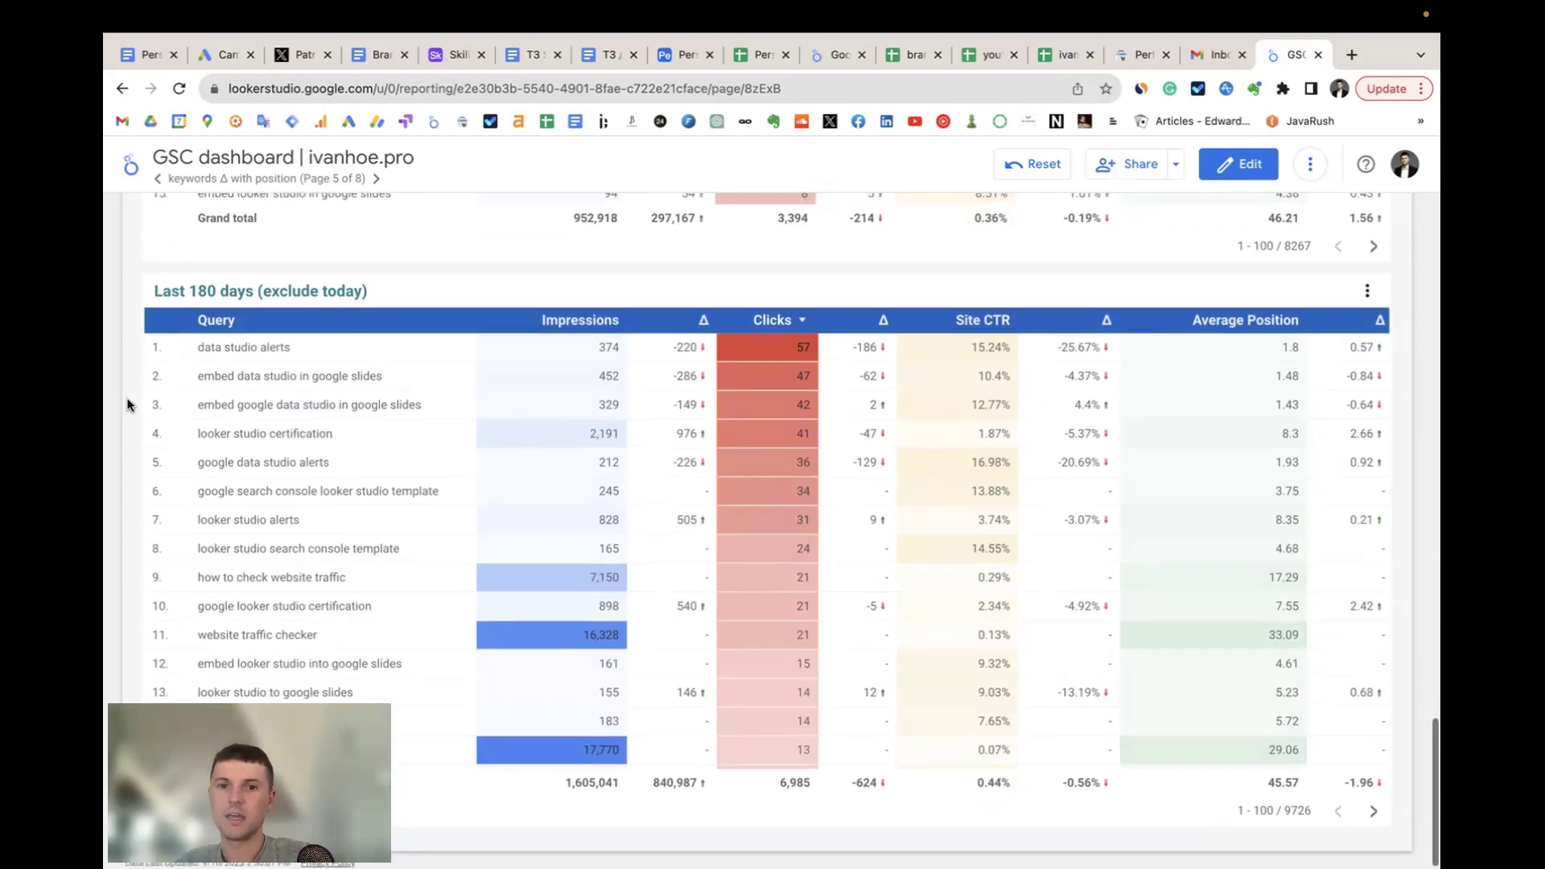
scroll(128, 405, "up", 3)
scroll(127, 405, "down", 3)
scroll(127, 404, "up", 9)
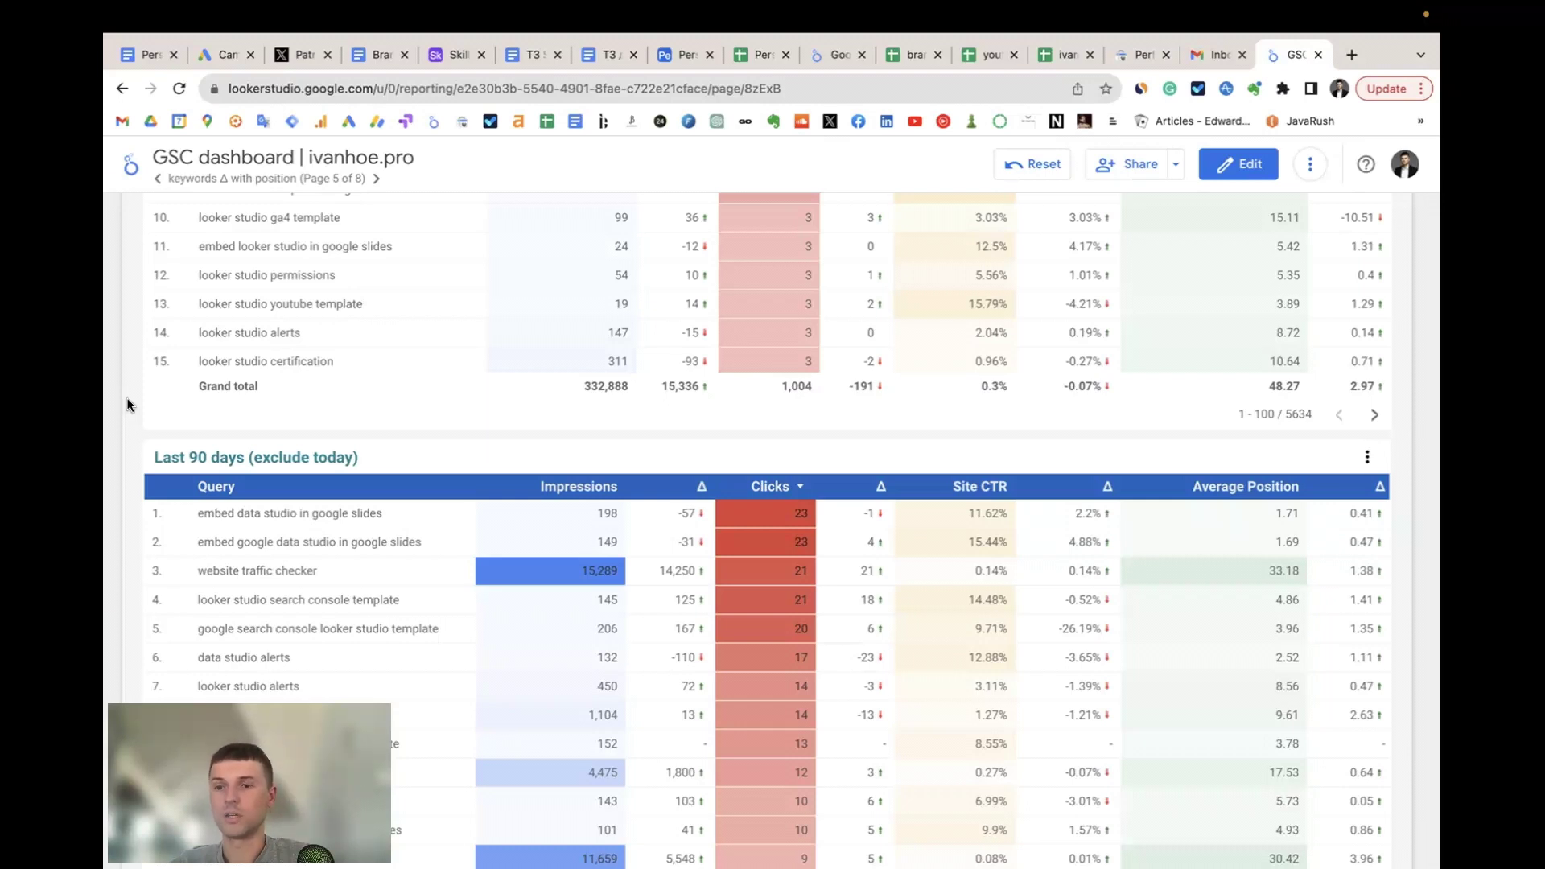
scroll(128, 404, "up", 15)
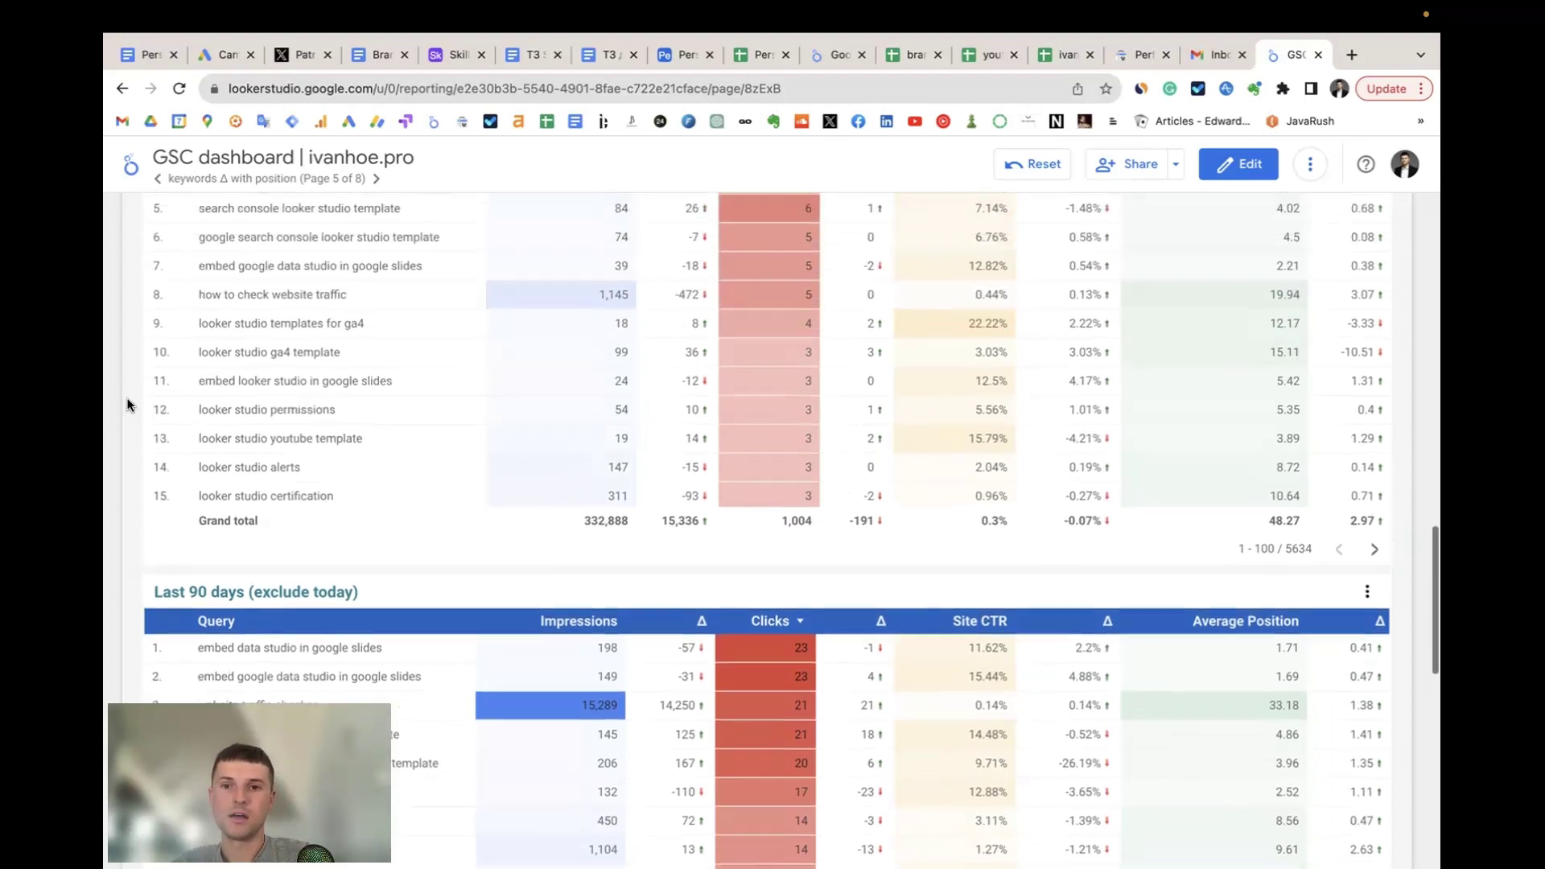
scroll(127, 404, "up", 6)
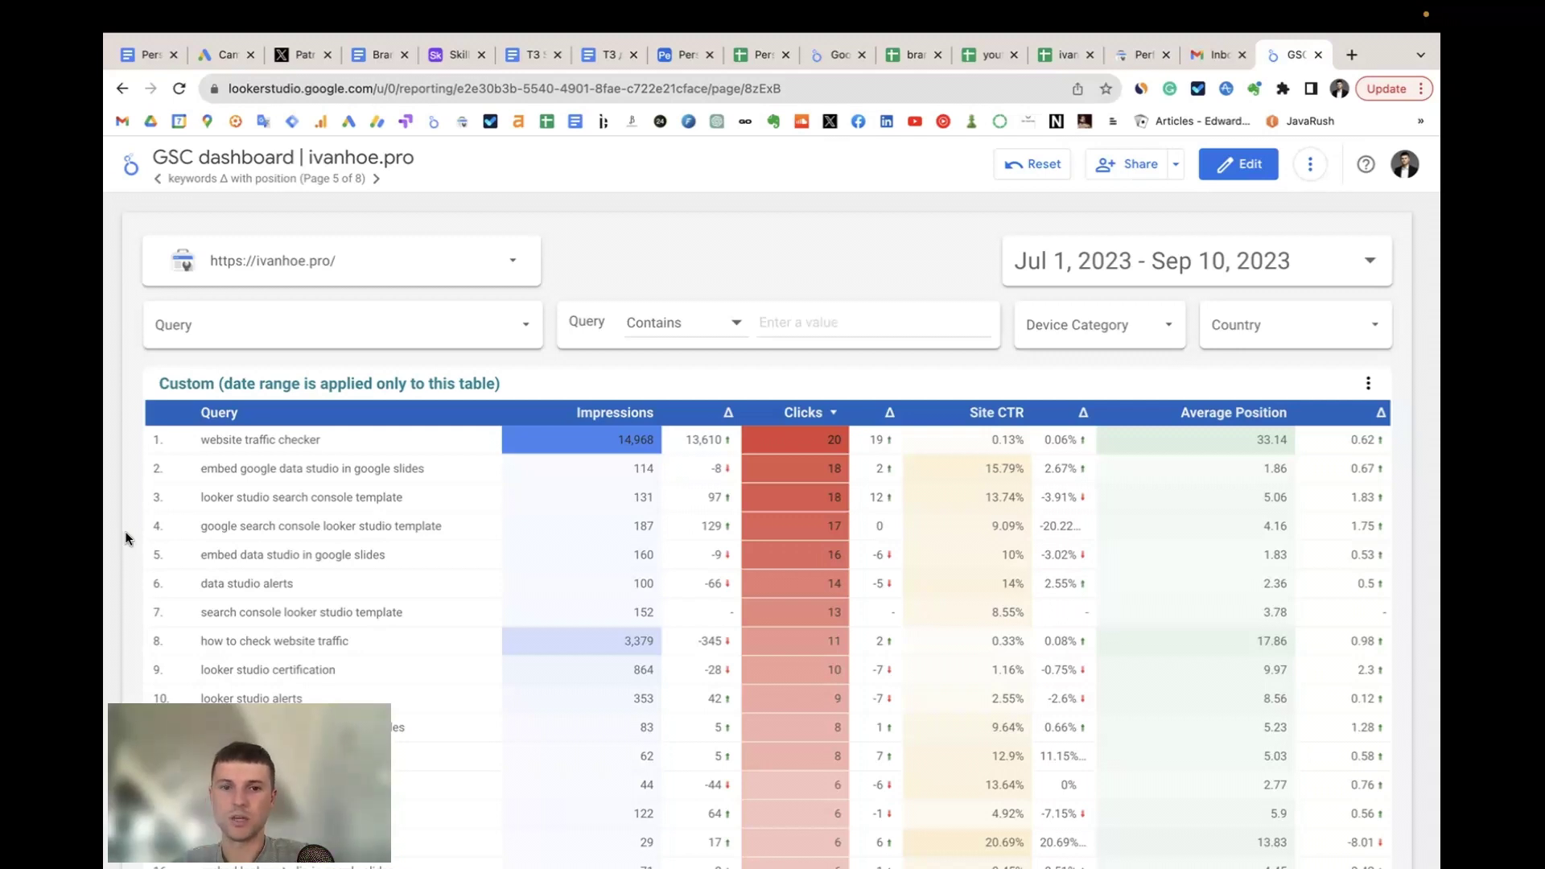
scroll(127, 535, "down", 2)
scroll(129, 534, "up", 2)
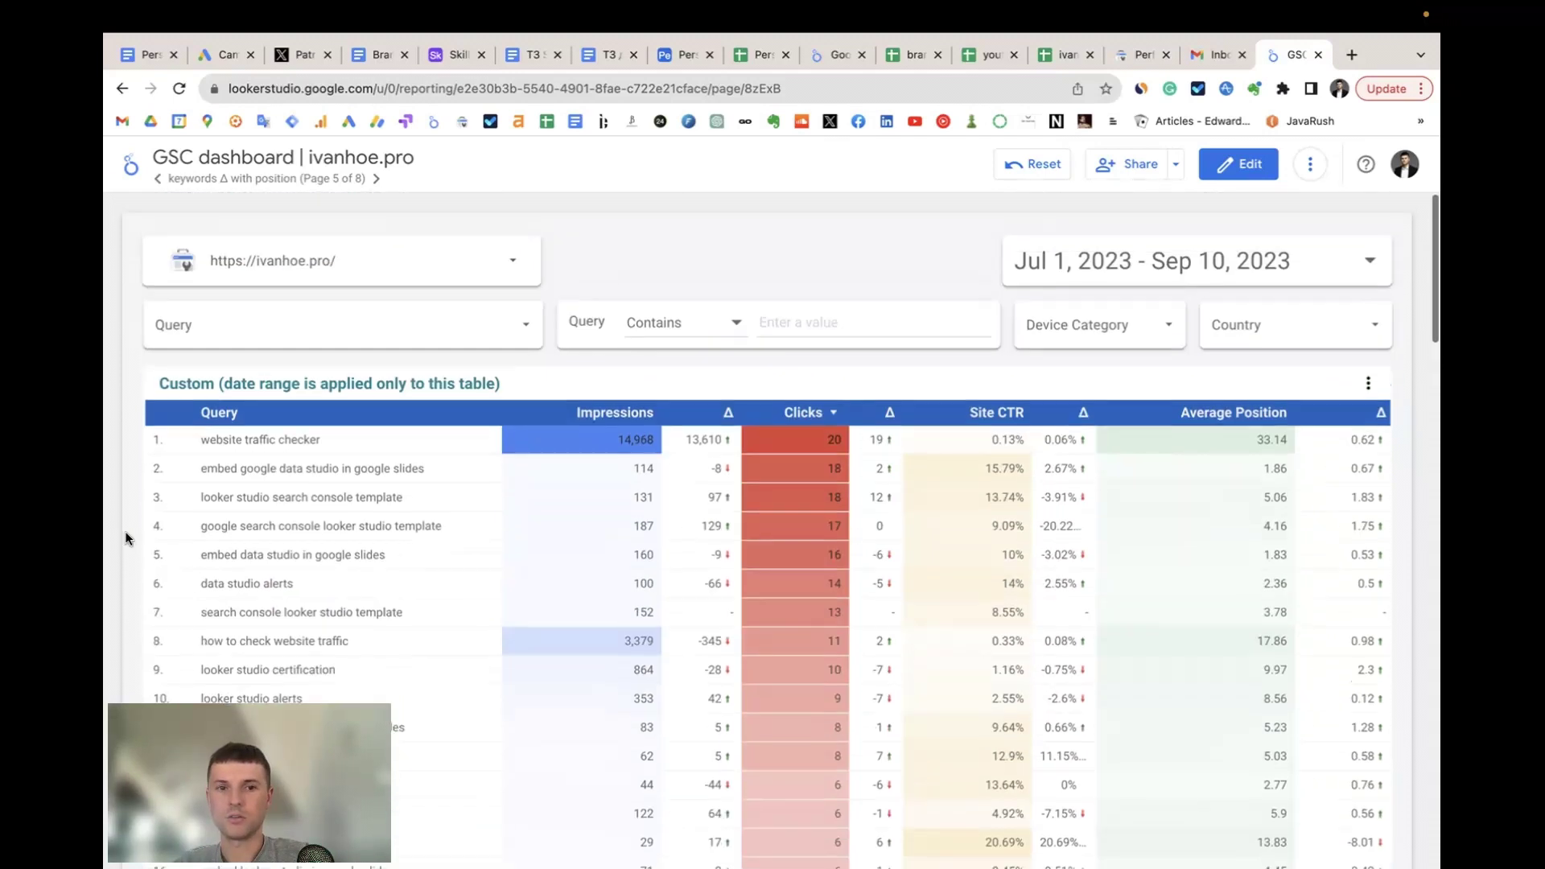
- View the options menu and sorting fields of the custom date range table without changing its sort order
left_click(1369, 385)
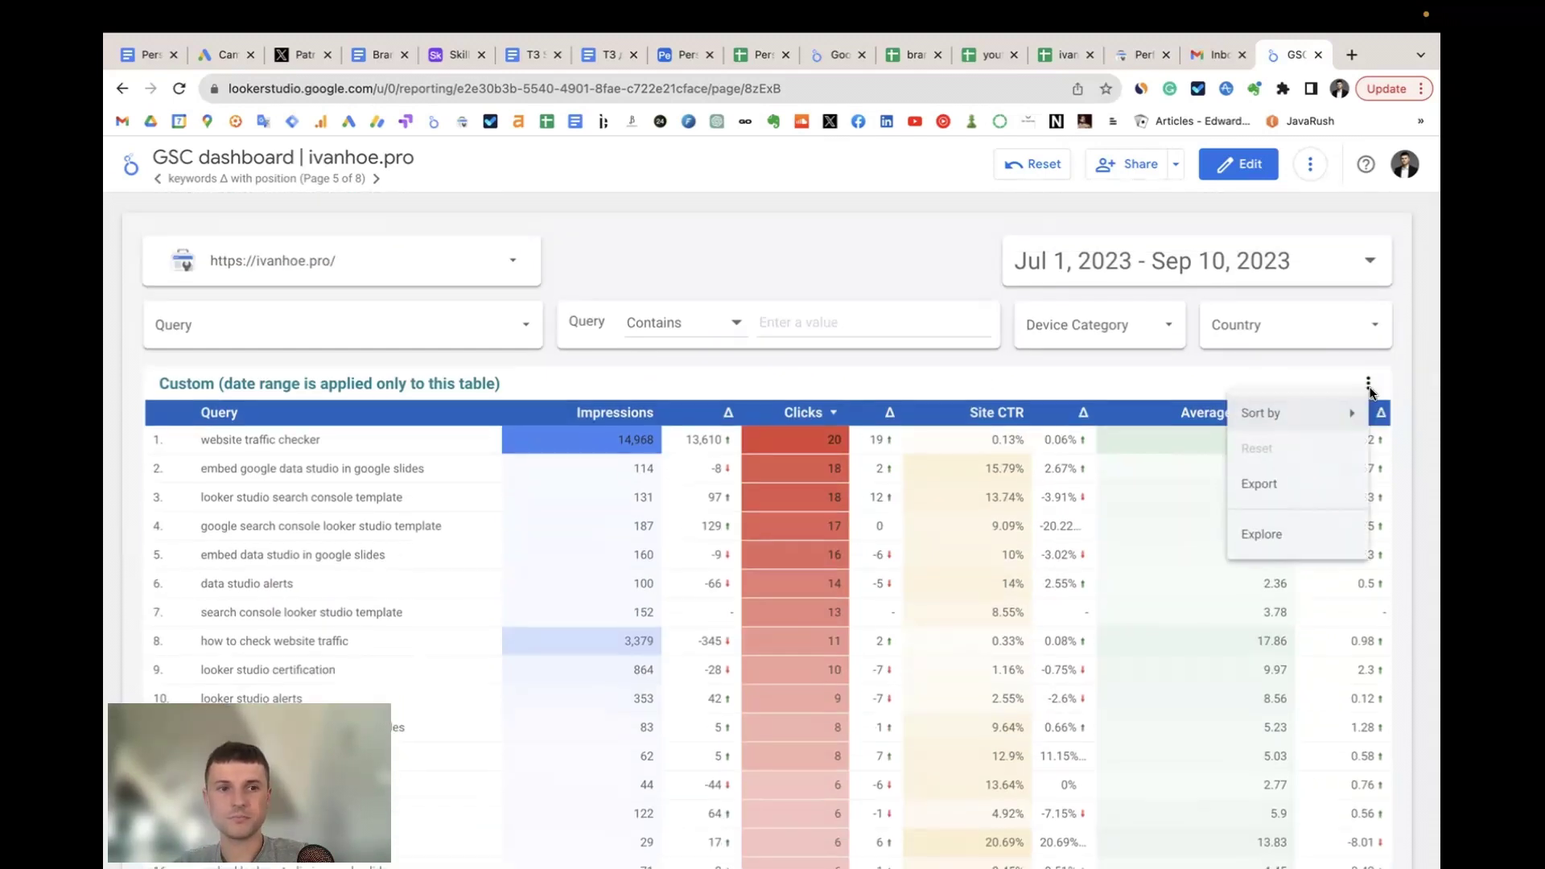
mouse_move(1342, 408)
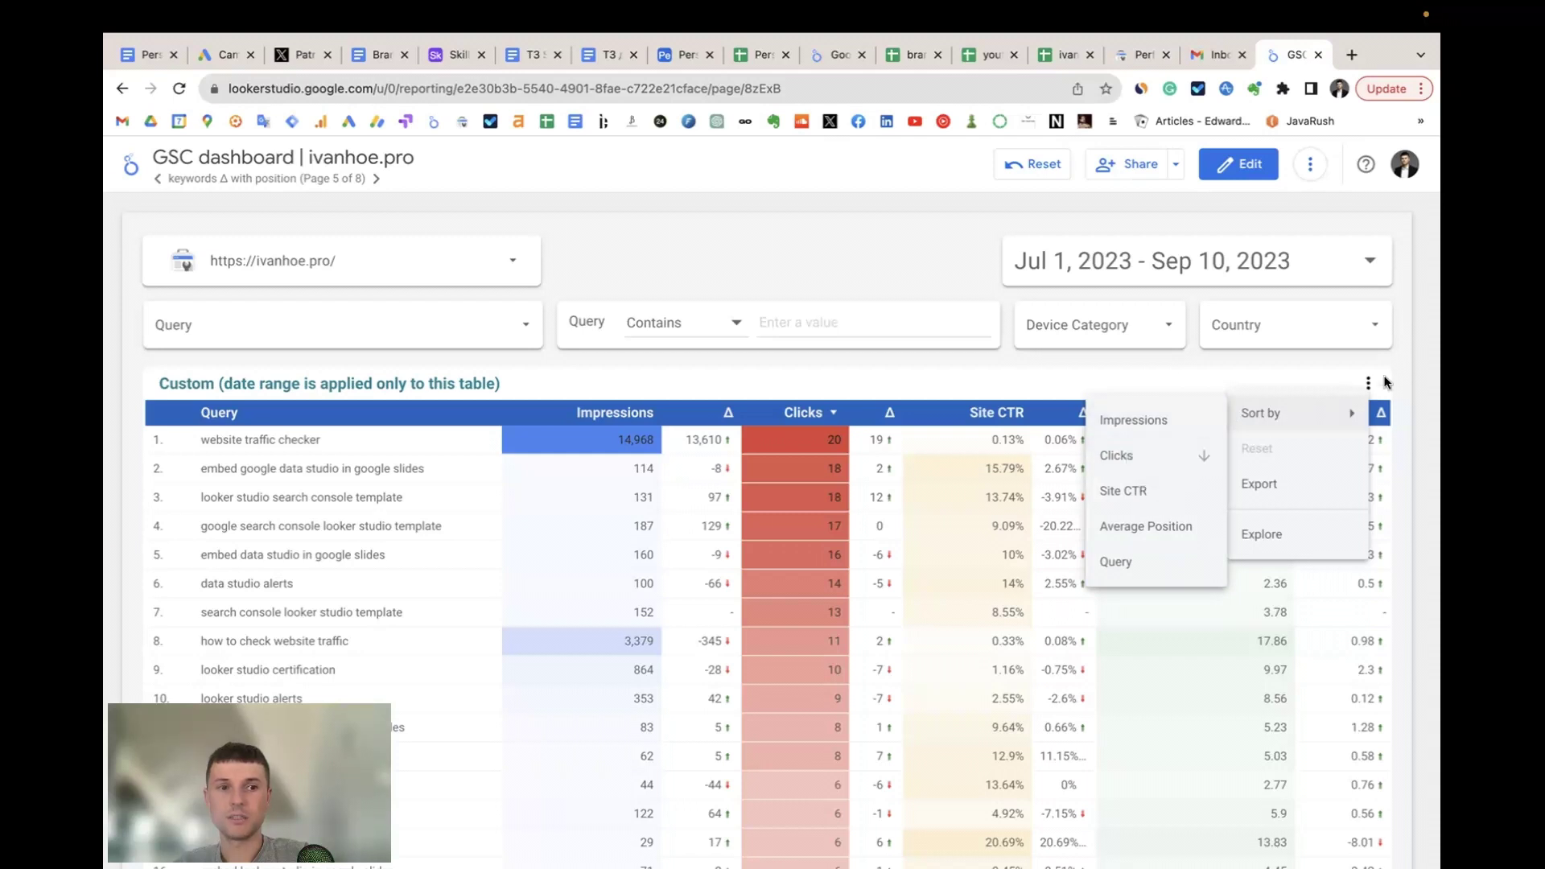
left_click(1422, 376)
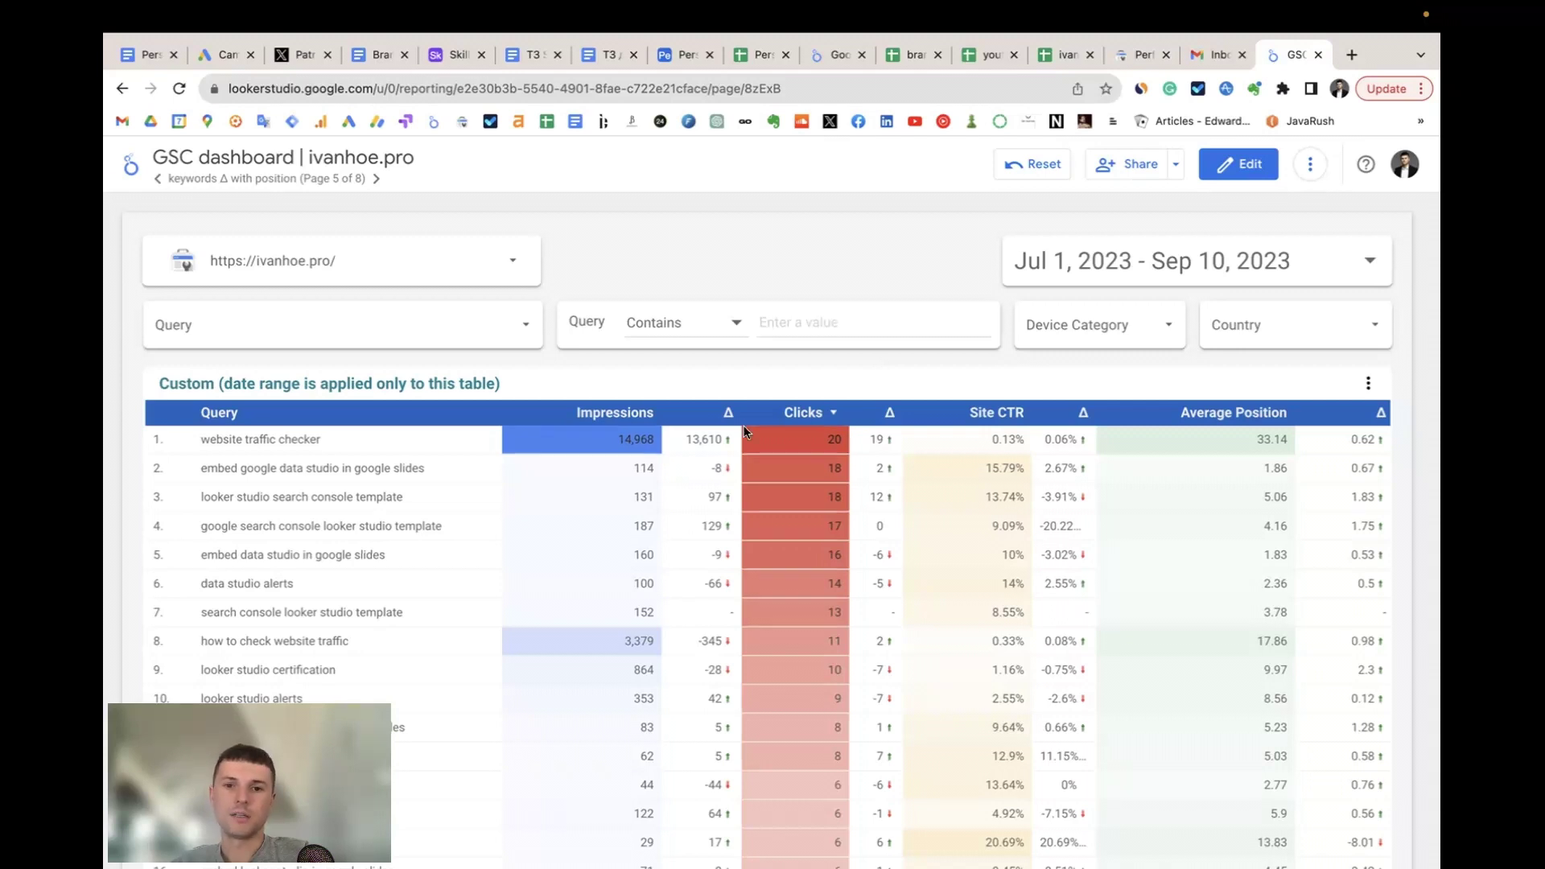
left_click(1367, 383)
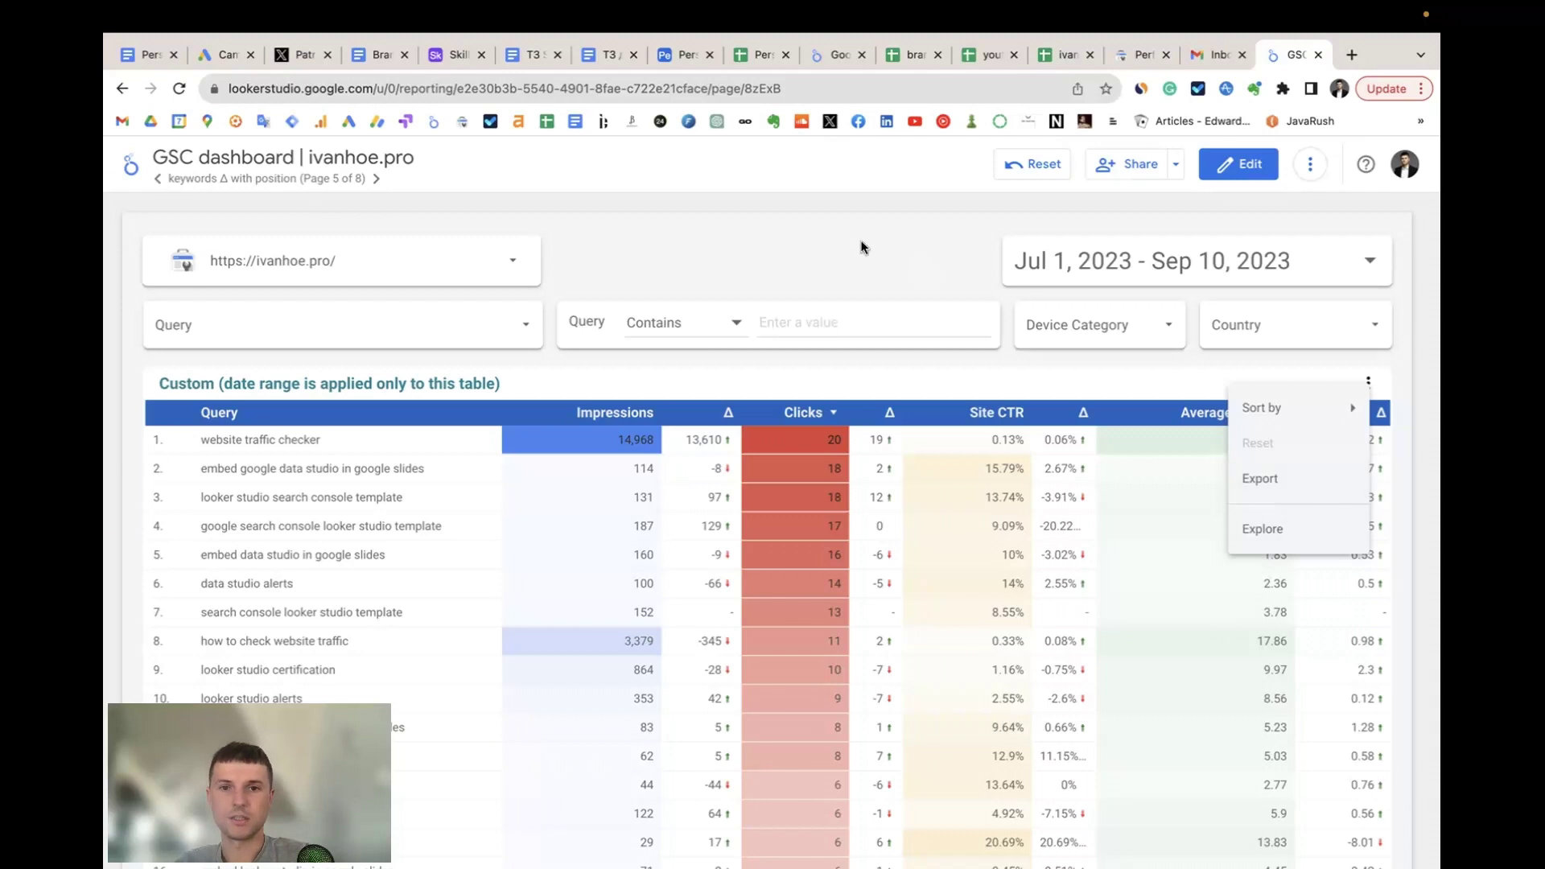
left_click(297, 177)
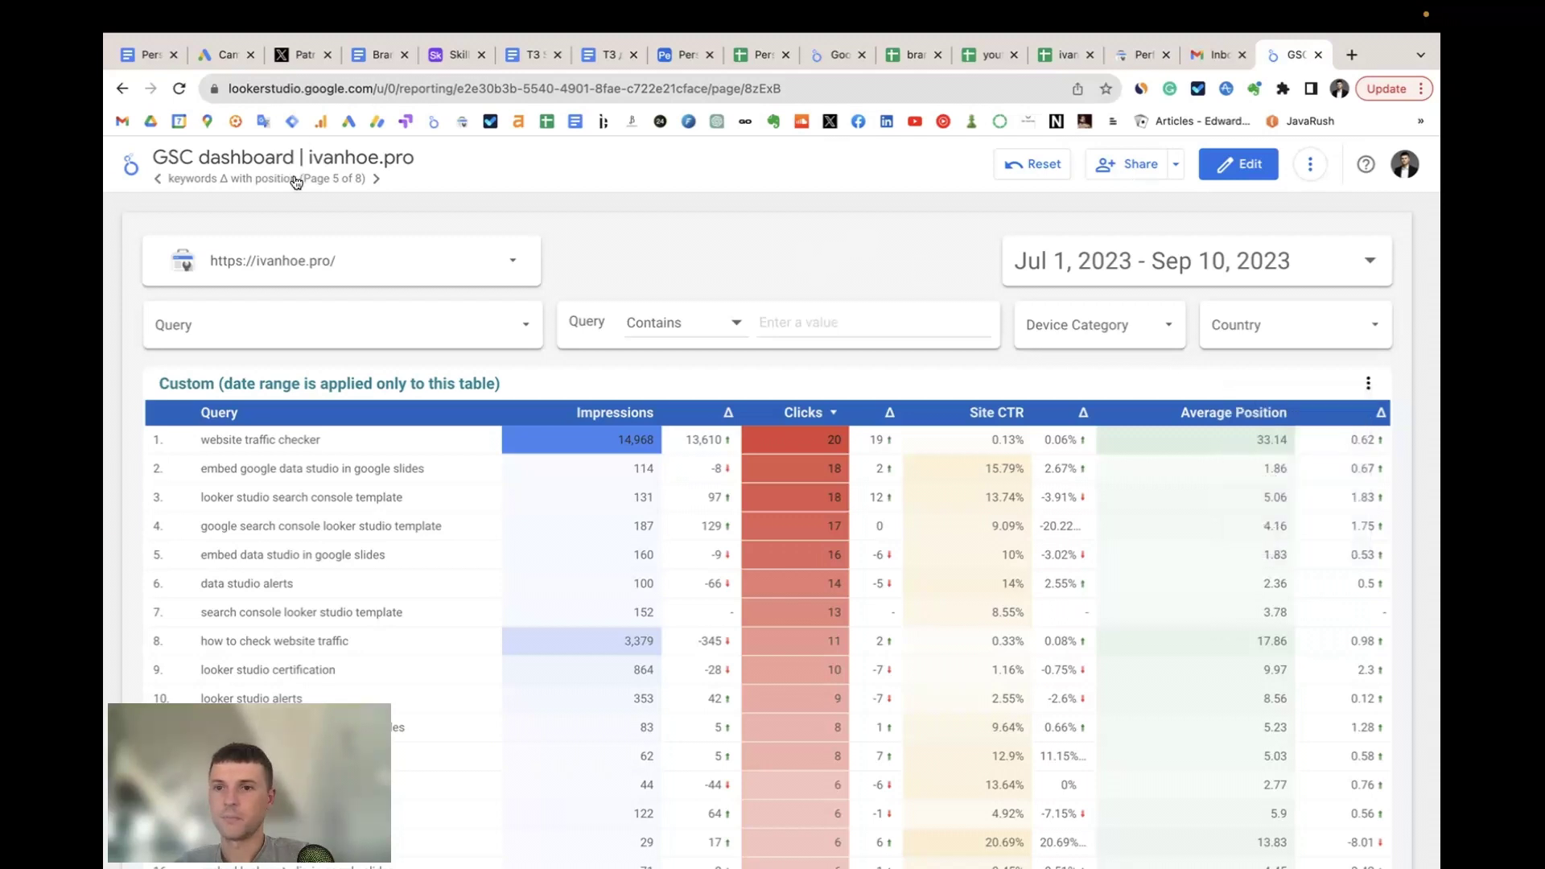
- Open the landing pages Δ page and examine its custom table of impressions, clicks, CTR and keyword counts
left_click(297, 178)
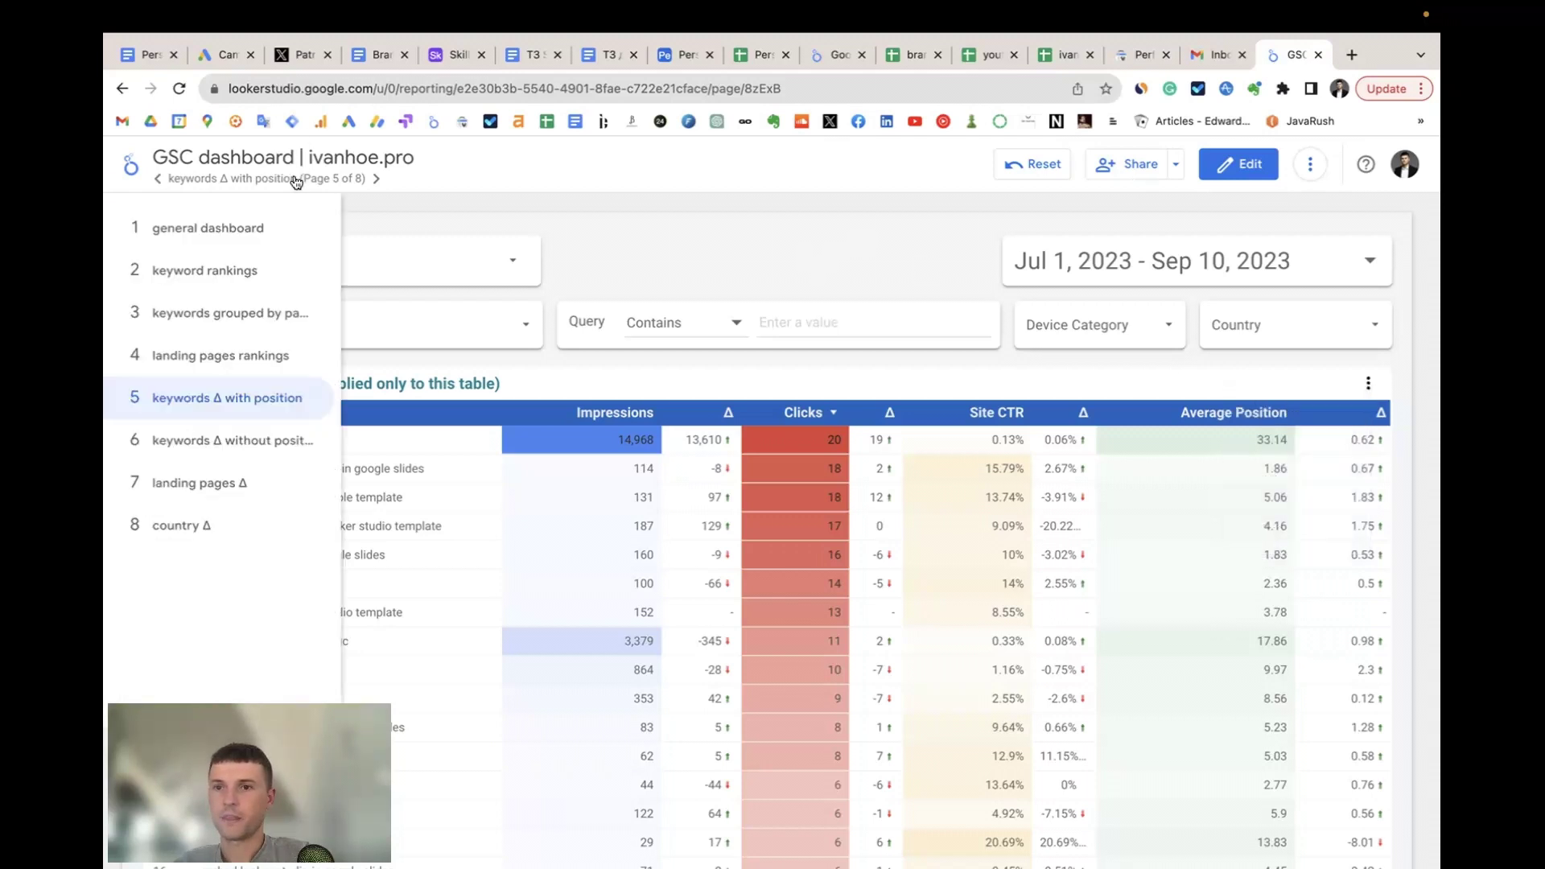
left_click(201, 482)
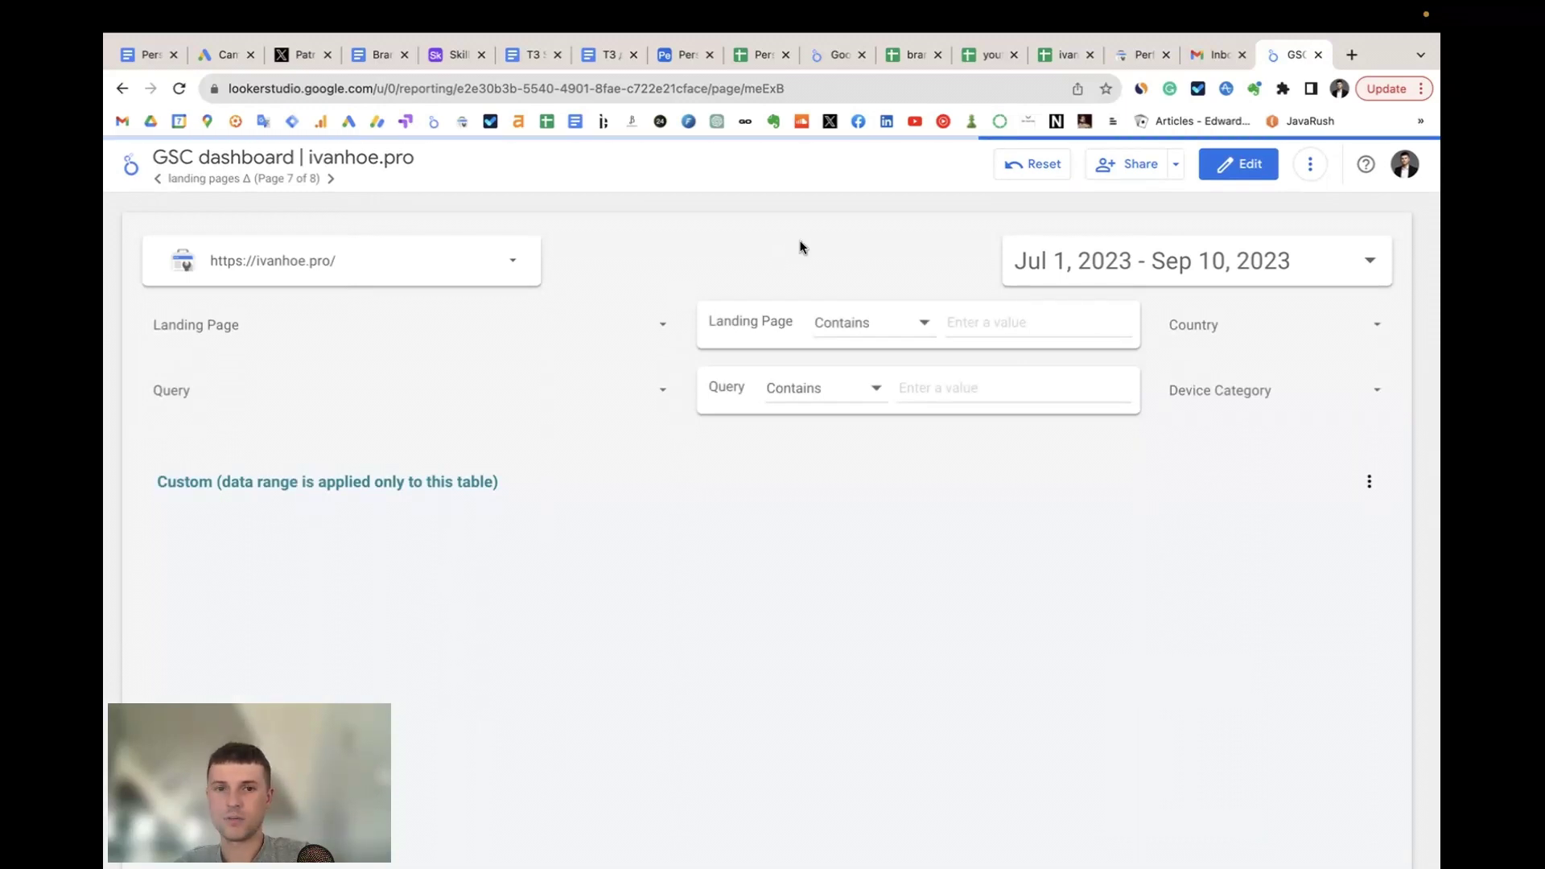
scroll(801, 247, "down", 2)
scroll(801, 247, "down", 3)
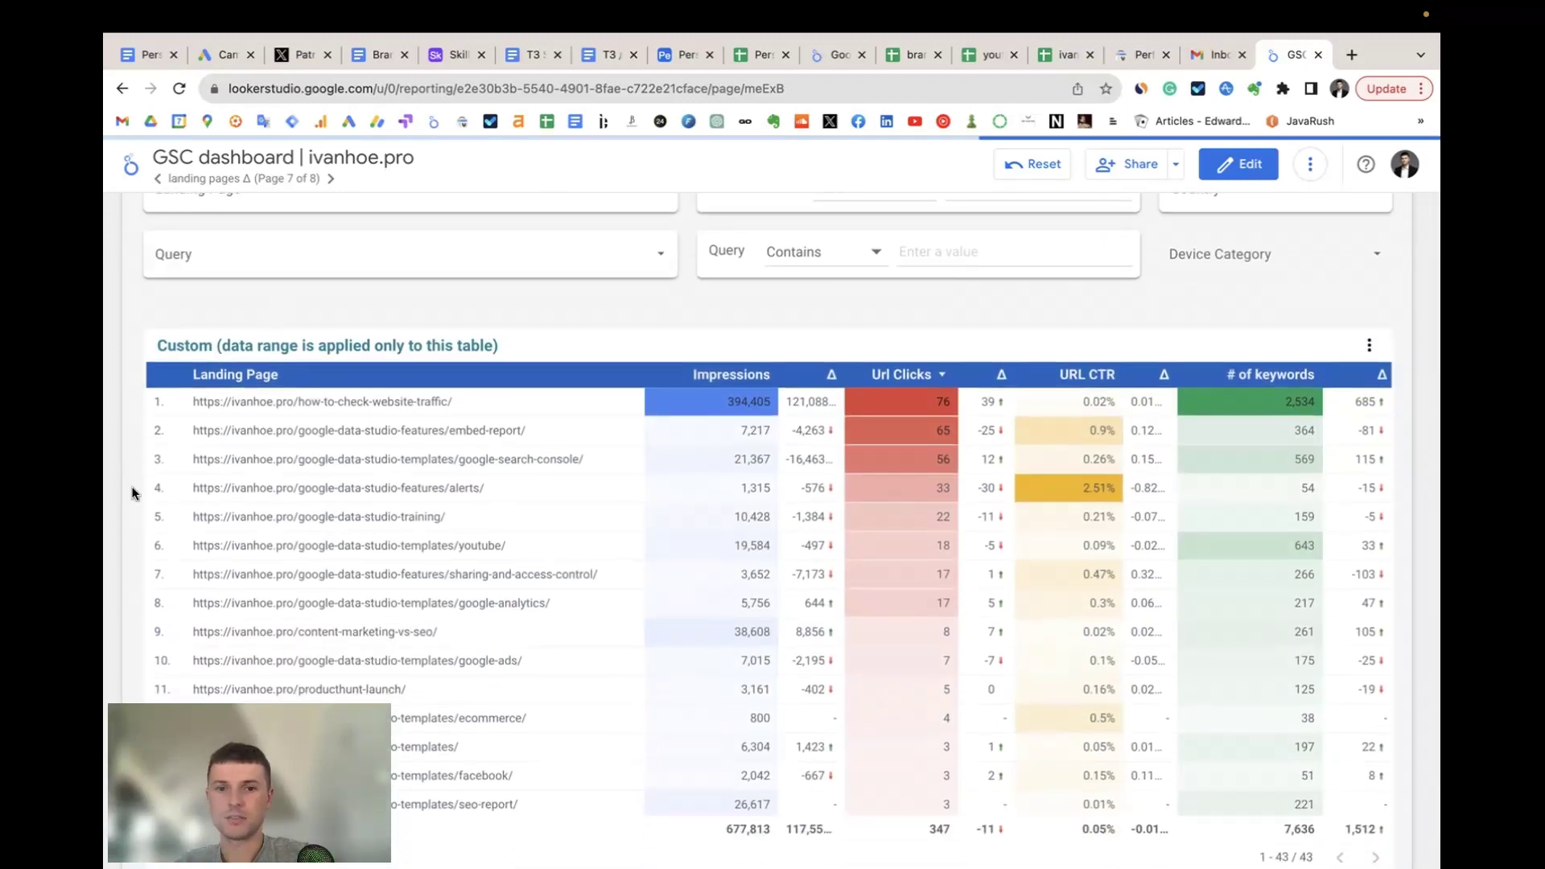
- Open the country Δ page and examine its country tables for the custom range and preset periods
left_click(258, 188)
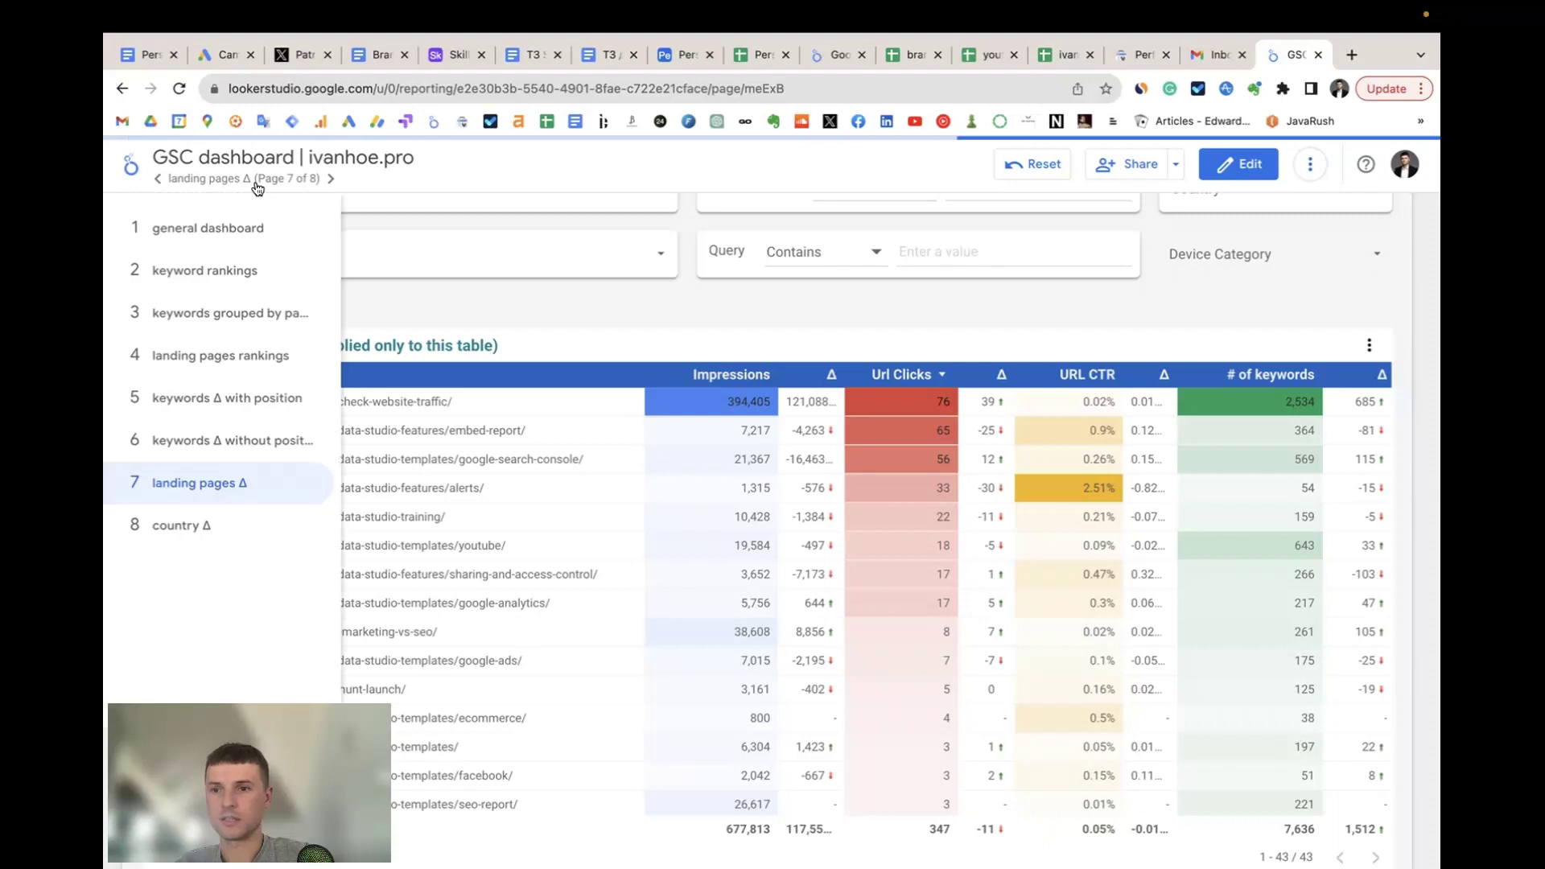
left_click(248, 533)
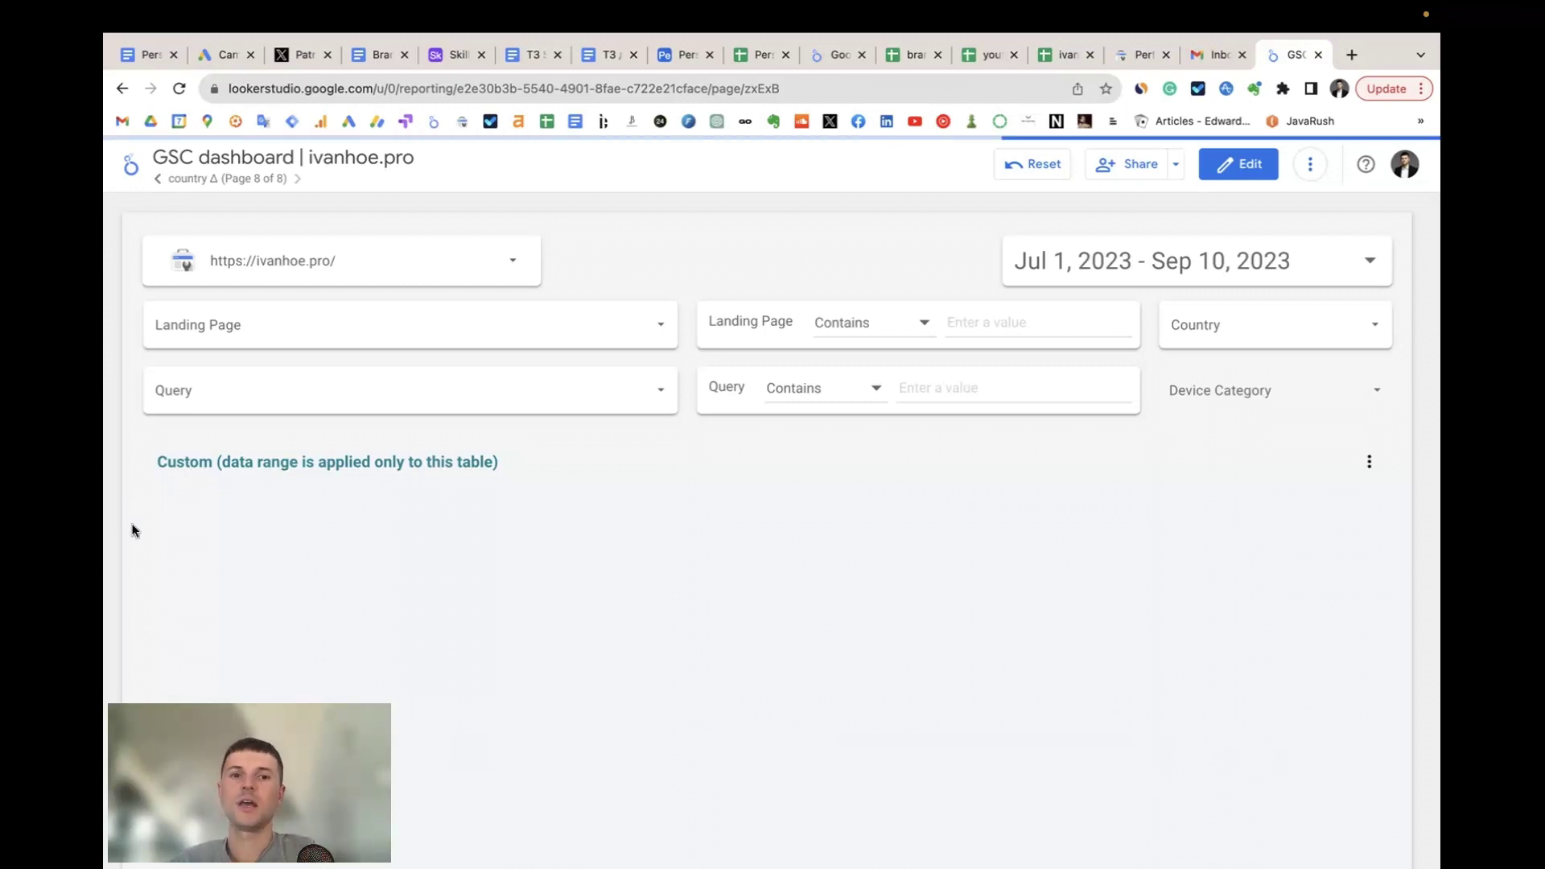
scroll(132, 529, "down", 10)
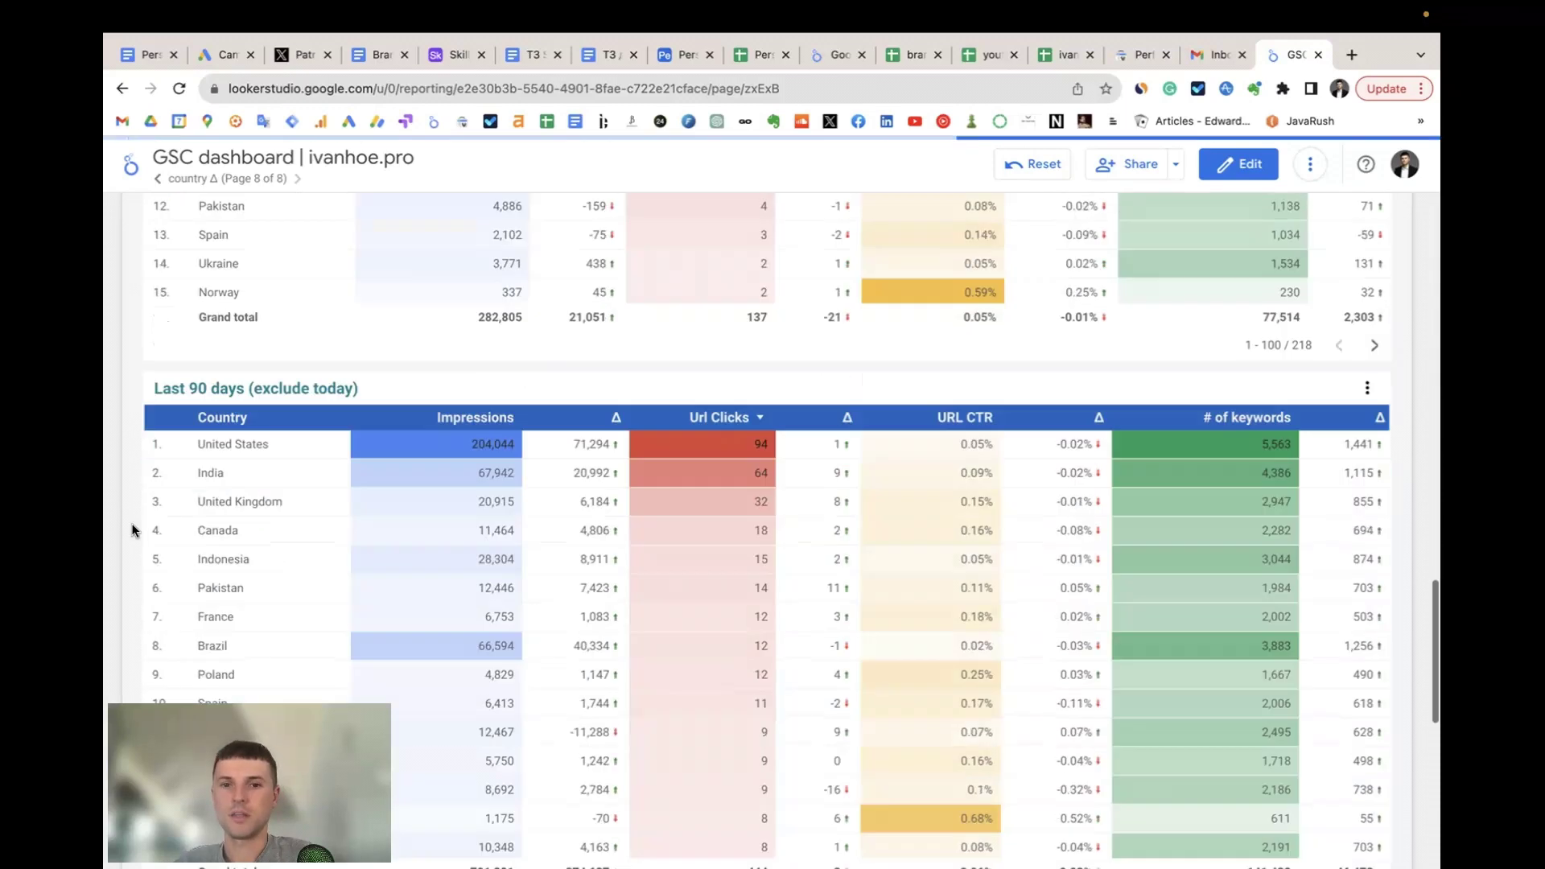
scroll(133, 529, "up", 15)
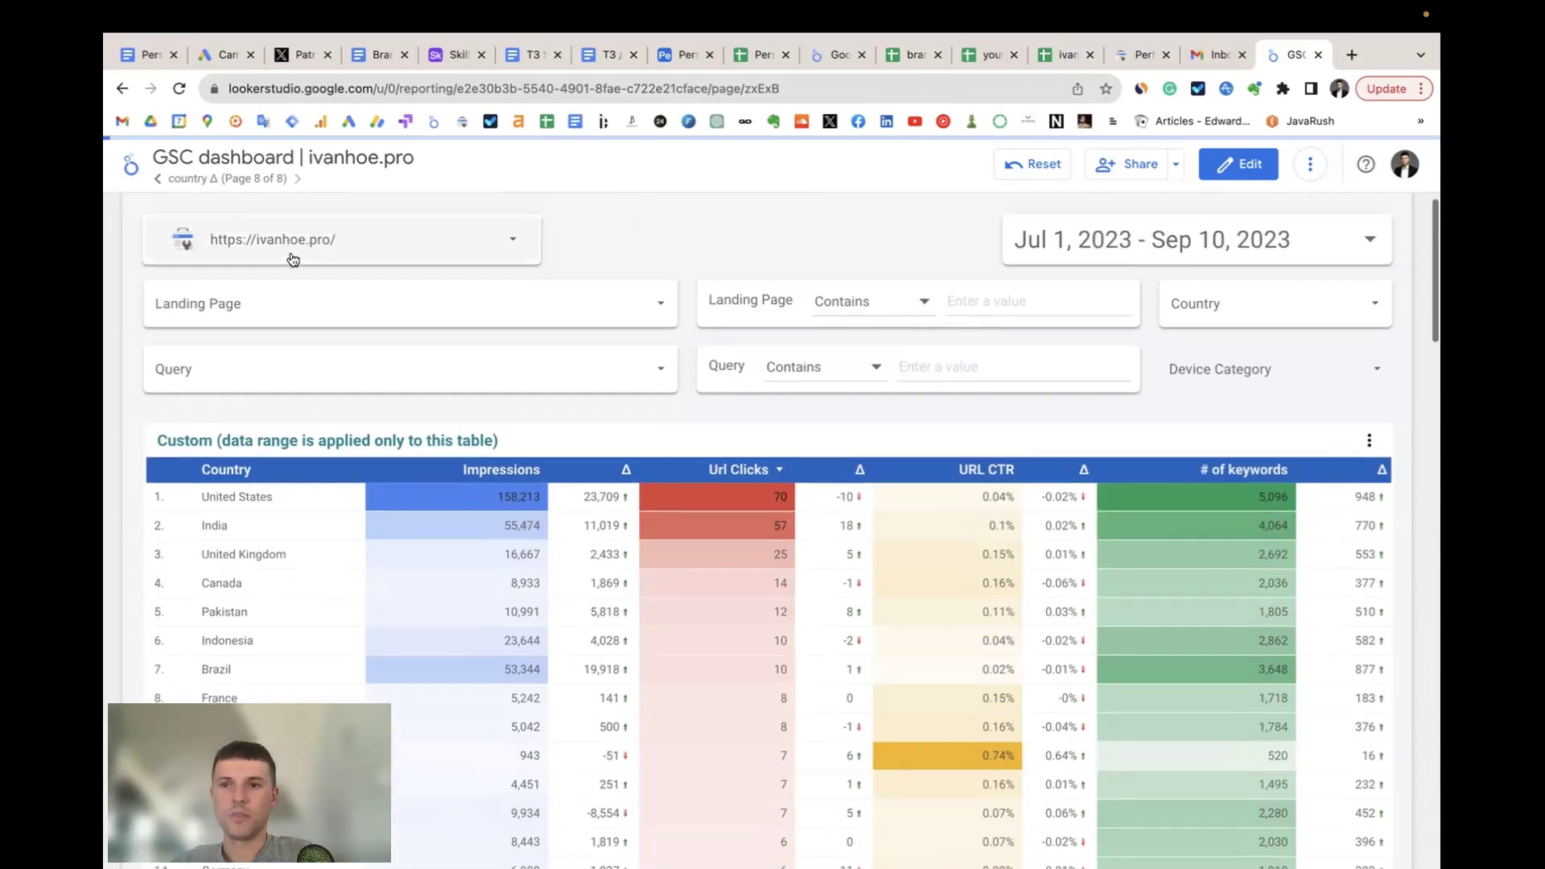
left_click(270, 178)
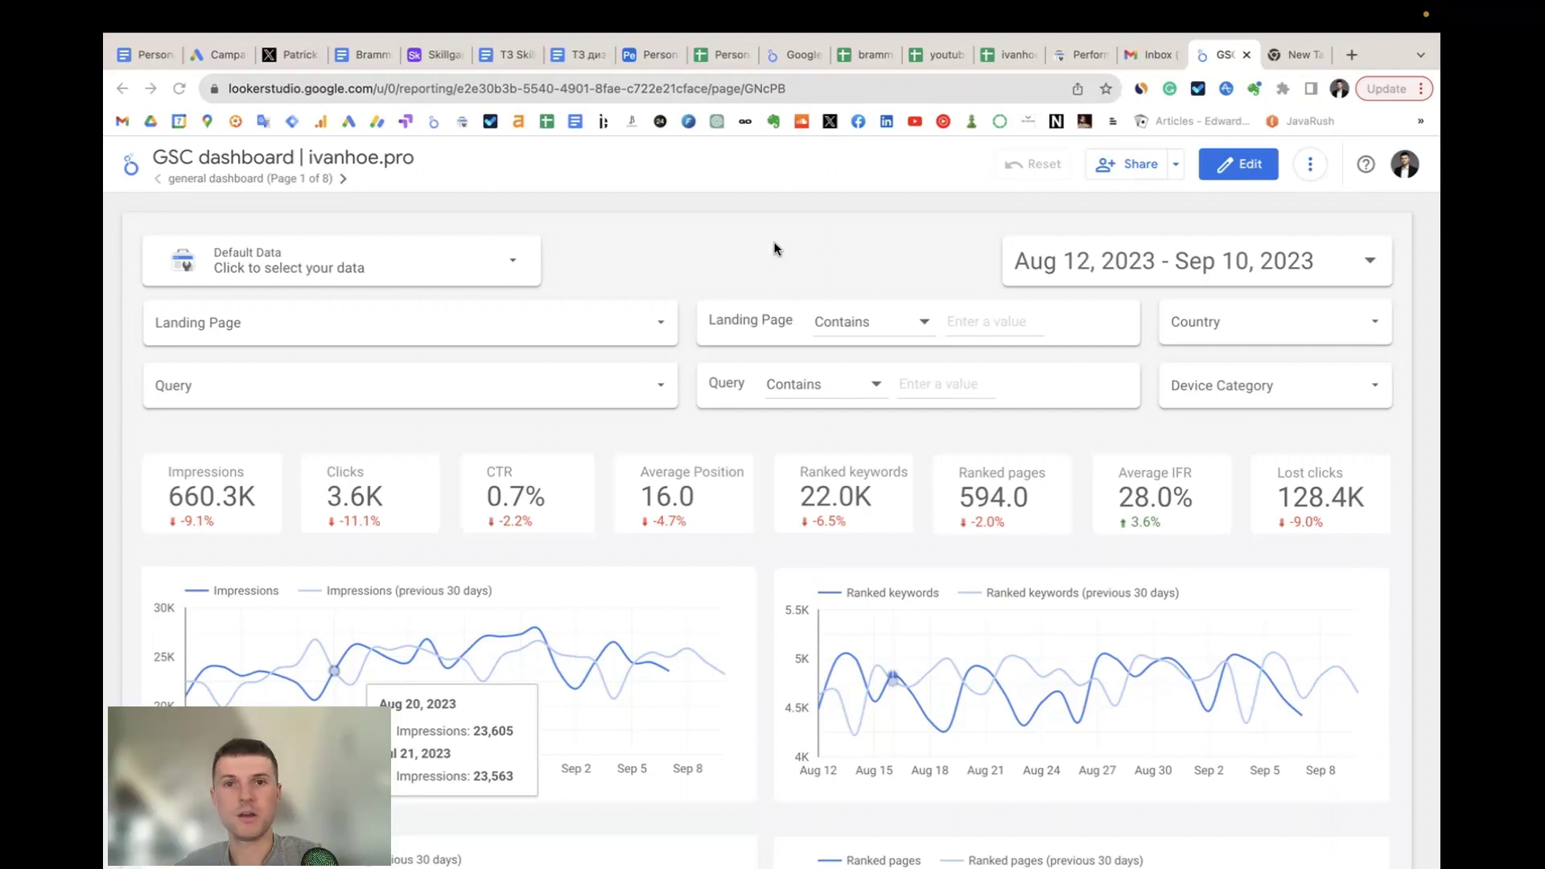
- View the sites selectable in the general dashboard's data control without choosing another one
left_click(797, 88)
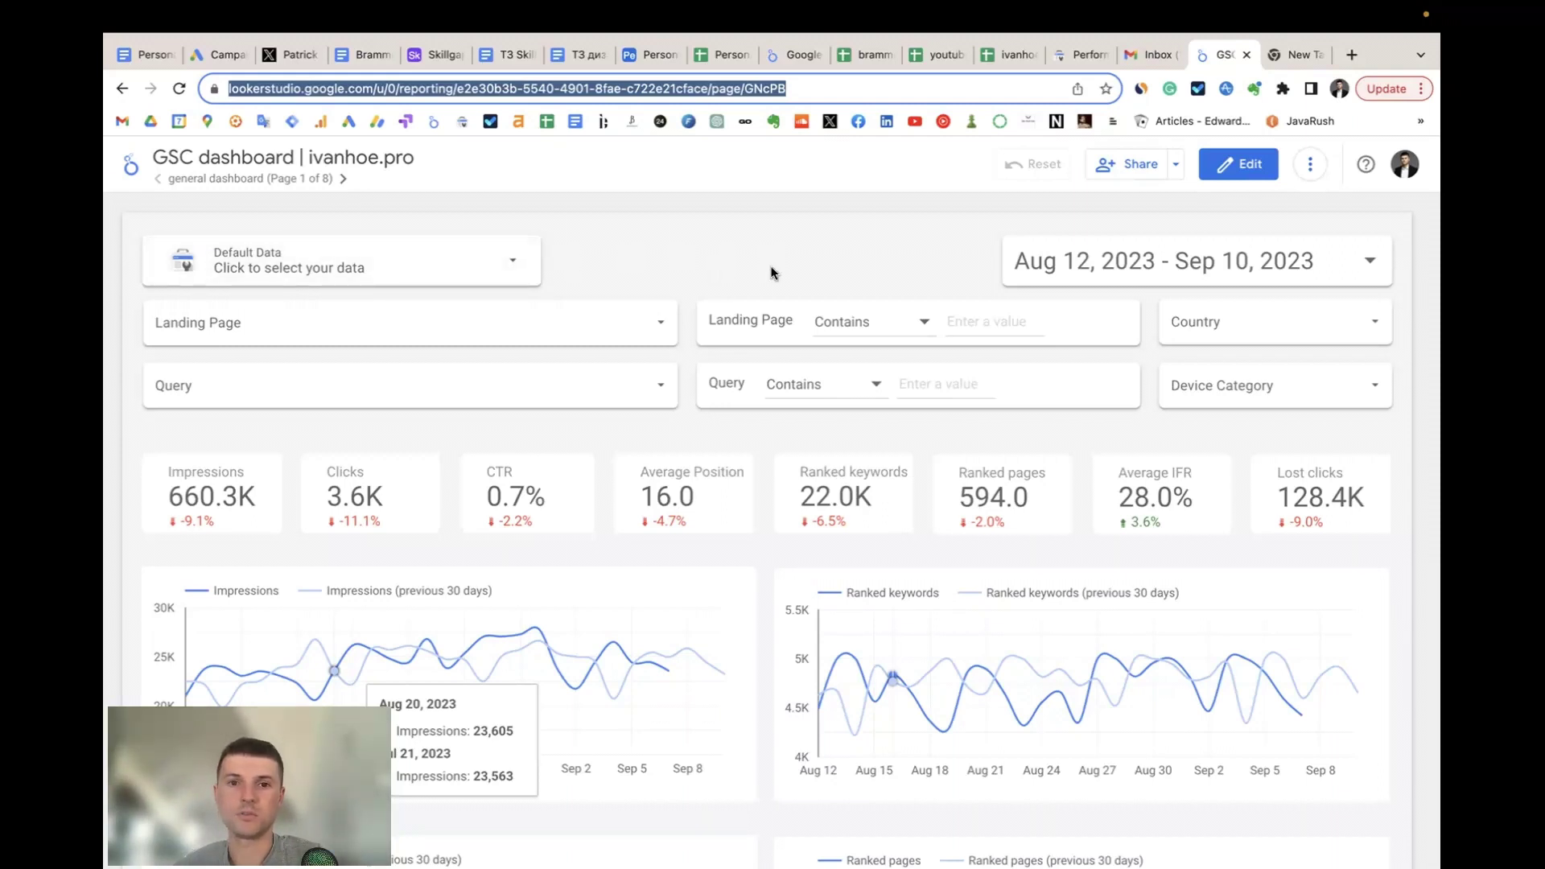
left_click(497, 261)
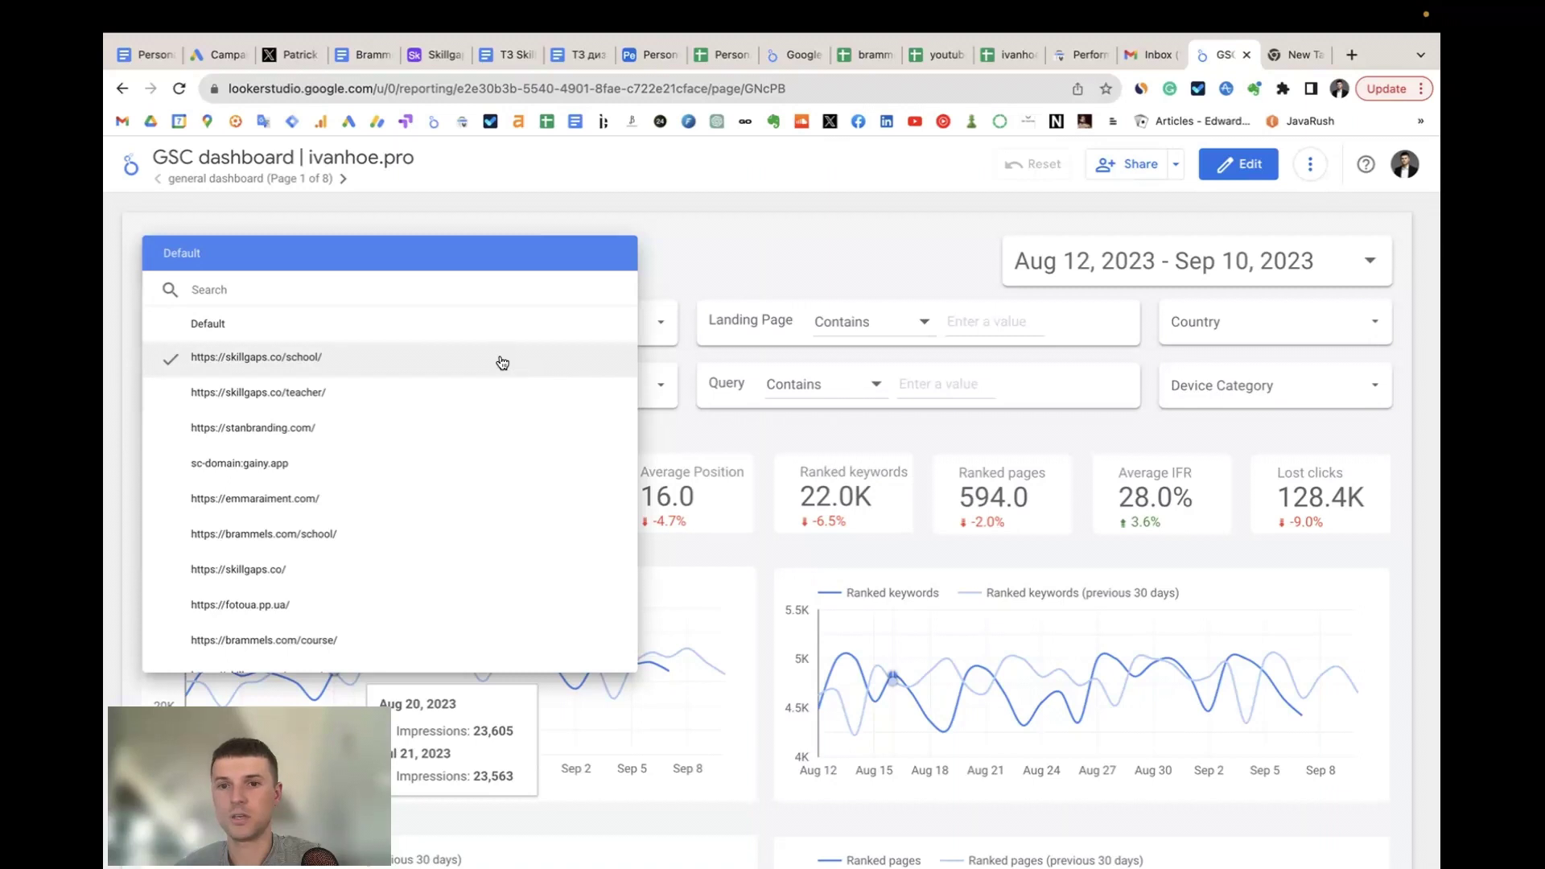
left_click(777, 262)
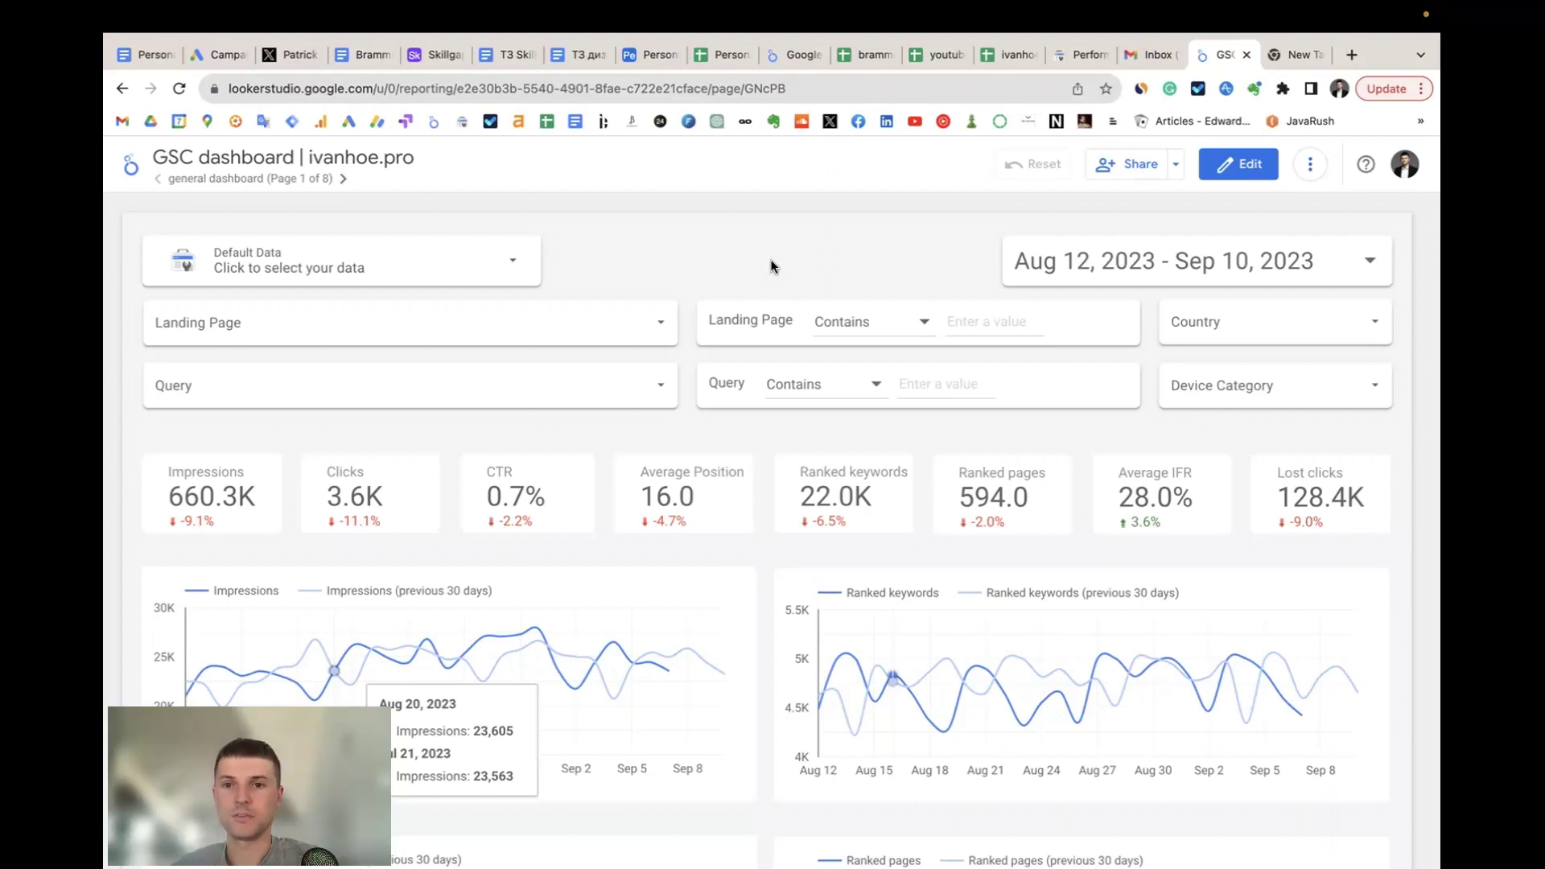
- Open the dashboard's link in another Chrome profile and start making a copy of the report
left_click(763, 90)
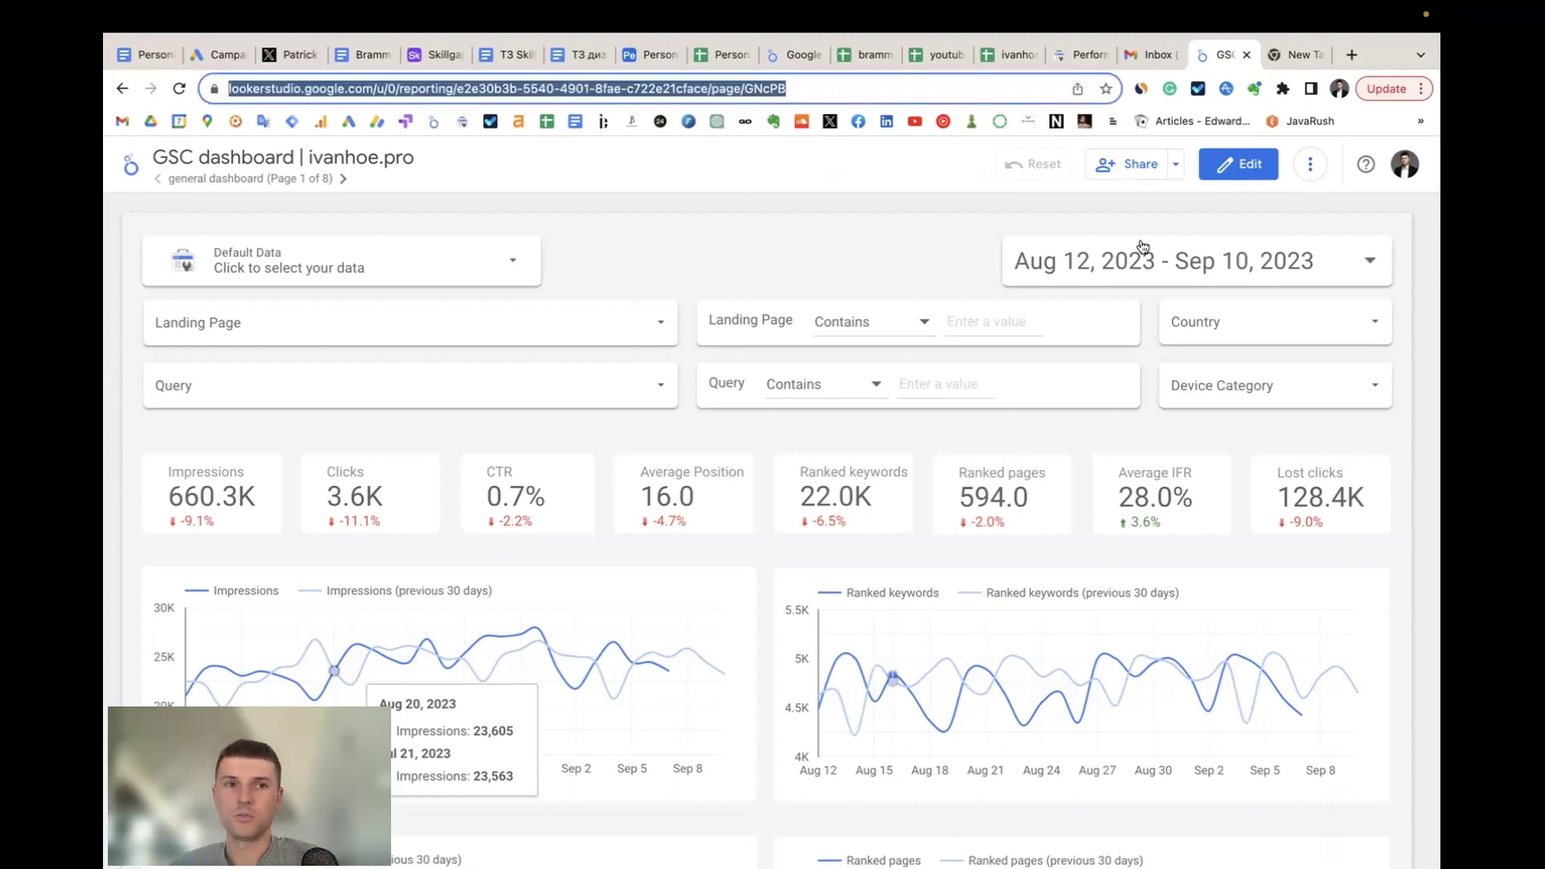
left_click(1338, 88)
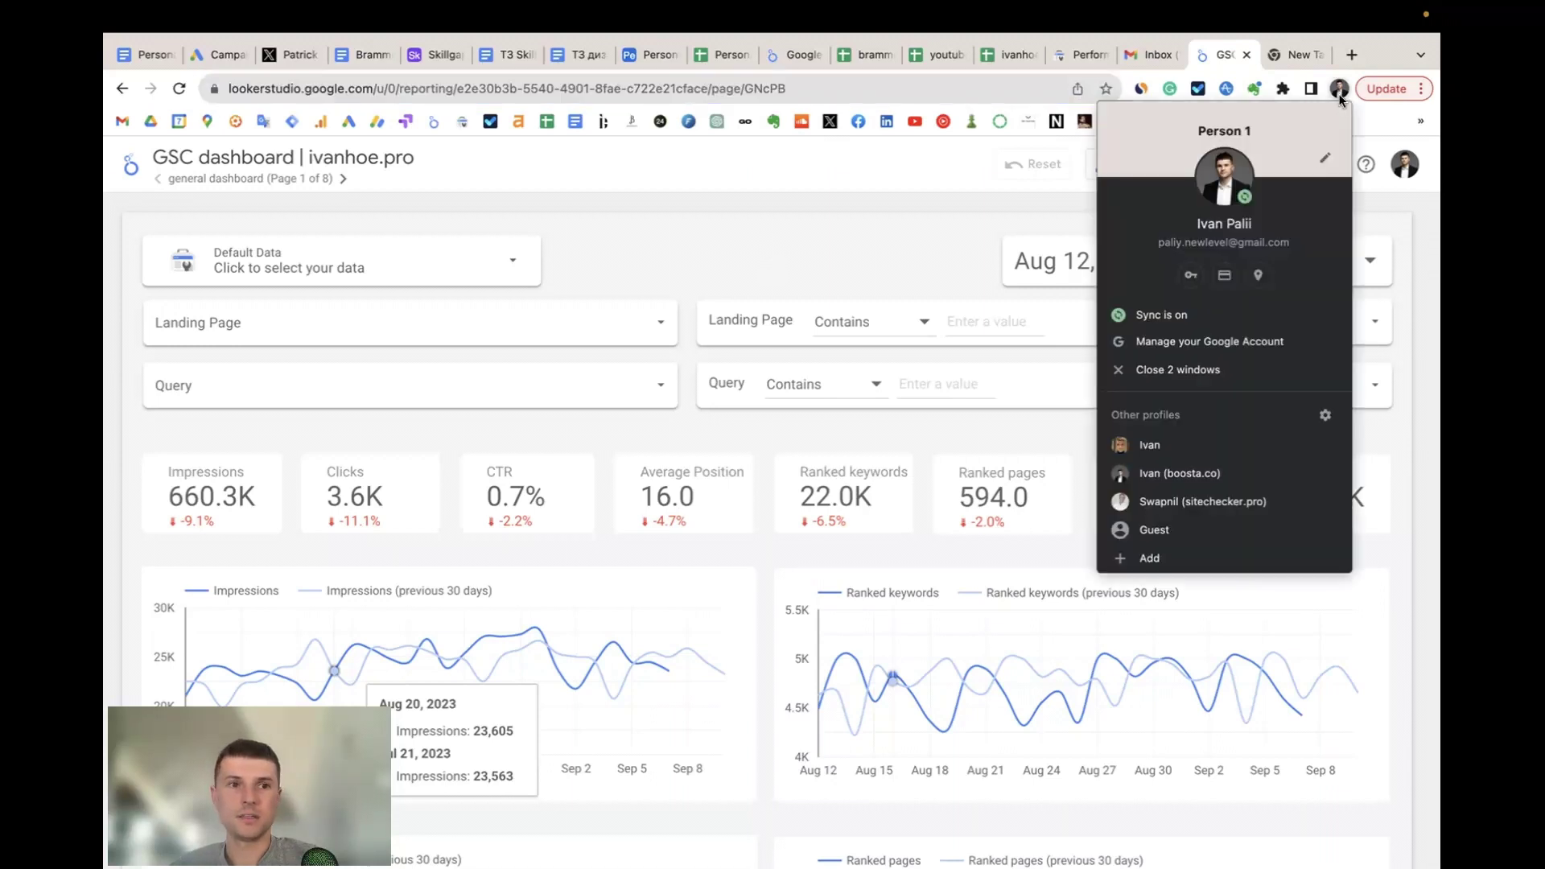
left_click(1206, 445)
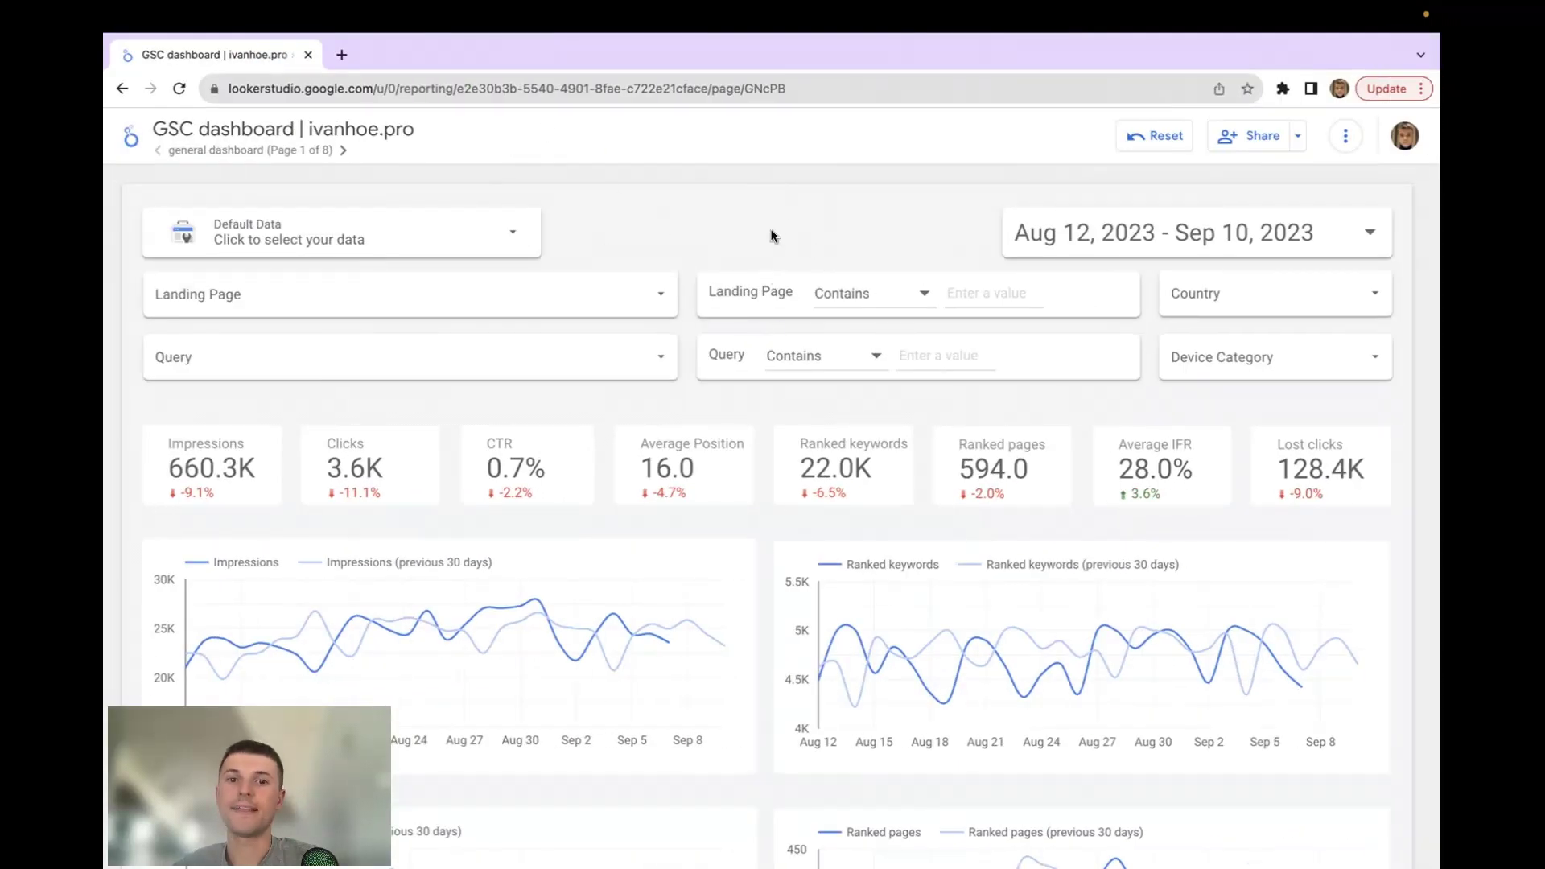
left_click(1346, 135)
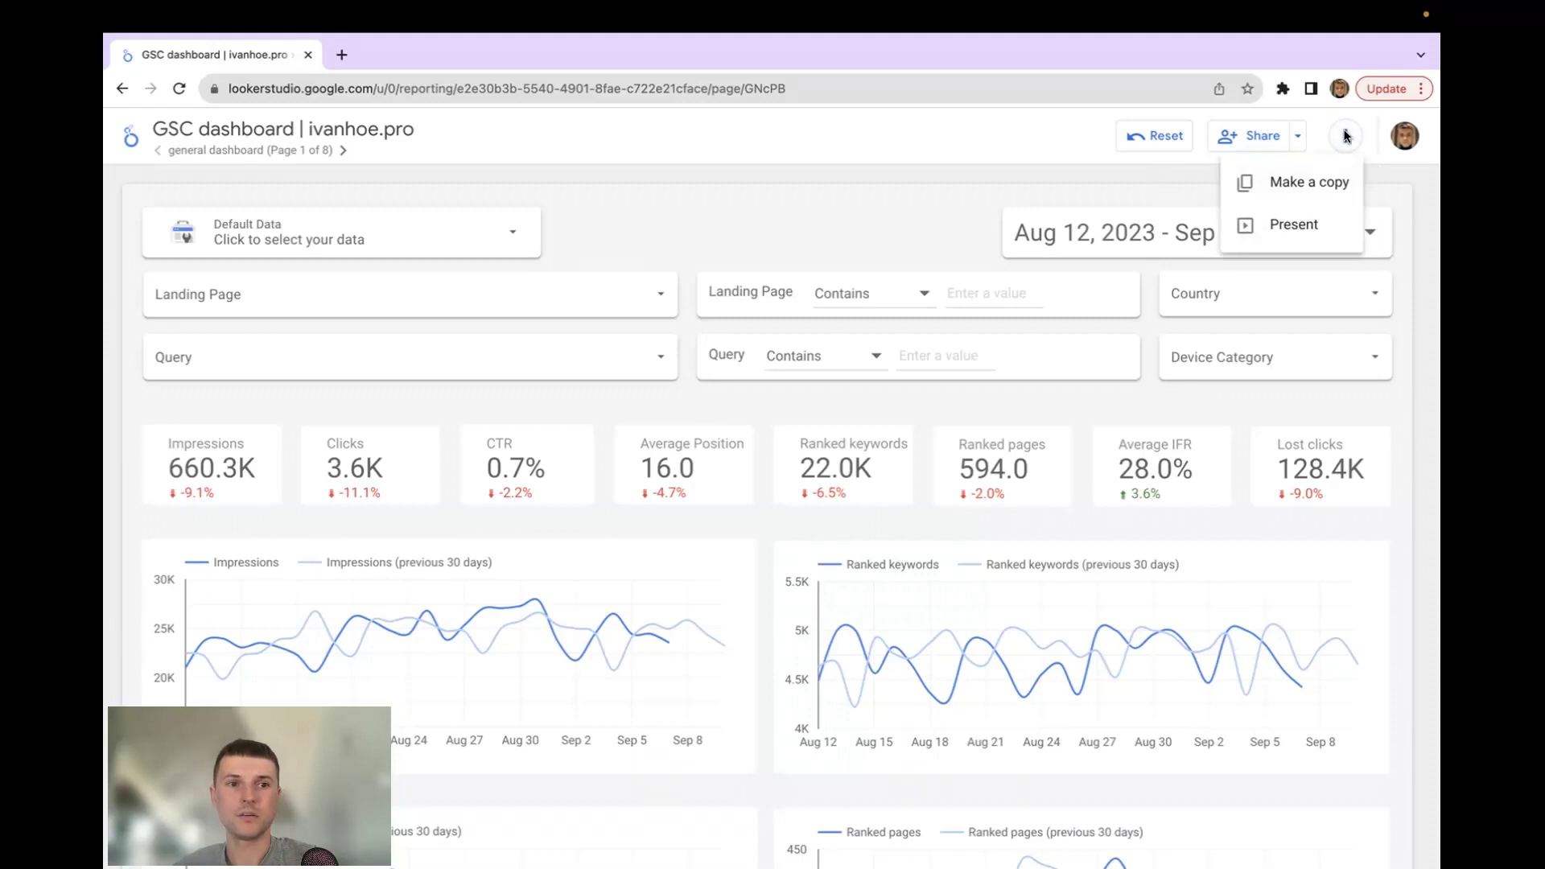
left_click(1311, 185)
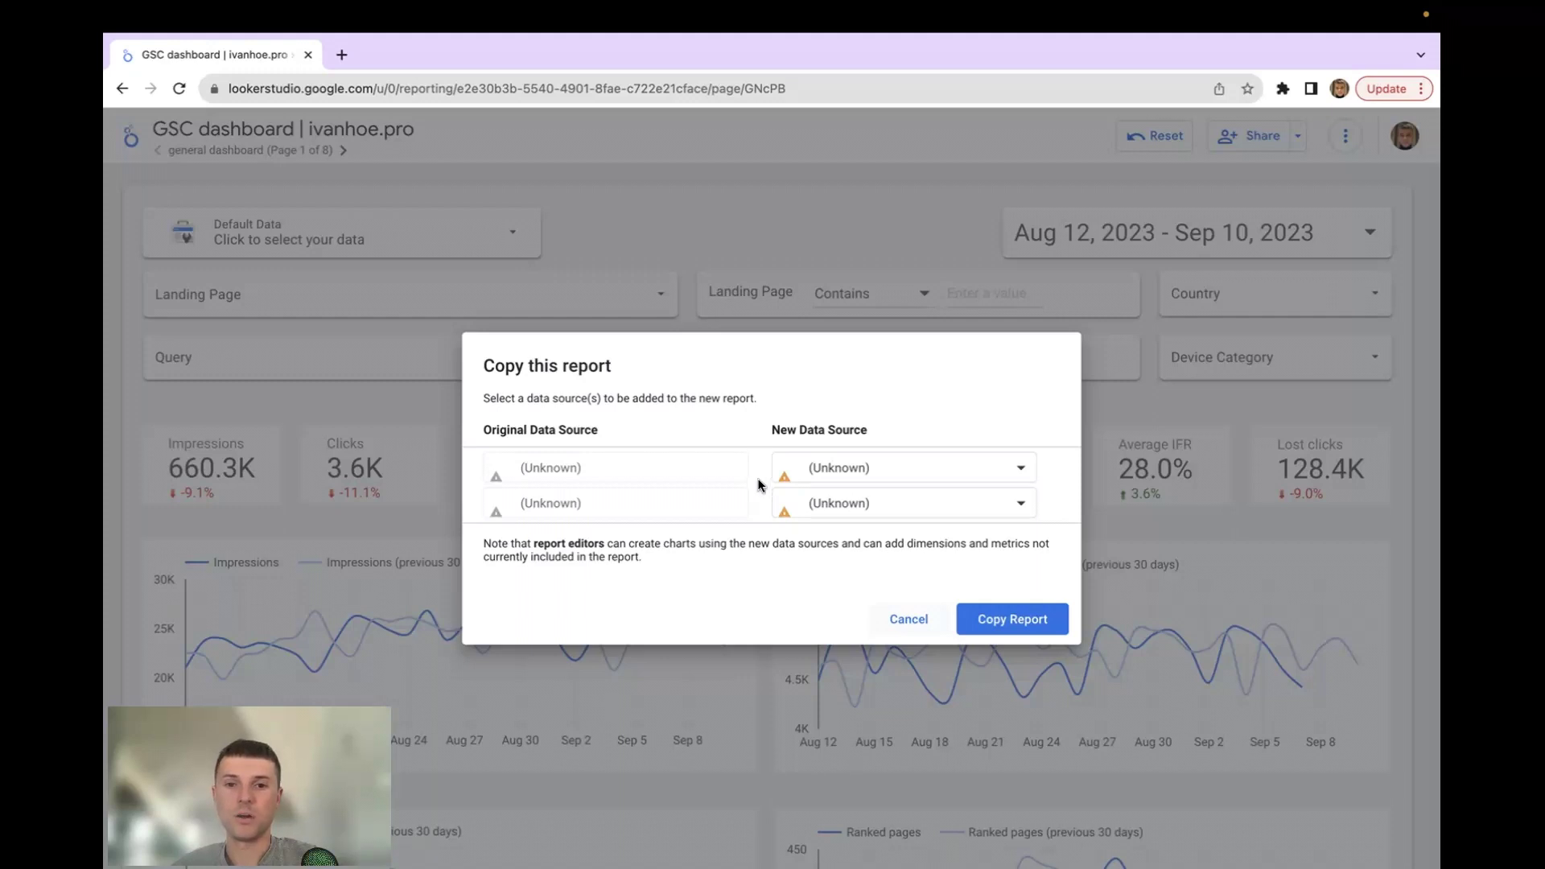
- Switch to the original profile's window and open the dashboard in edit mode to view its layout and data fields
key("ctrl+Left")
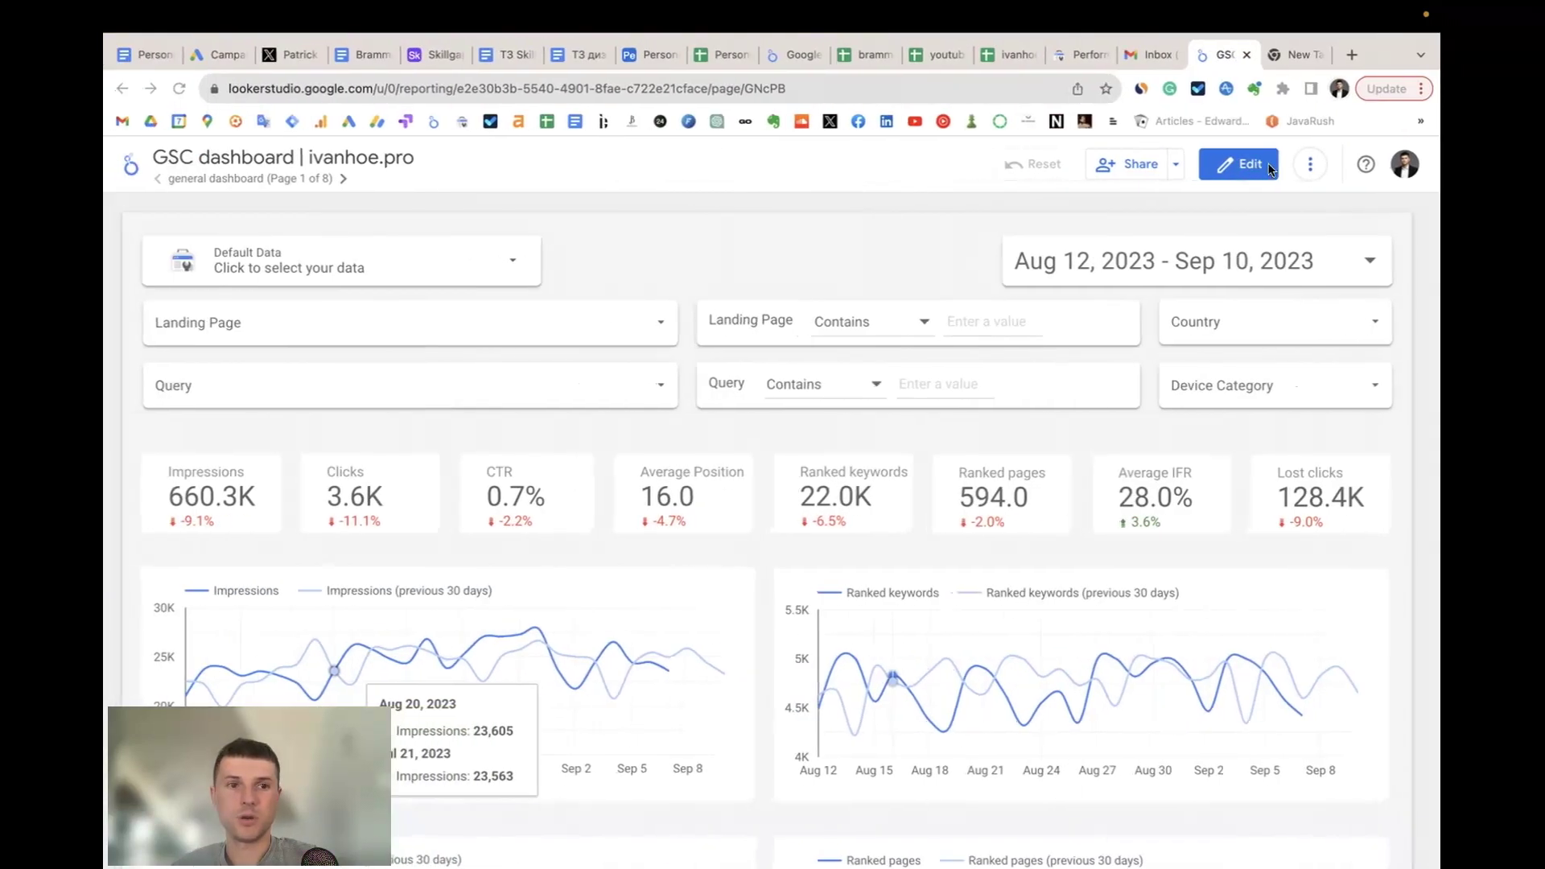
left_click(1219, 165)
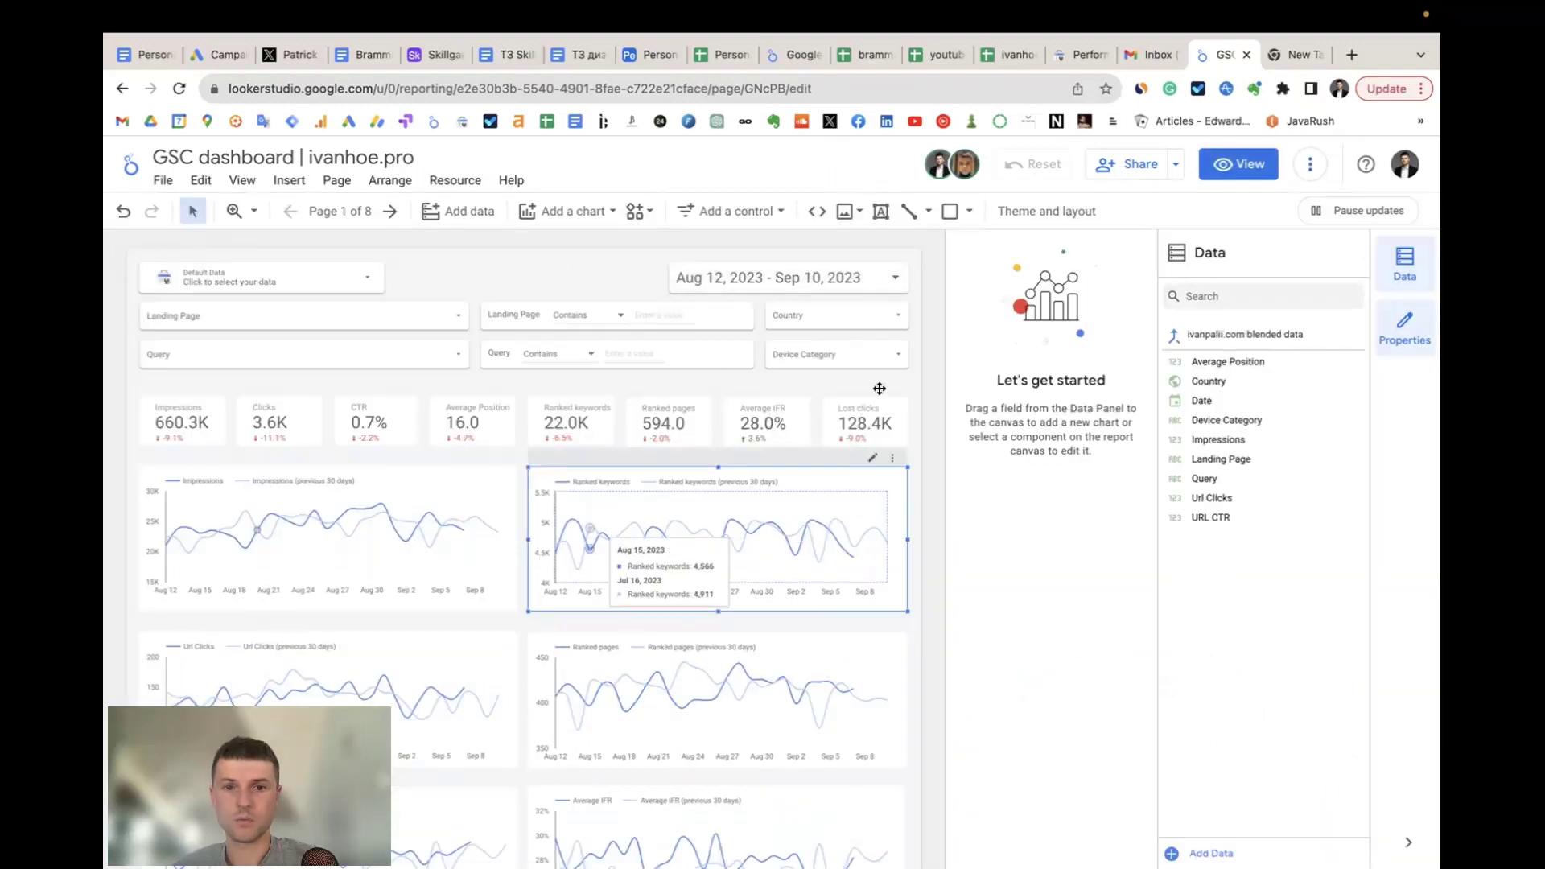
left_click(961, 353)
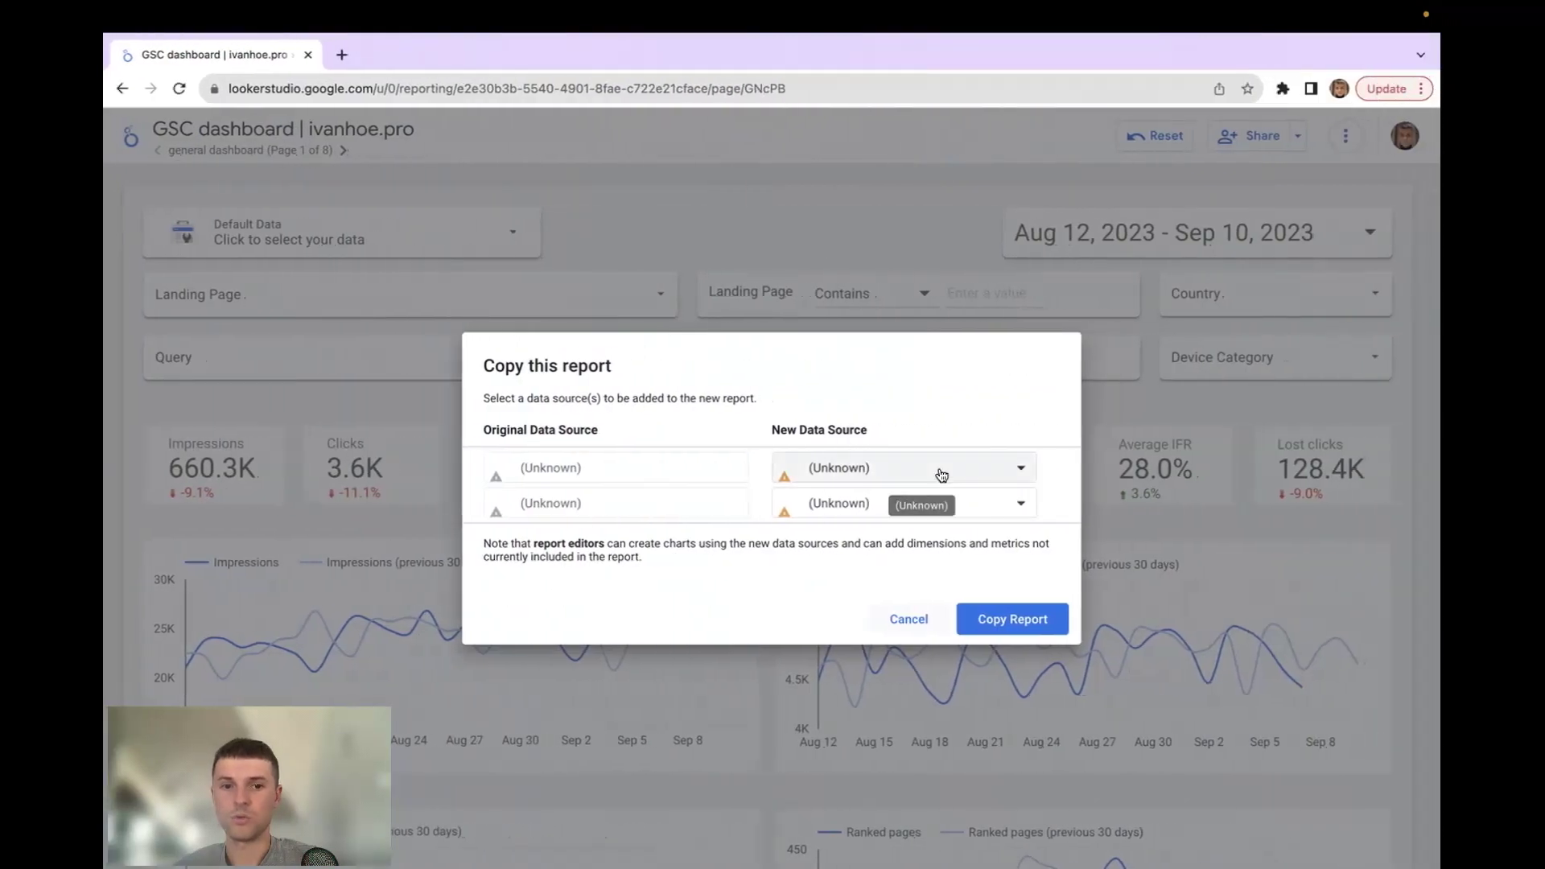
- Create a new data source for the report copy's first slot using Google's Search Console connector
left_click(953, 471)
left_click(885, 803)
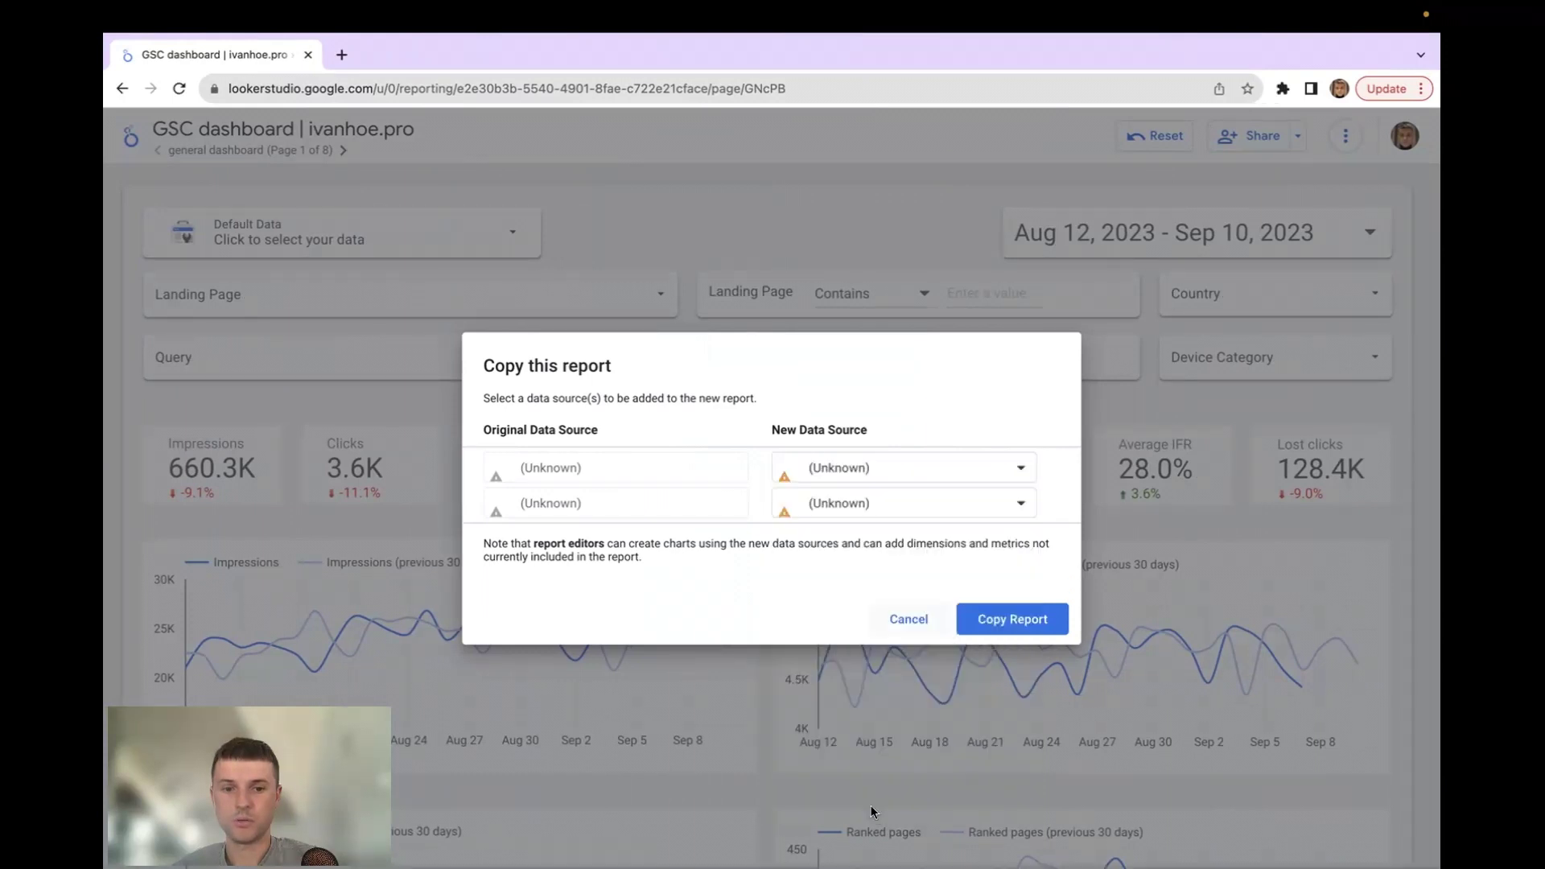
left_click(534, 204)
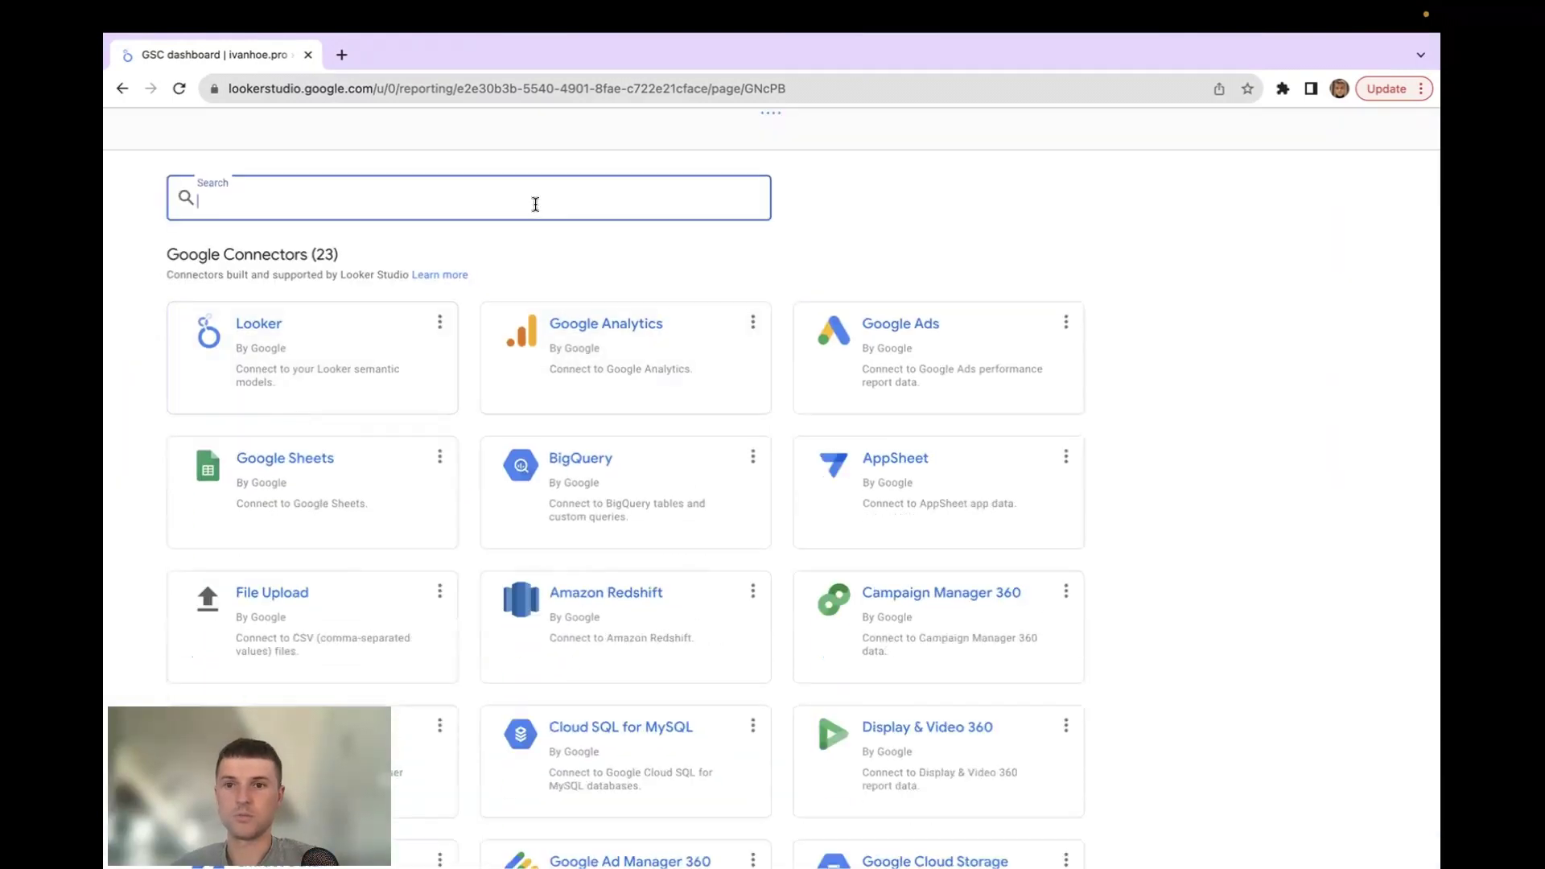
type("search cons")
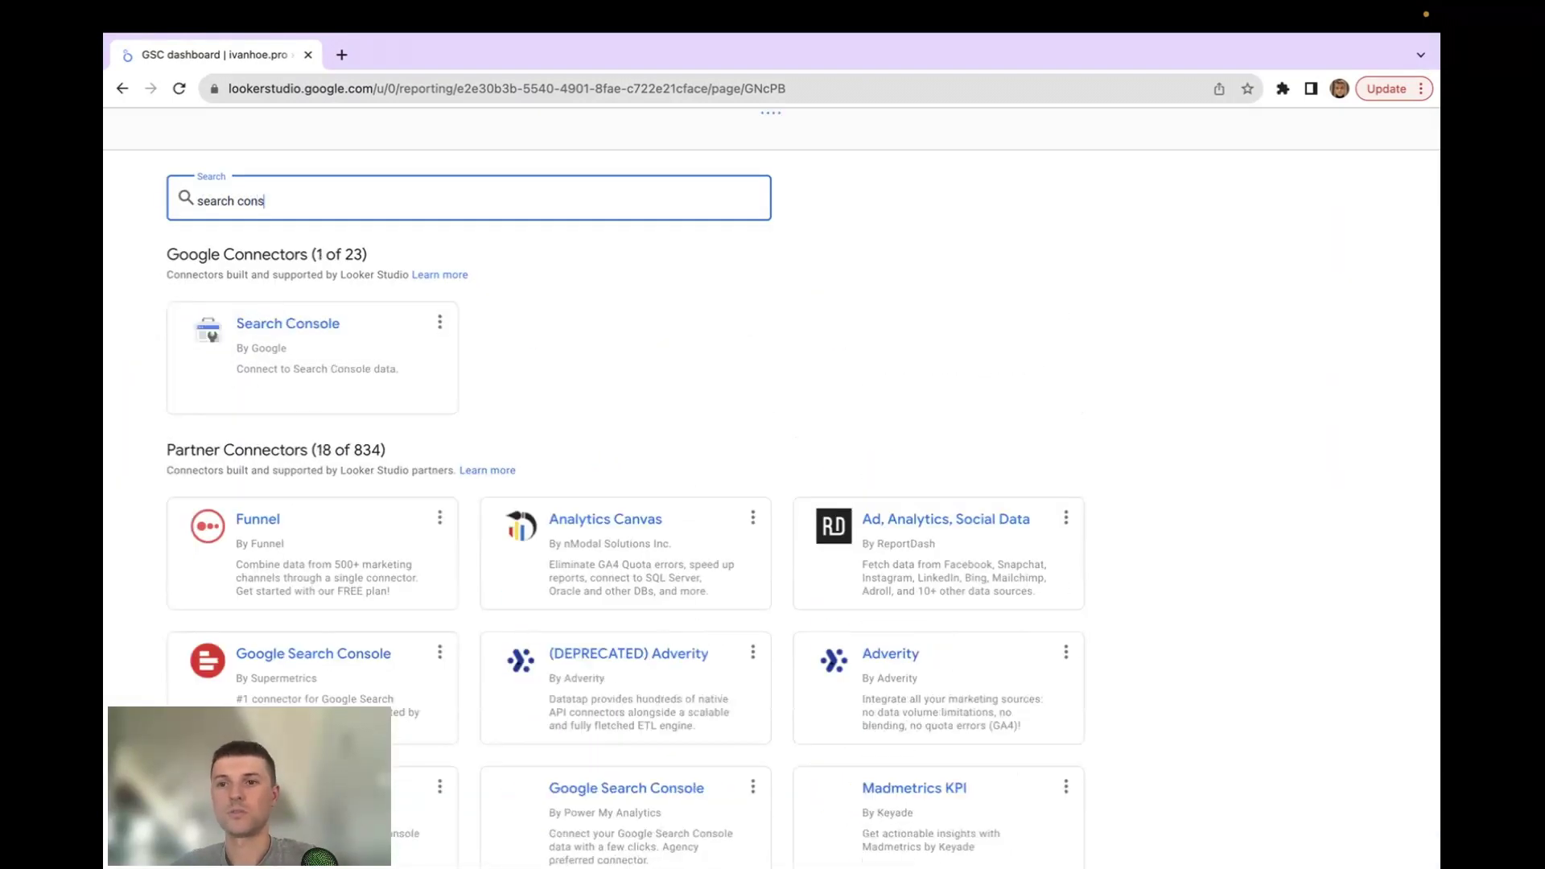
left_click(406, 326)
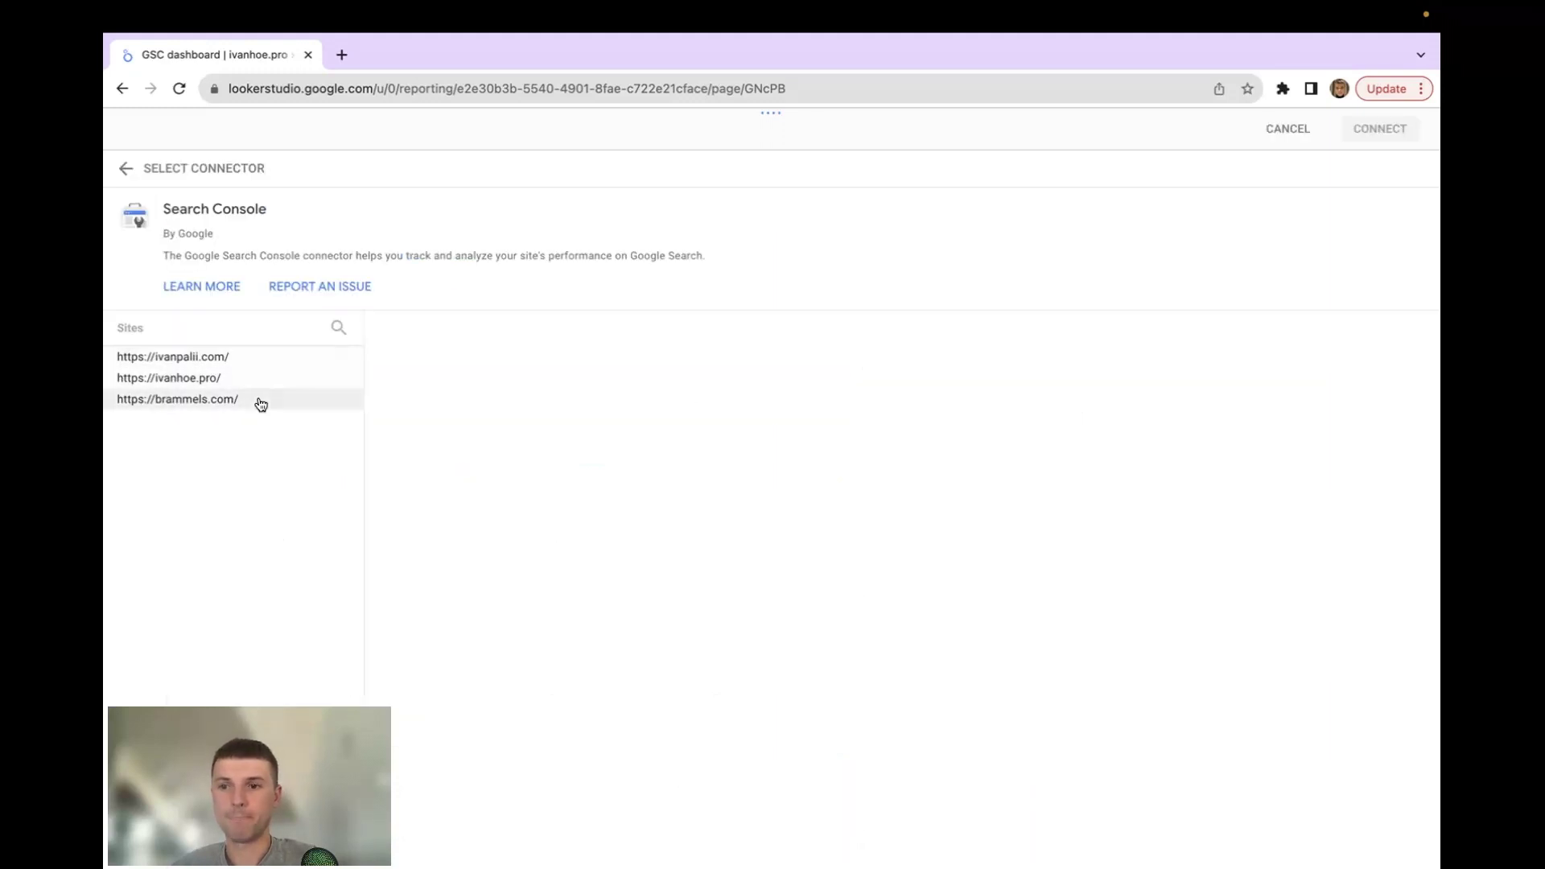
left_click(261, 403)
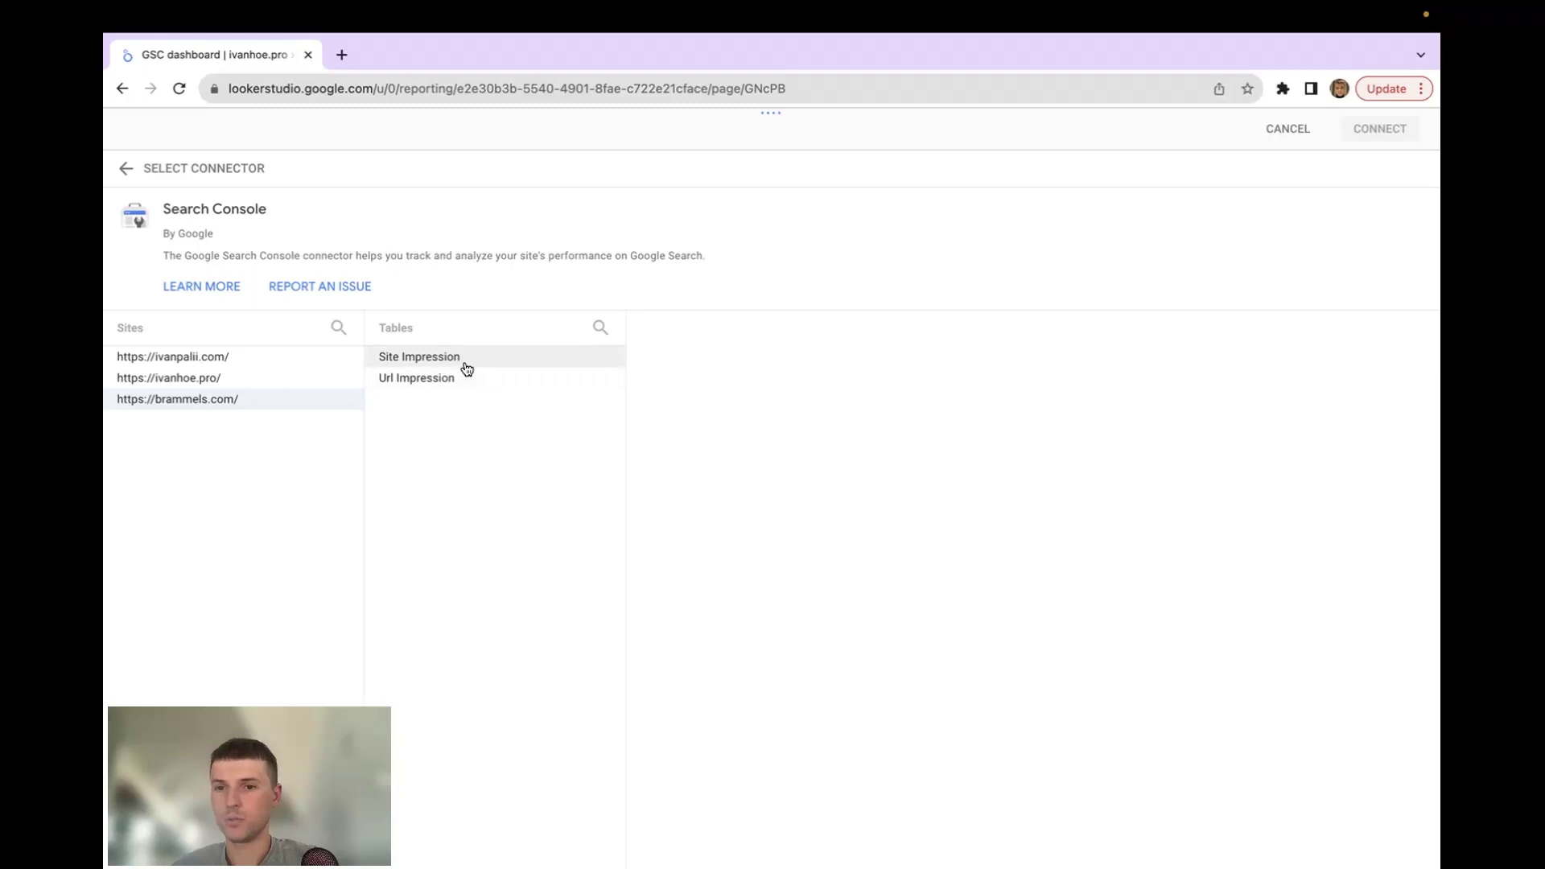
left_click(466, 363)
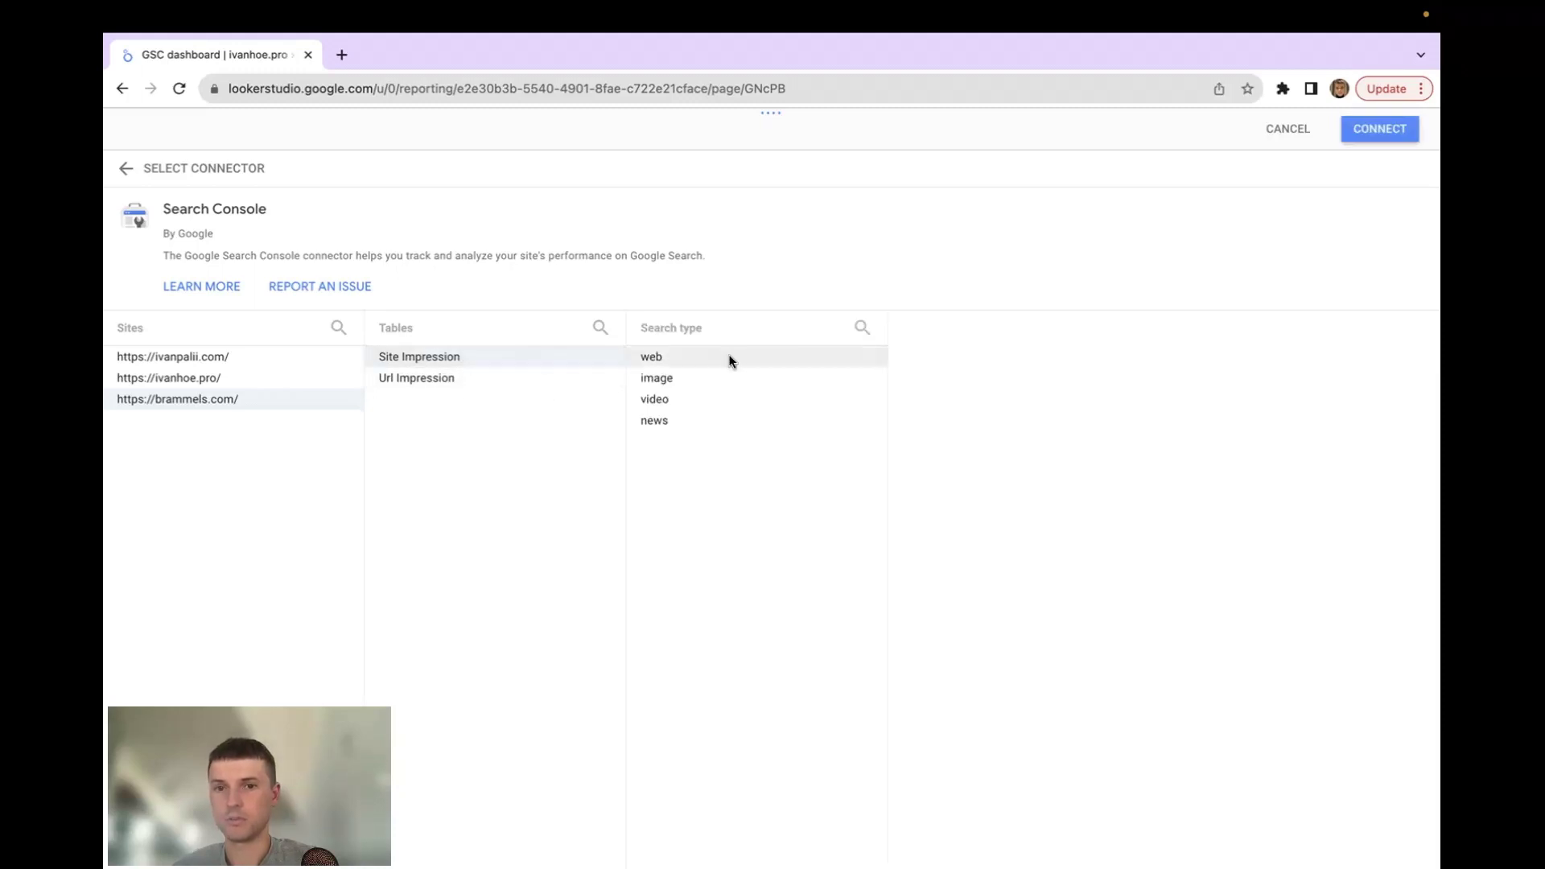
left_click(731, 359)
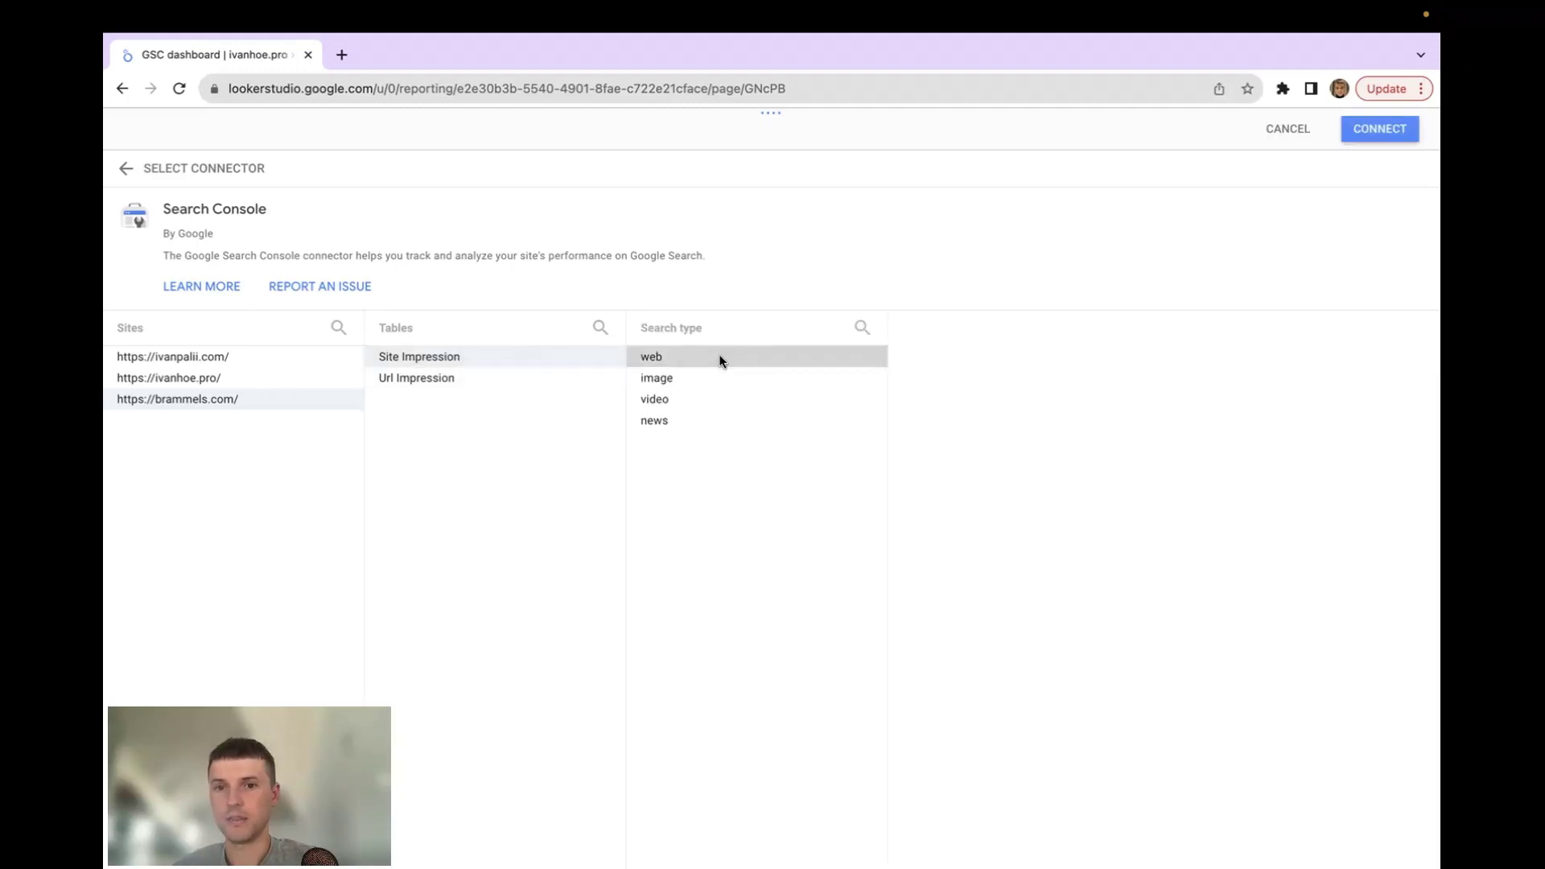
left_click(1381, 139)
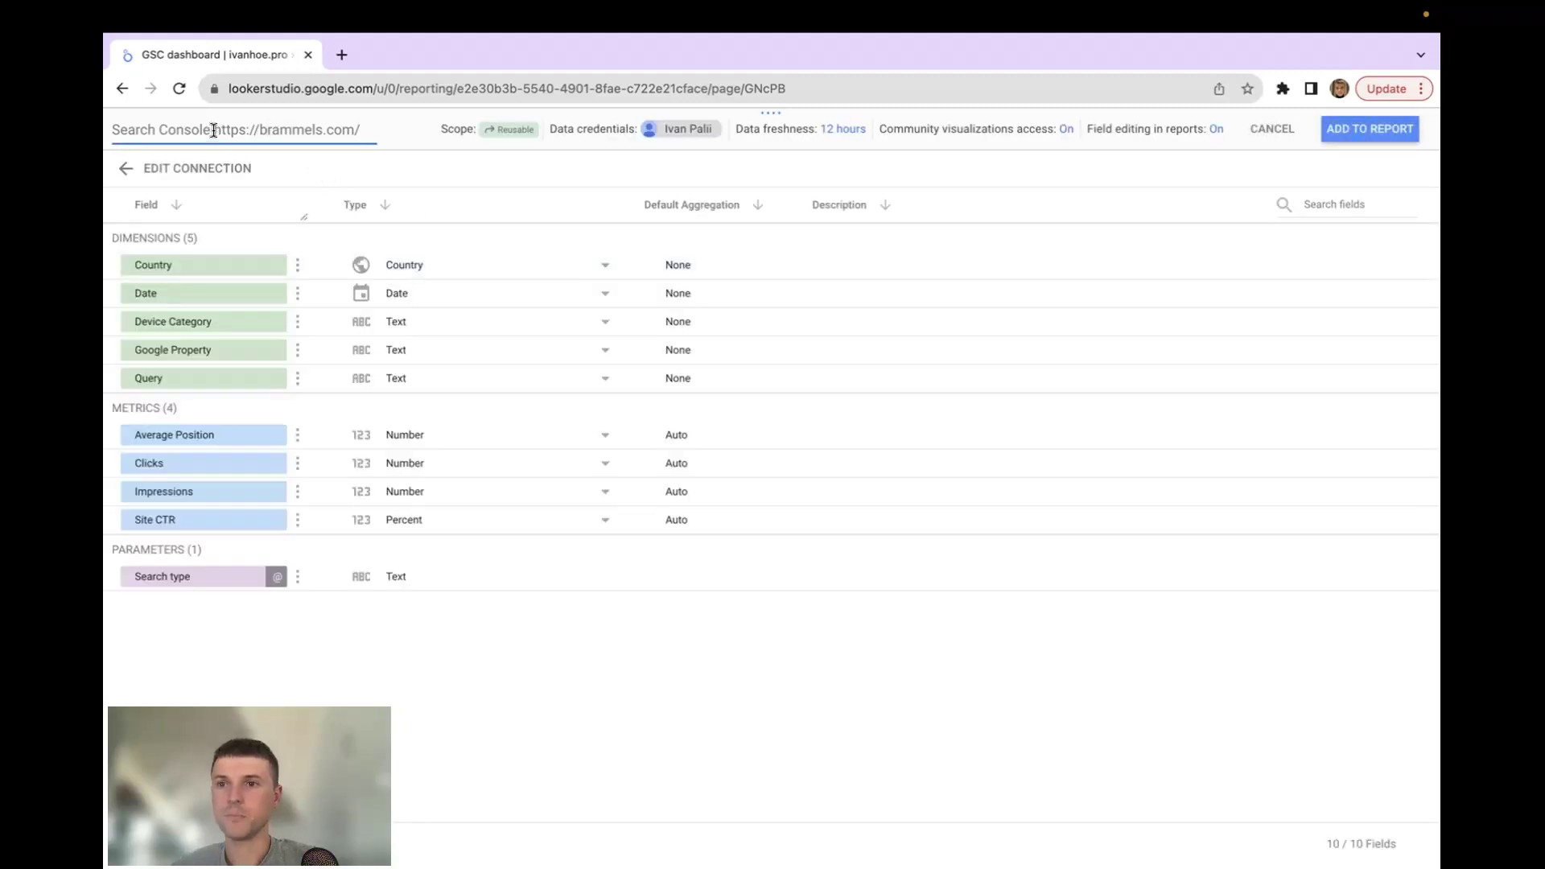
left_click_drag(213, 130, 112, 132)
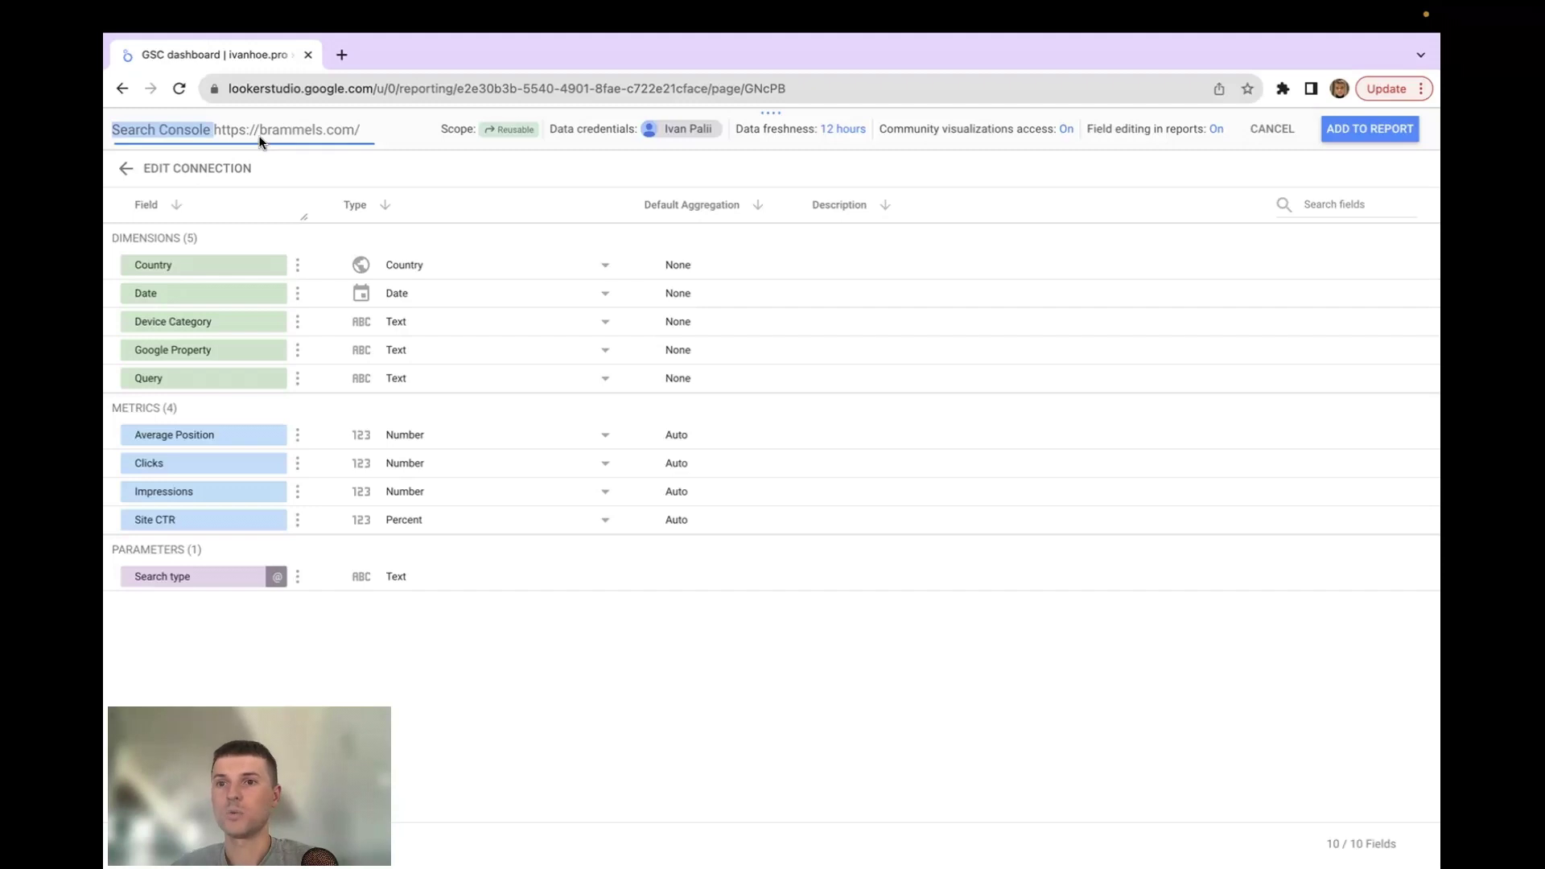
left_click(220, 130)
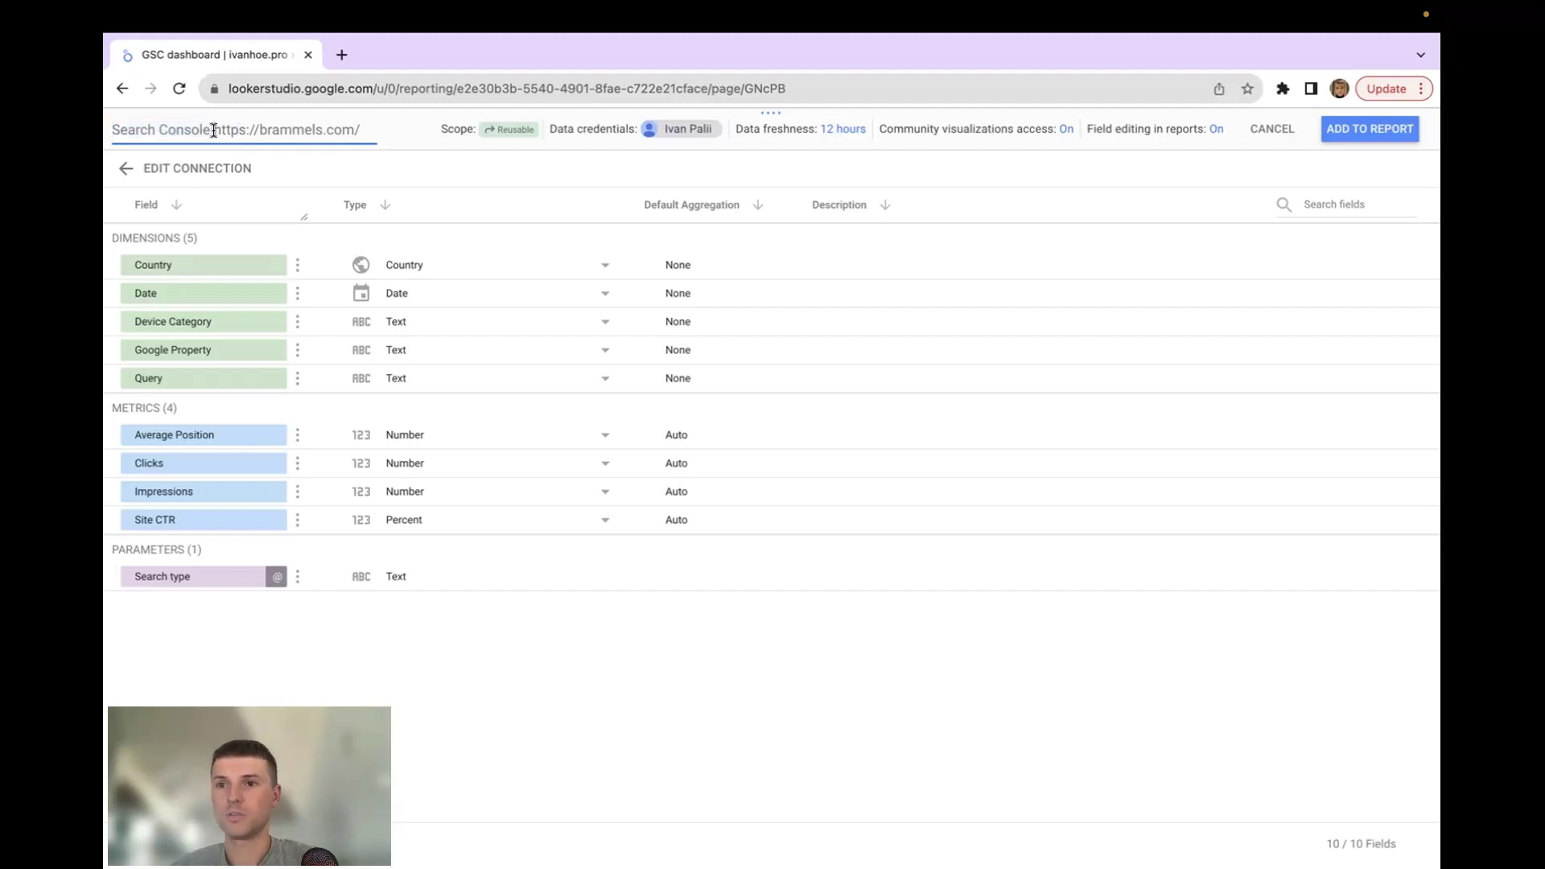
type("(Site)")
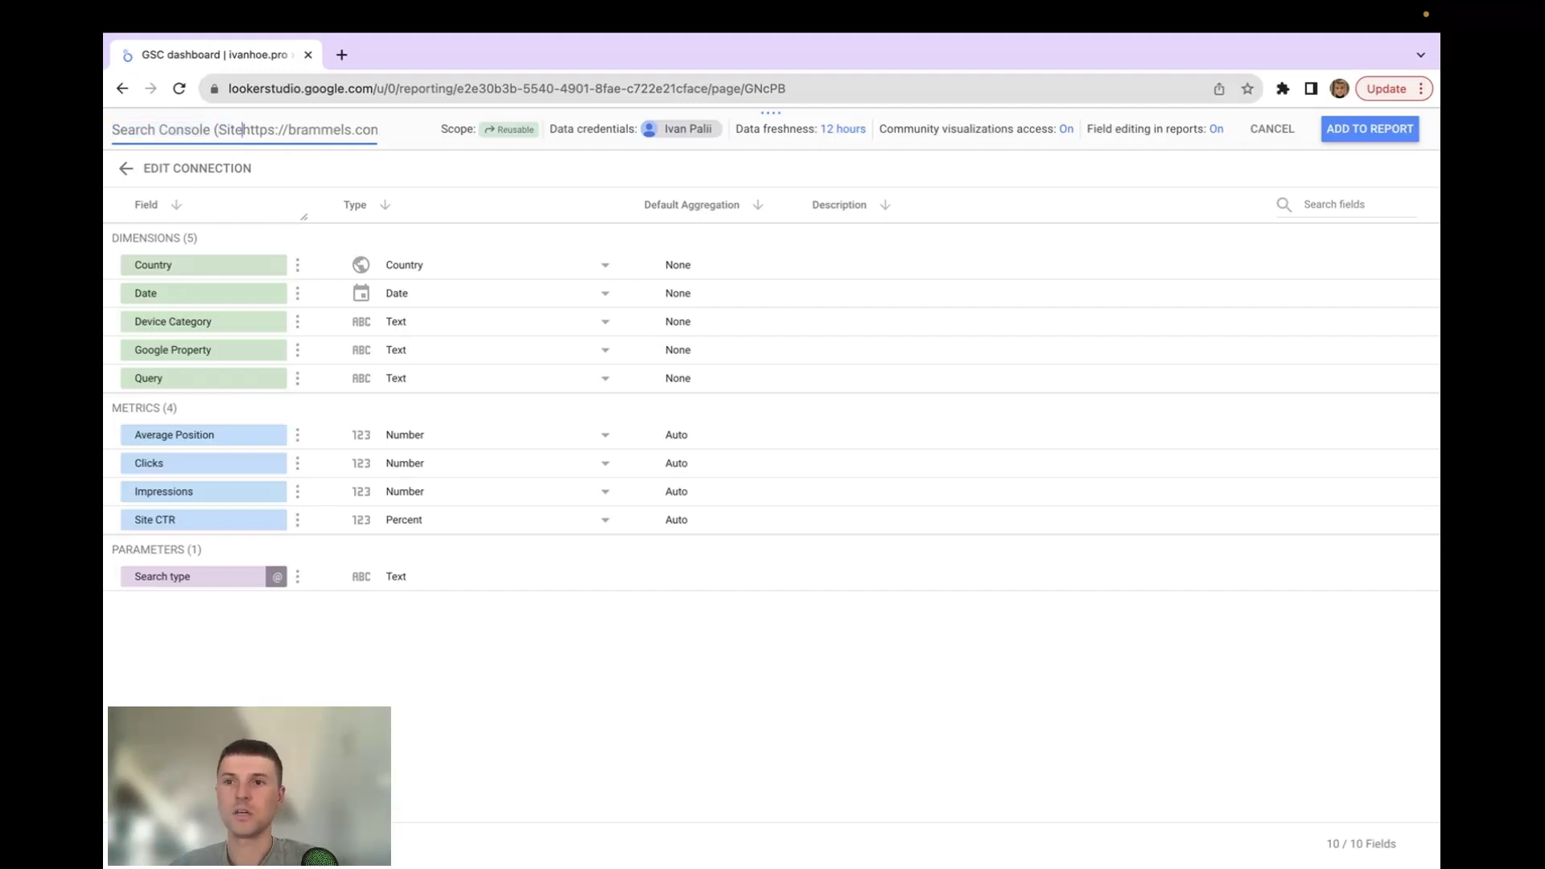
left_click(1372, 130)
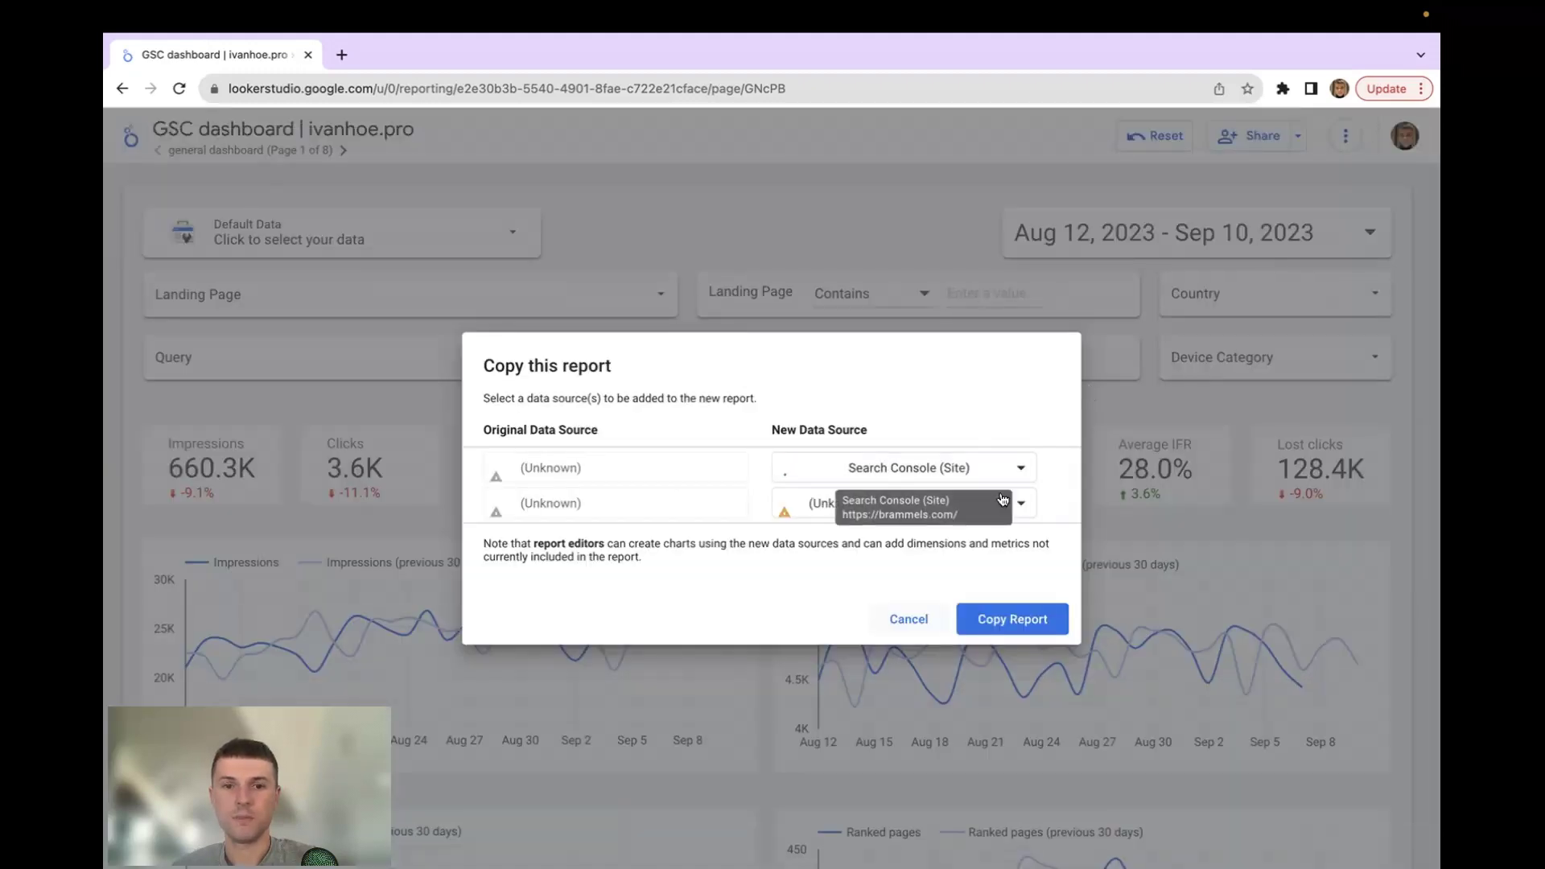
- Create another data source for the report copy's second slot using Google's Search Console connector
left_click(1002, 500)
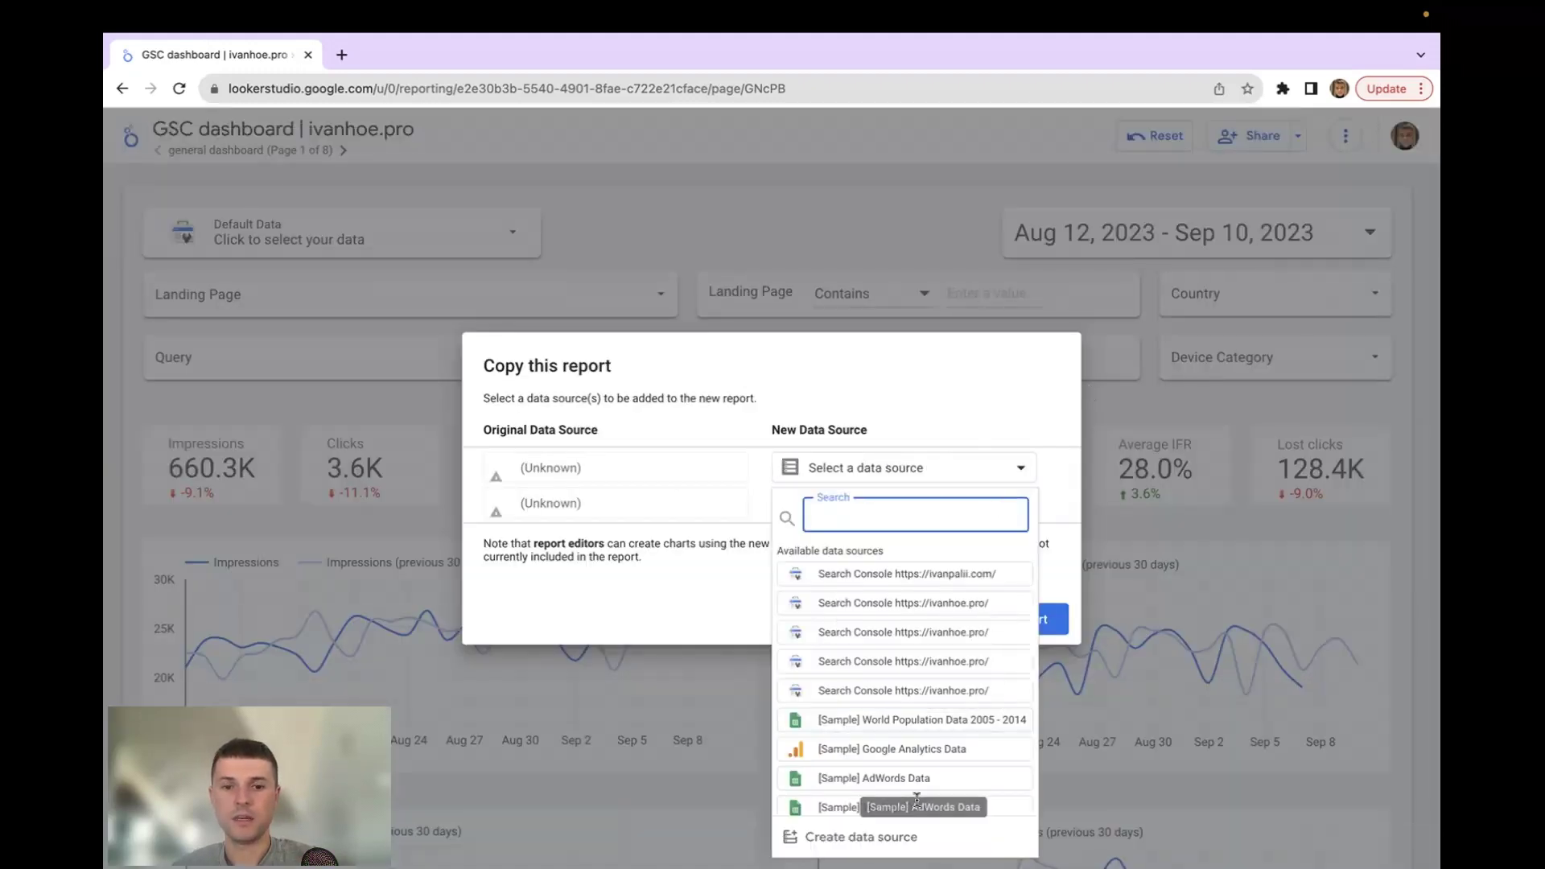
scroll(958, 643, "down", 3)
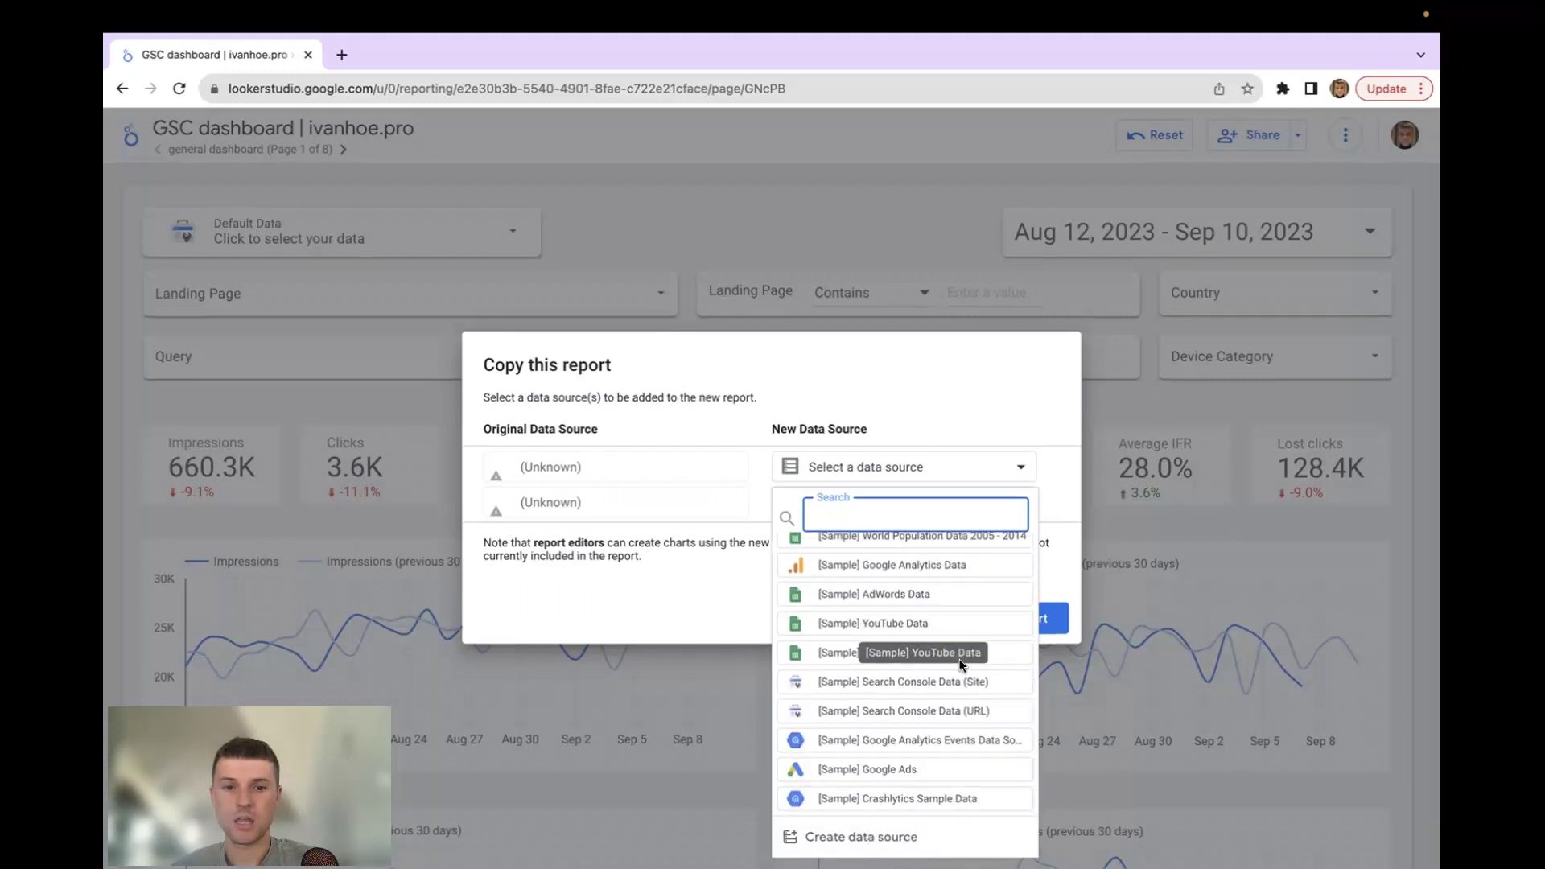
left_click(884, 861)
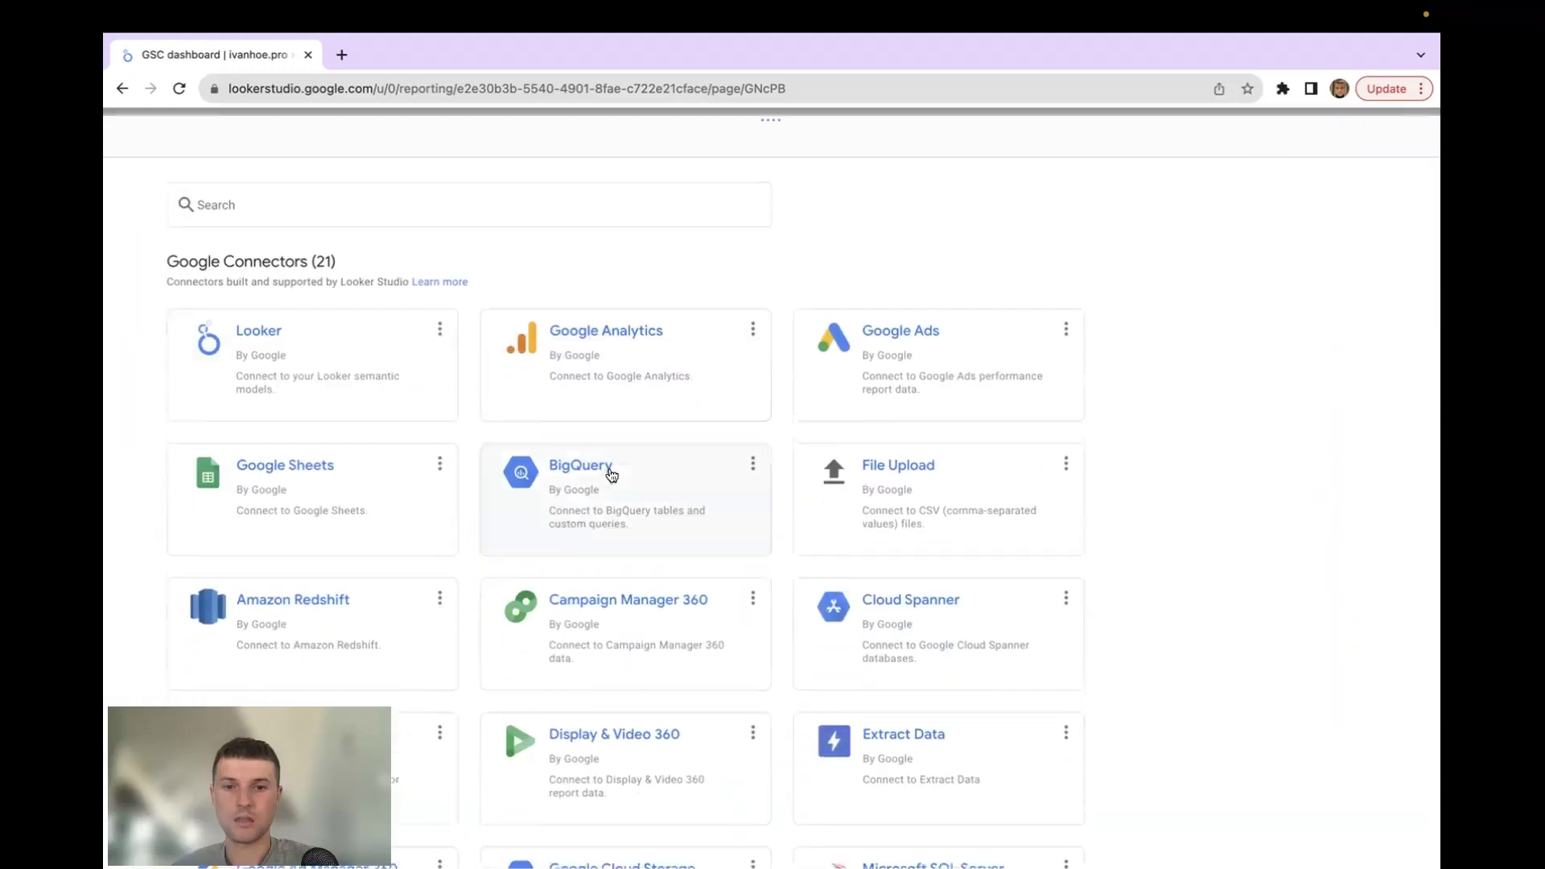
left_click(355, 197)
type("searc")
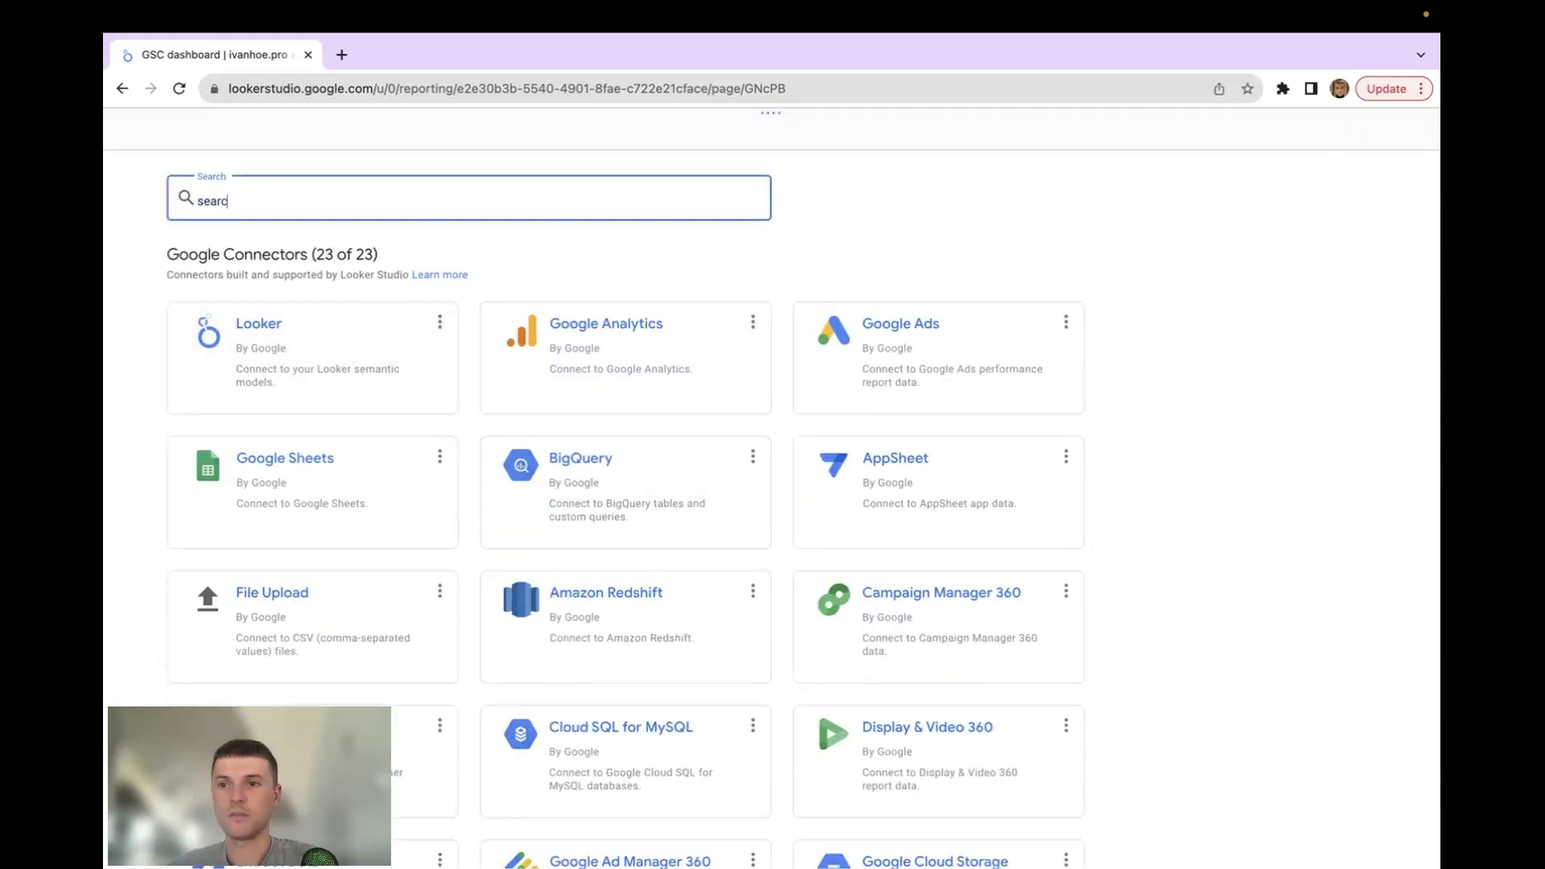
type("h")
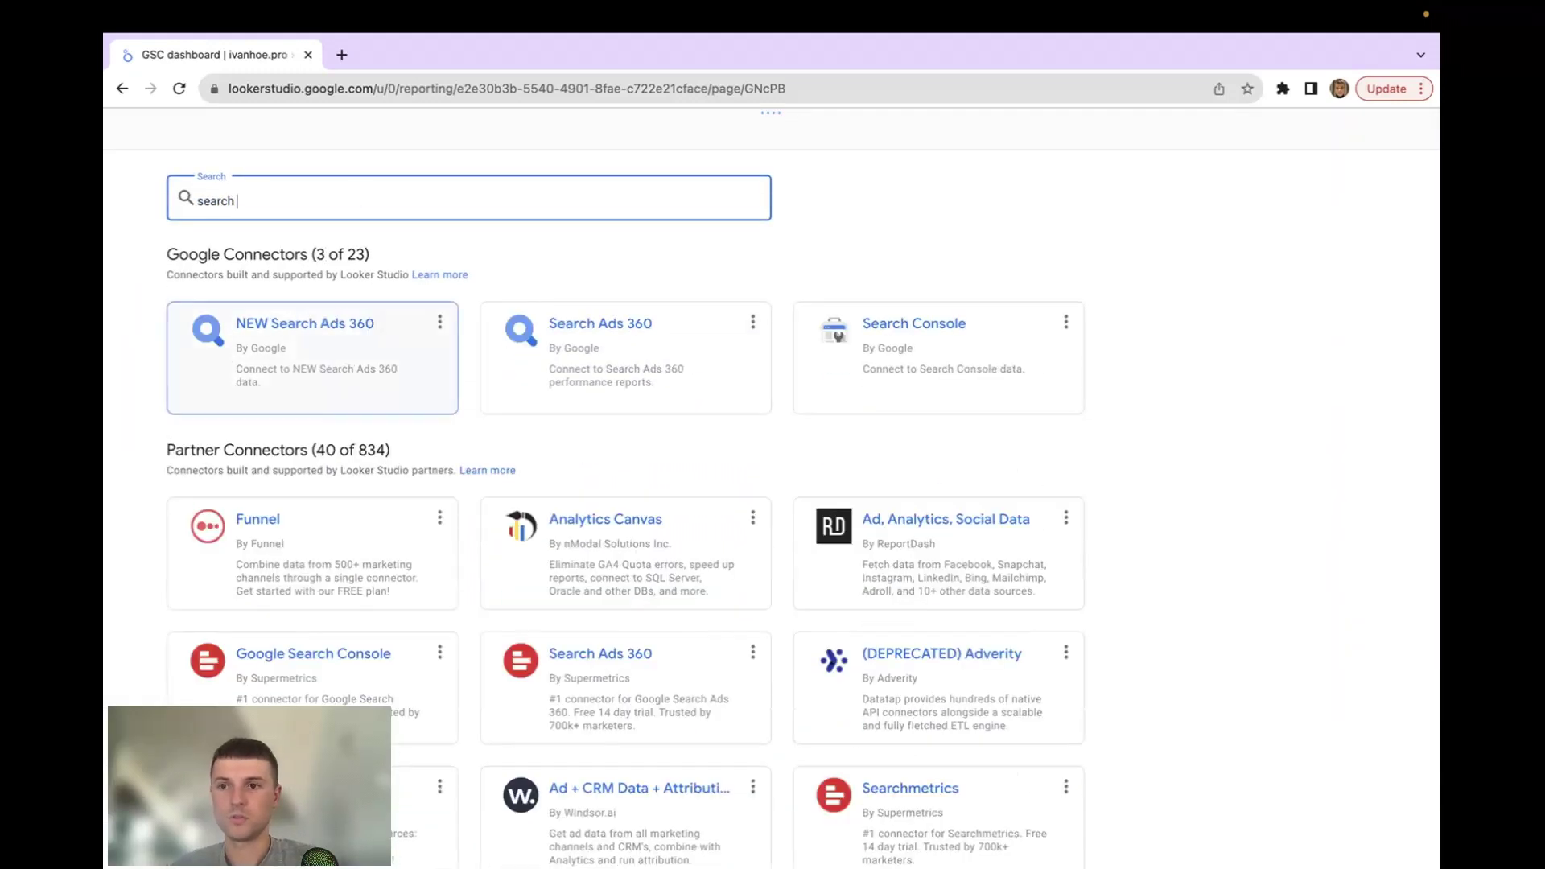
type(" cons")
left_click(389, 354)
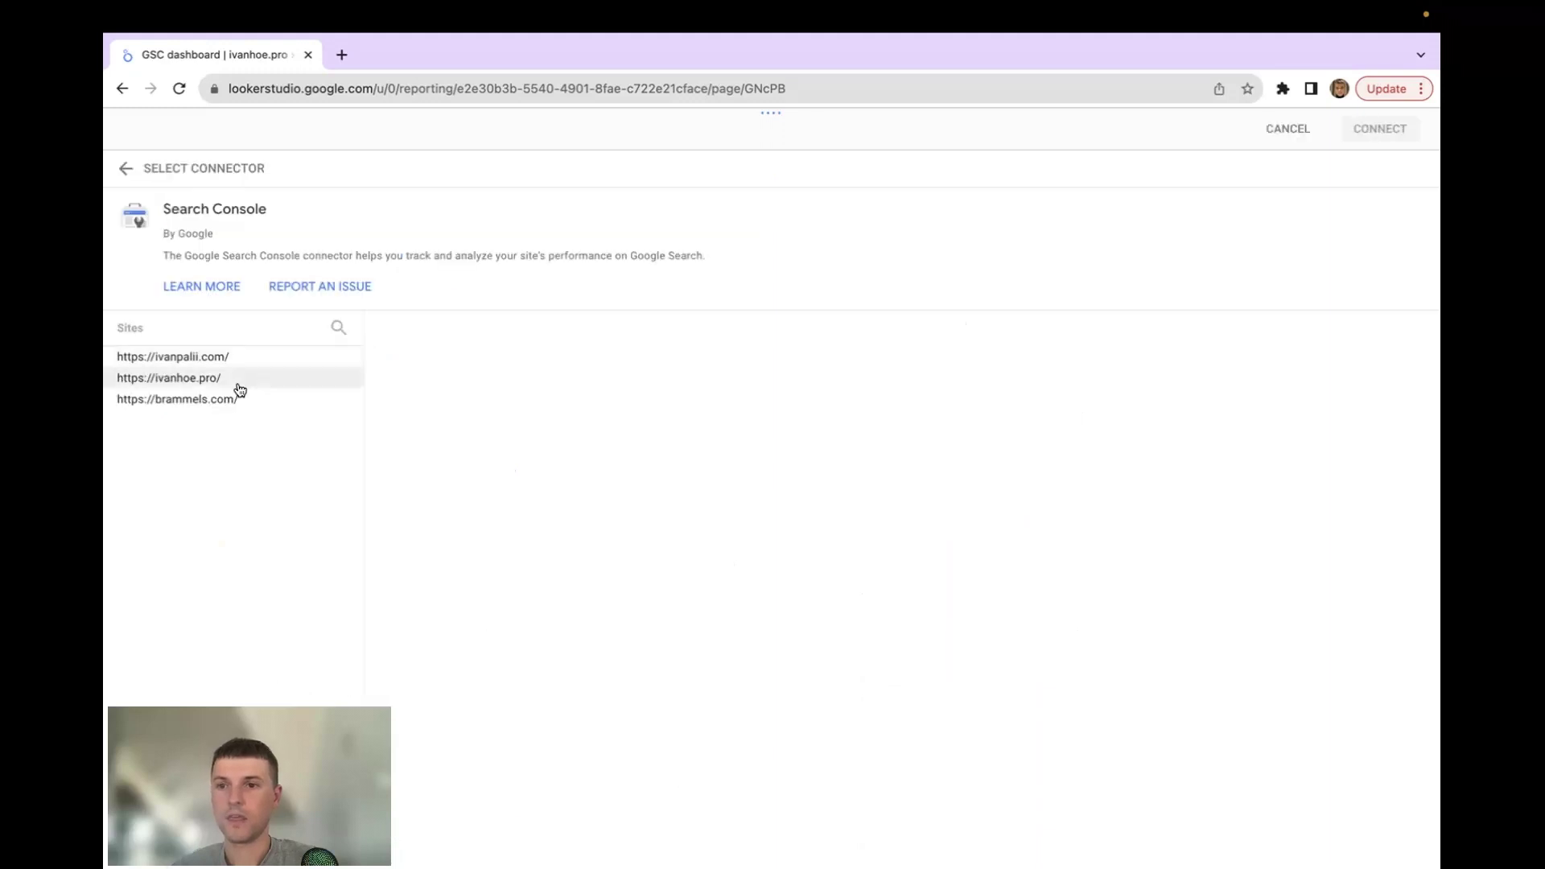
left_click(239, 400)
left_click(410, 378)
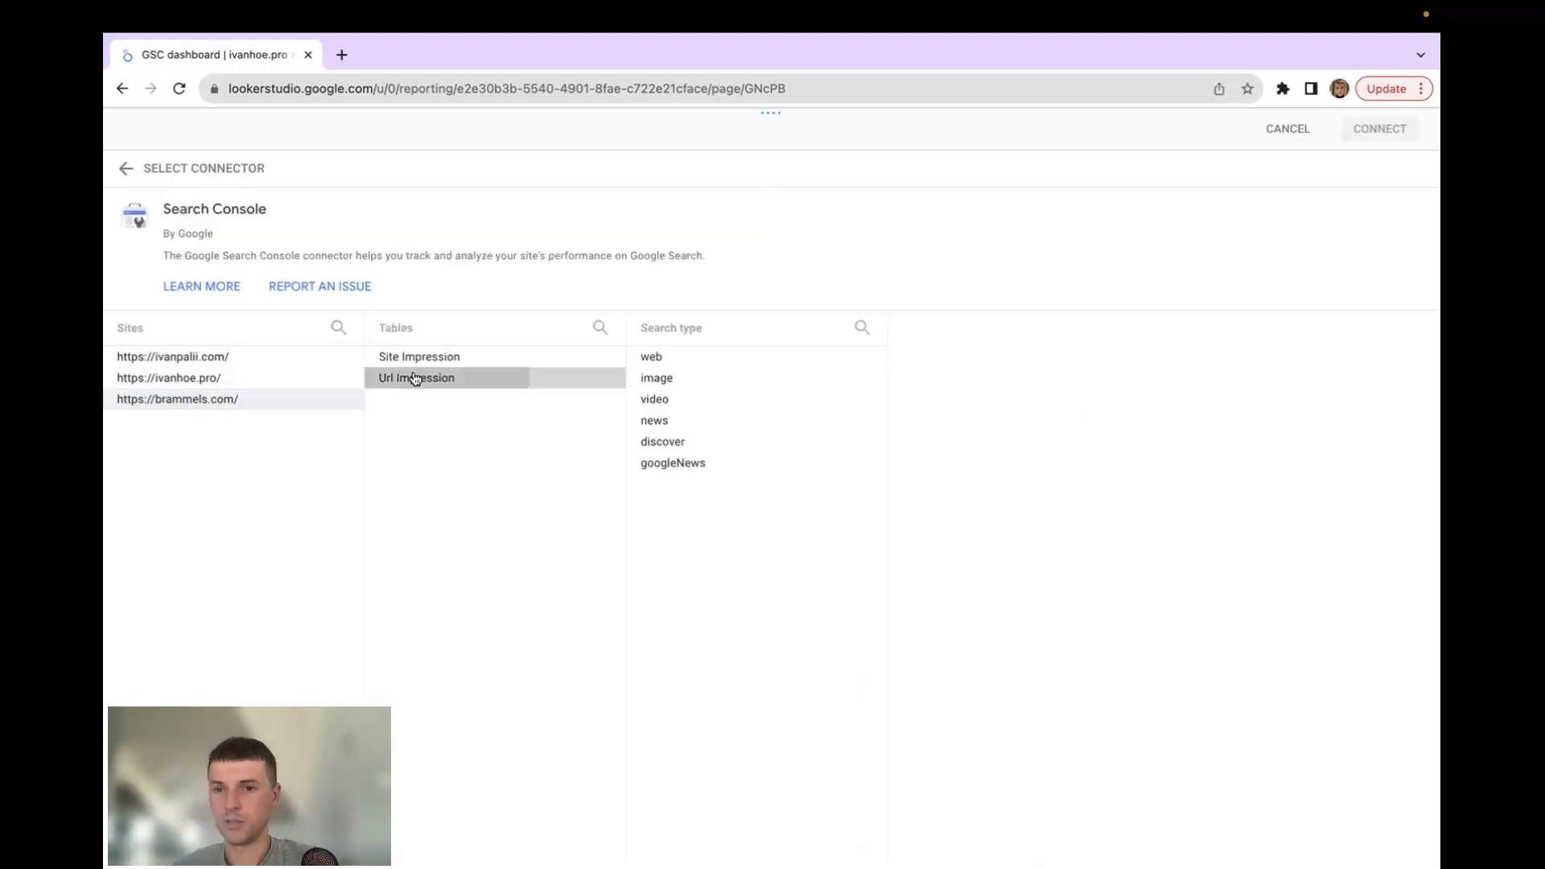
left_click(703, 358)
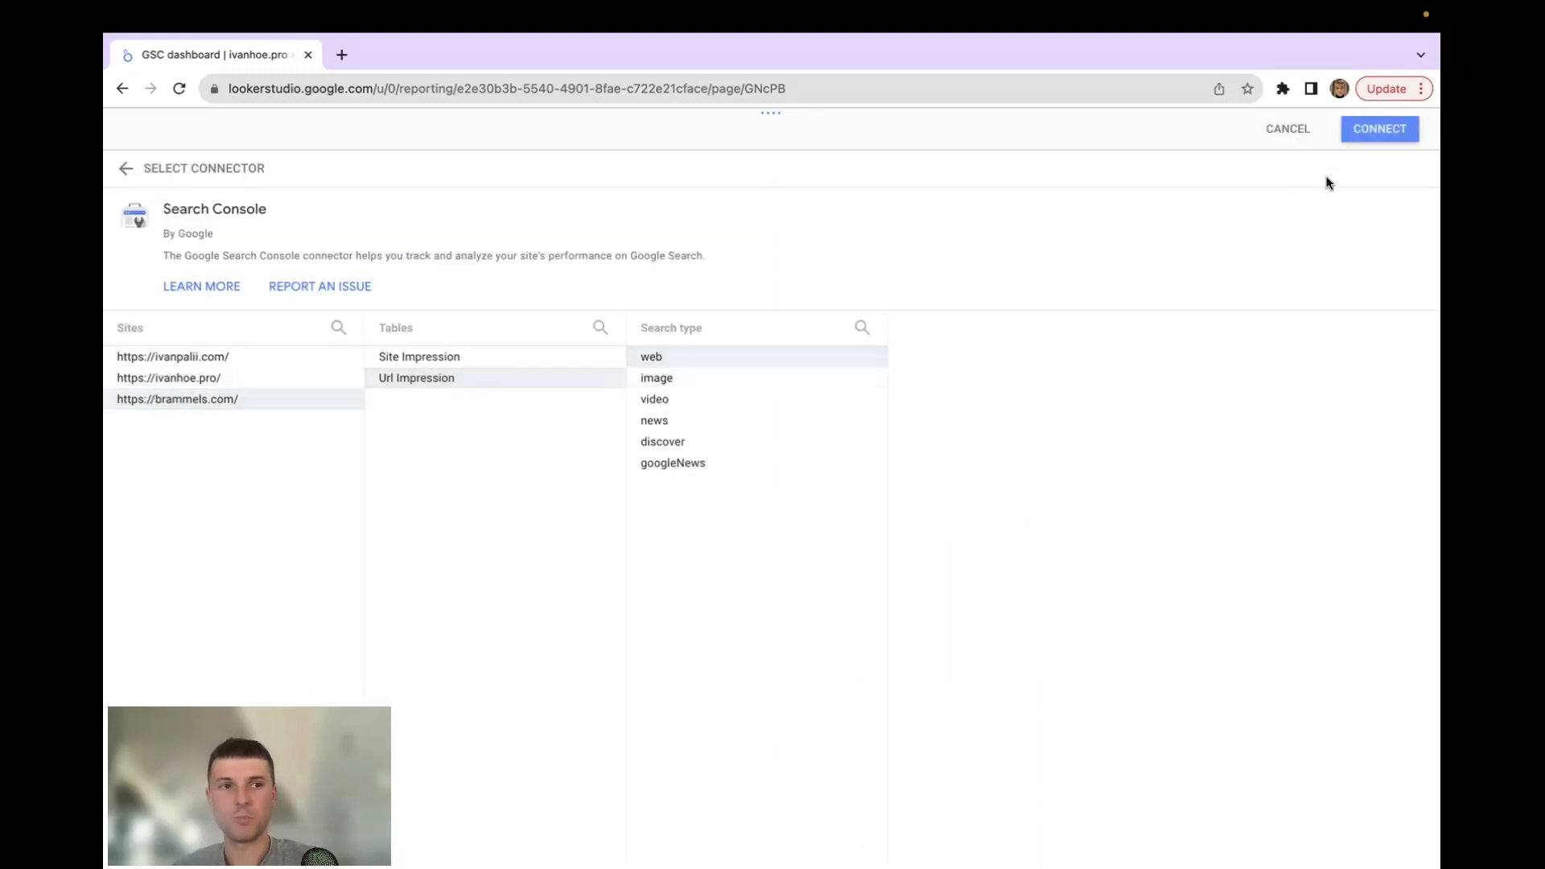
left_click(1380, 137)
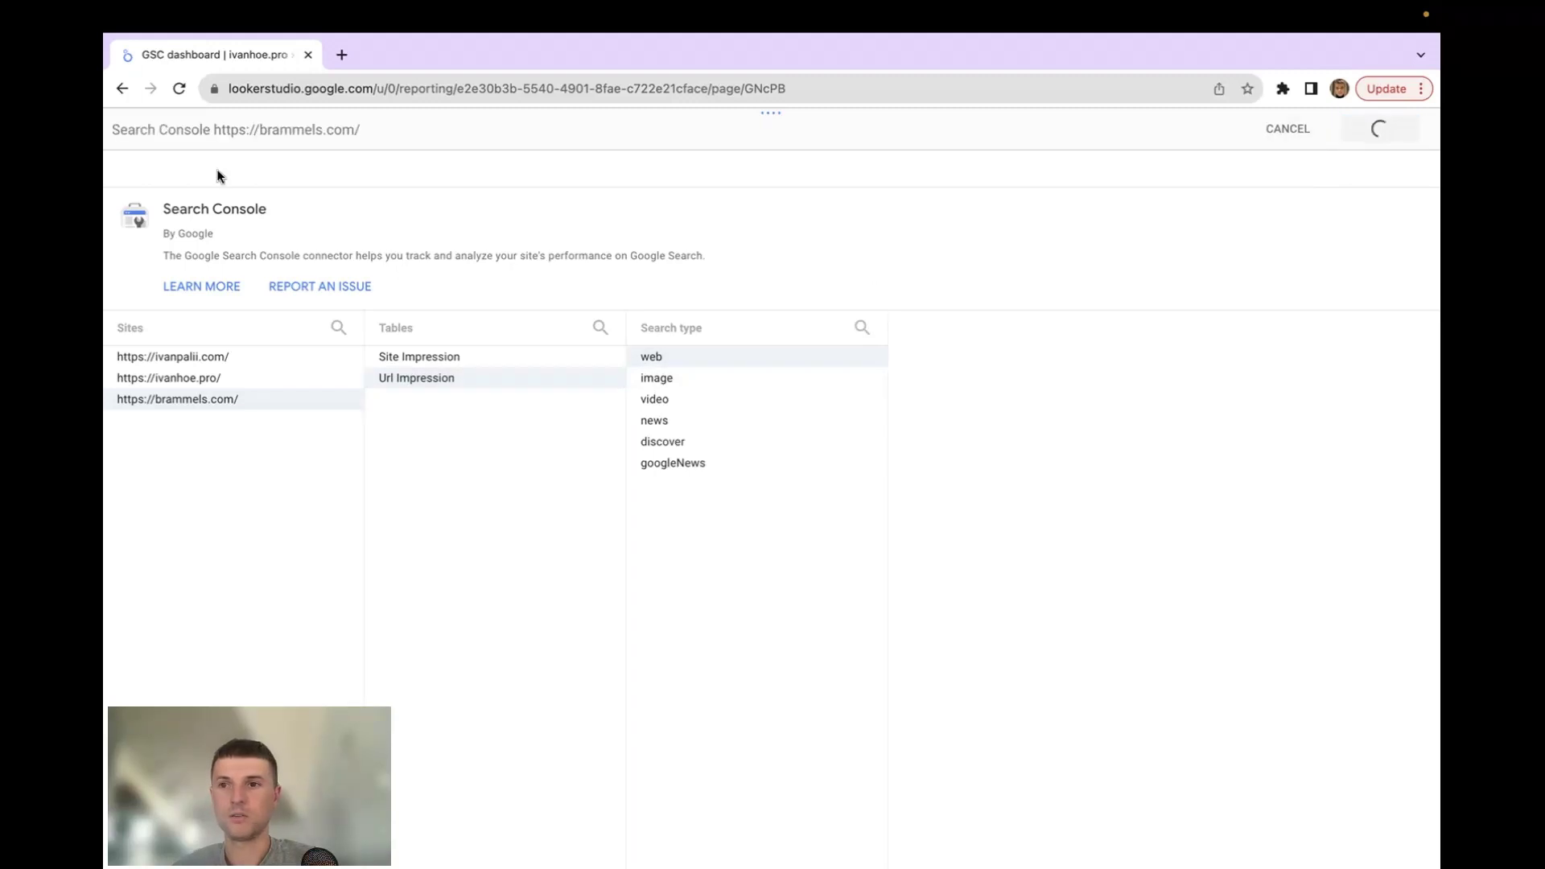
left_click(214, 128)
type("(")
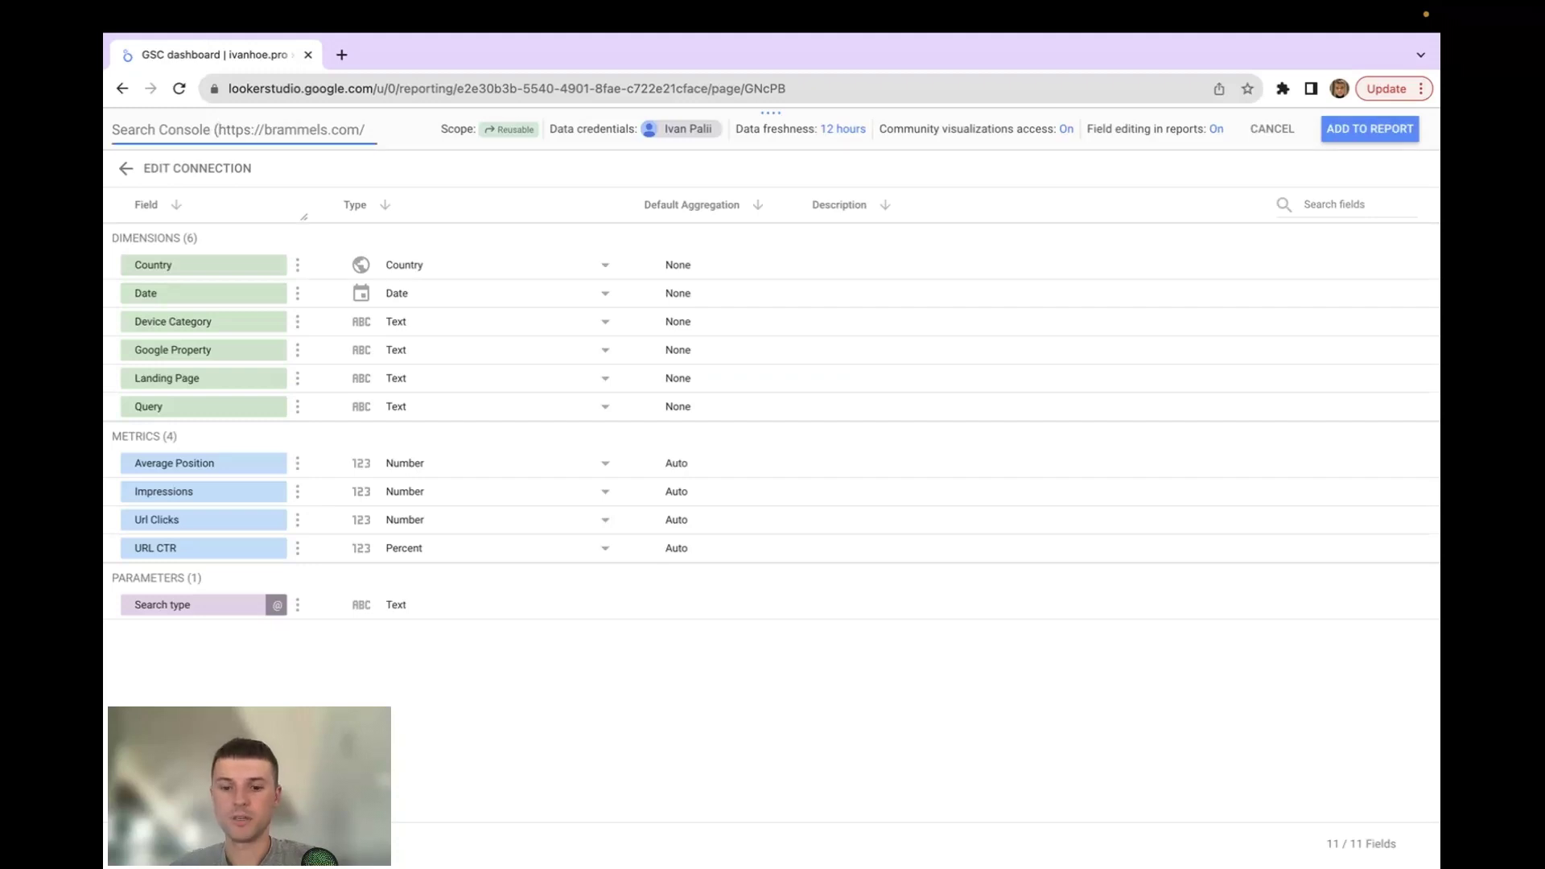
type("URL)")
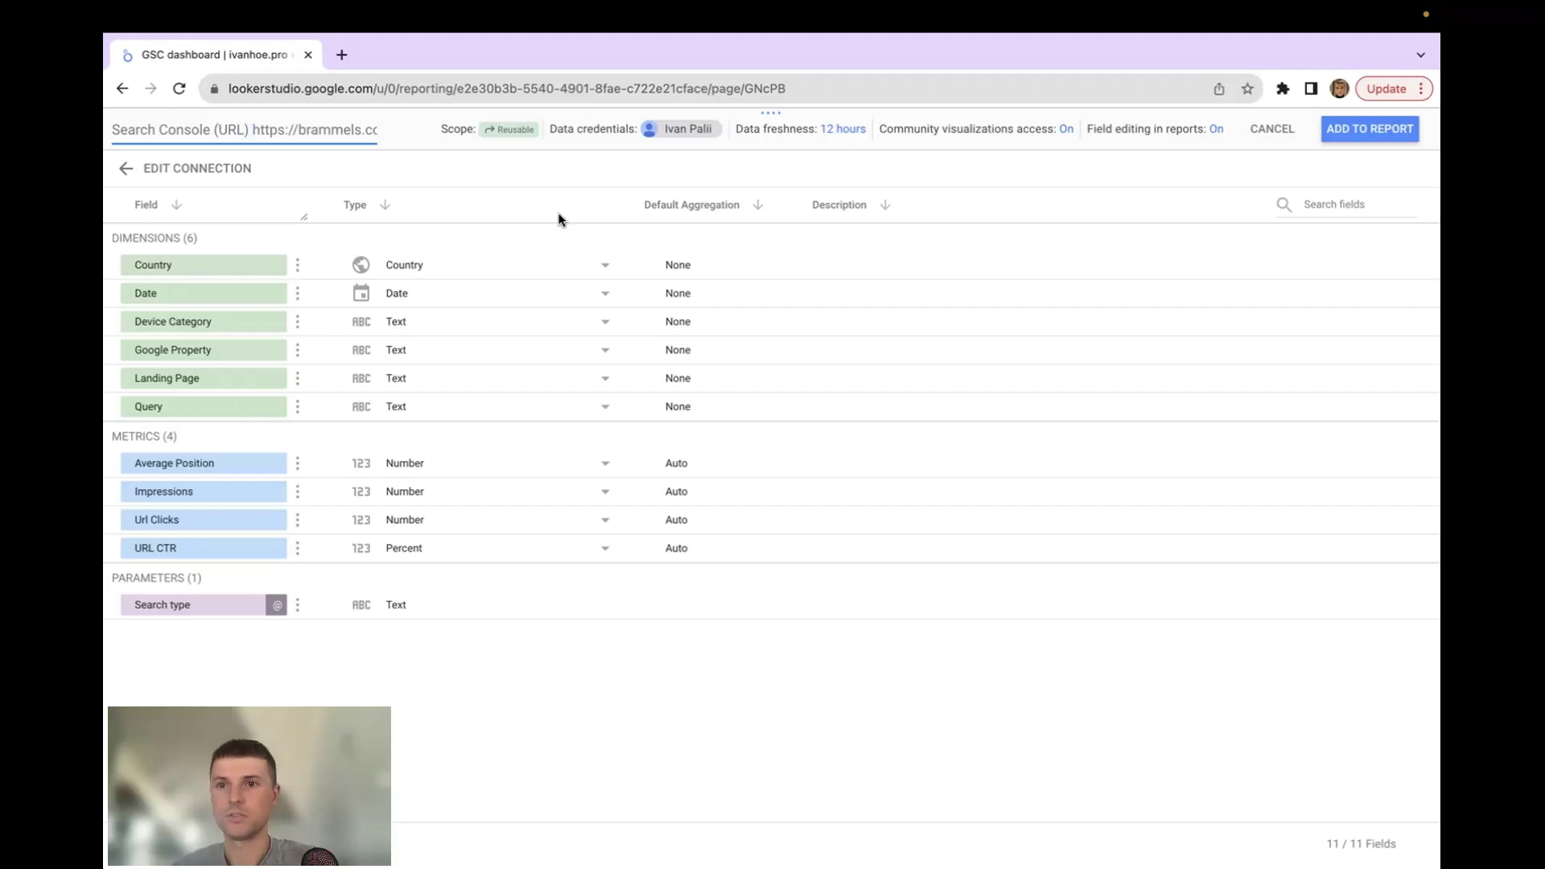
left_click(1367, 130)
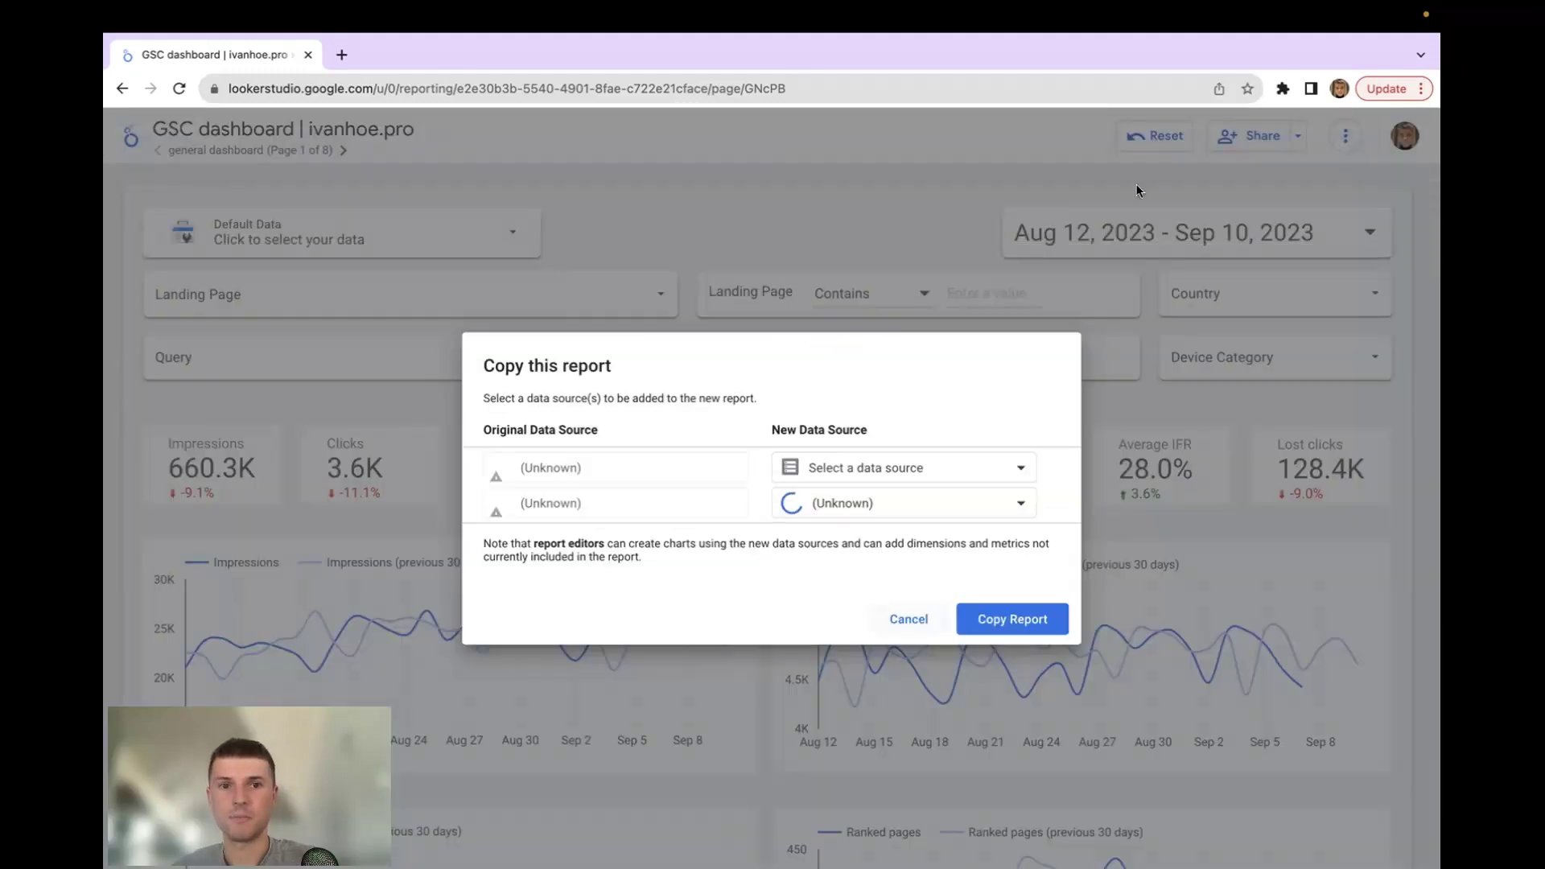
- Look through the data sources available for the first slot and cancel the report copy
left_click(995, 469)
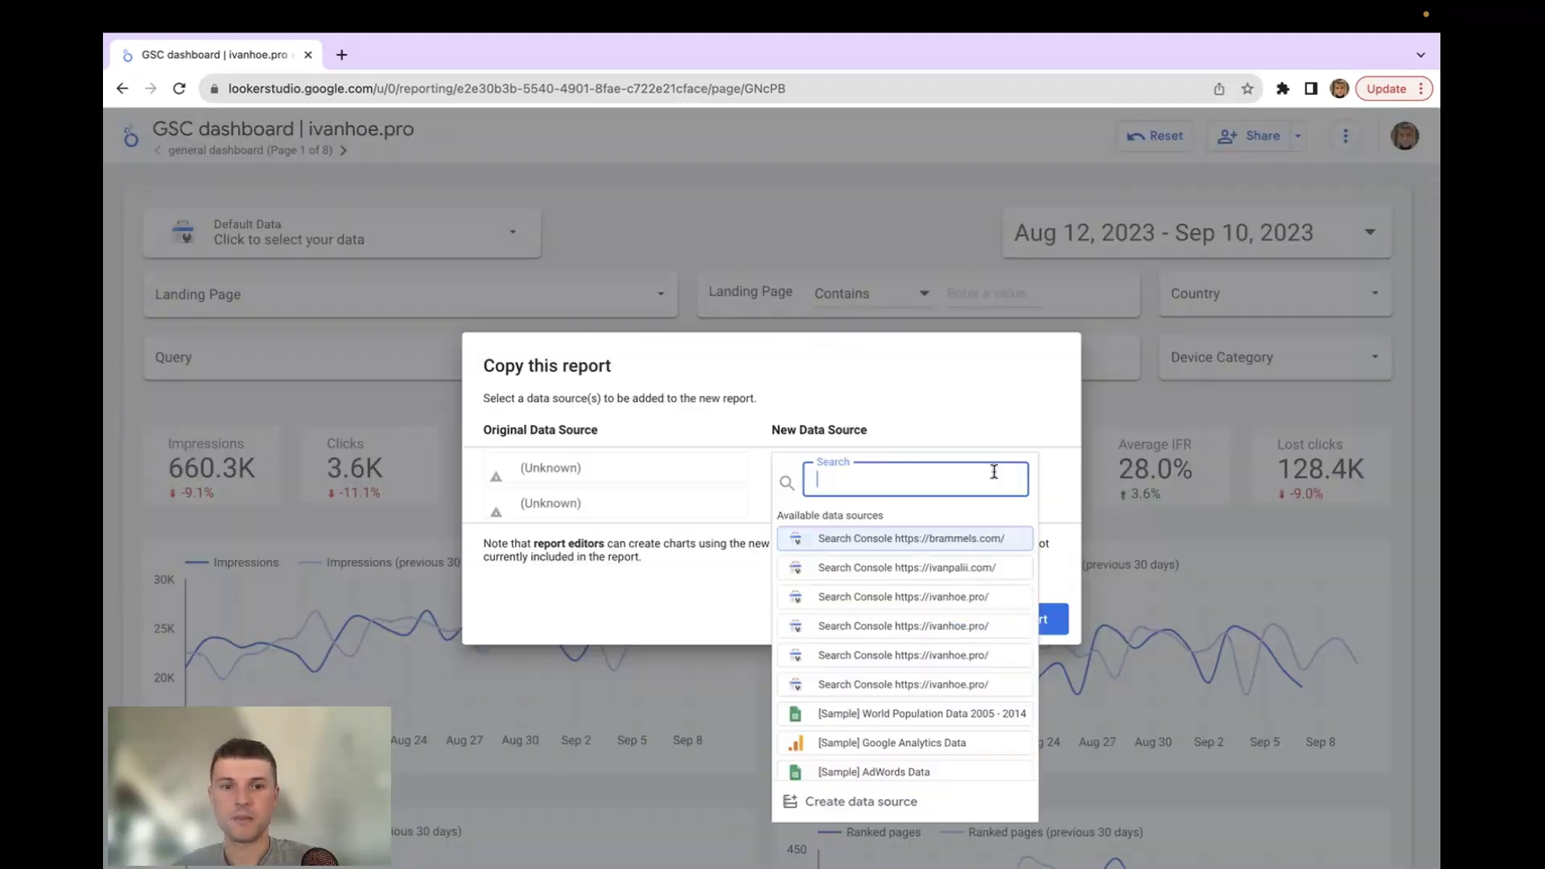
scroll(955, 606, "down", 1)
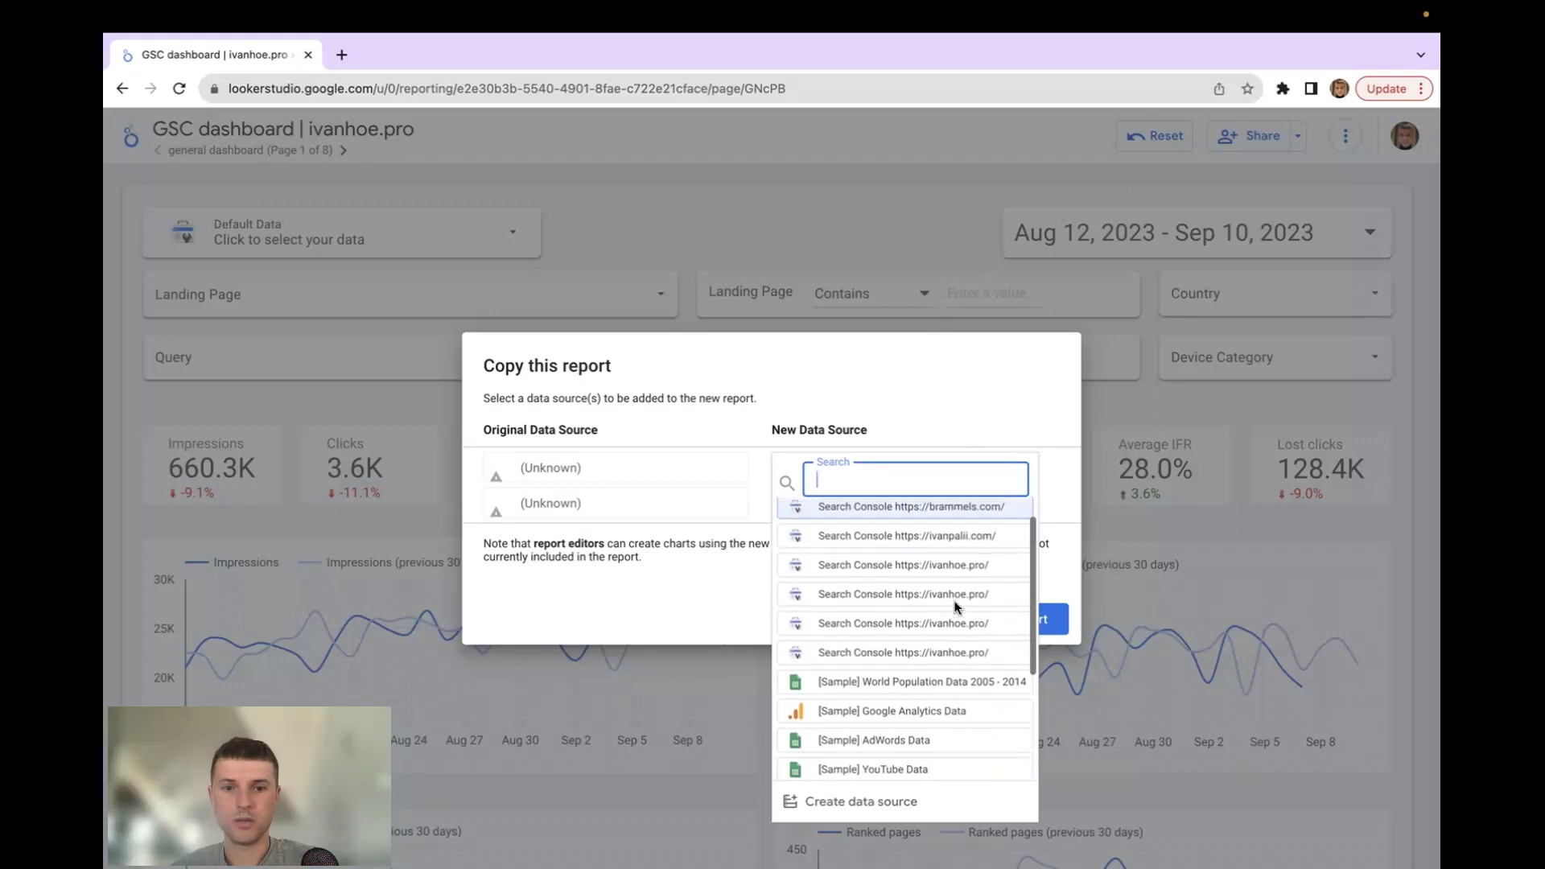
scroll(955, 606, "down", 5)
scroll(950, 595, "up", 6)
left_click(933, 366)
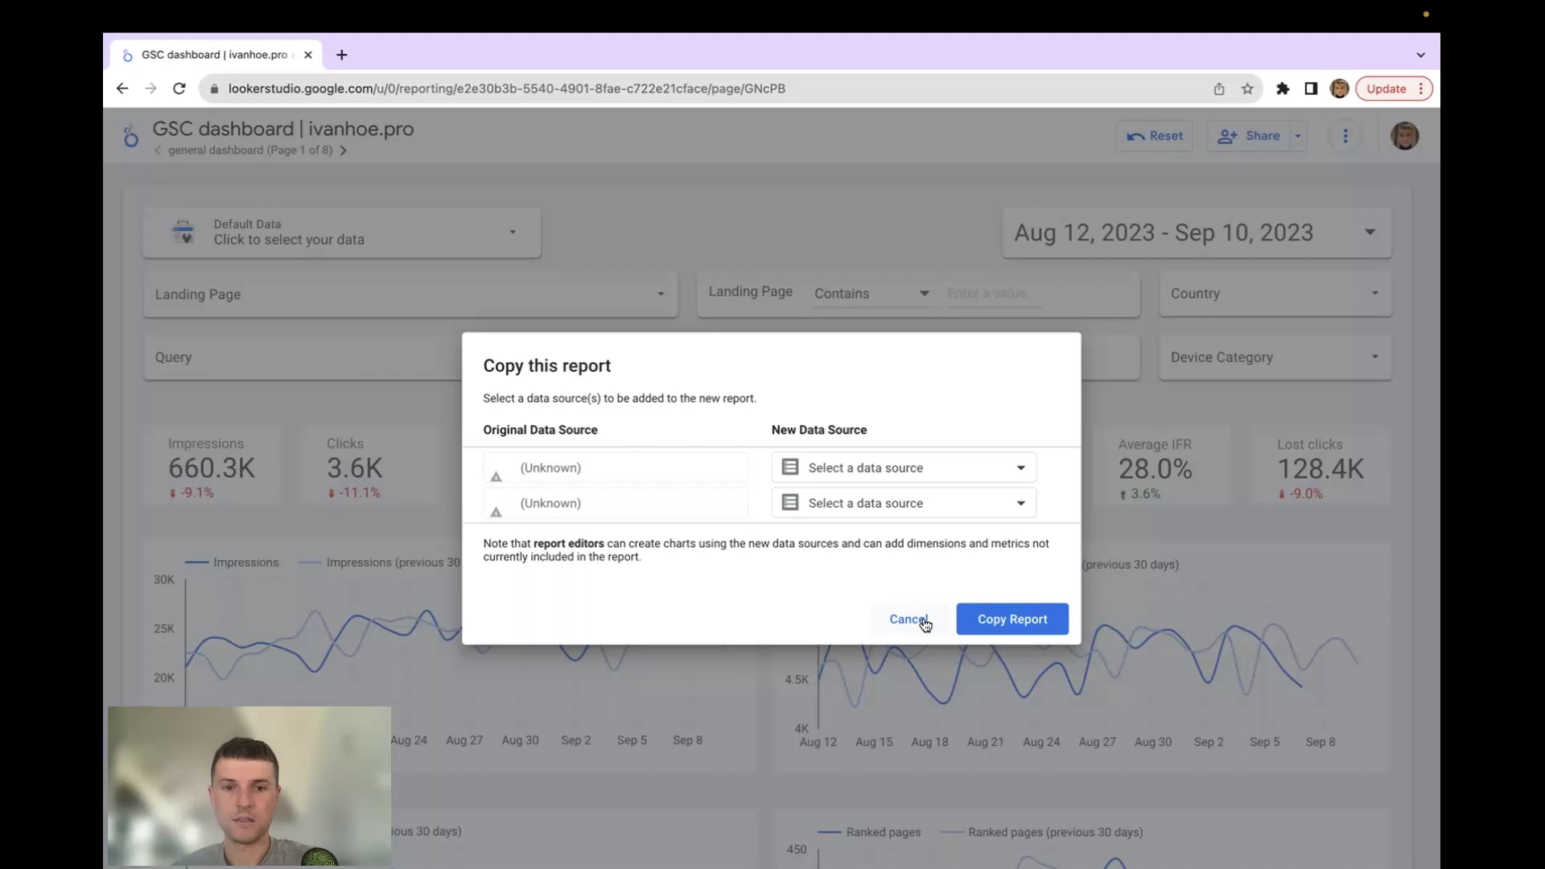
left_click(917, 467)
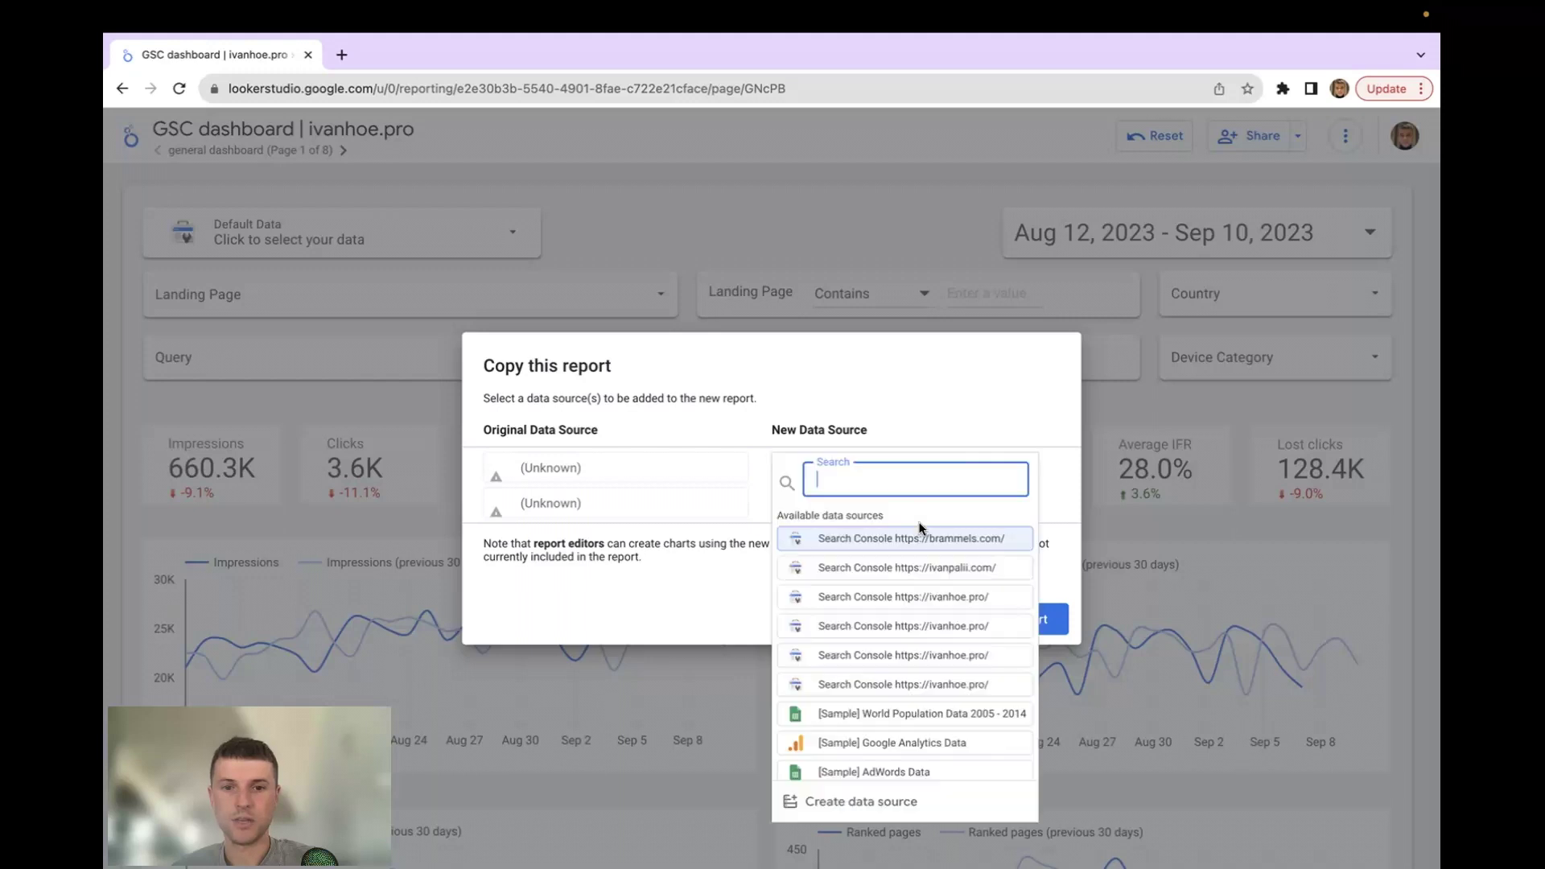
left_click(915, 386)
left_click(908, 619)
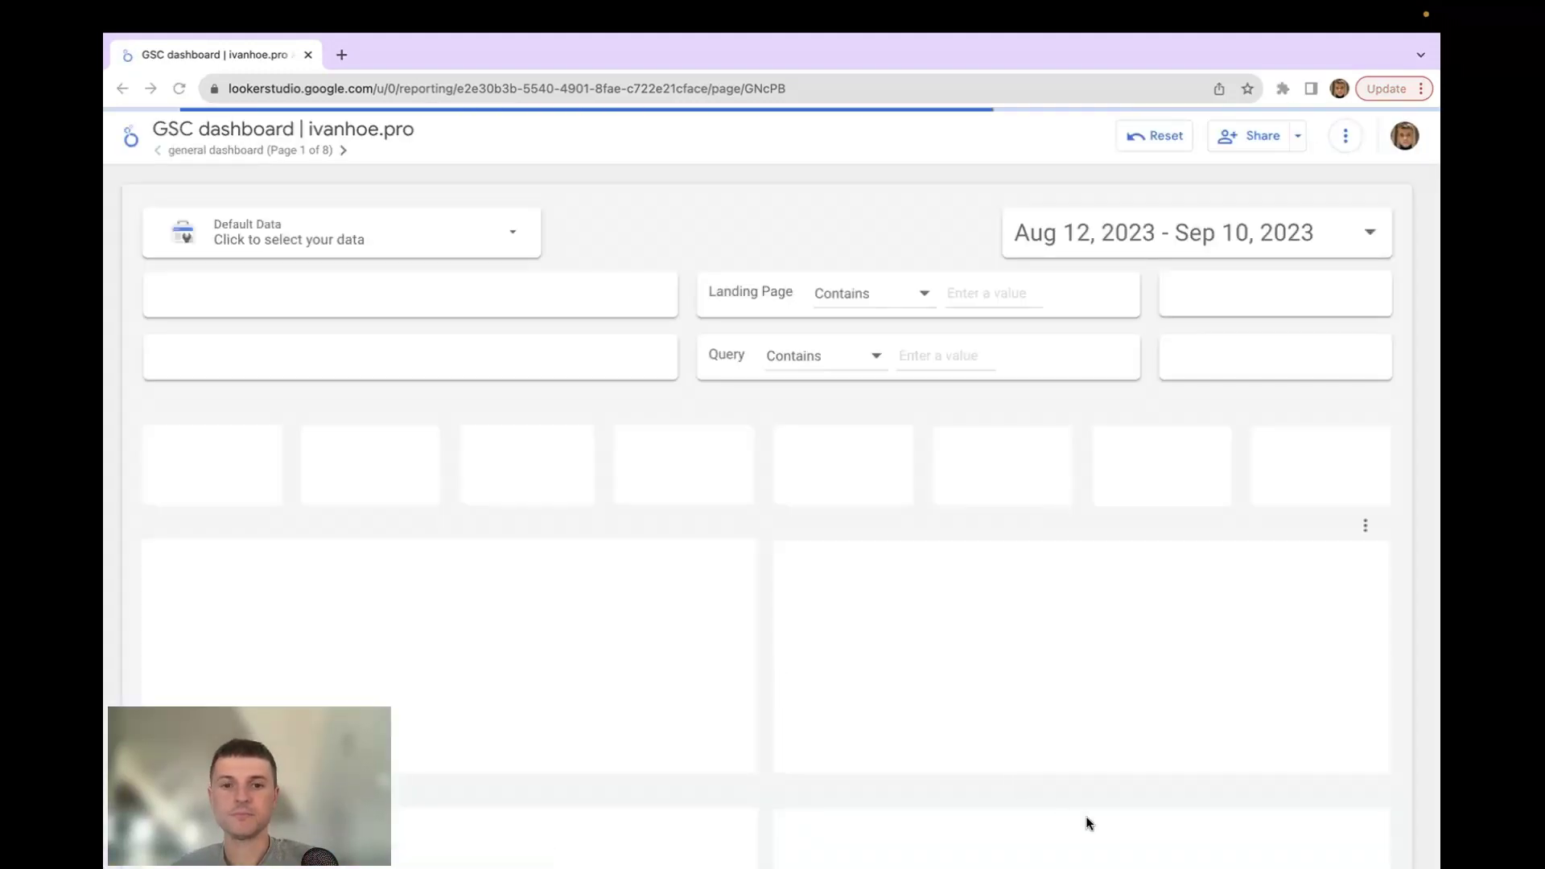
left_click(1347, 139)
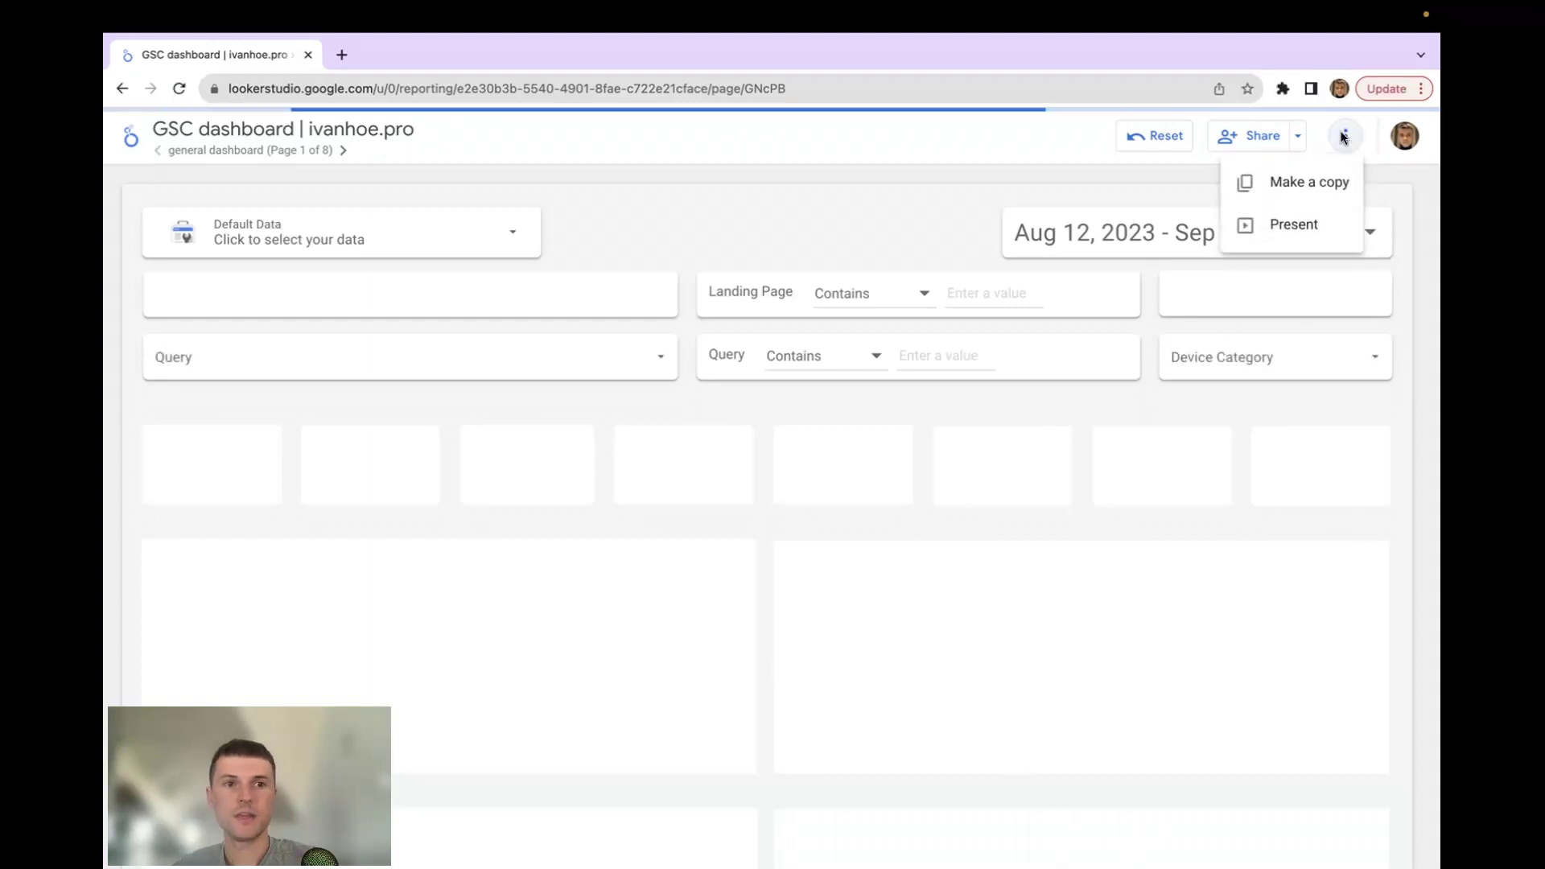
left_click(1255, 180)
left_click(979, 468)
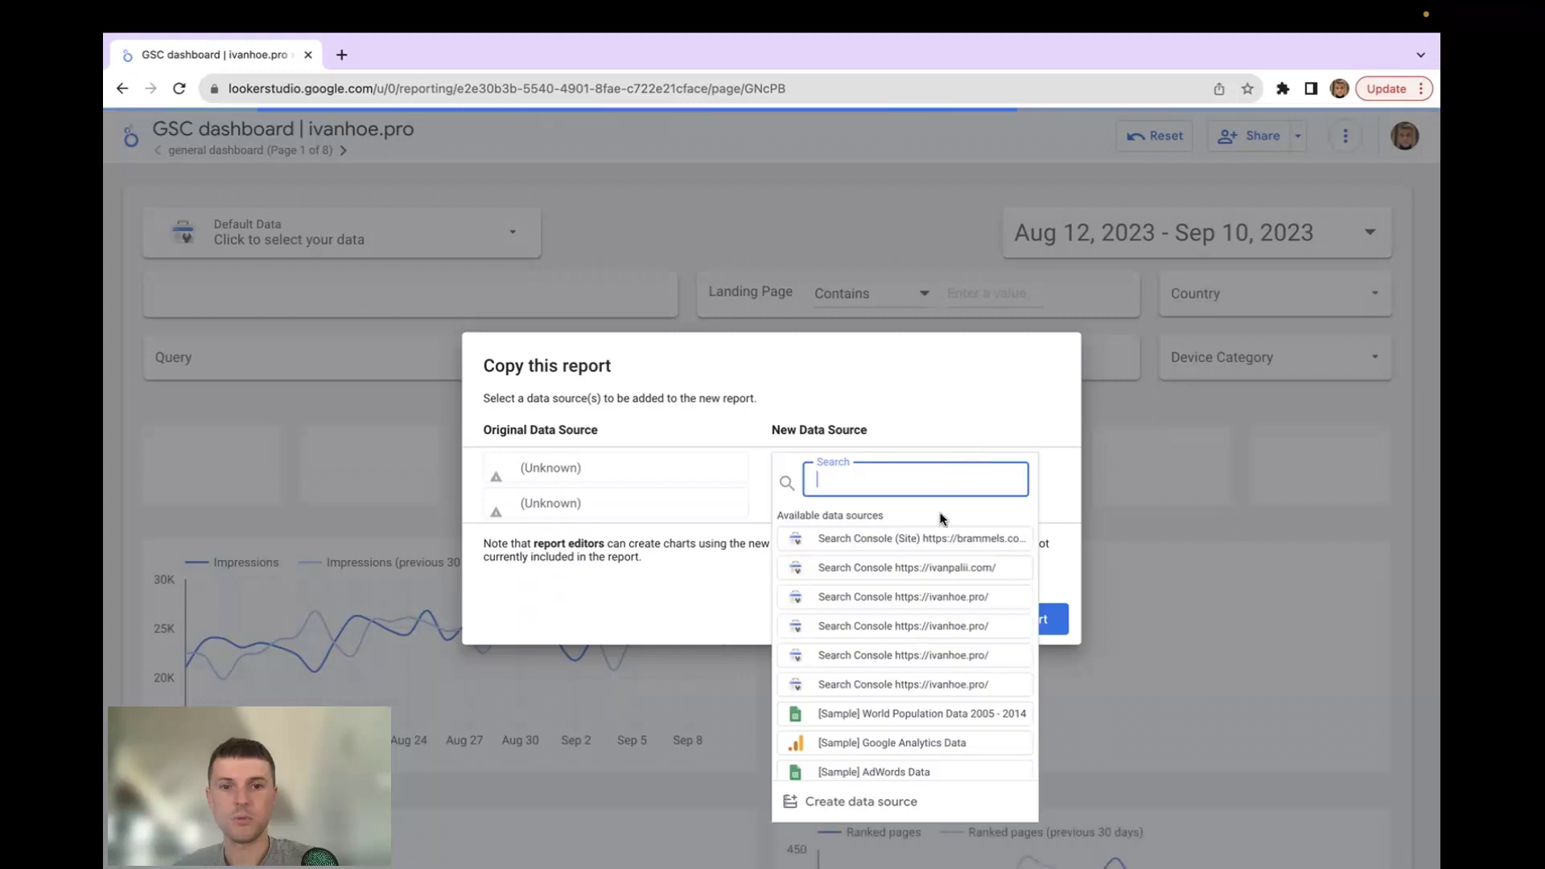
left_click(876, 539)
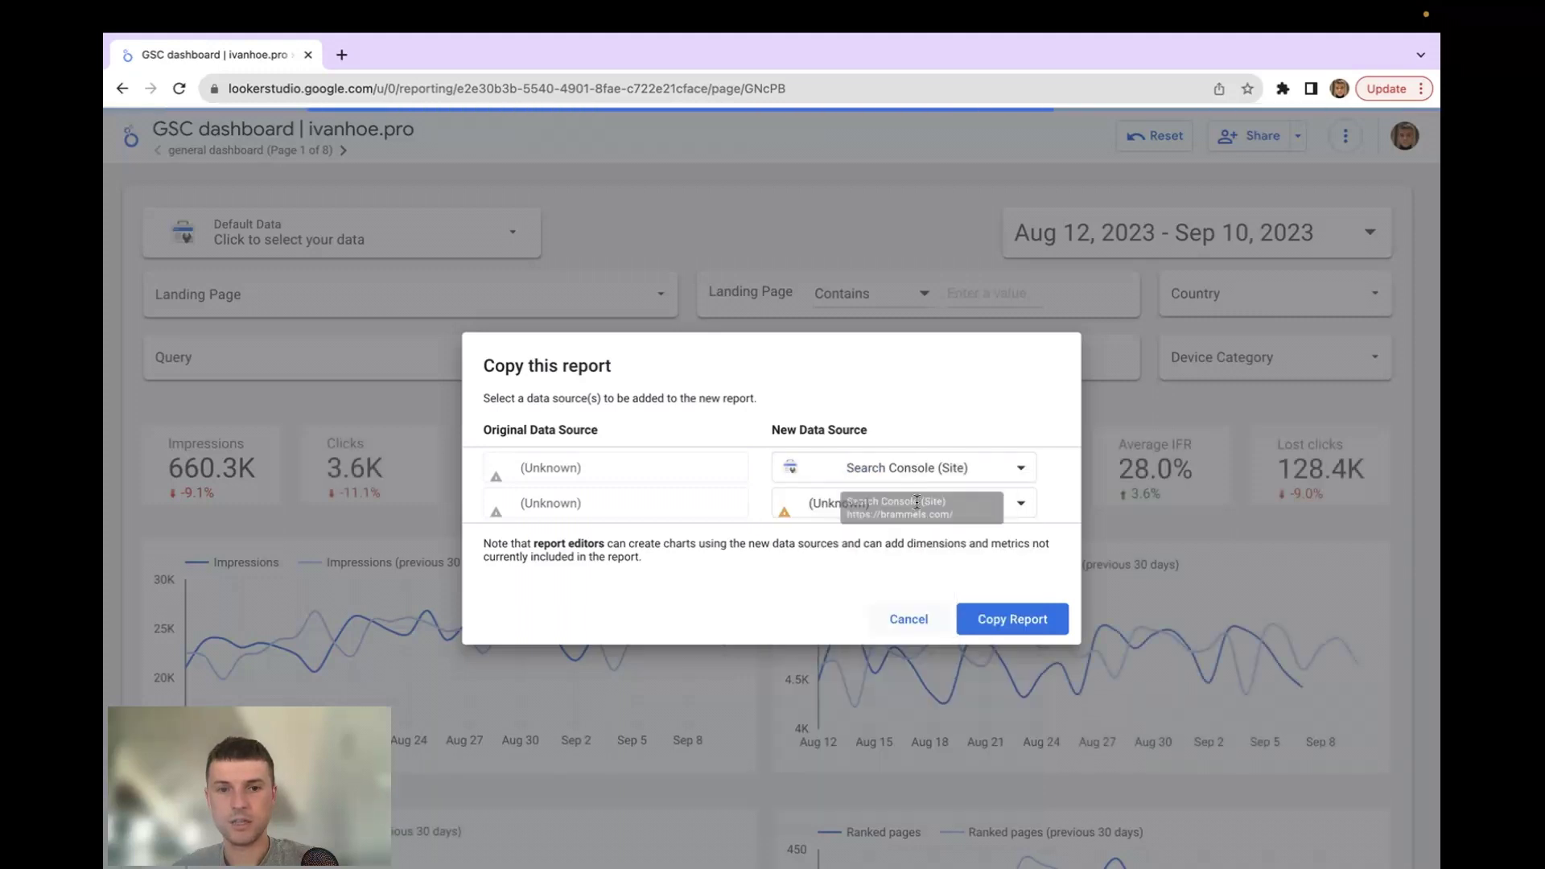
- Start creating a data source for the second new data source slot with Google's Search Console connector
left_click(853, 503)
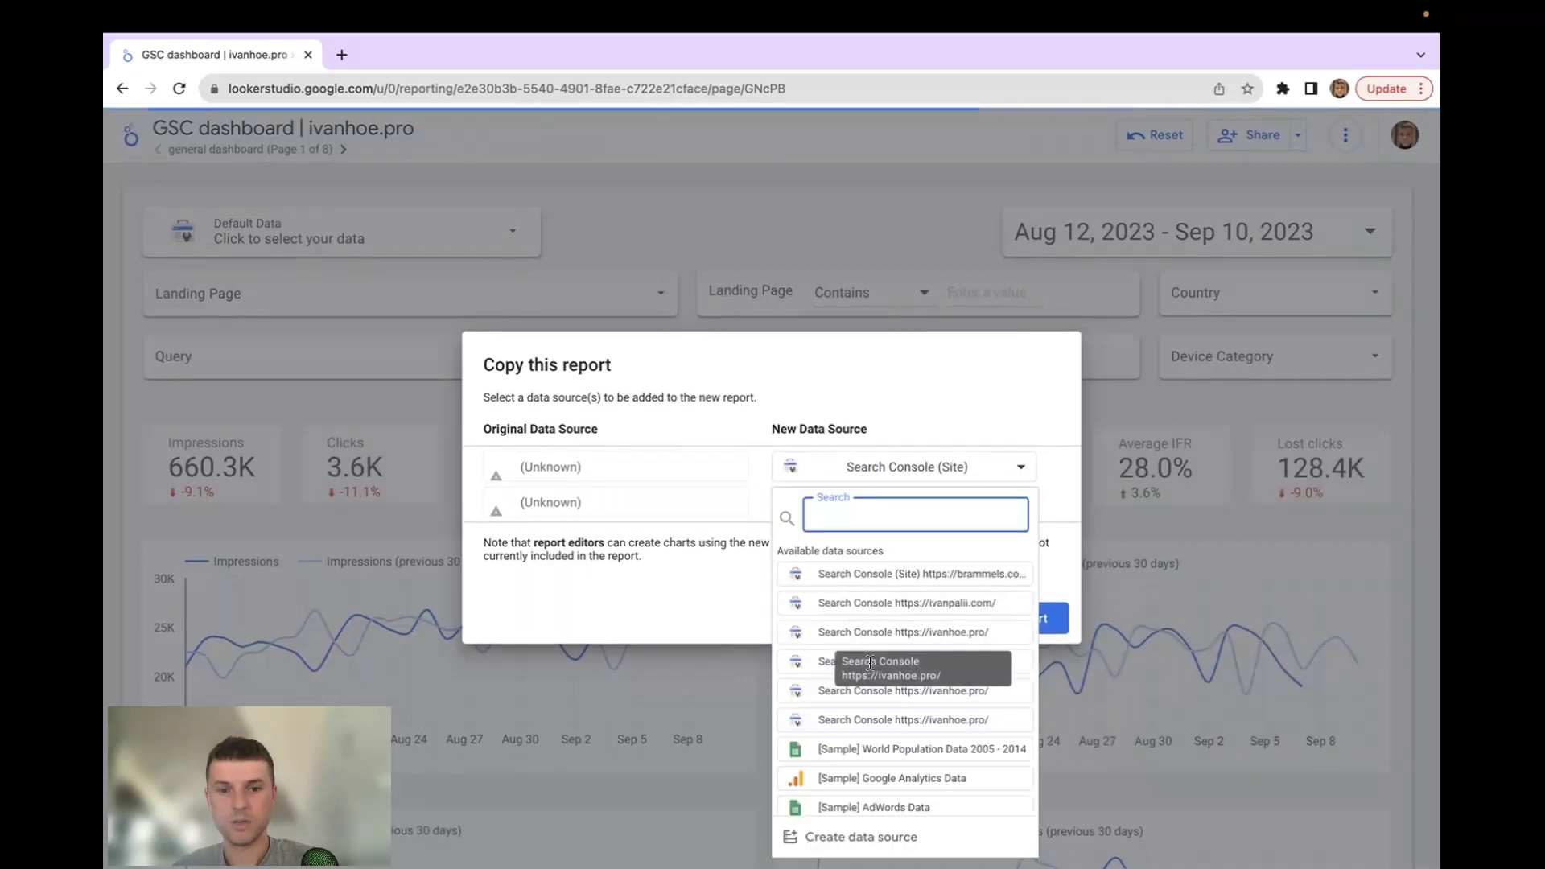
scroll(862, 752, "down", 3)
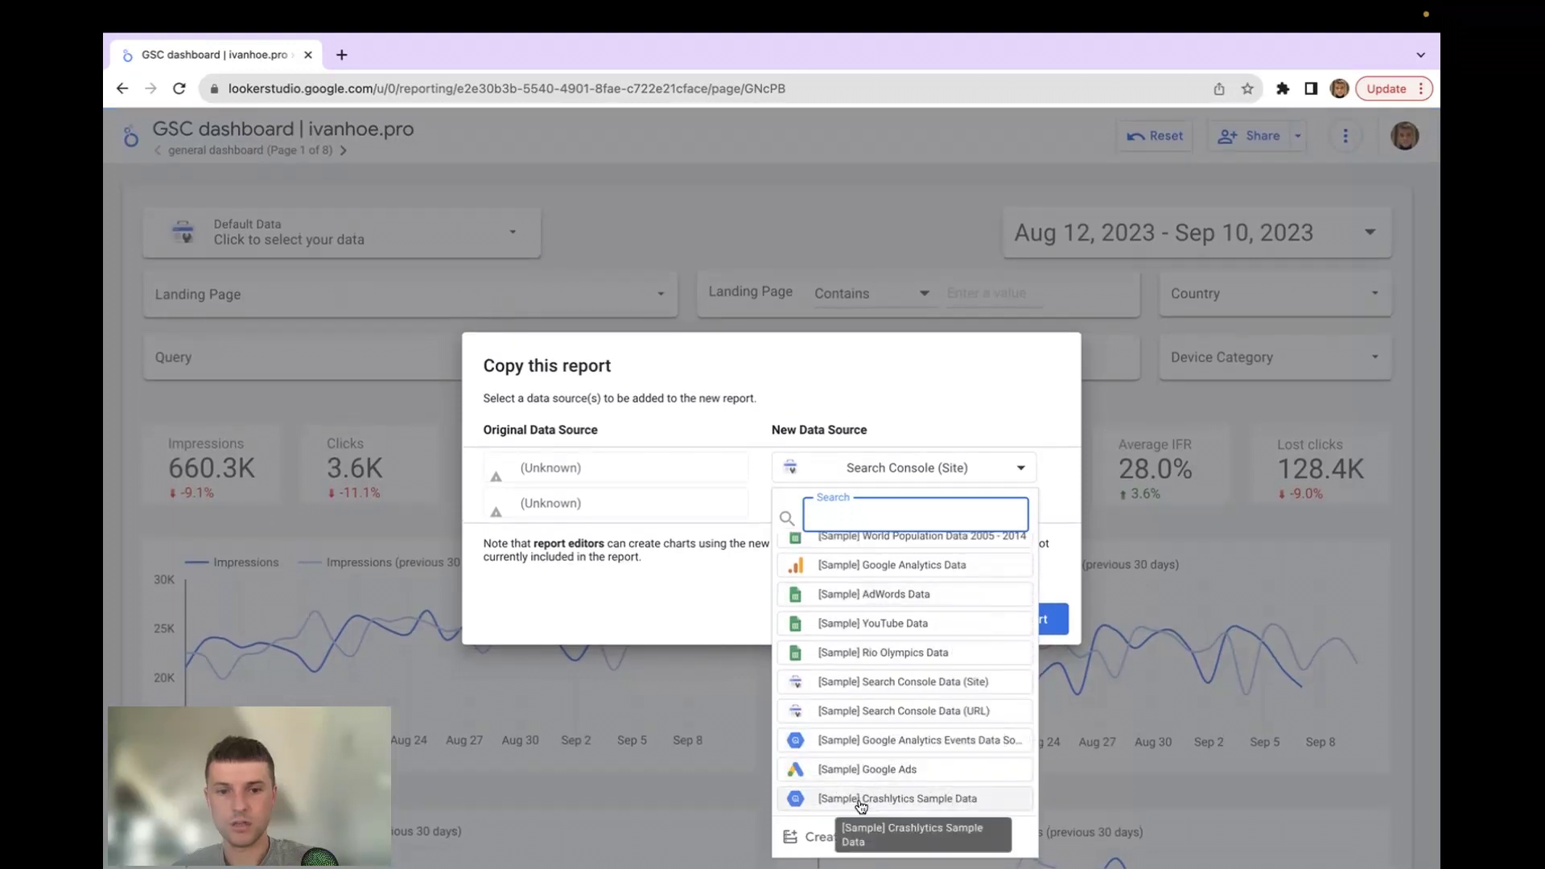
scroll(857, 676, "up", 3)
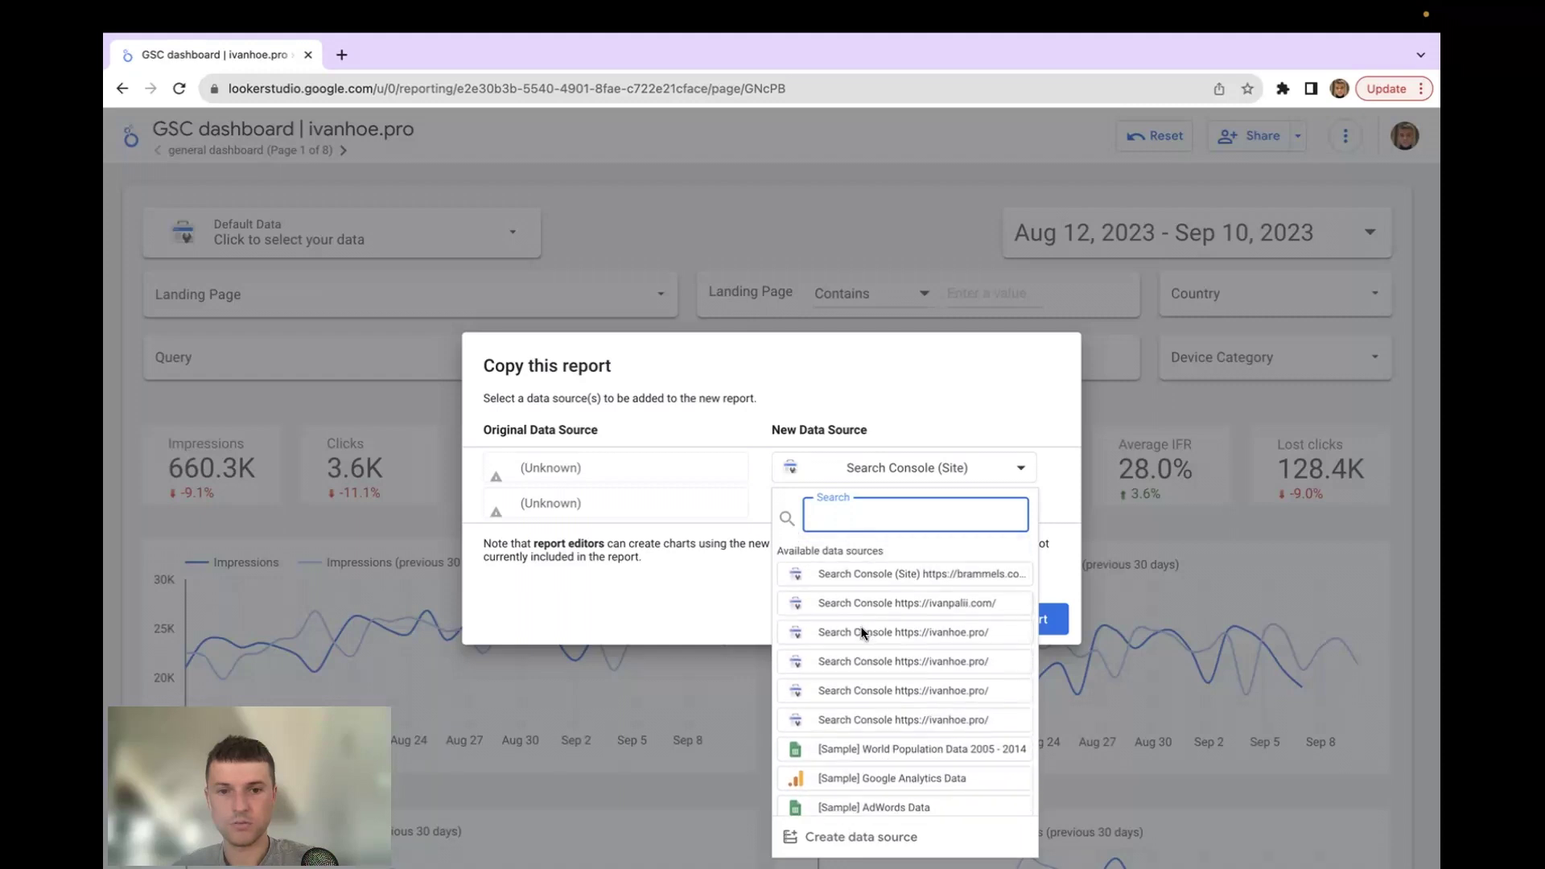
scroll(861, 632, "down", 3)
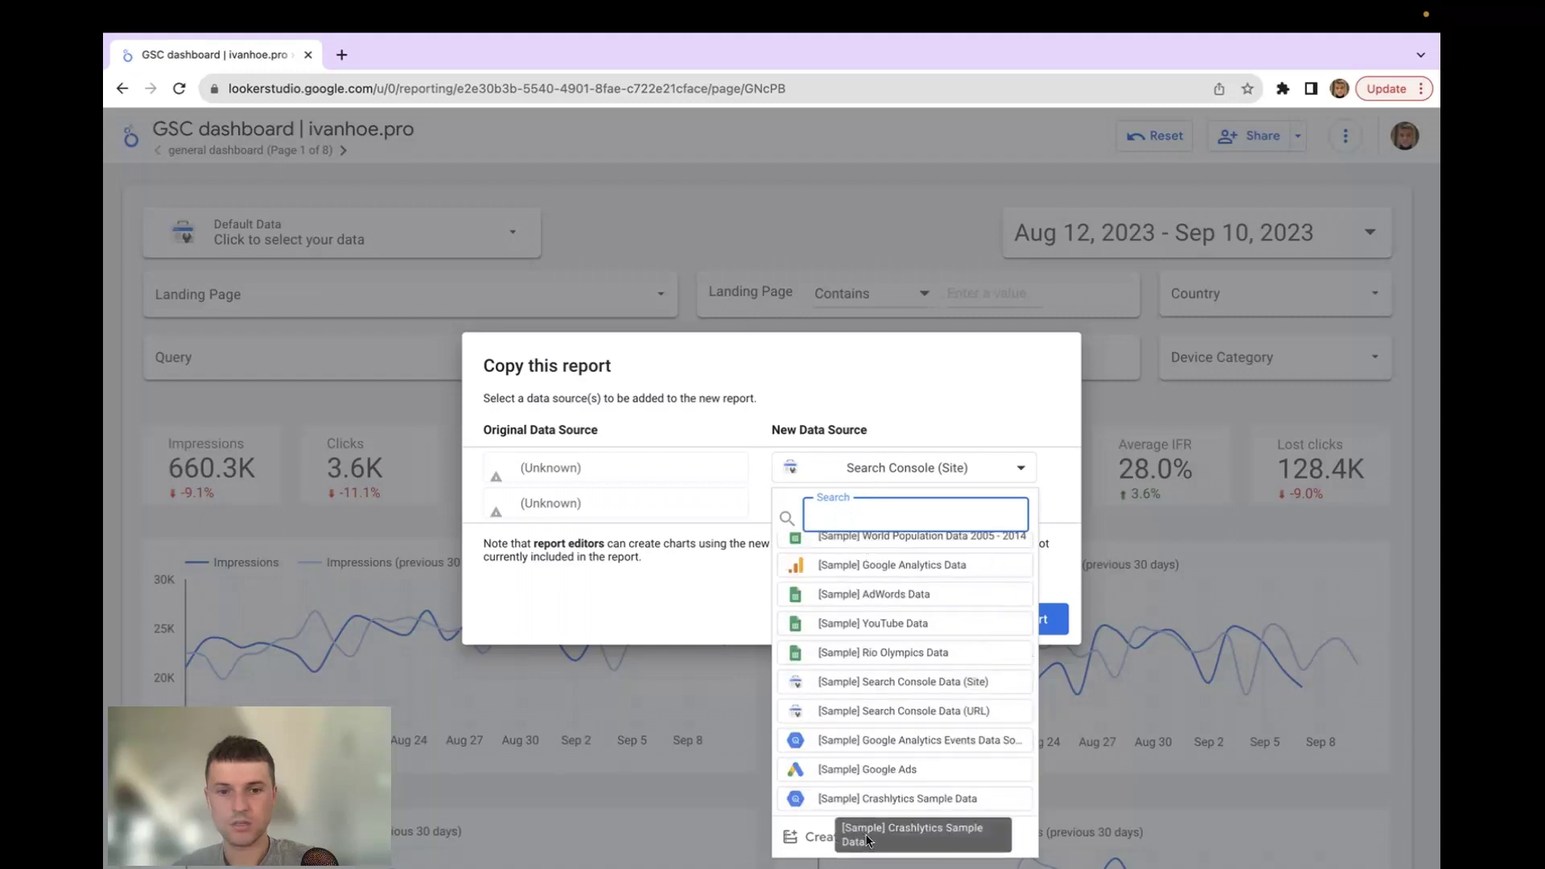
left_click(830, 840)
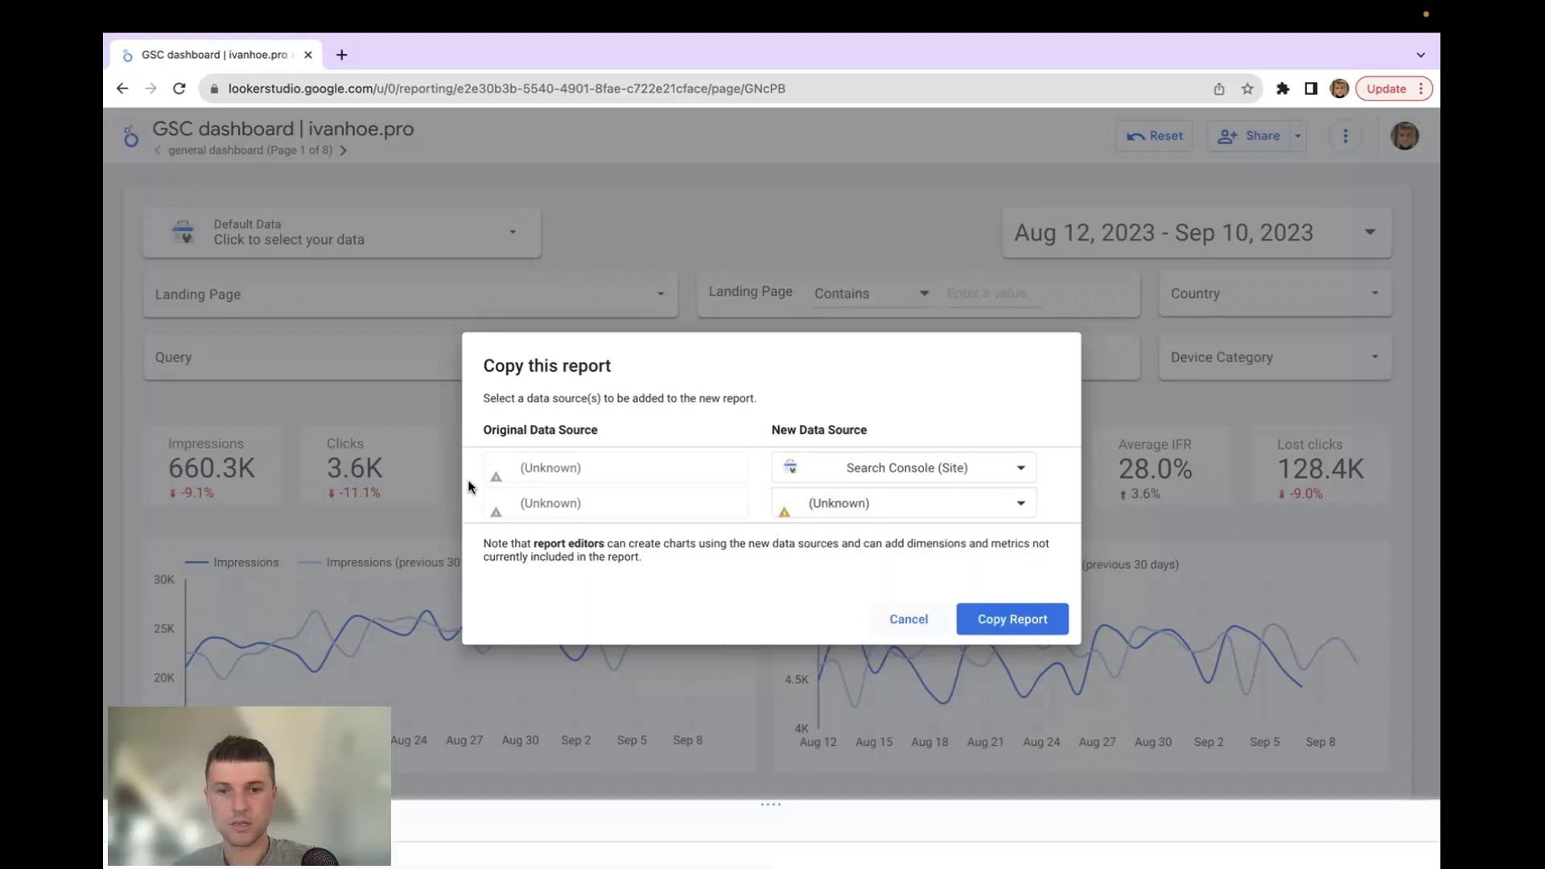
left_click(461, 213)
type("se")
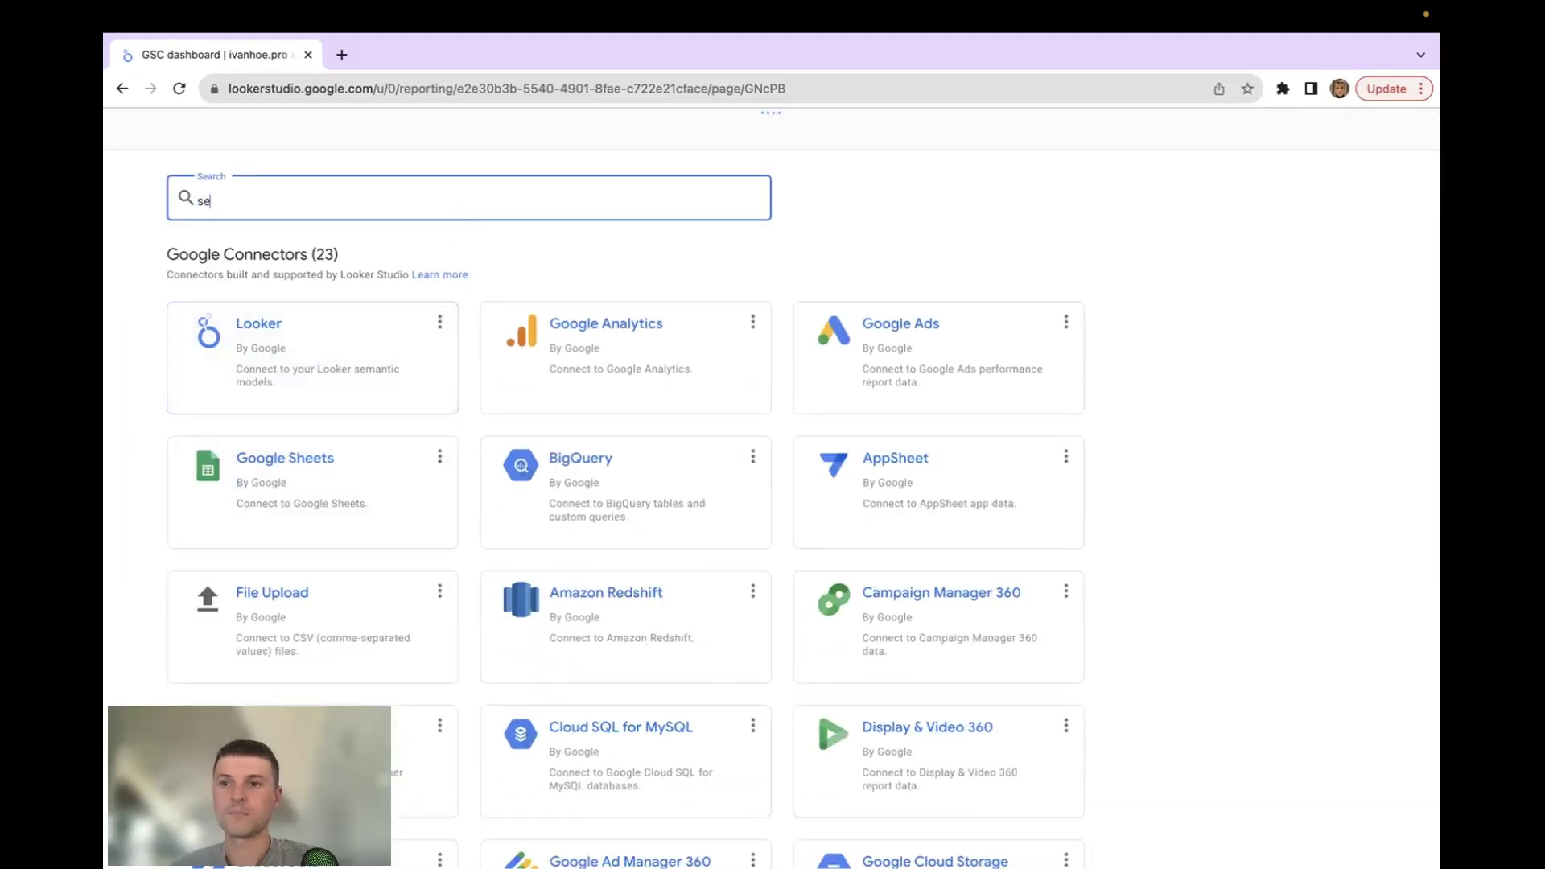
type("arch con")
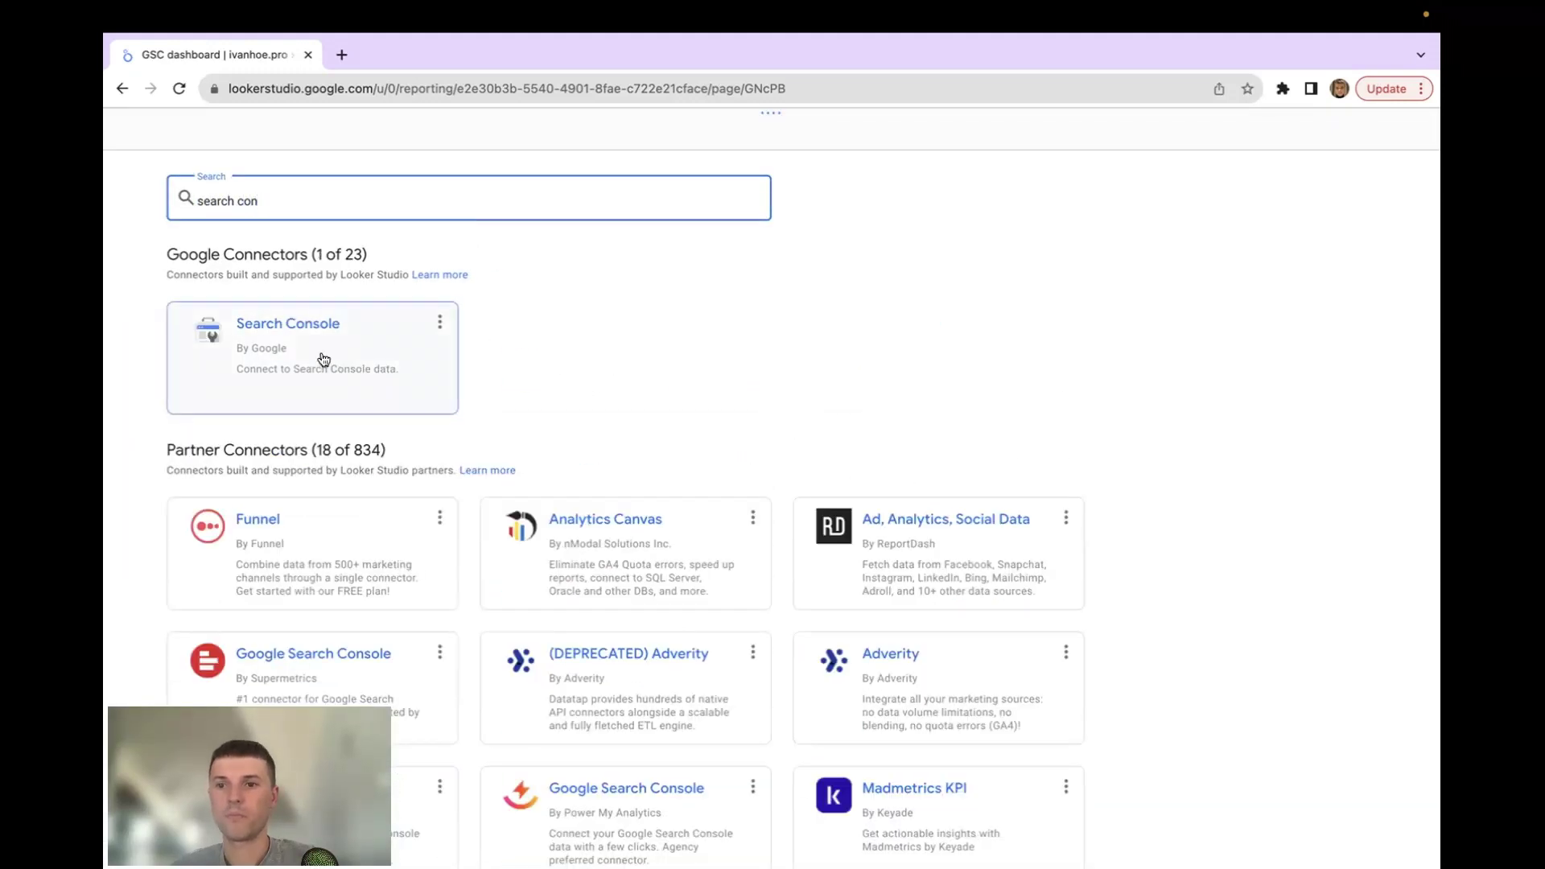
left_click(324, 359)
left_click(234, 378)
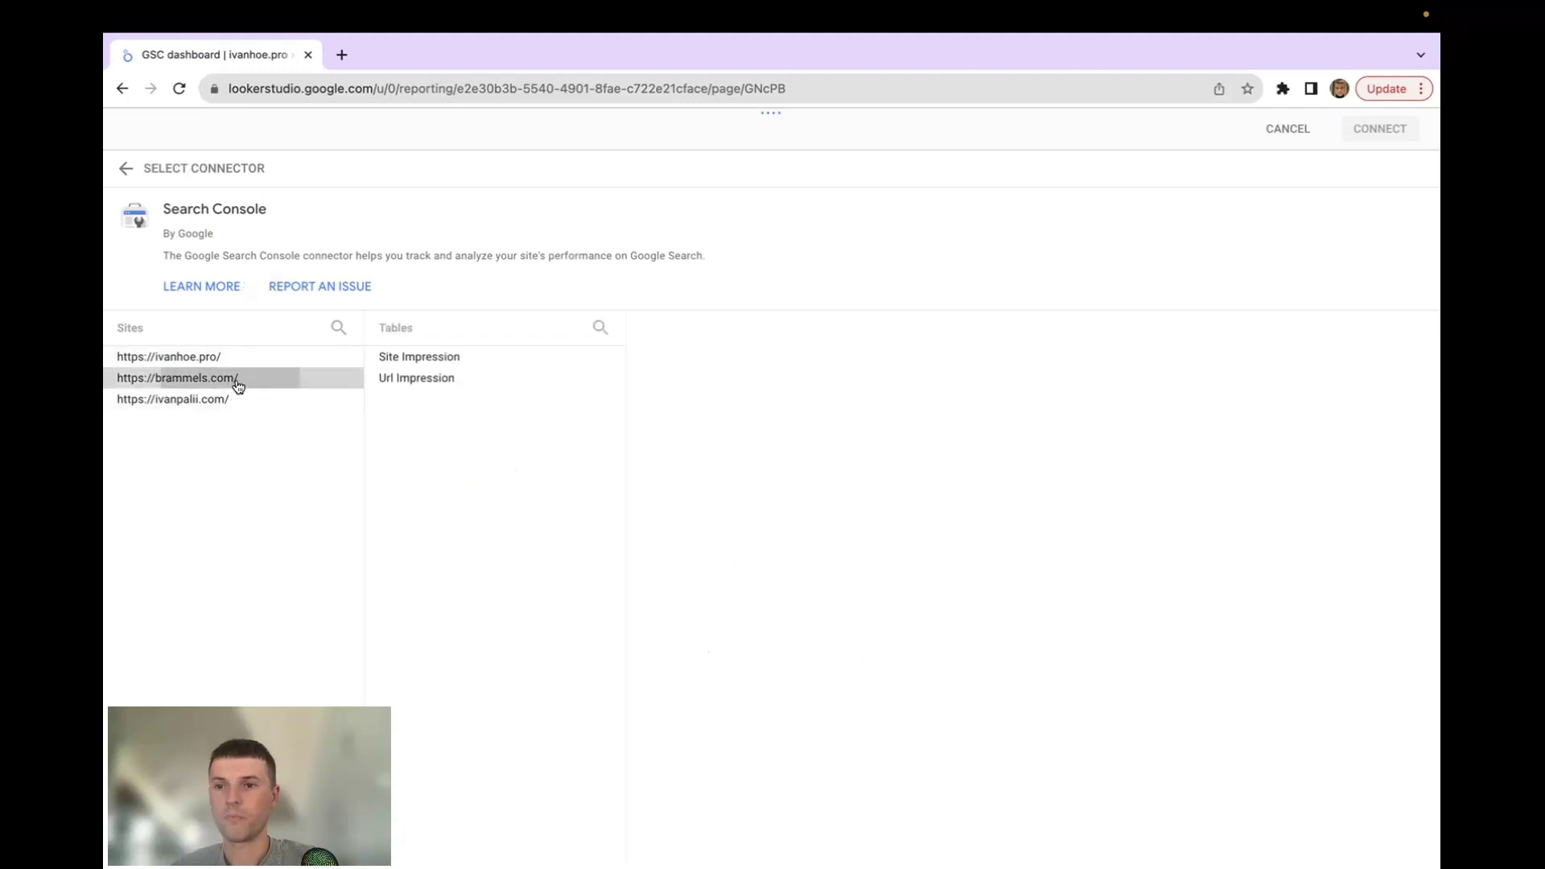
left_click(420, 379)
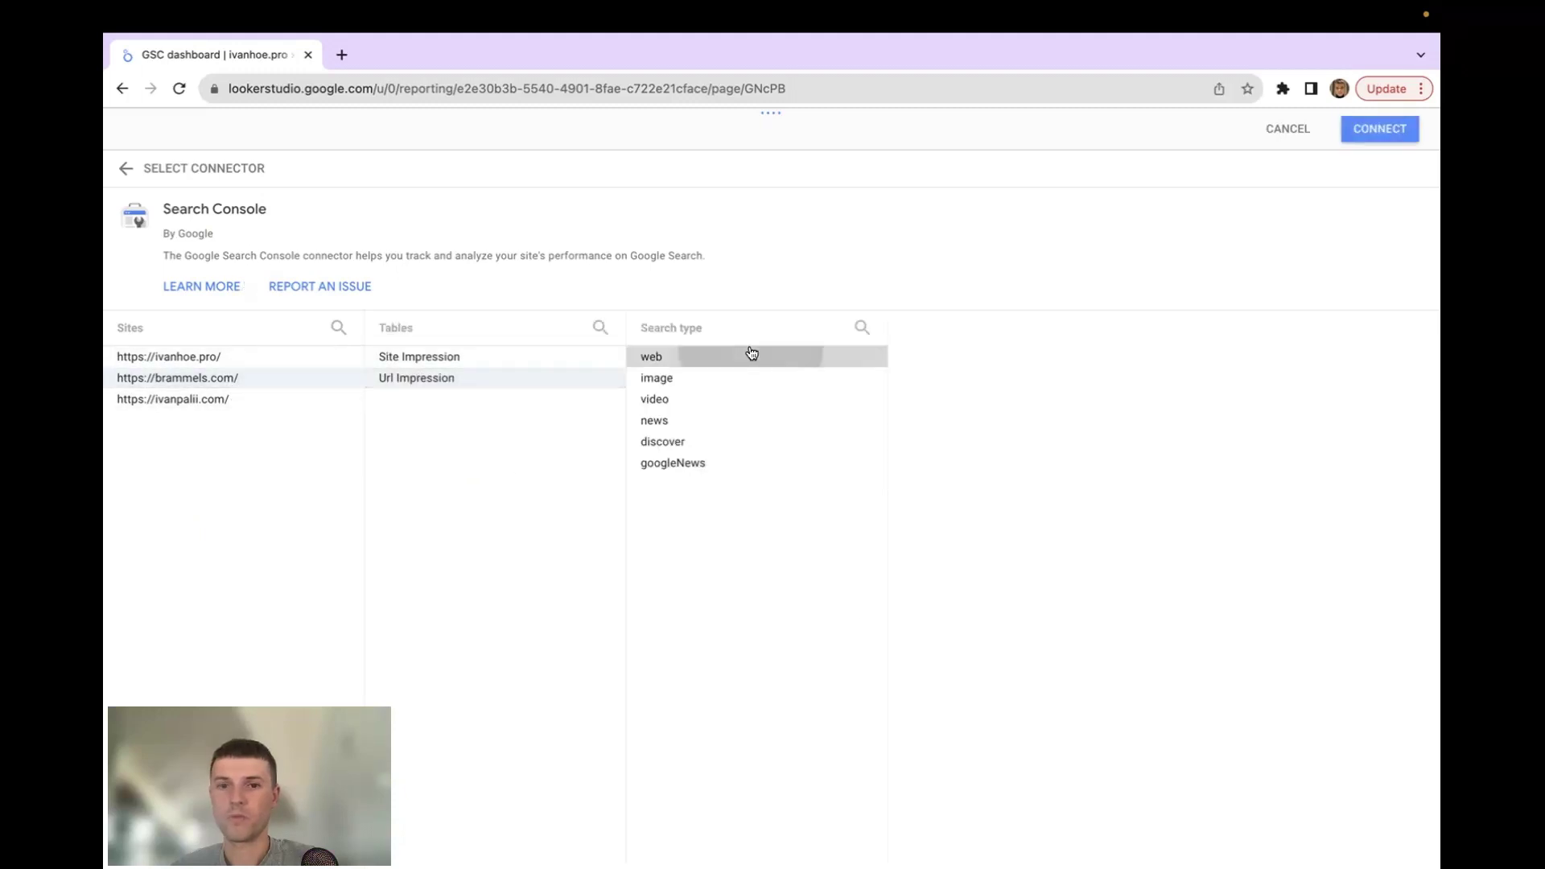
left_click(748, 354)
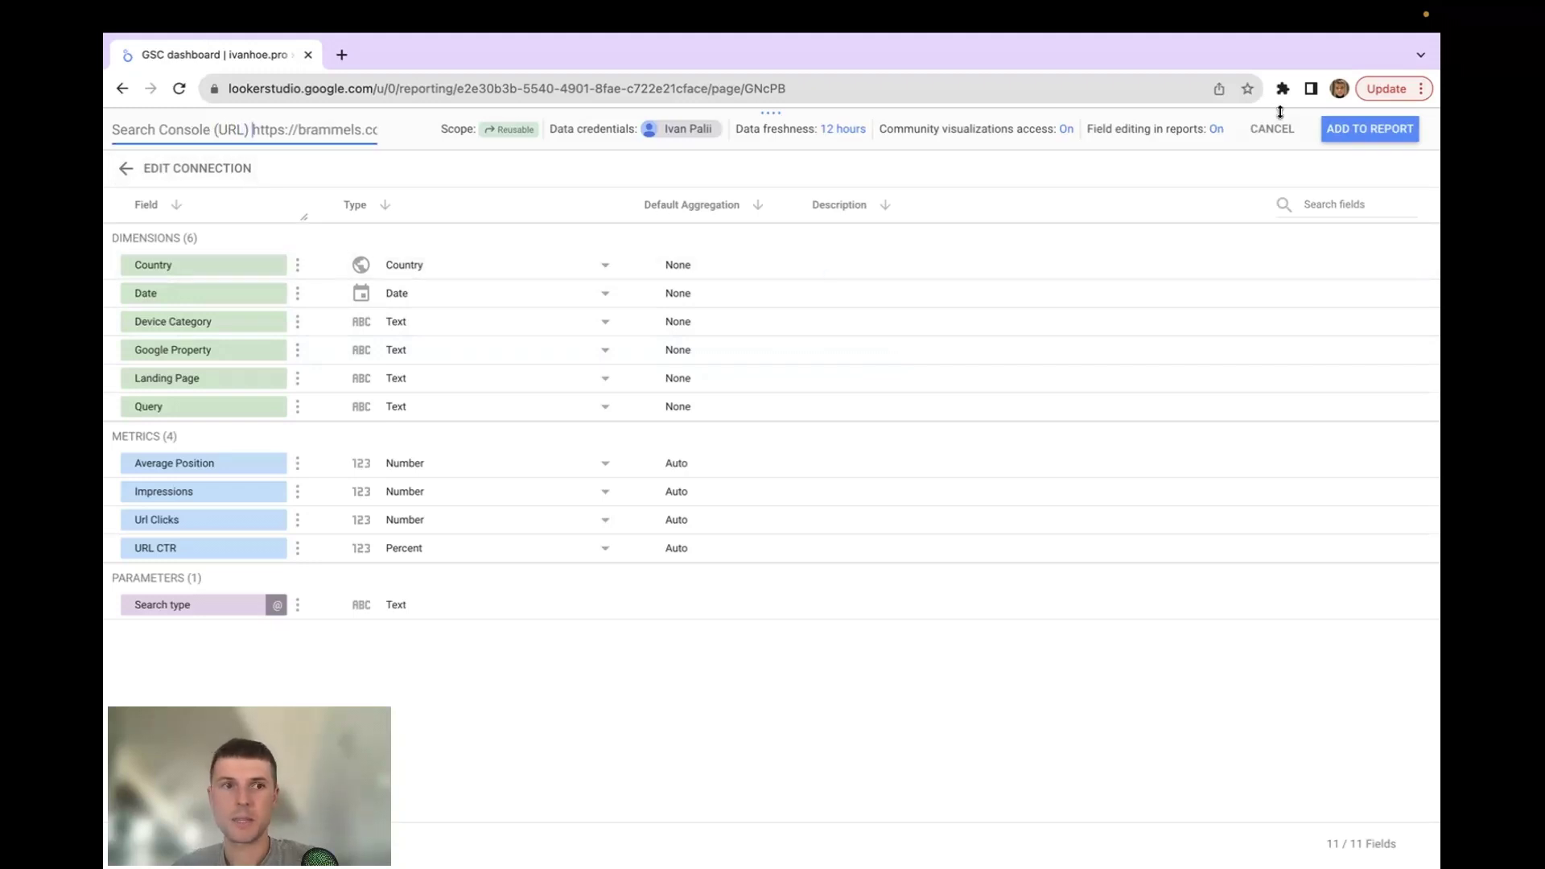
left_click(1368, 129)
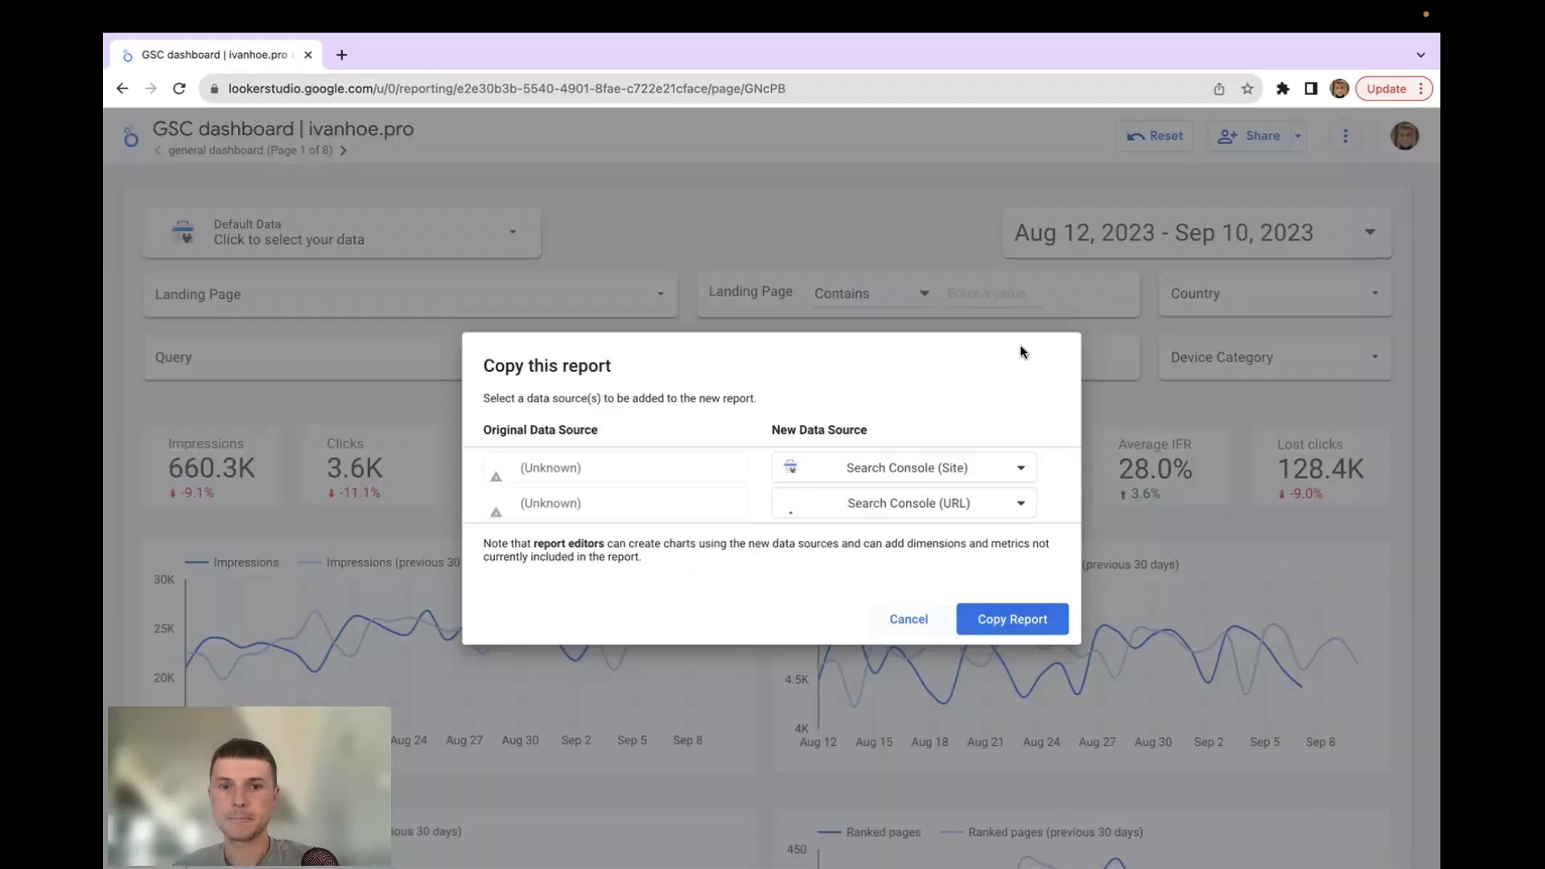
left_click(977, 506)
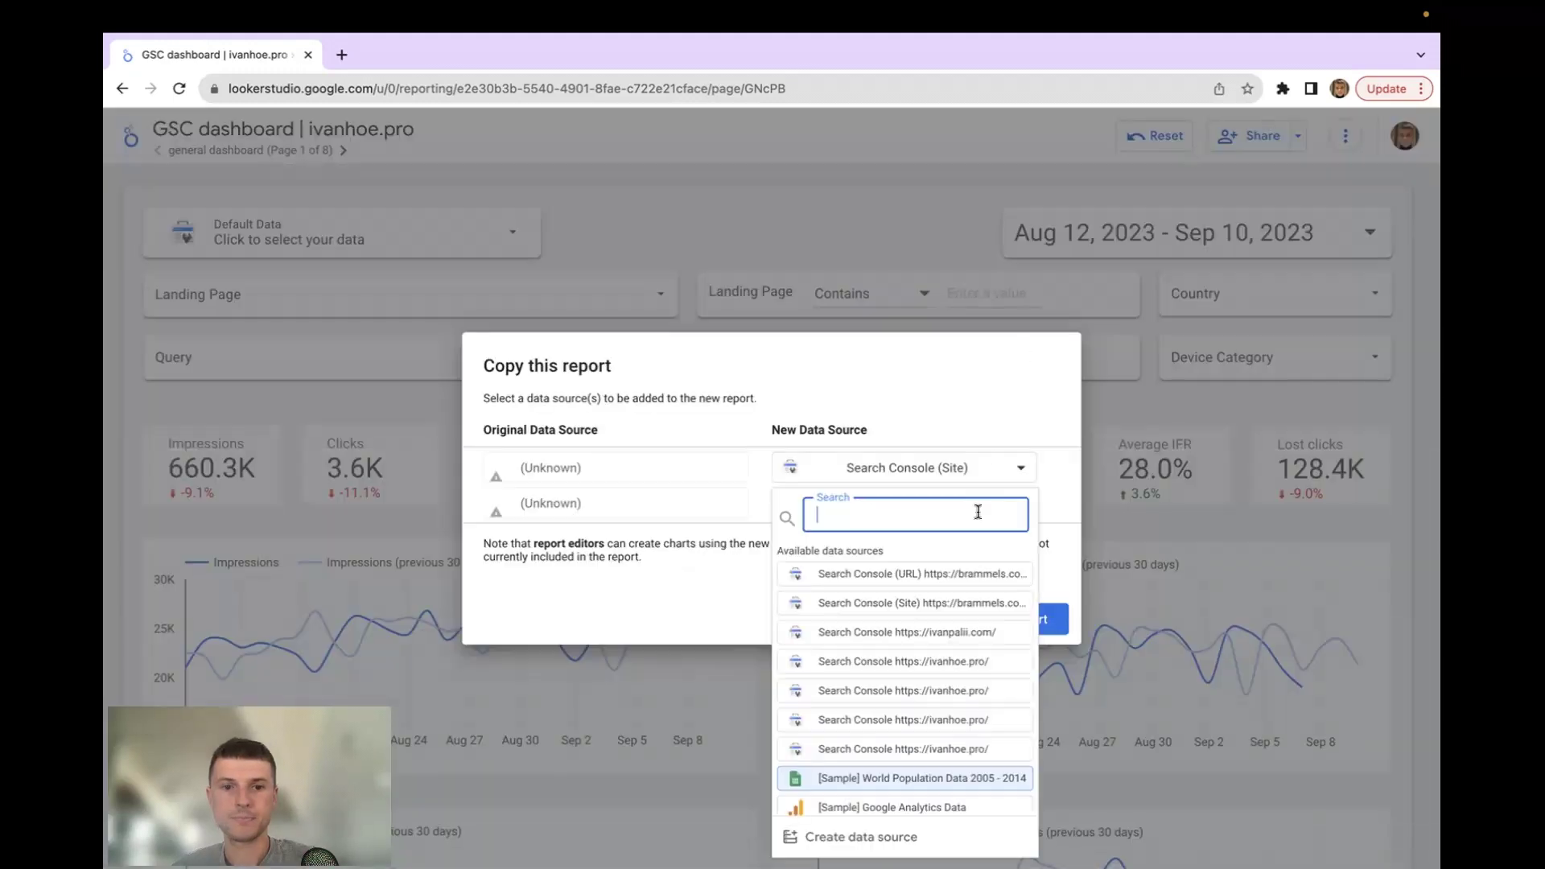
left_click(940, 567)
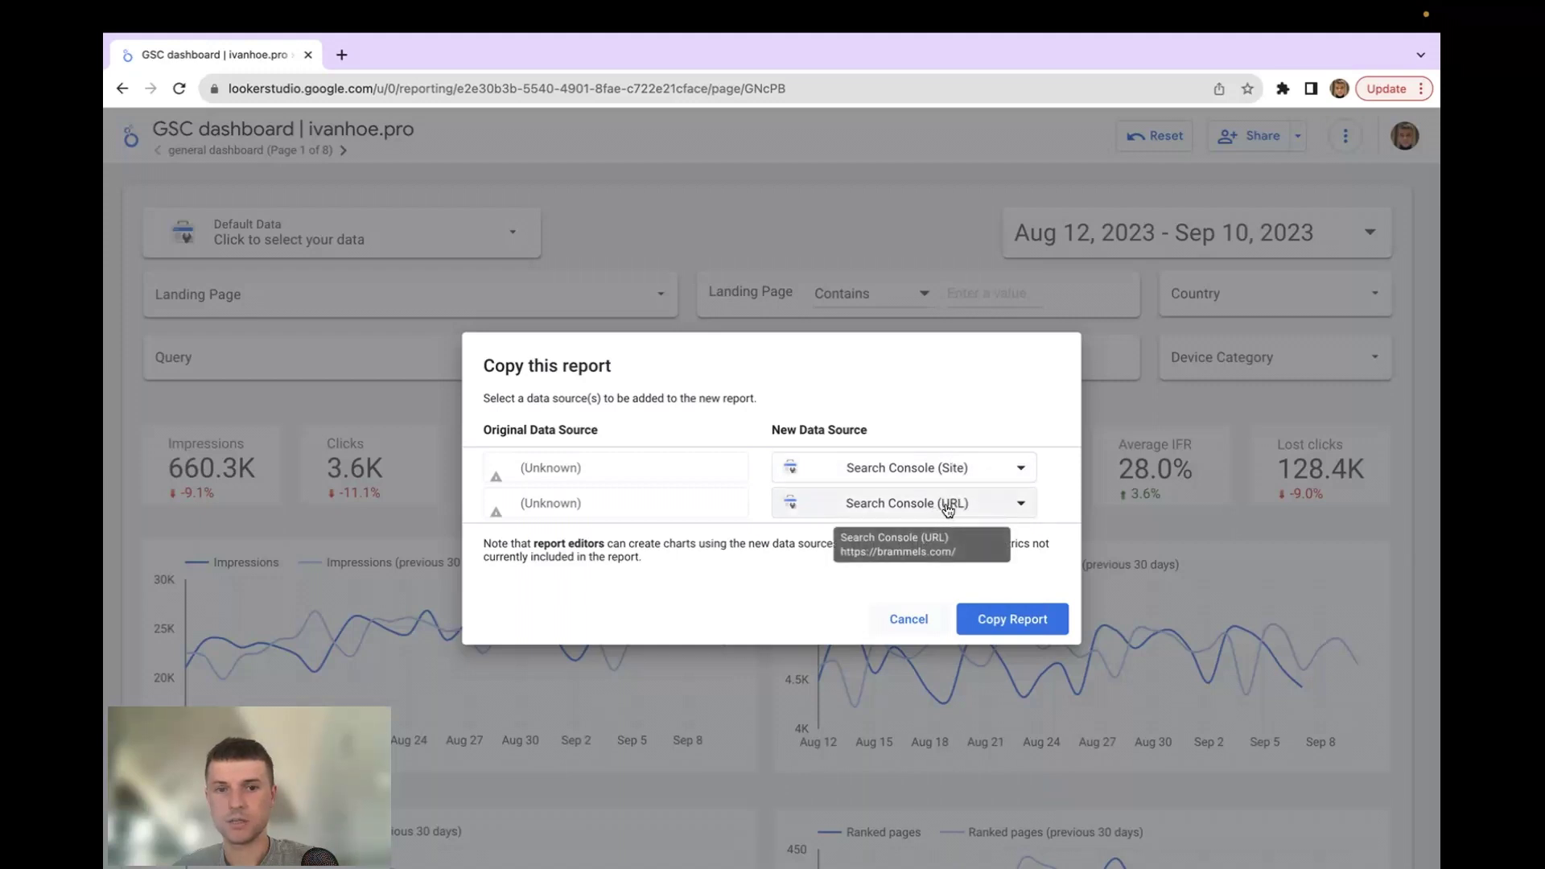
left_click(1011, 616)
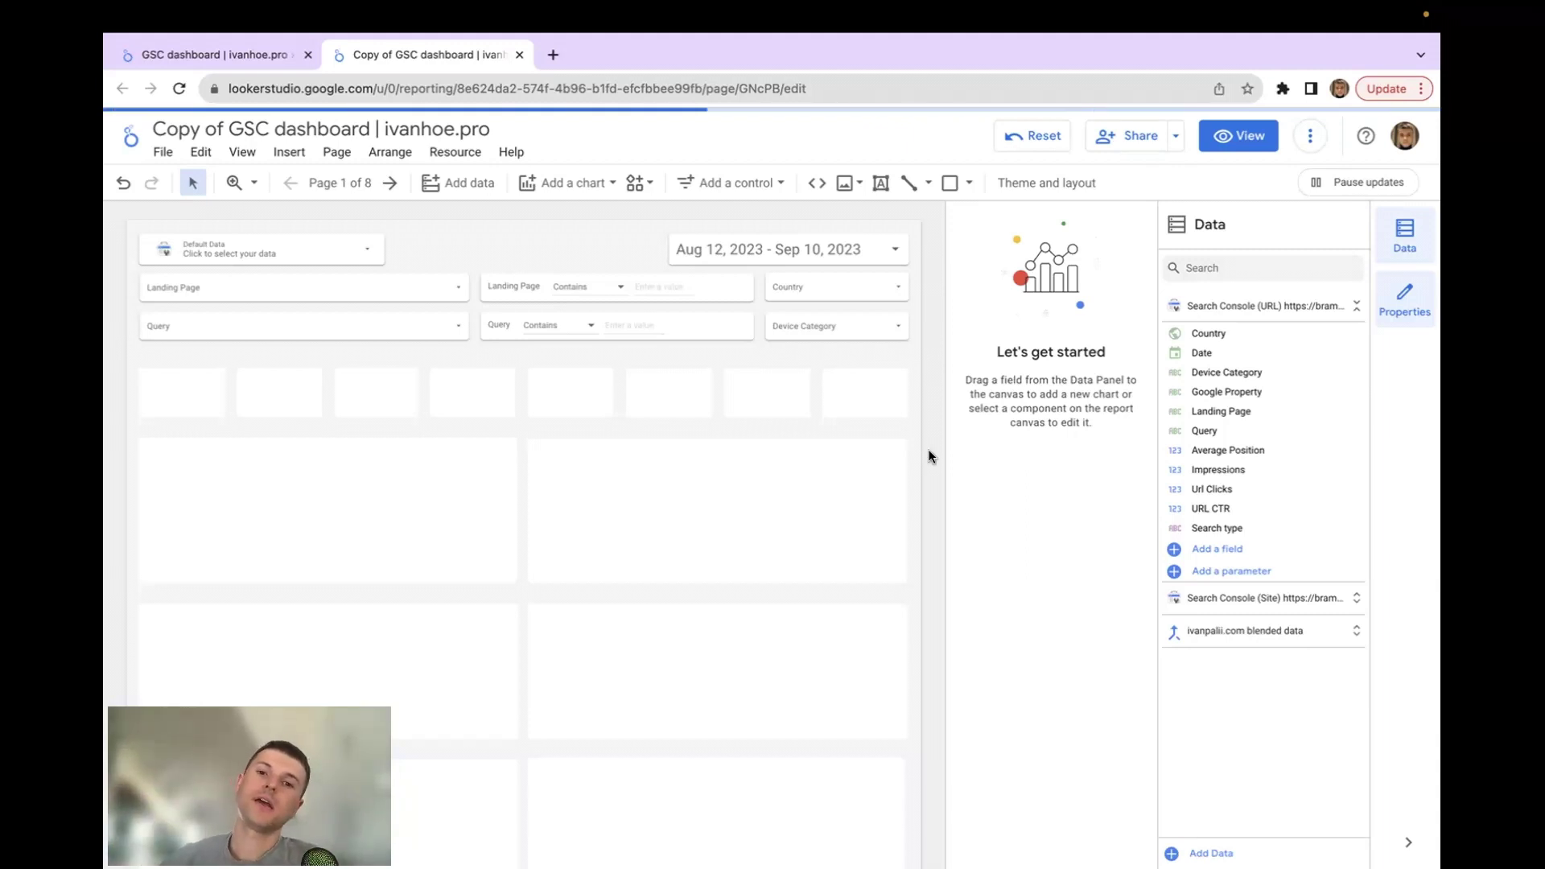
- Look through the scorecards and charts on the first page of the copied report in the editor
scroll(929, 456, "down", 6)
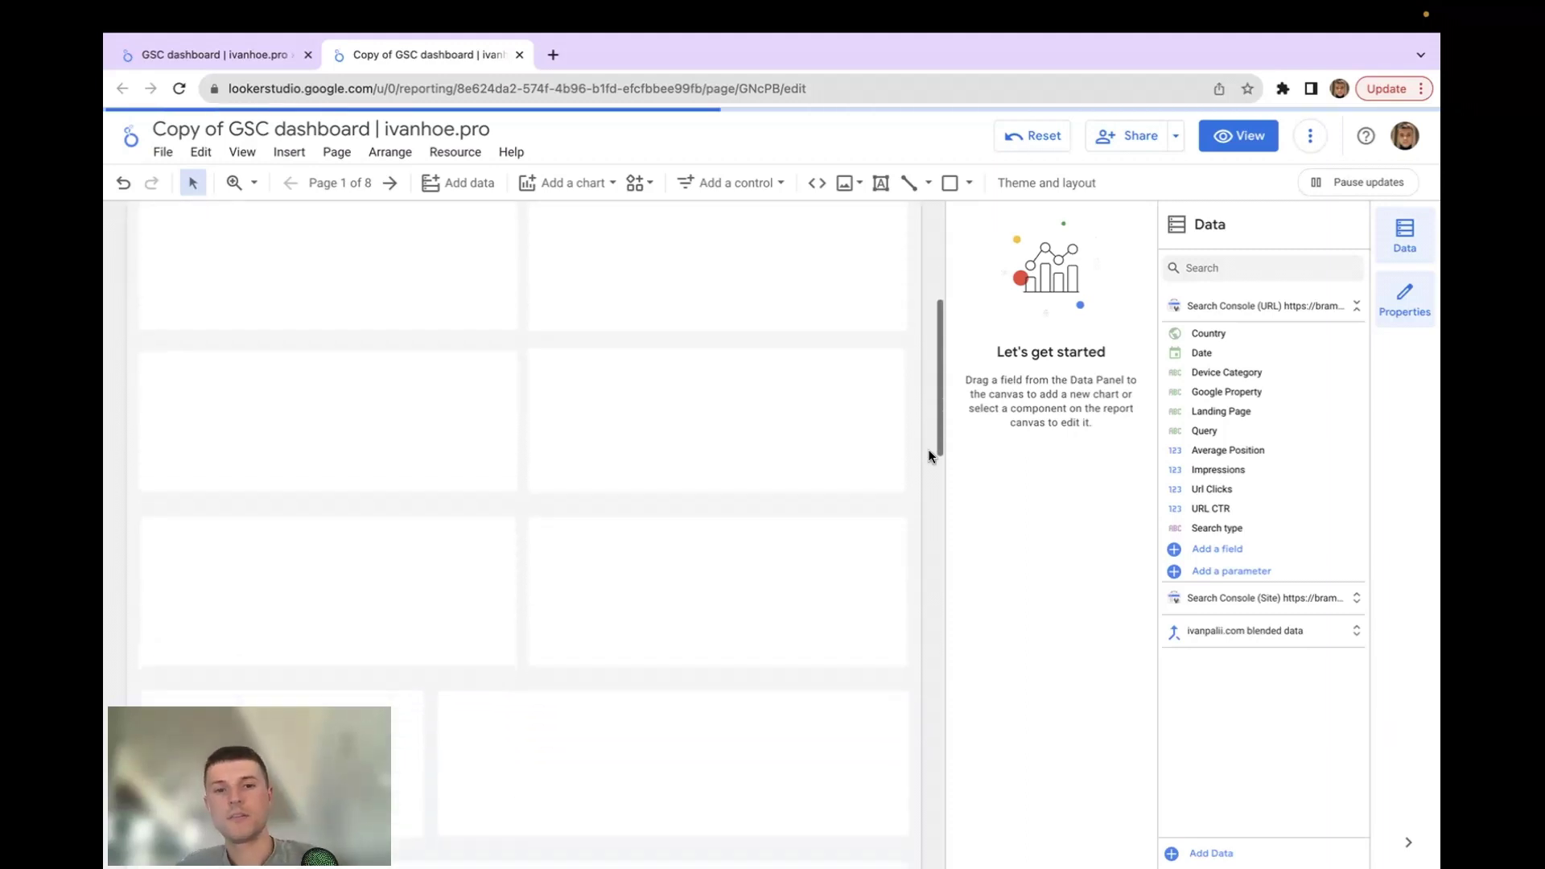
scroll(928, 456, "up", 6)
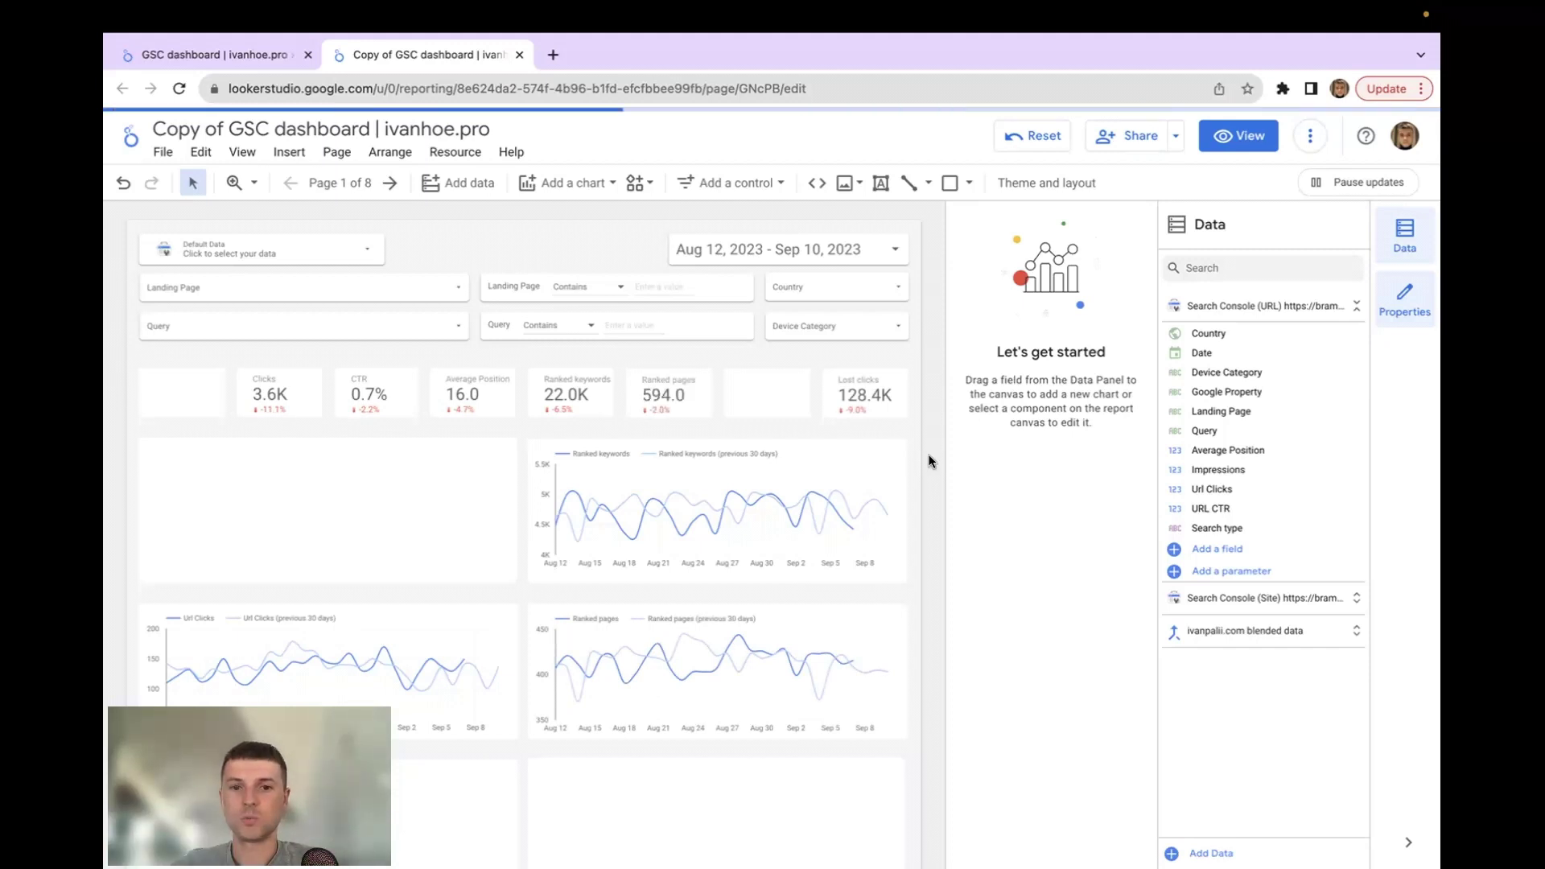
scroll(928, 461, "down", 4)
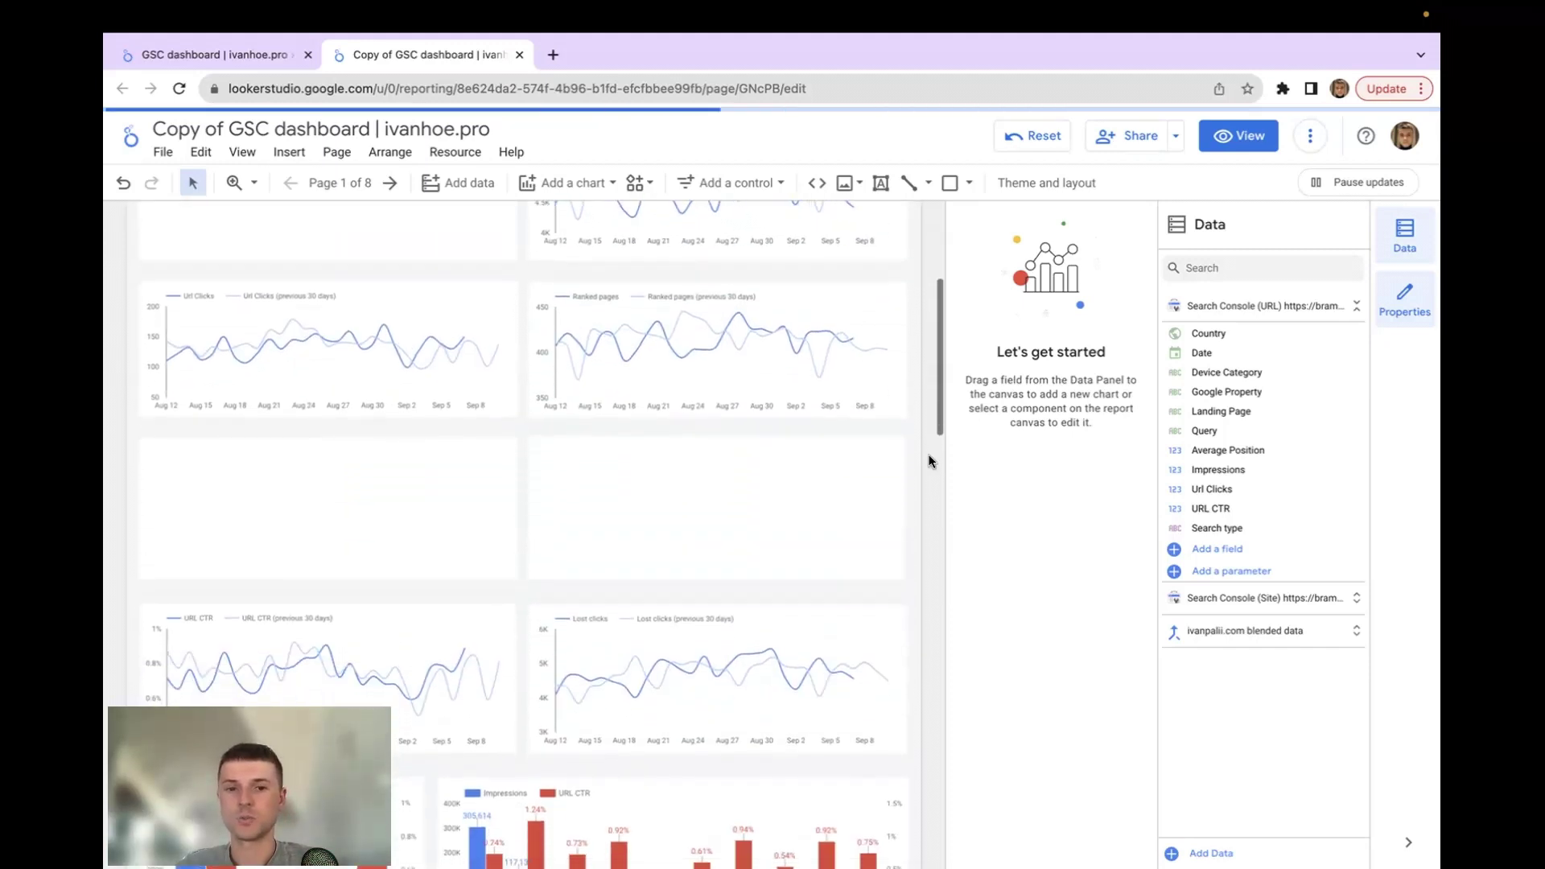
scroll(929, 461, "down", 5)
scroll(928, 461, "up", 10)
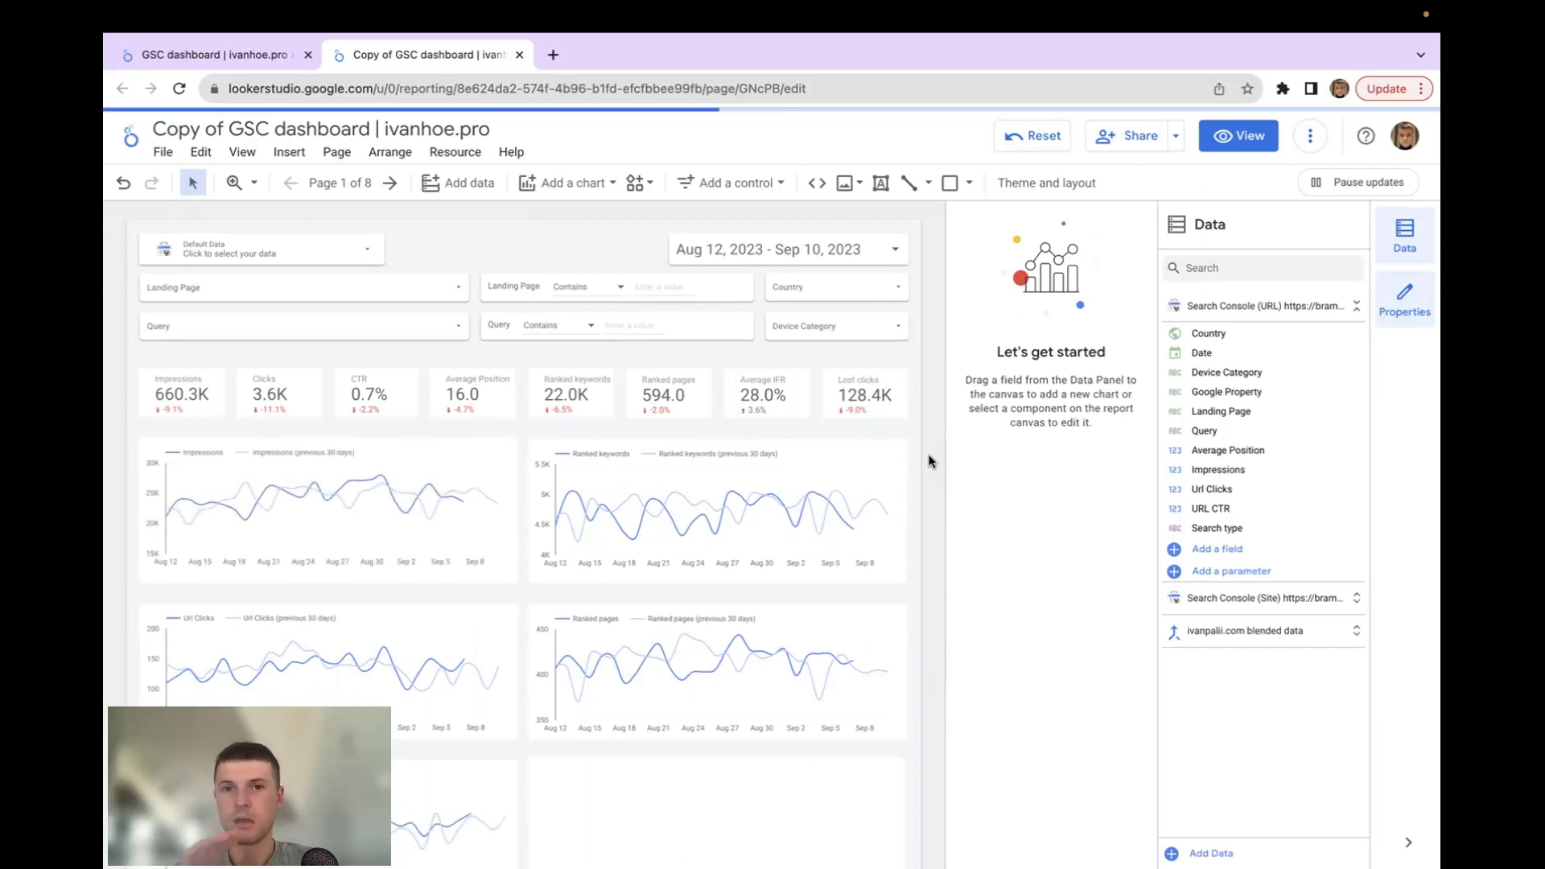
- Return to the Looker Studio home page and open "Copy of GSC dashboard | ivanhoe.pro" from the recent reports
left_click(128, 137)
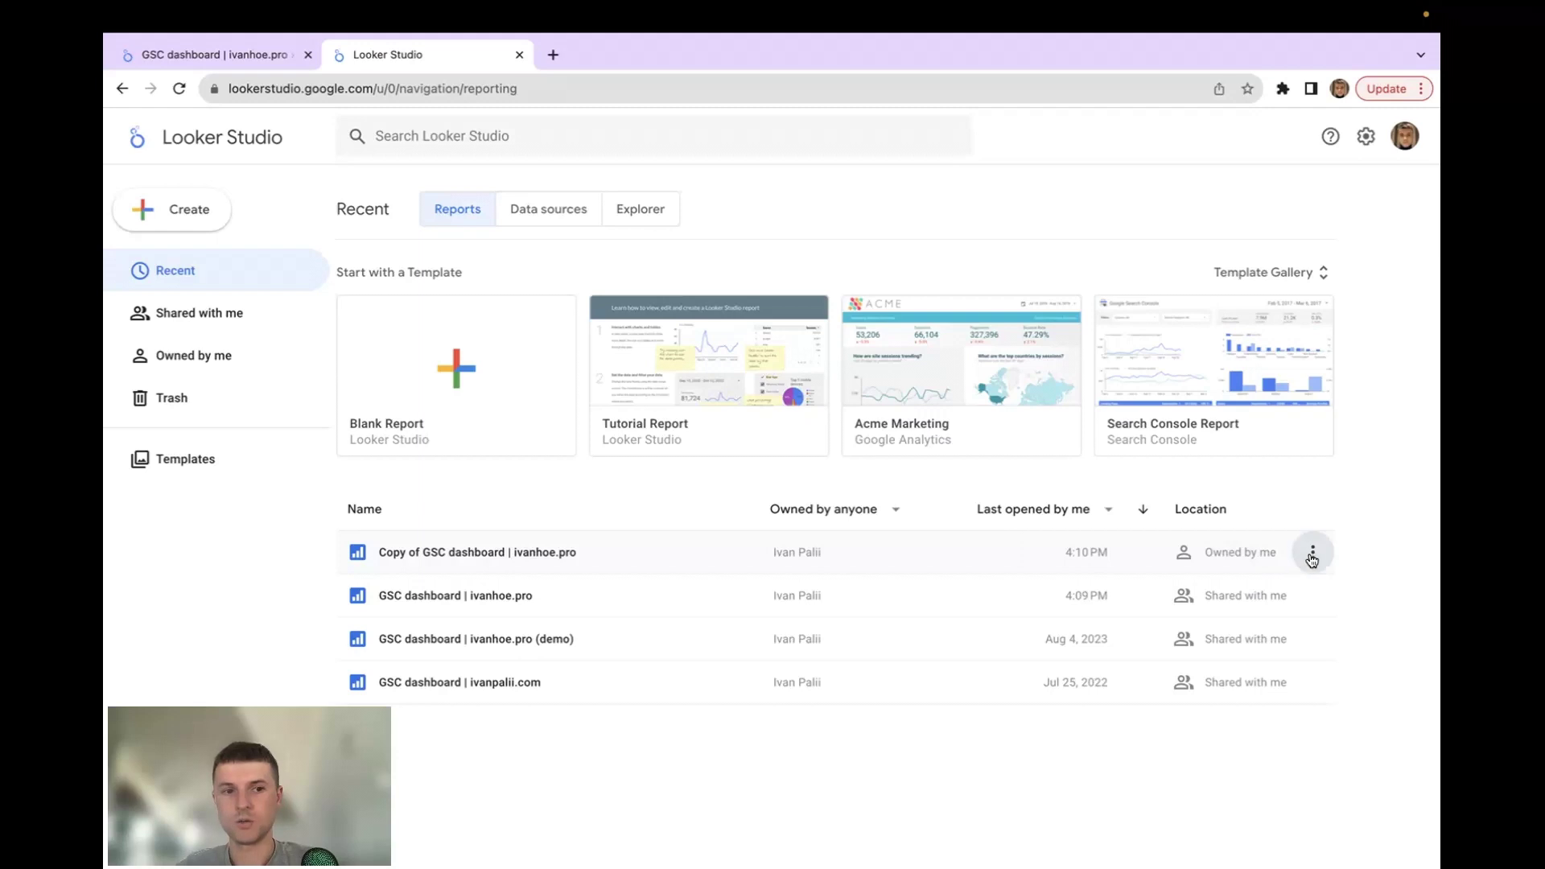
left_click(1312, 557)
left_click(628, 489)
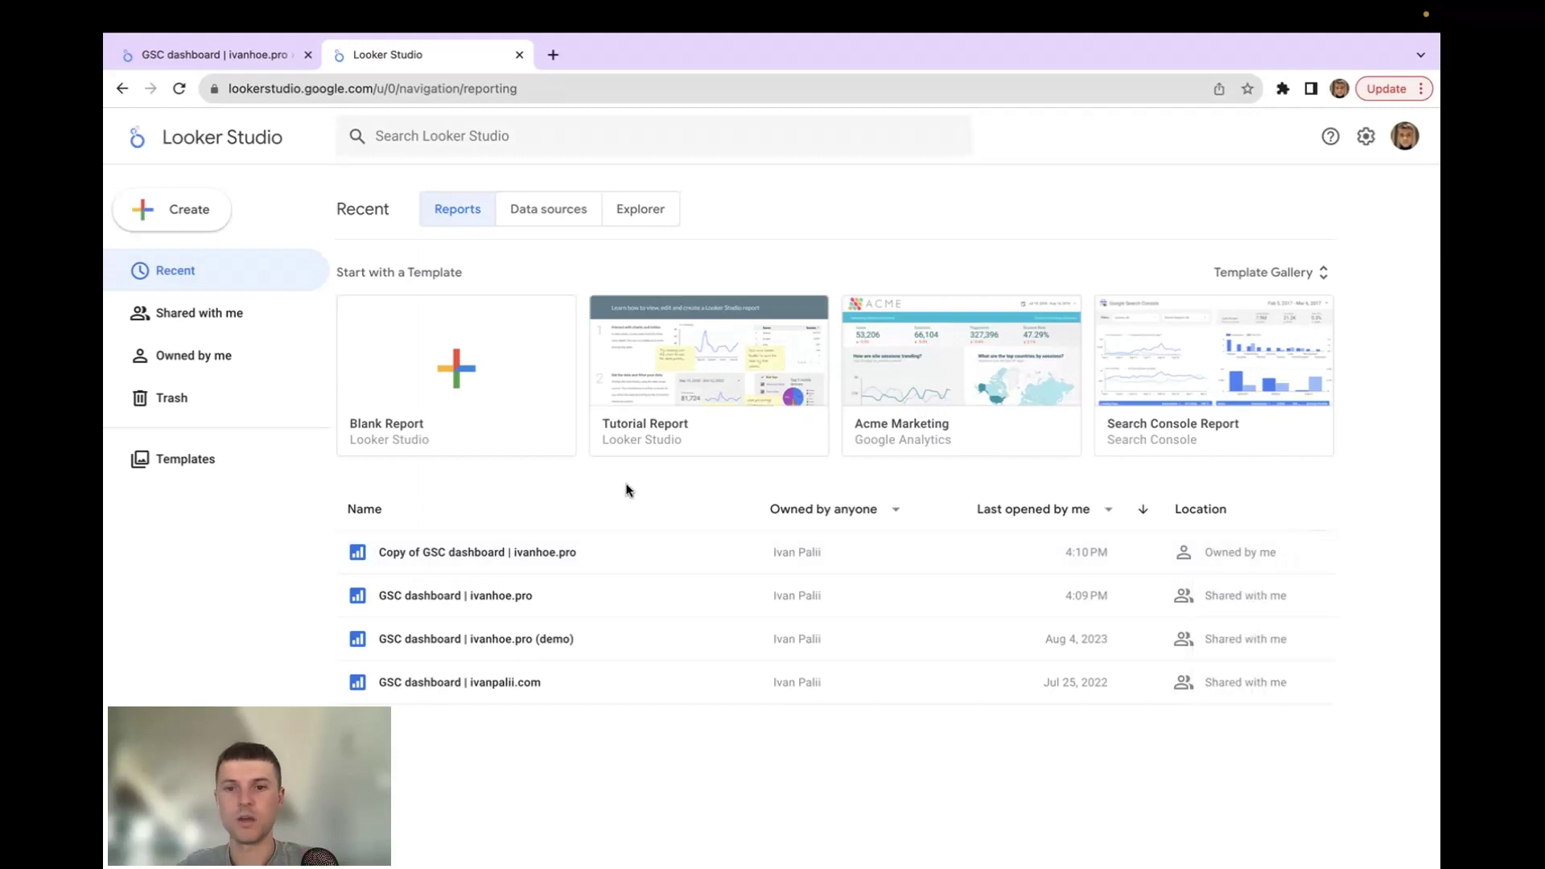
left_click(548, 552)
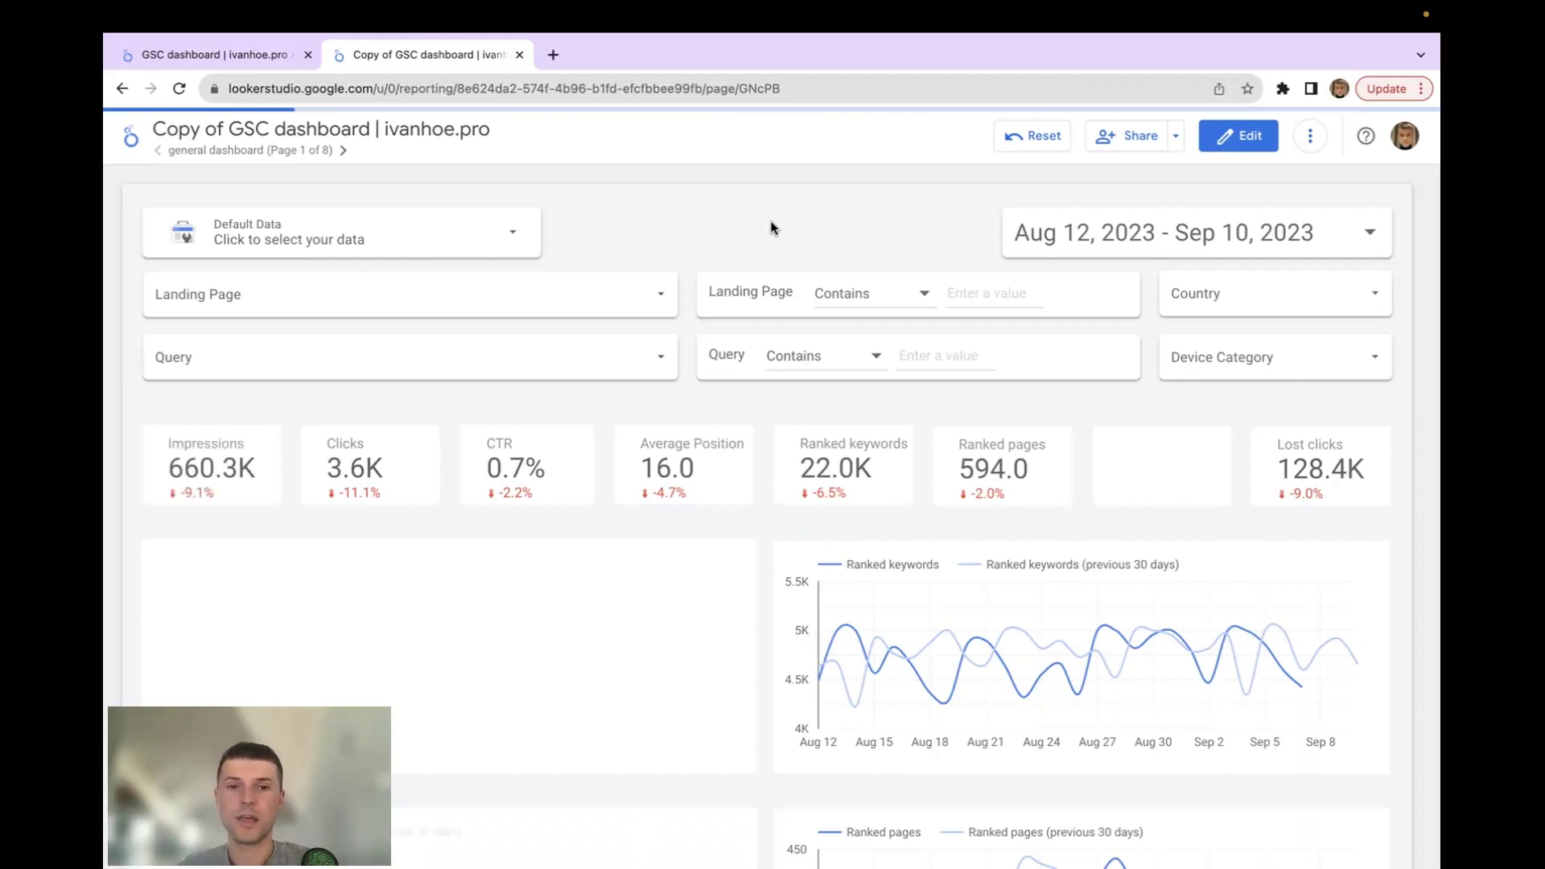
- Examine the copied report's general dashboard charts, landing page and query tables, and its list of pages in view mode
scroll(771, 229, "down", 5)
scroll(763, 276, "up", 5)
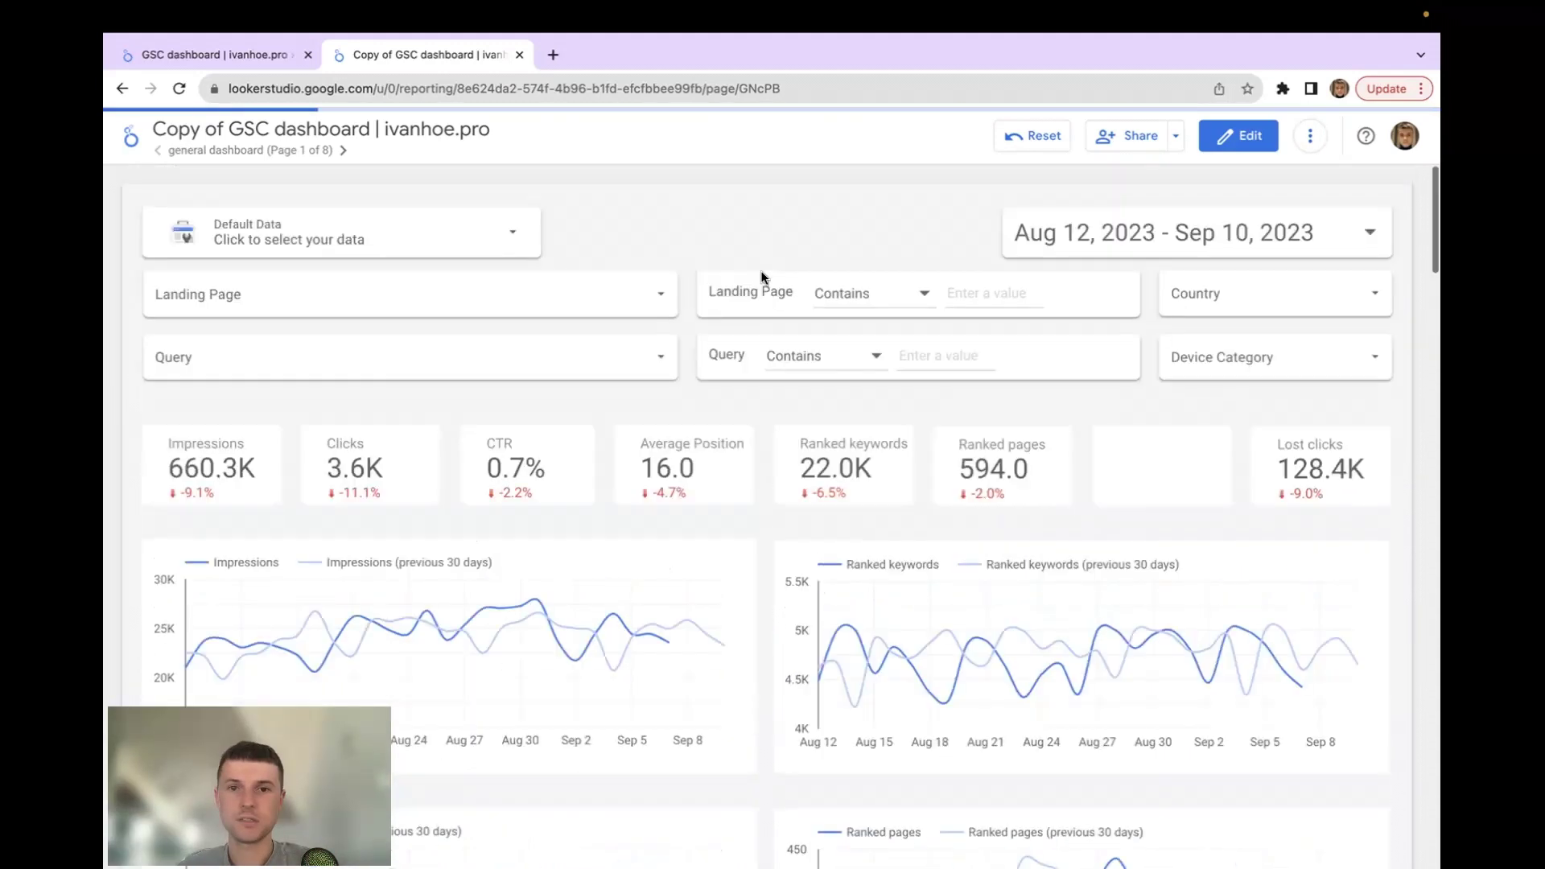
scroll(765, 515, "down", 7)
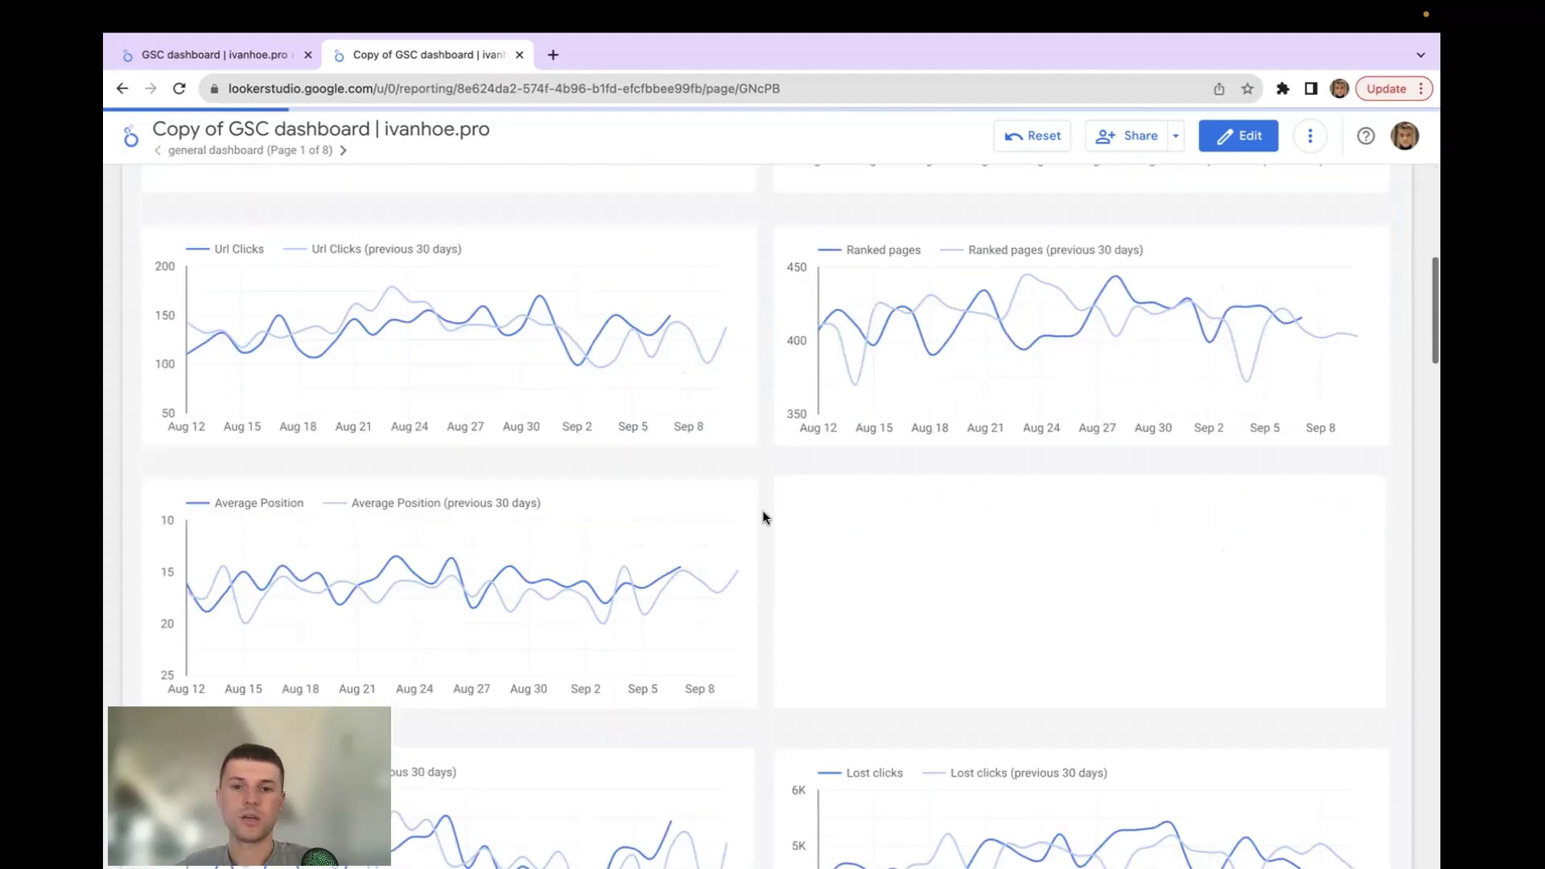
scroll(765, 516, "down", 15)
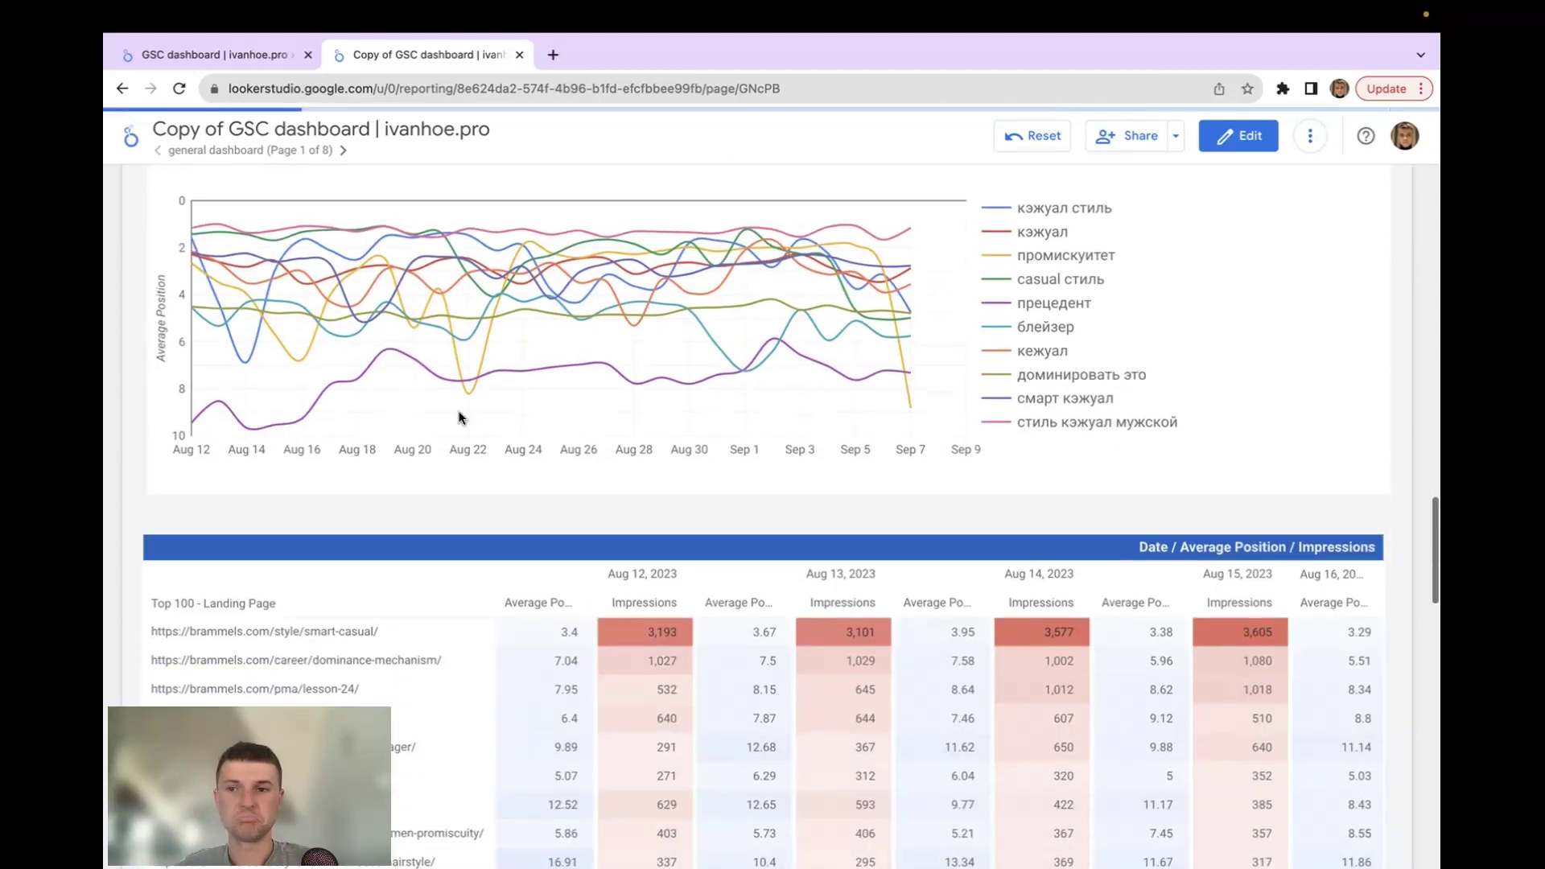
scroll(129, 518, "down", 4)
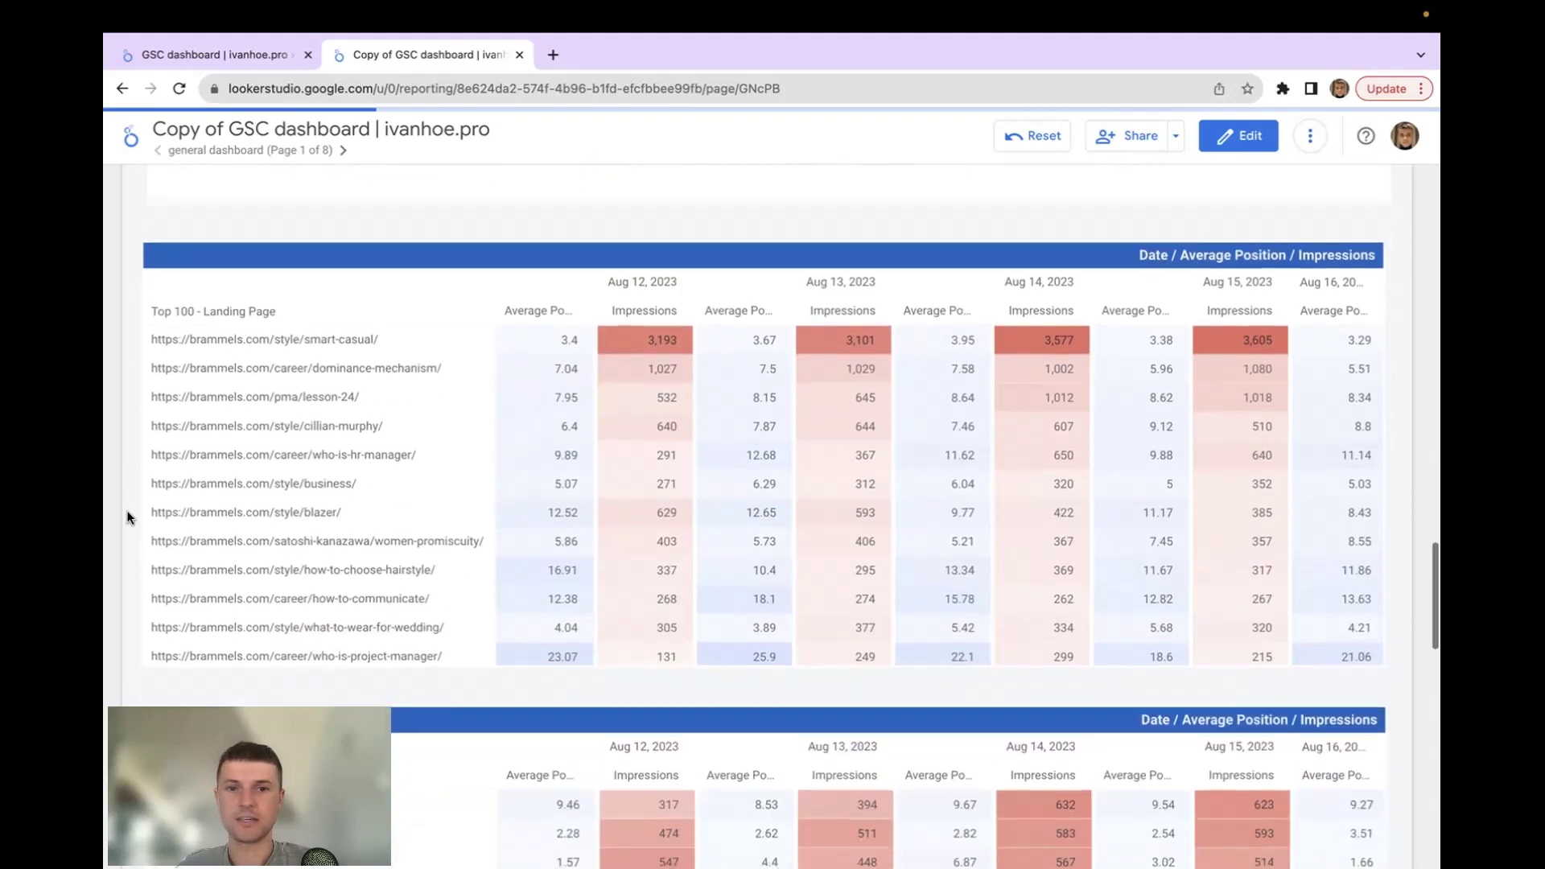
scroll(129, 517, "up", 18)
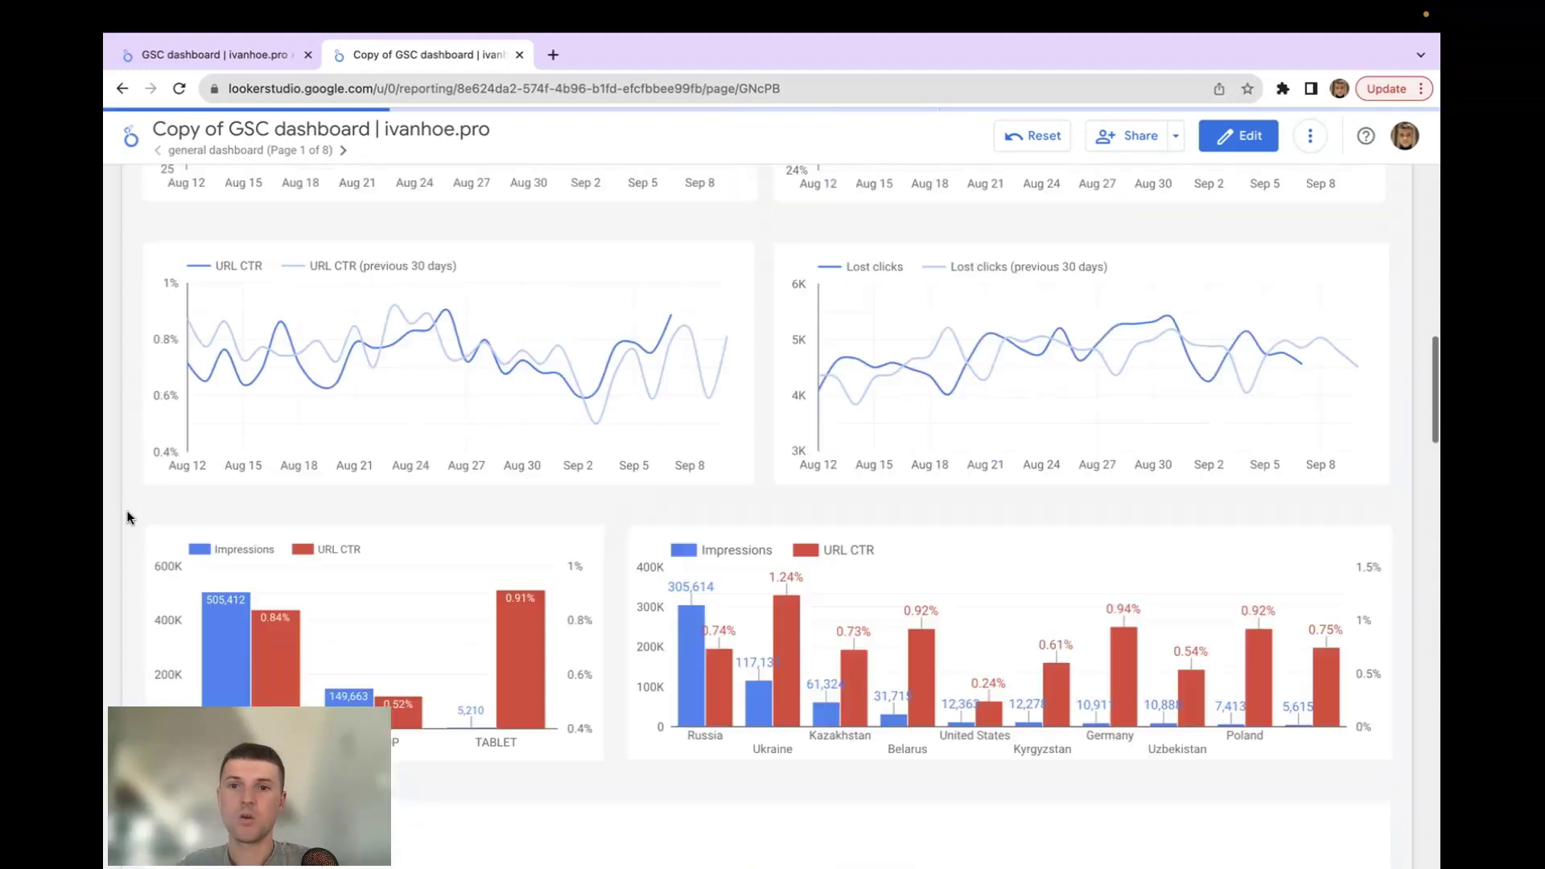
scroll(129, 518, "up", 8)
left_click(262, 153)
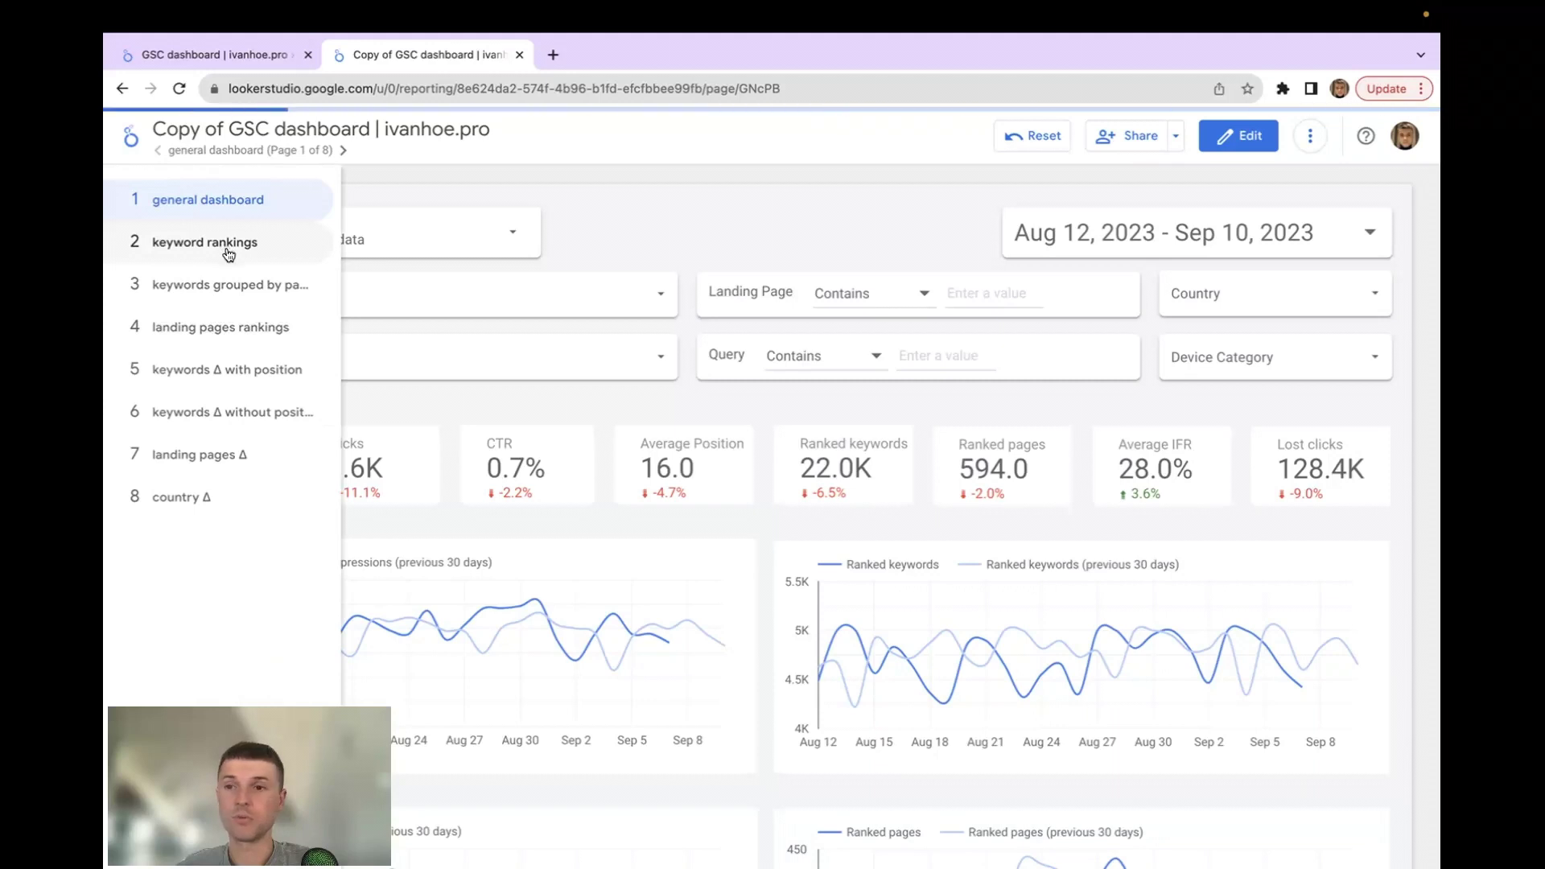
left_click(777, 232)
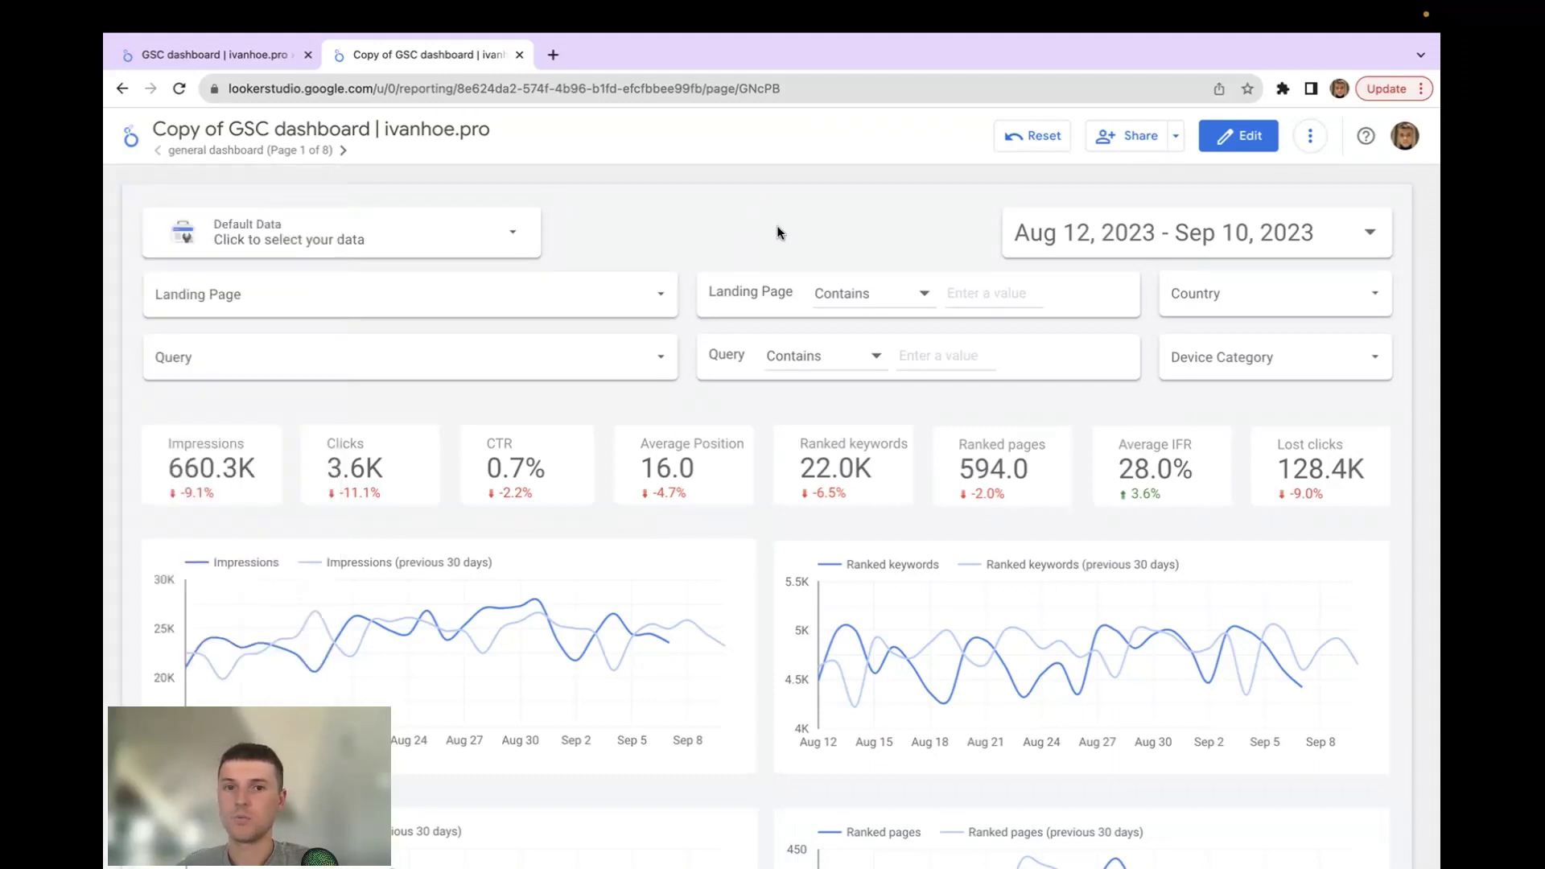